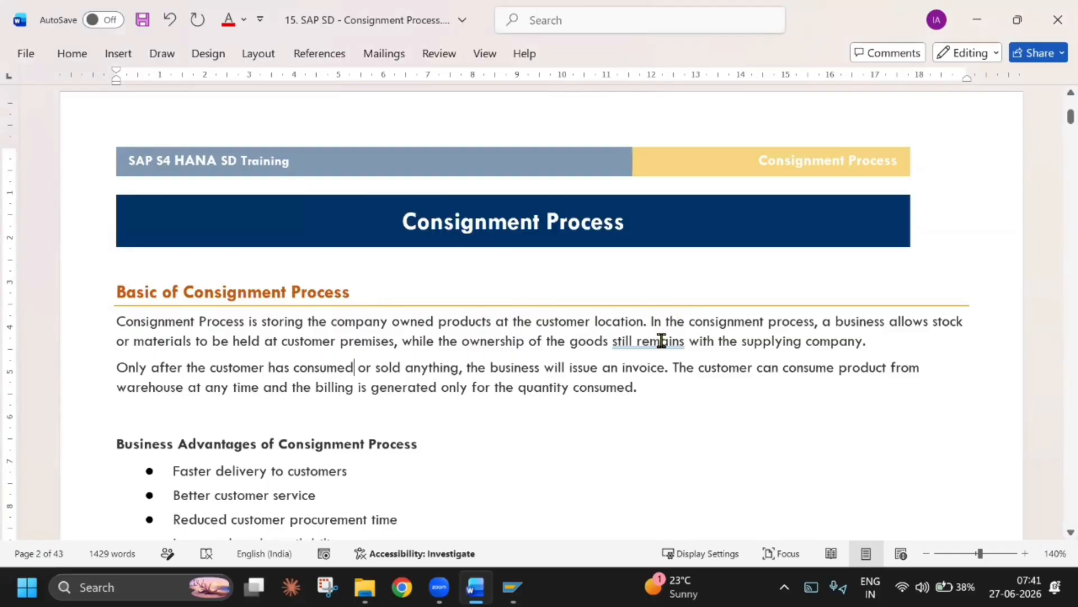
Correct "still remains" to "remains" in the first paragraph and delete the blank lines above the "Basic of Consignment Process" and "Business Advantages" headings
right_click(661, 340)
click(636, 66)
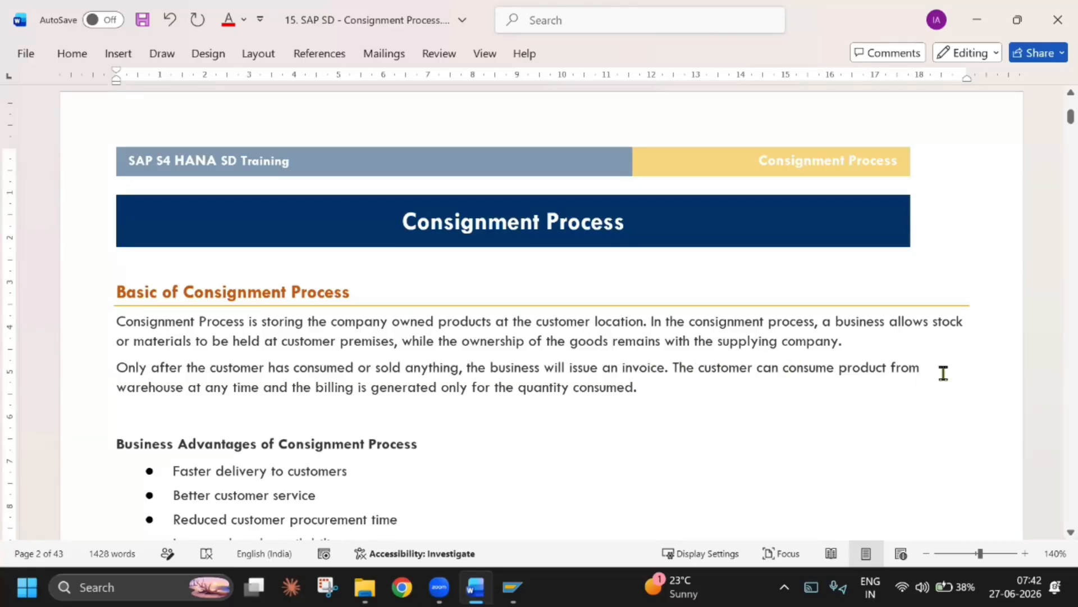
click(217, 419)
key(Delete)
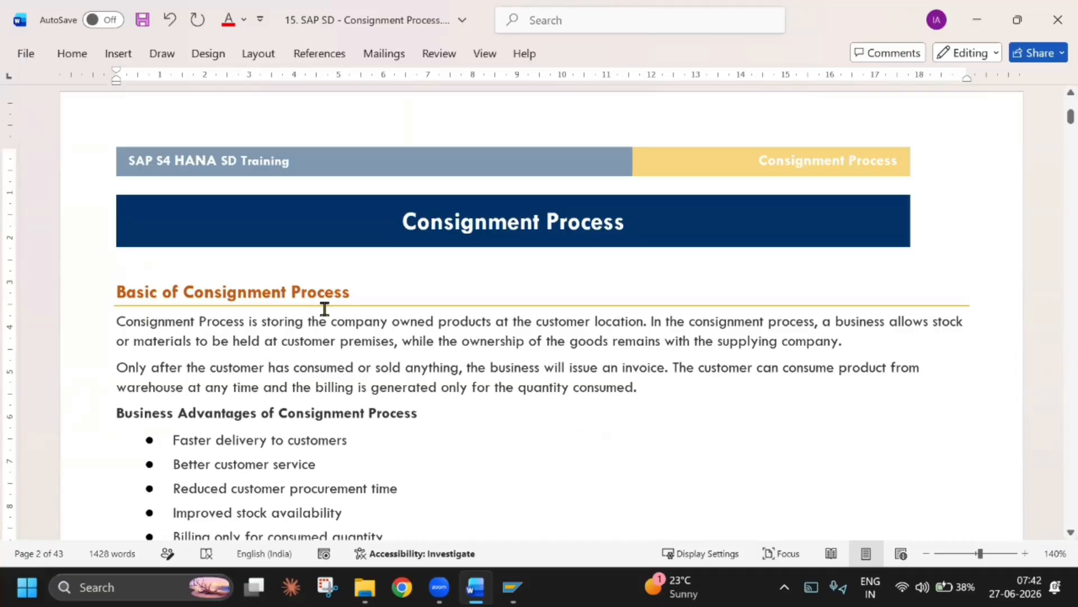
key(Delete)
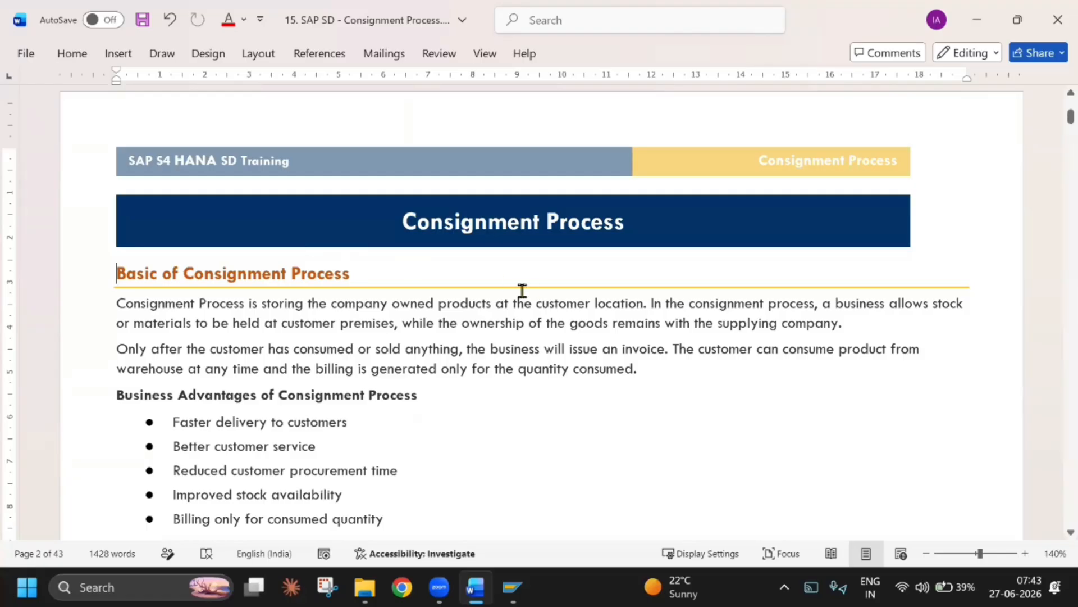
Review the bulleted business advantages of the consignment process one by one
scroll(512, 293, down, 2)
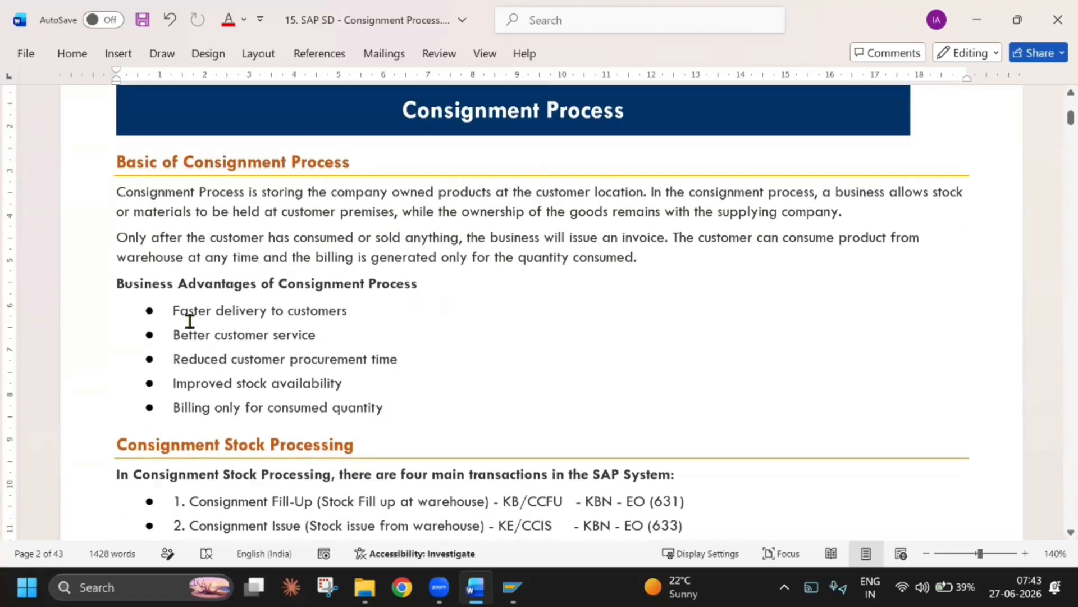
drag(197, 313, 331, 315)
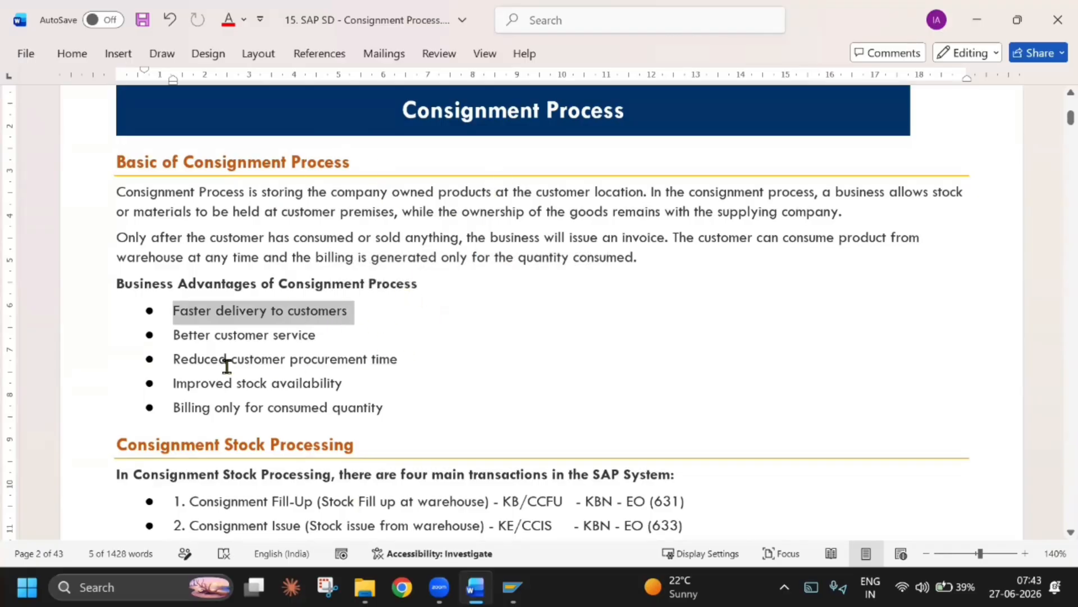
drag(180, 335, 357, 330)
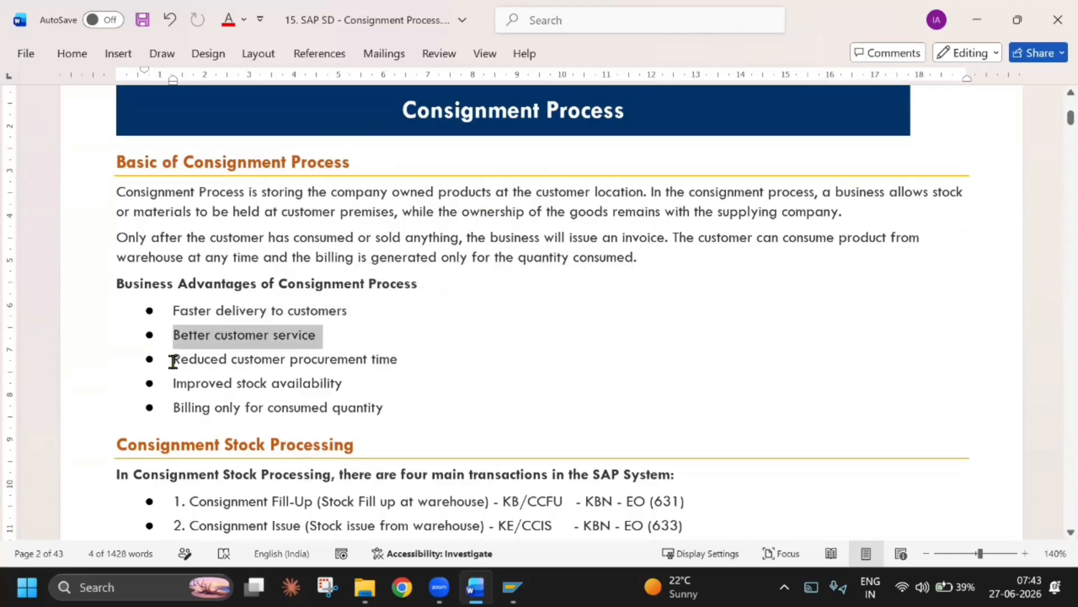
drag(438, 358, 440, 360)
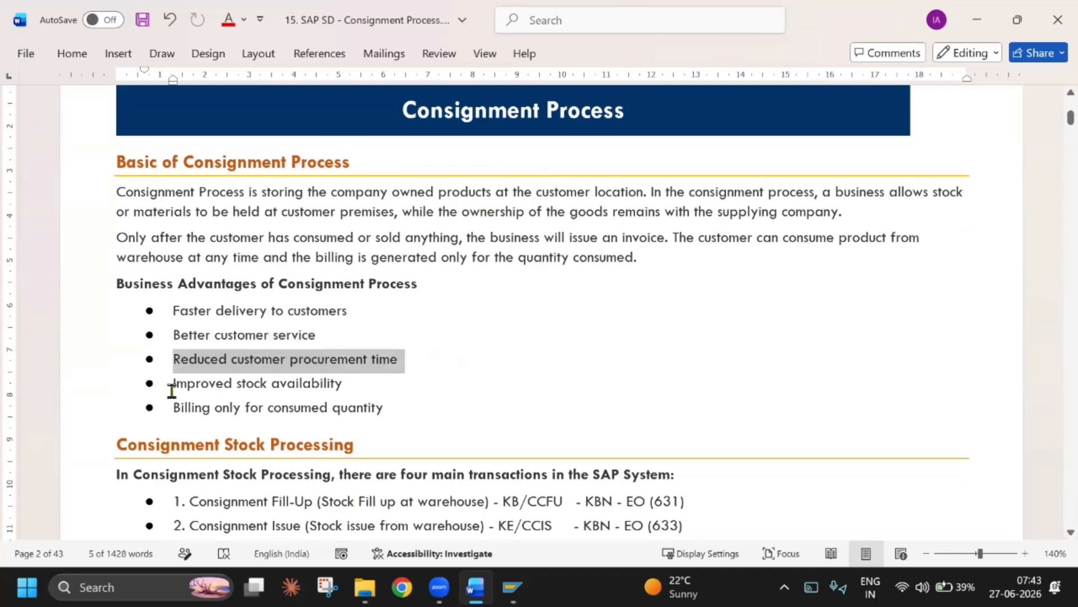
key(Down)
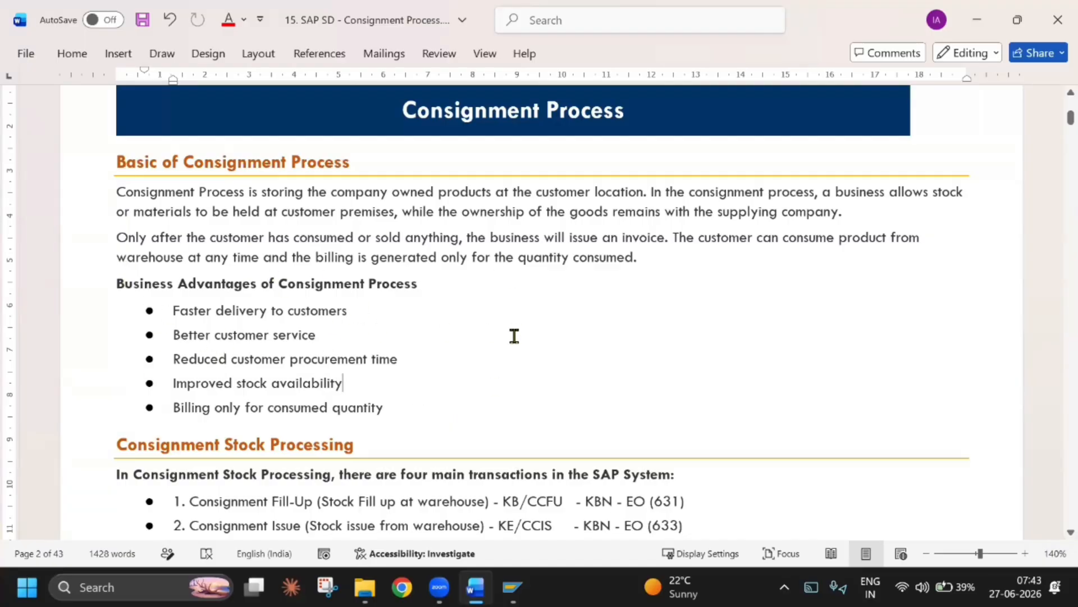
Examine the list of four consignment transactions with their document types, item categories and movement types, highlighting the Fill-Up and Issue entries
scroll(511, 337, down, 4)
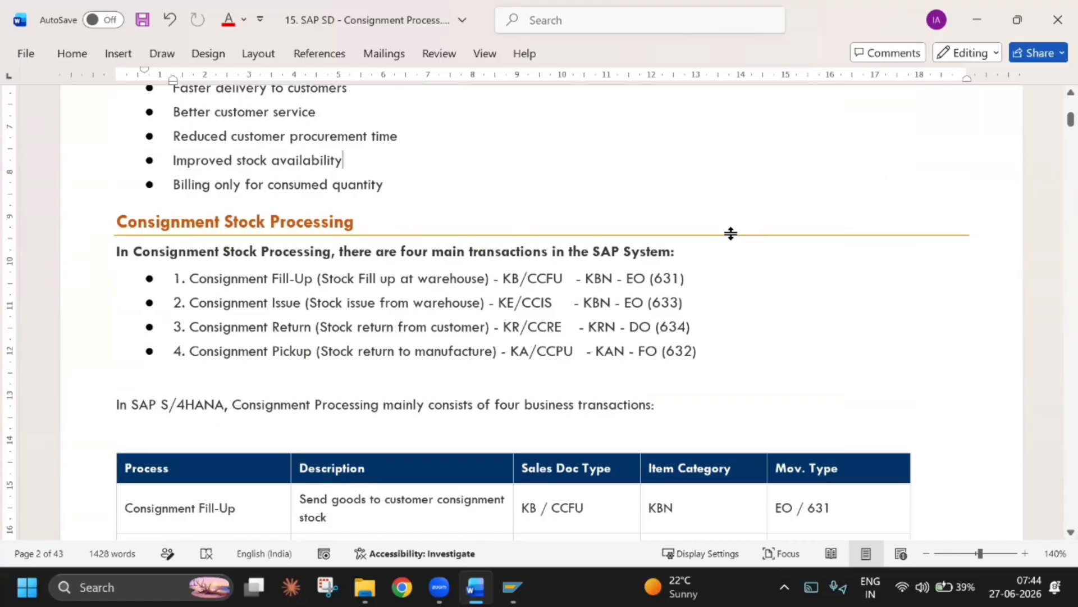
drag(196, 279, 272, 352)
click(191, 278)
drag(191, 275, 280, 278)
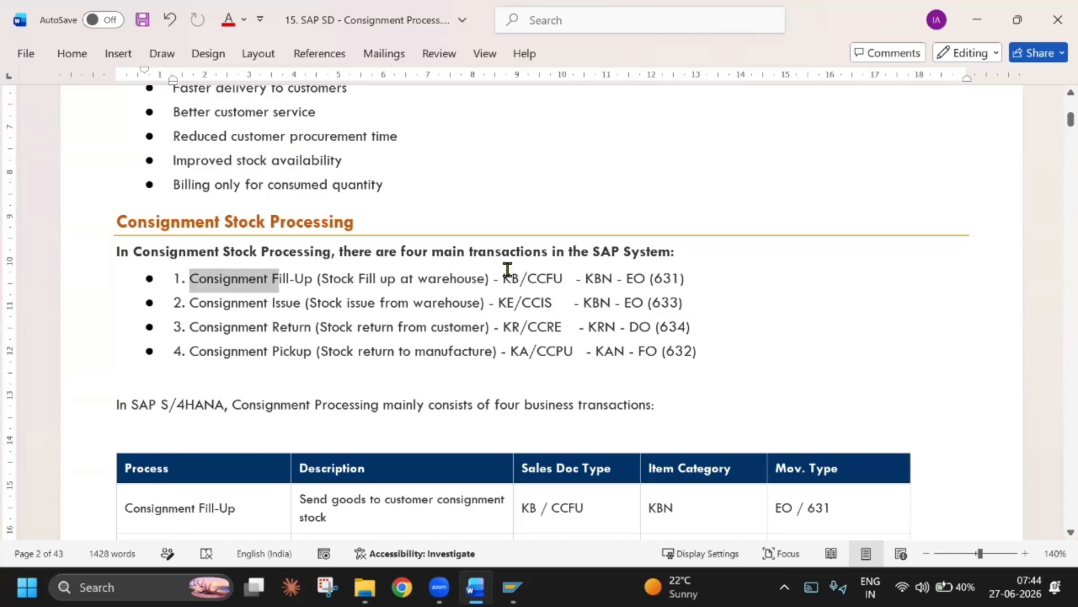
drag(507, 271, 693, 275)
click(686, 301)
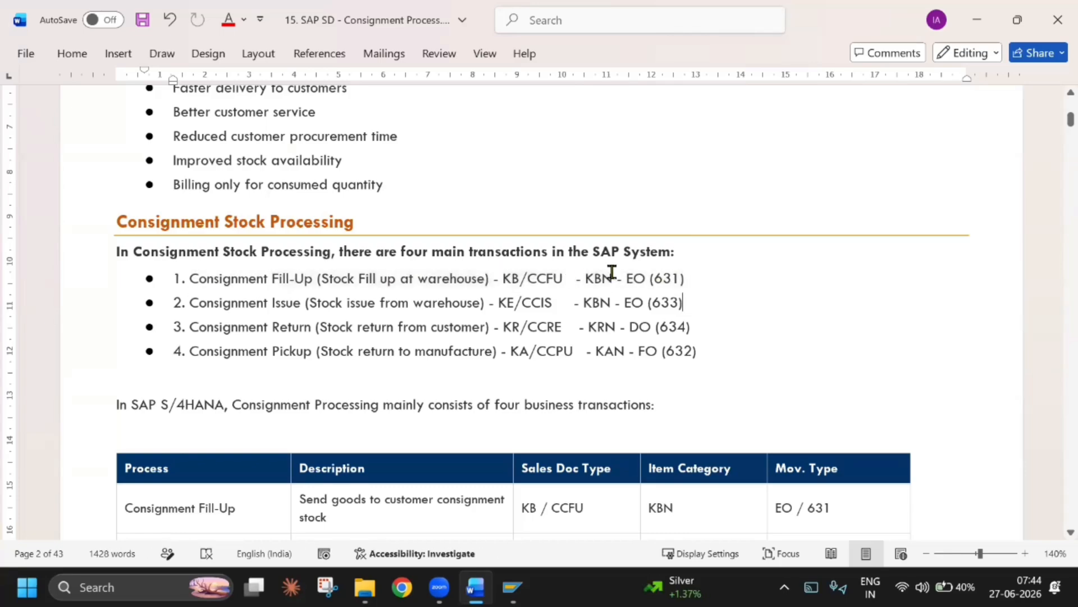
double_click(662, 279)
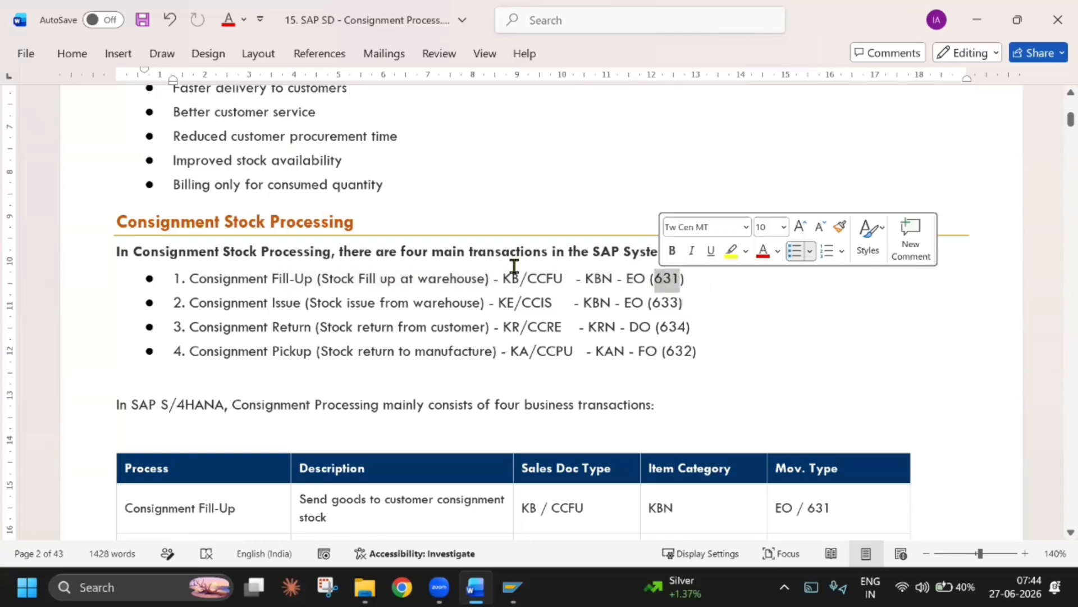
double_click(596, 276)
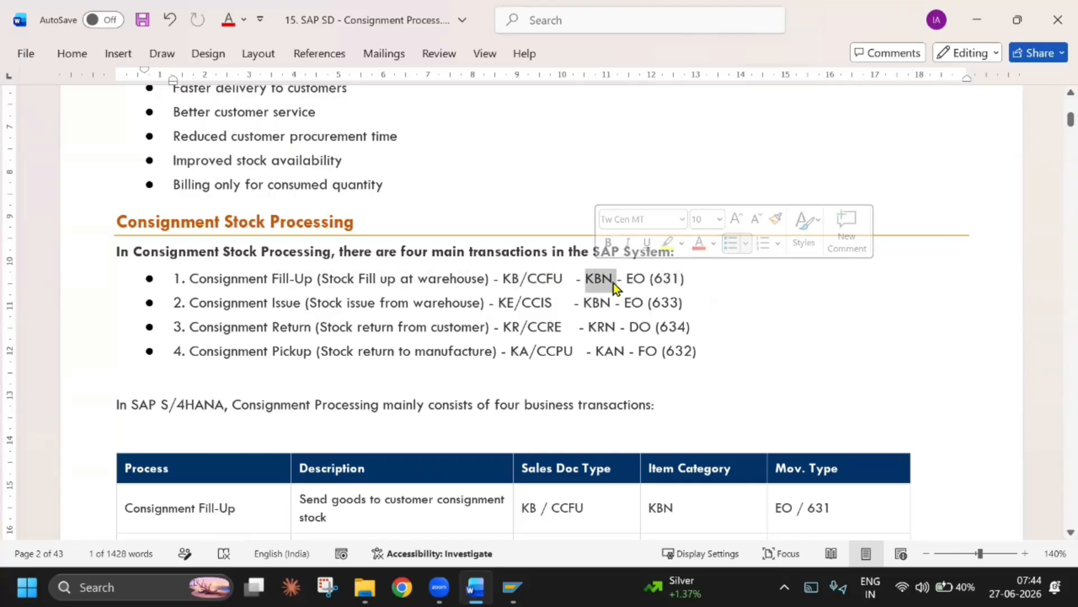
double_click(541, 279)
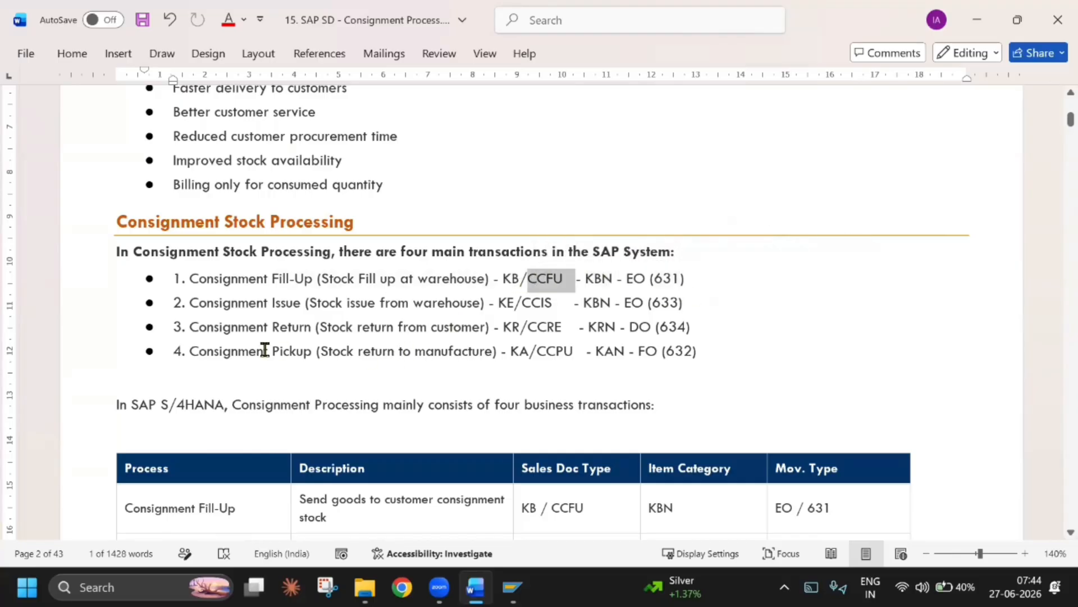
click(232, 297)
drag(194, 273, 703, 277)
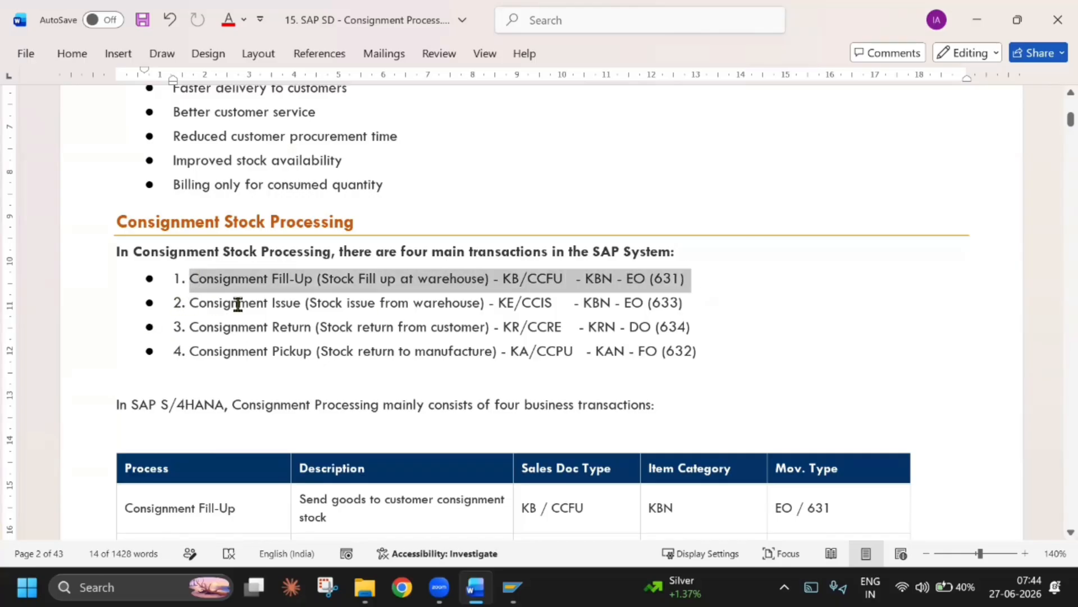
drag(238, 304, 687, 305)
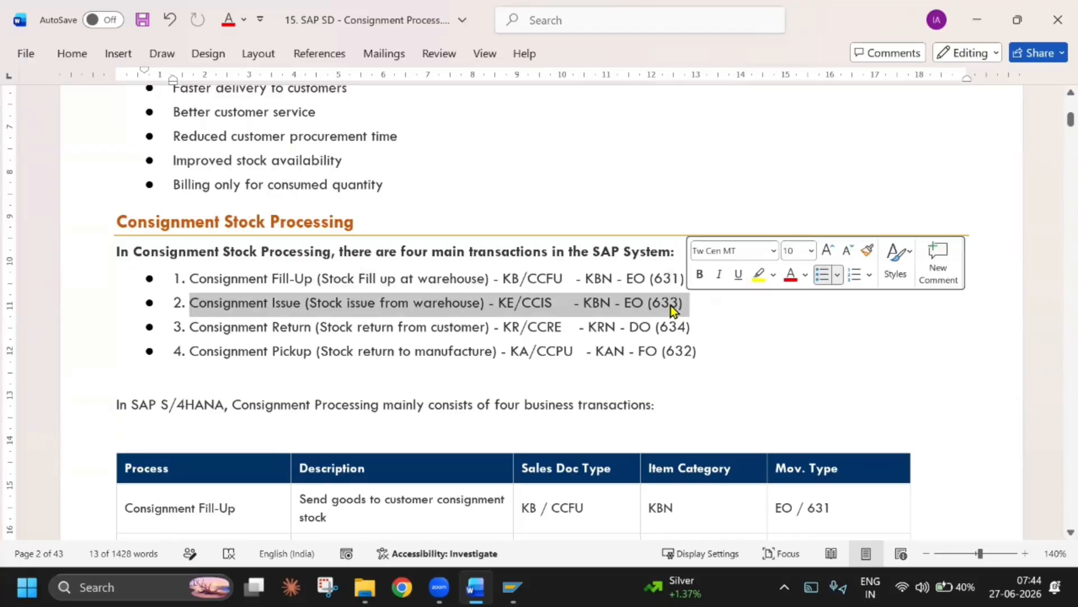
click(664, 304)
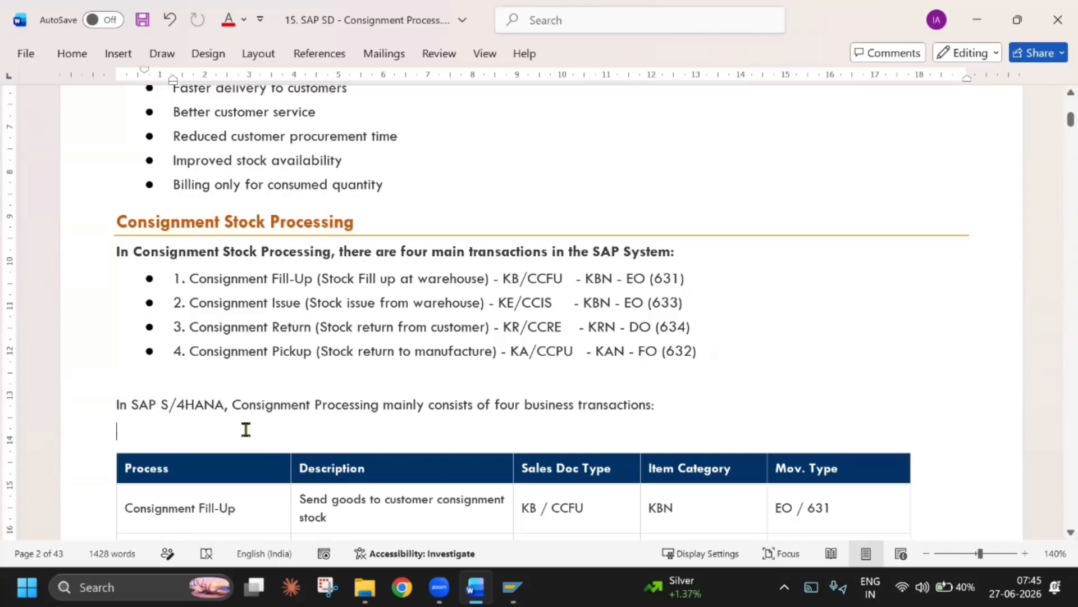
Delete the blank lines above and below the sentence introducing the four SAP S/4HANA business transactions
key(Delete)
click(219, 371)
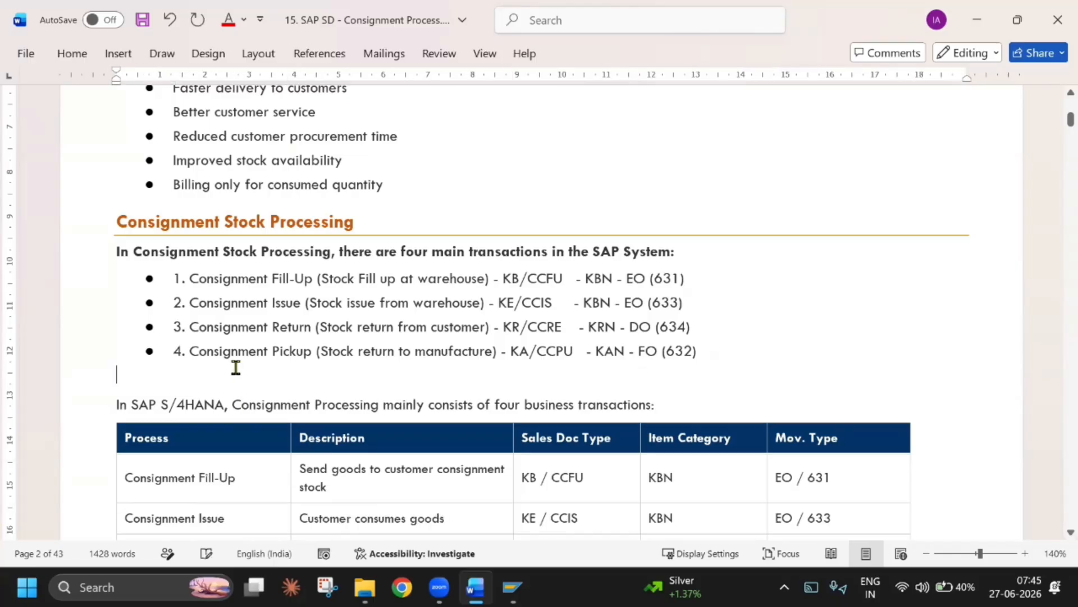
key(Delete)
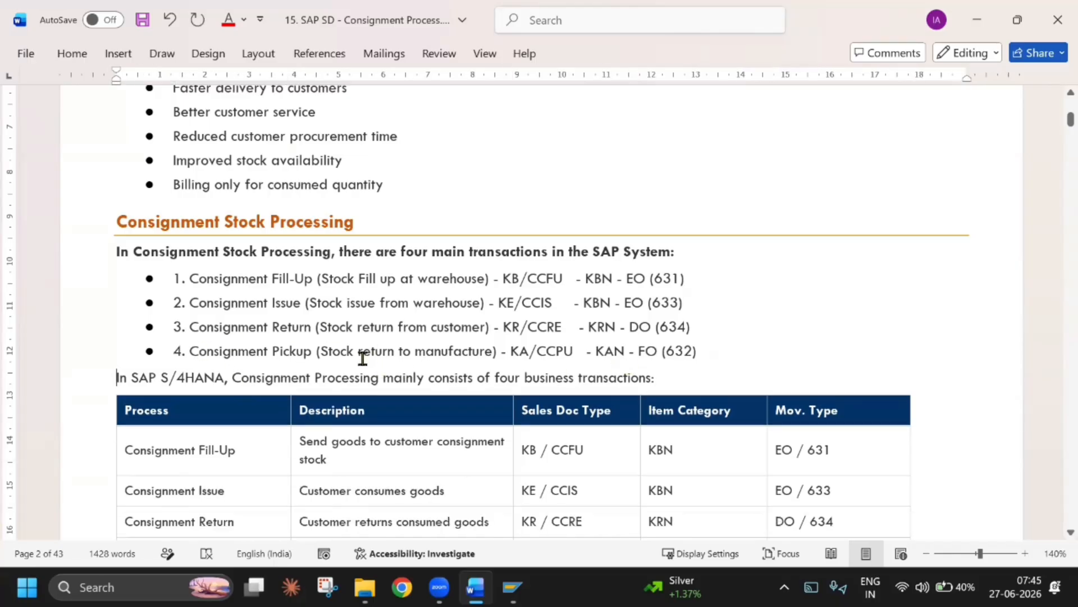
Widen the Description and Sales Doc Type columns of the business transactions table so their text fits on one line
scroll(256, 387, down, 1)
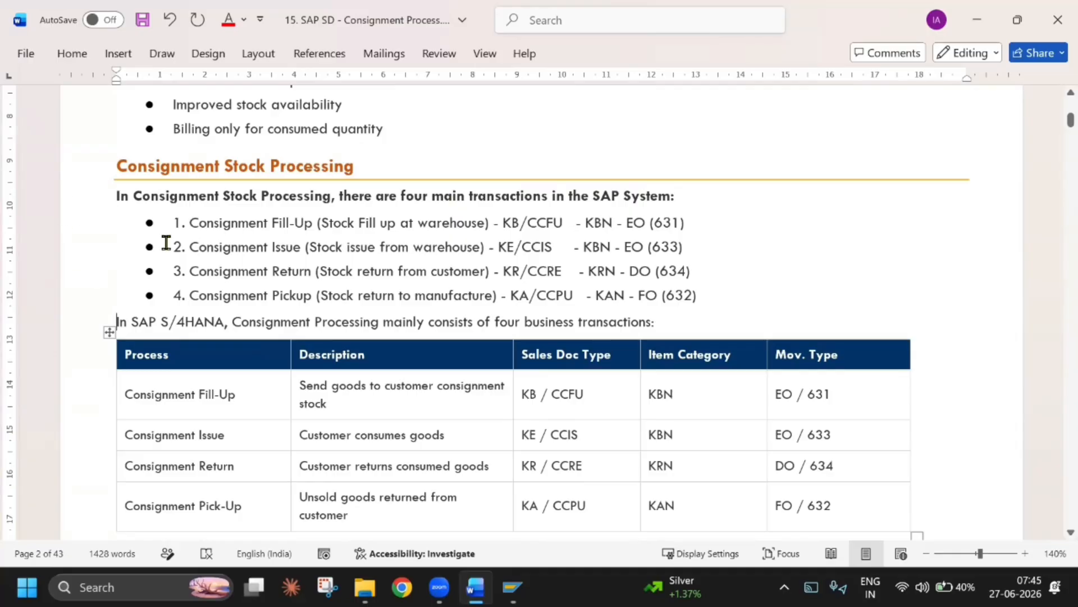
scroll(221, 243, down, 2)
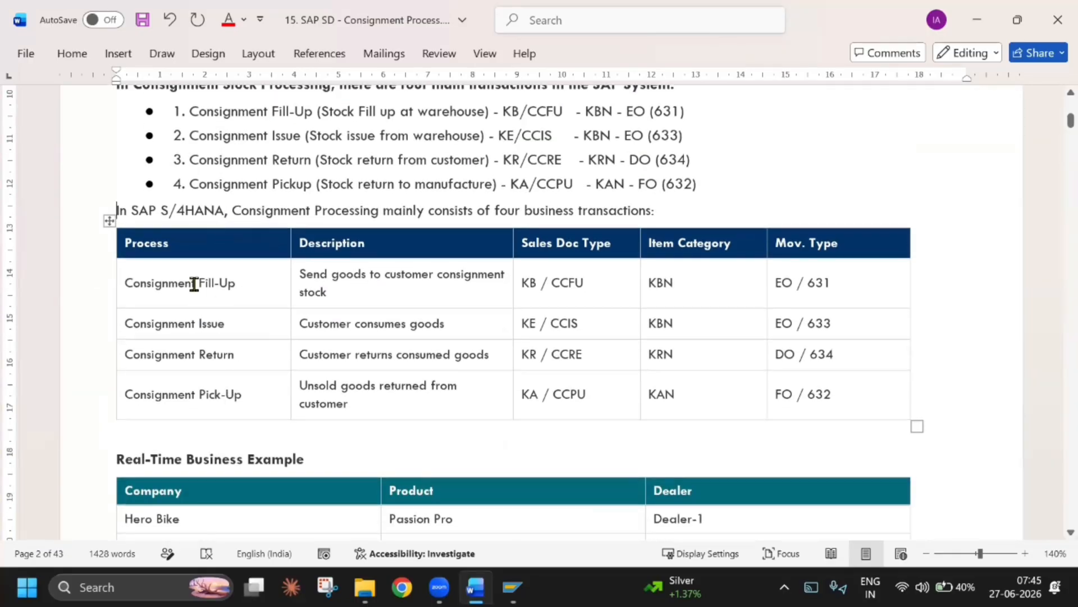
double_click(155, 282)
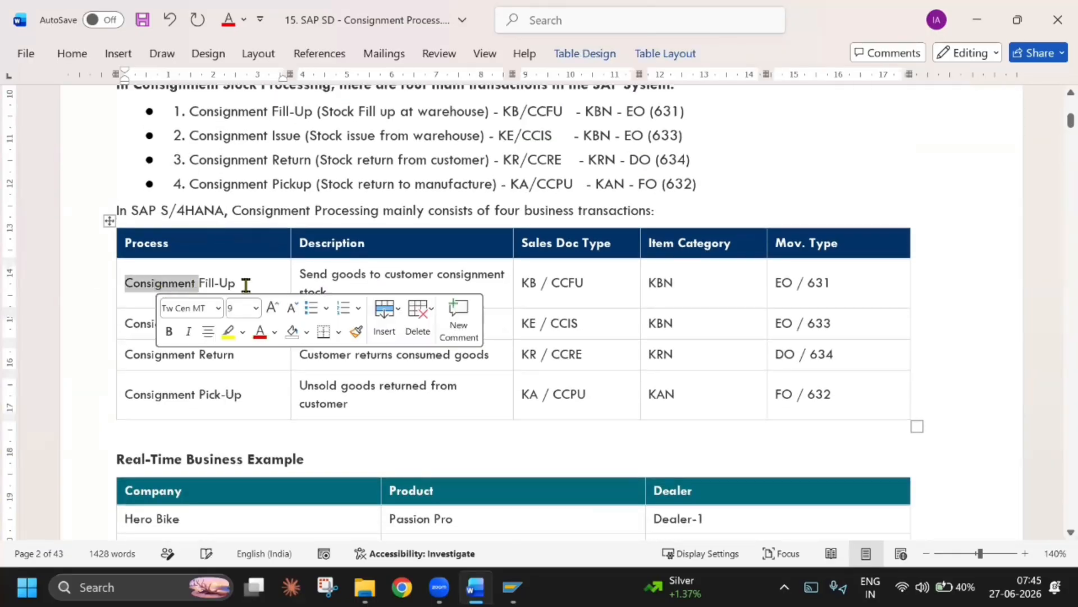
click(323, 275)
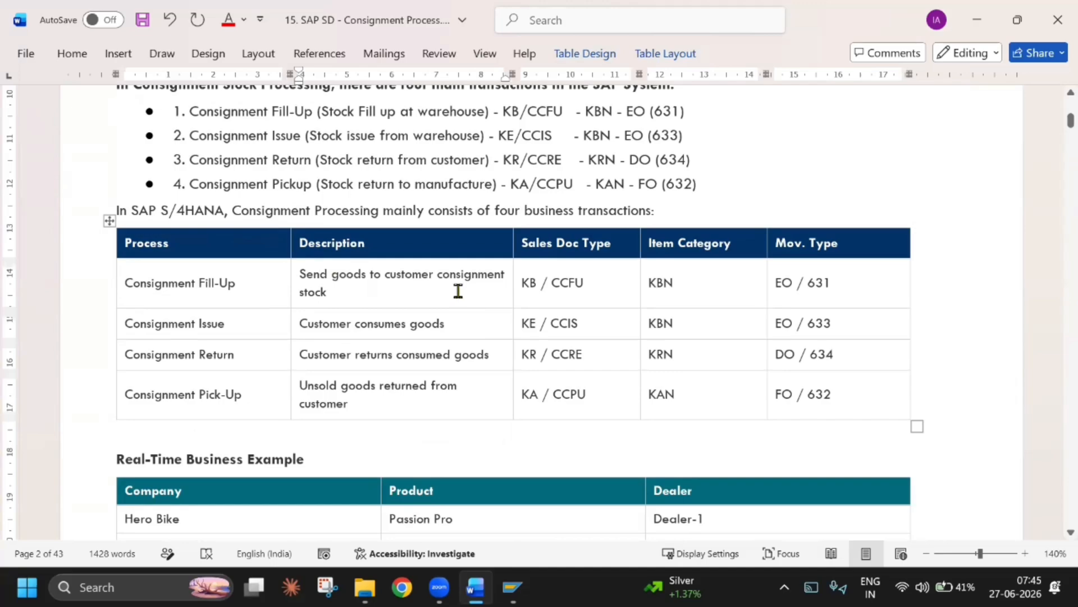
drag(513, 298, 551, 301)
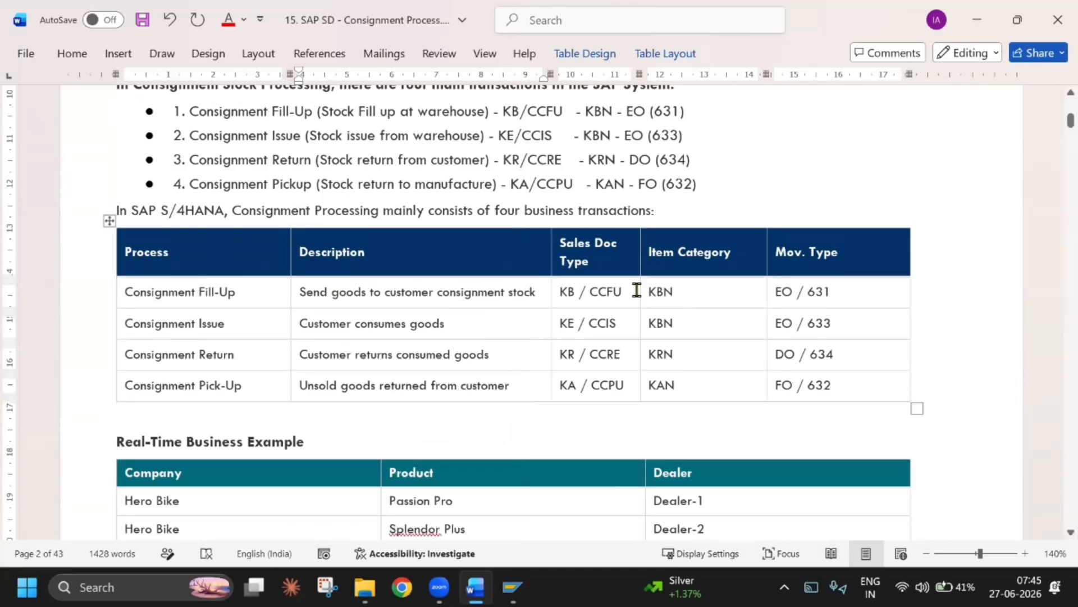
click(637, 290)
drag(638, 293, 663, 292)
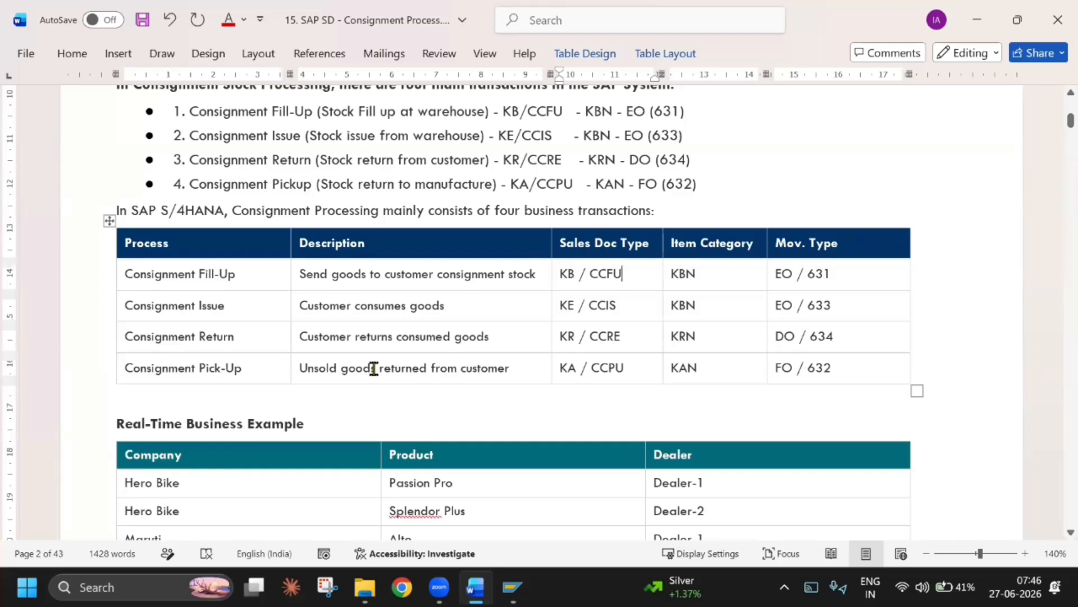
Move the "Complete process flow with T-Codes:" line and its table to the start of the next page
scroll(374, 369, down, 2)
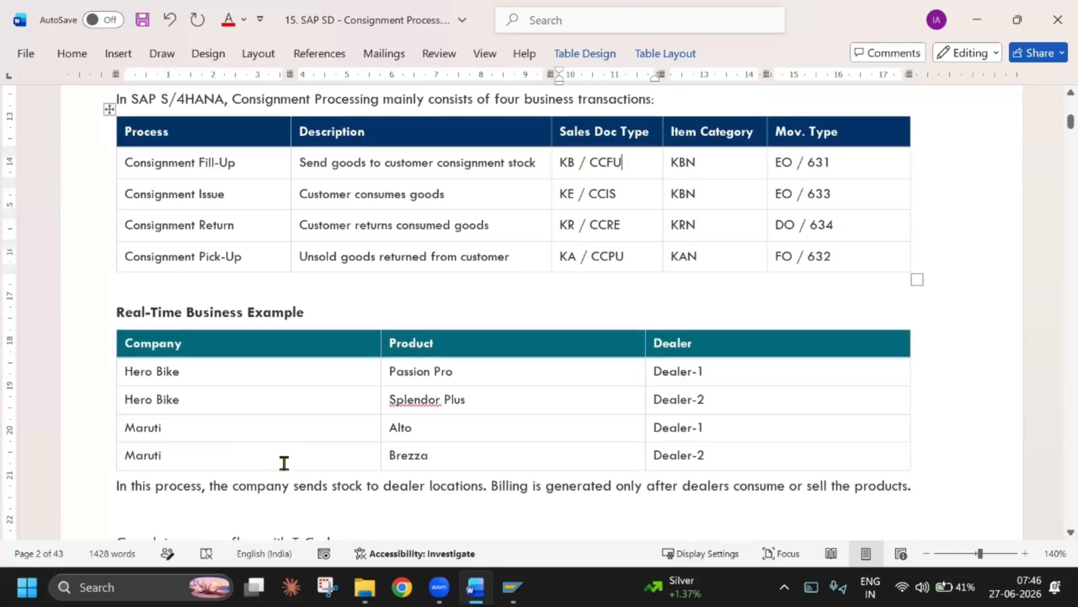
scroll(181, 393, down, 2)
scroll(176, 409, down, 4)
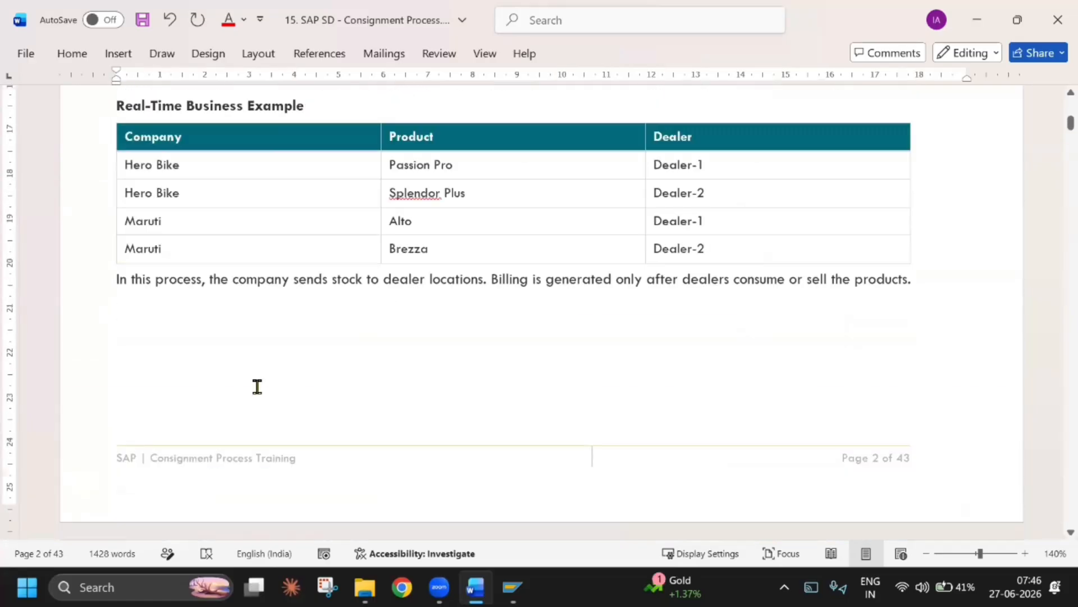
scroll(258, 385, up, 2)
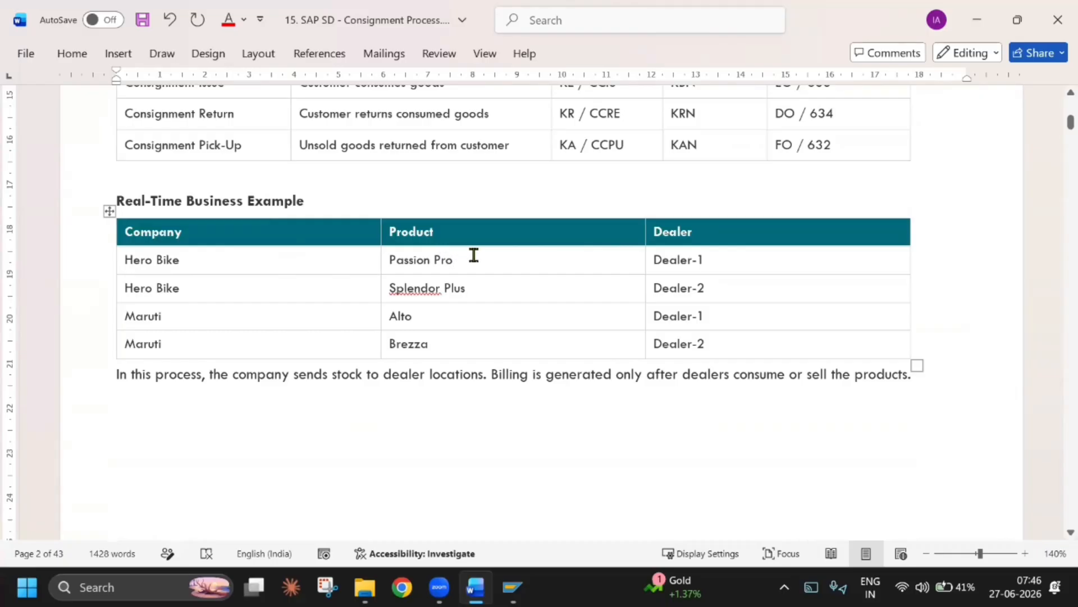
Review the Real-Time Business Example table, highlighting Passion Pro and Dealer-1, and the note below it on dealer stock and billing
drag(469, 256, 389, 257)
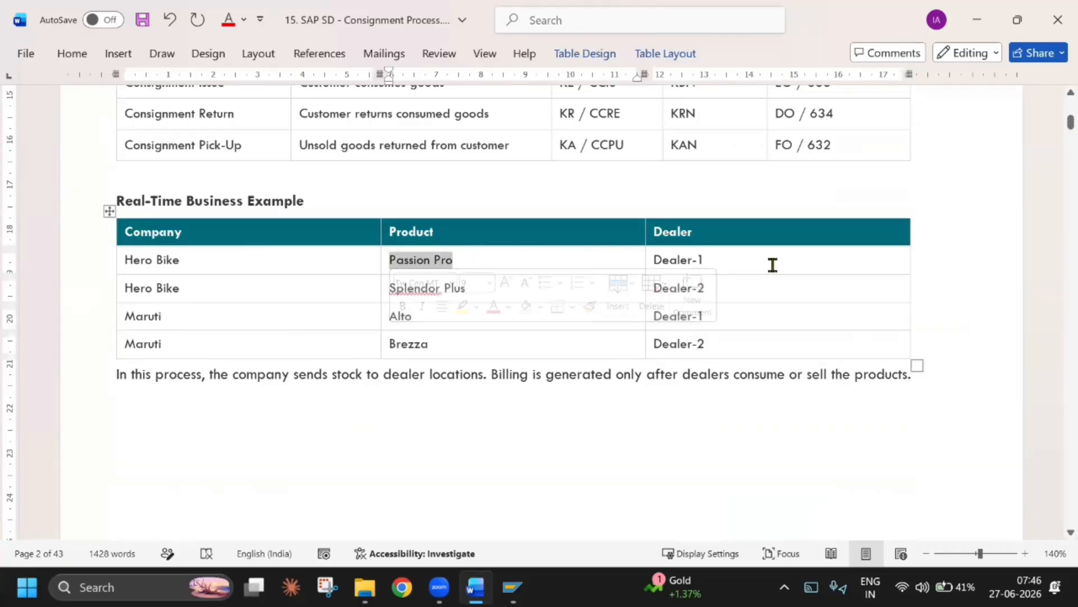
drag(707, 260, 653, 259)
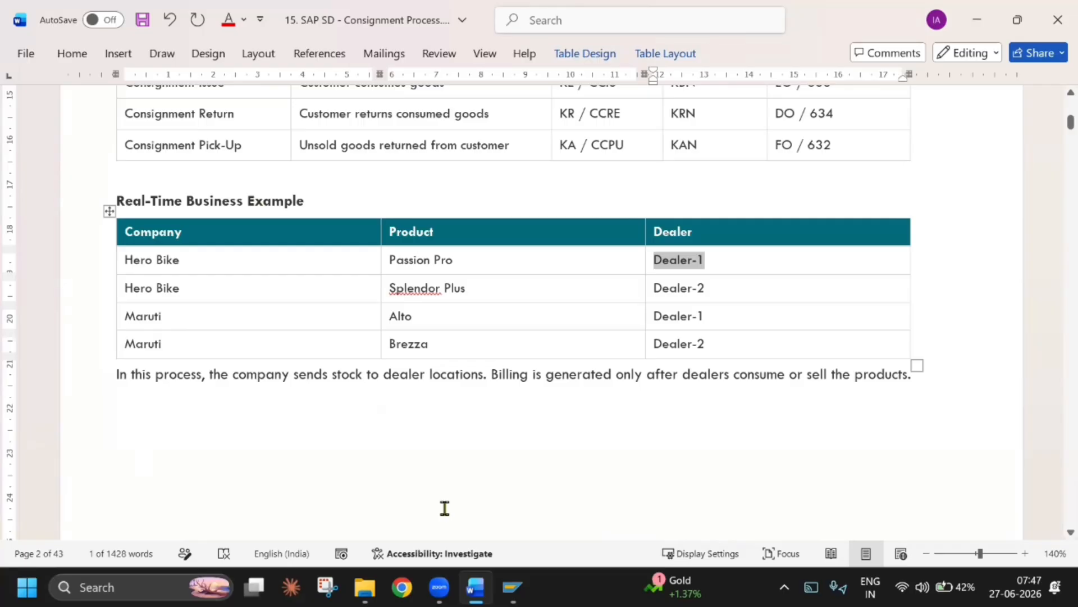
click(457, 378)
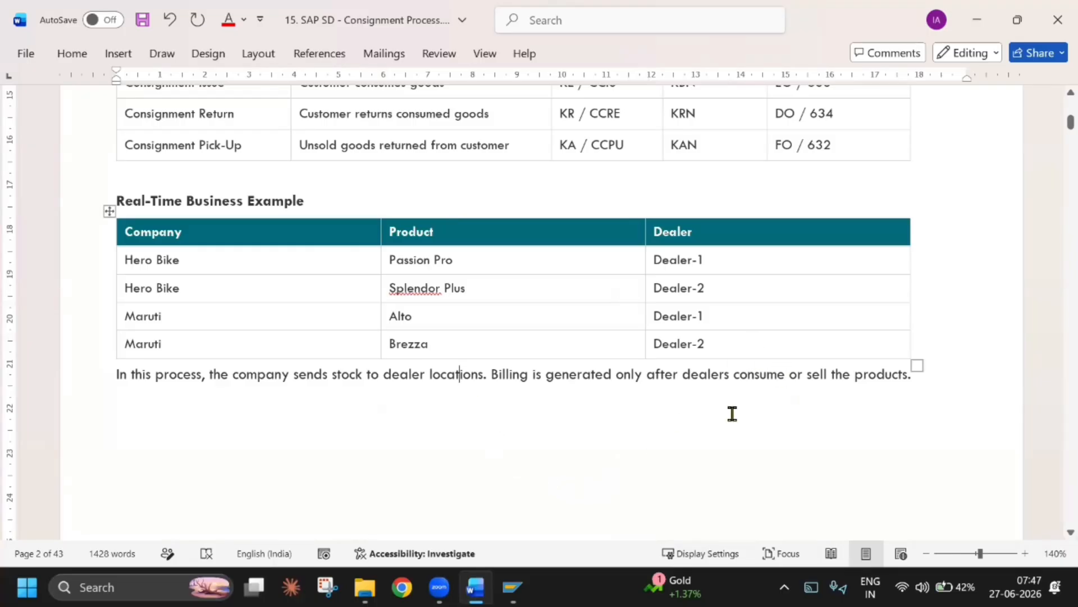
Widen the T.Code column of the process flow table so each transaction sequence fits on one line
scroll(733, 414, down, 8)
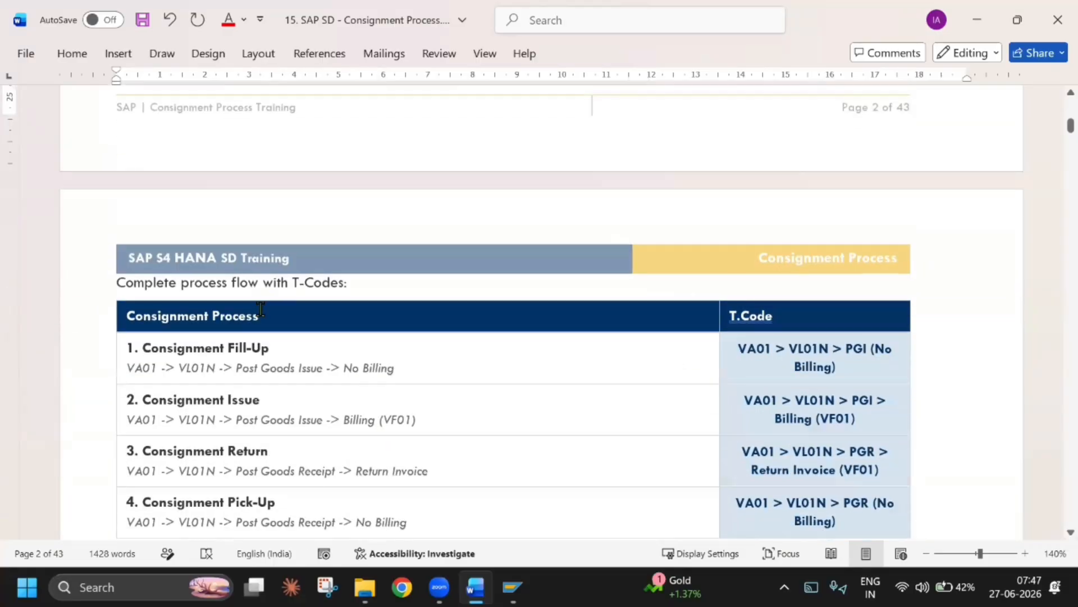
scroll(657, 325, down, 2)
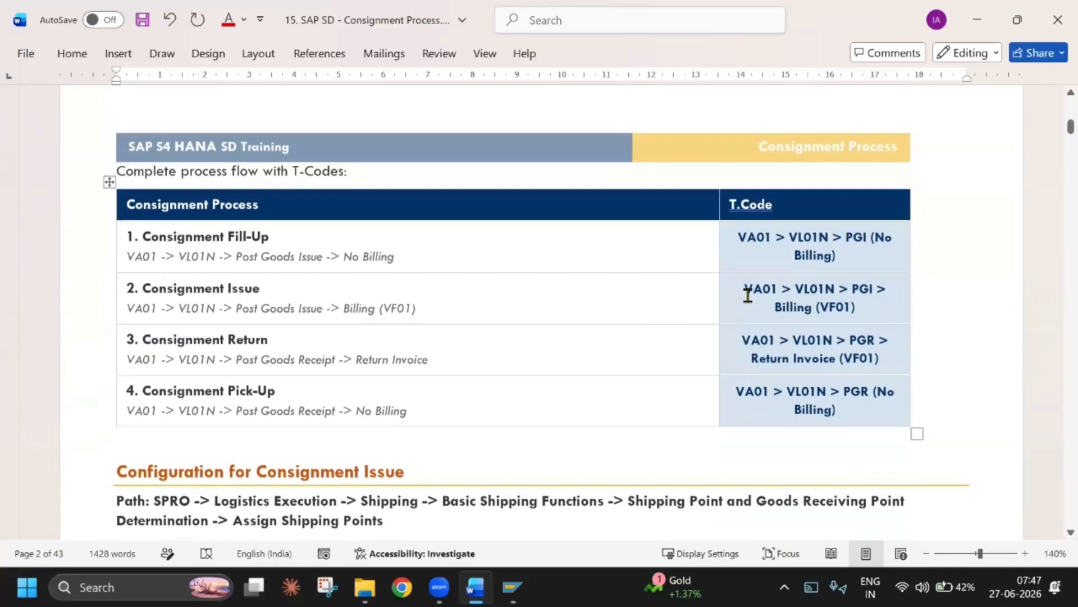
drag(720, 299, 596, 314)
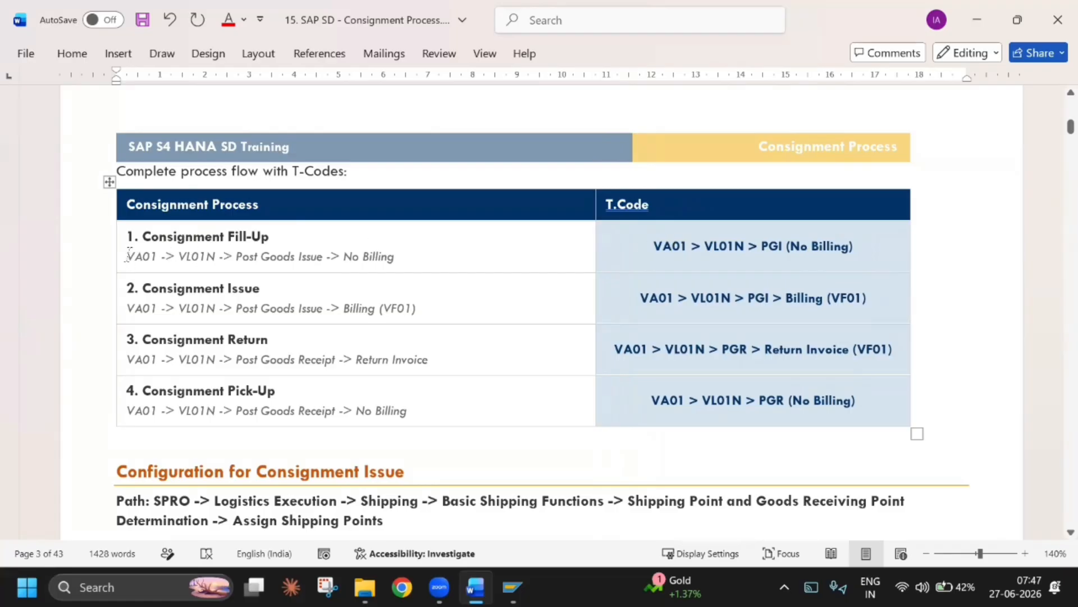
Review the Consignment Fill-Up row of the process flow table, highlighting its whole transaction sequence, then VA01, VL01N and No Billing
drag(128, 256, 415, 256)
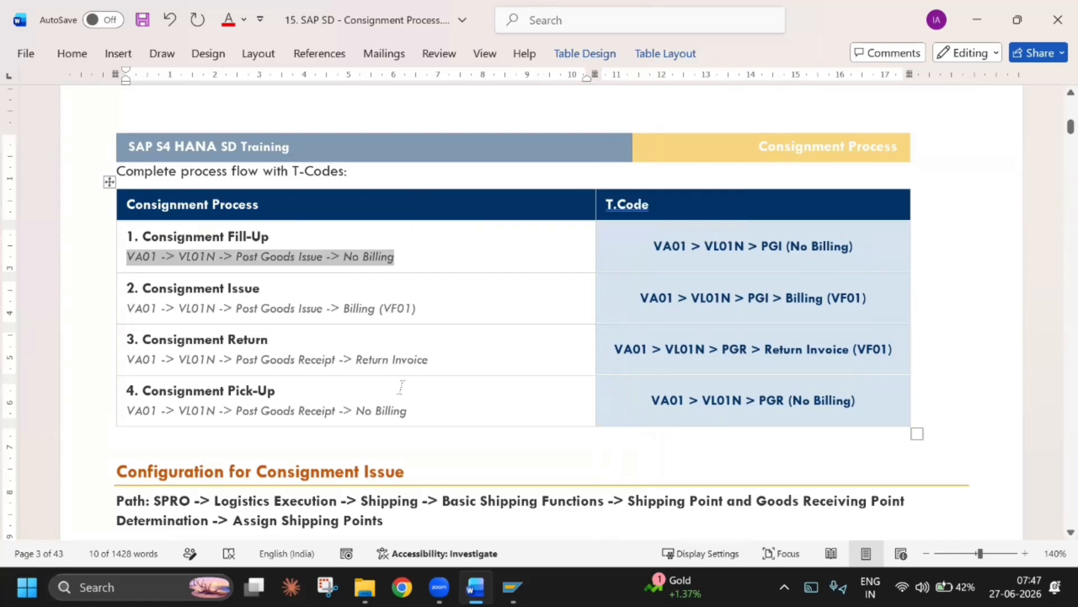
scroll(402, 387, up, 5)
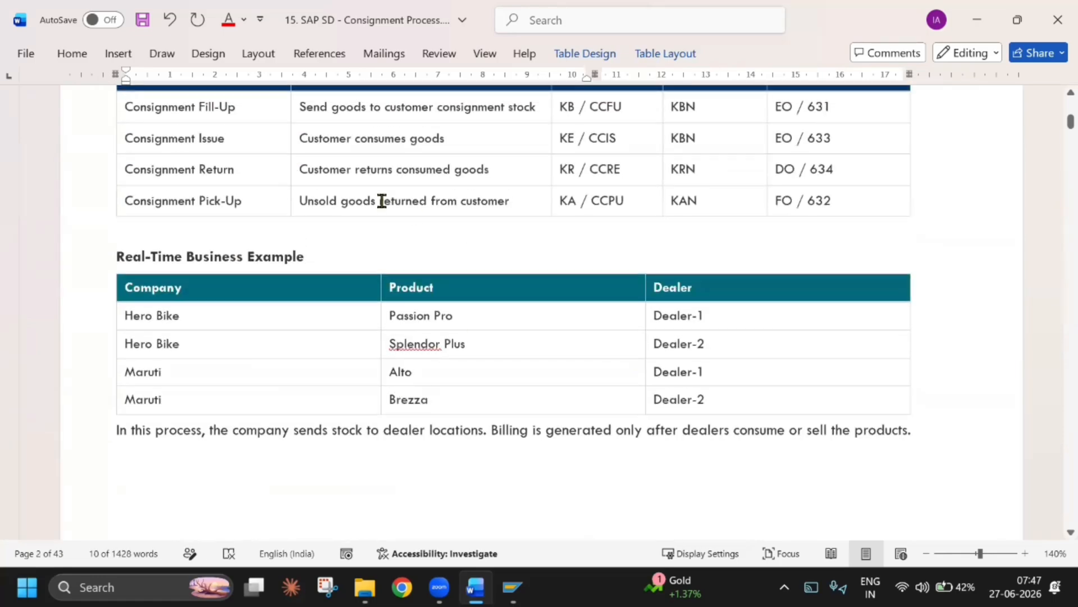
scroll(380, 200, up, 1)
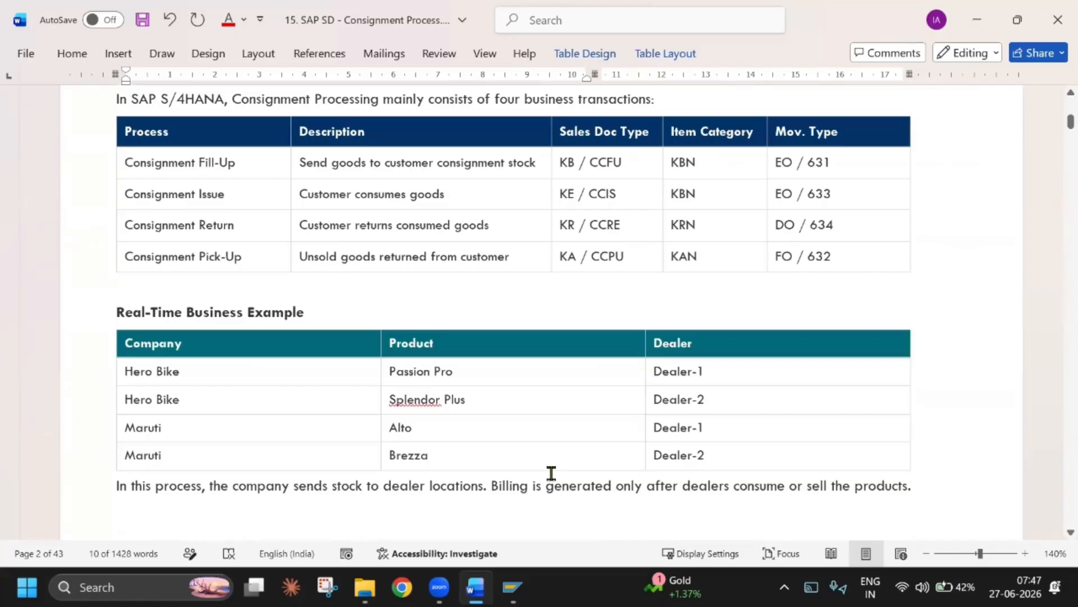
scroll(551, 472, down, 10)
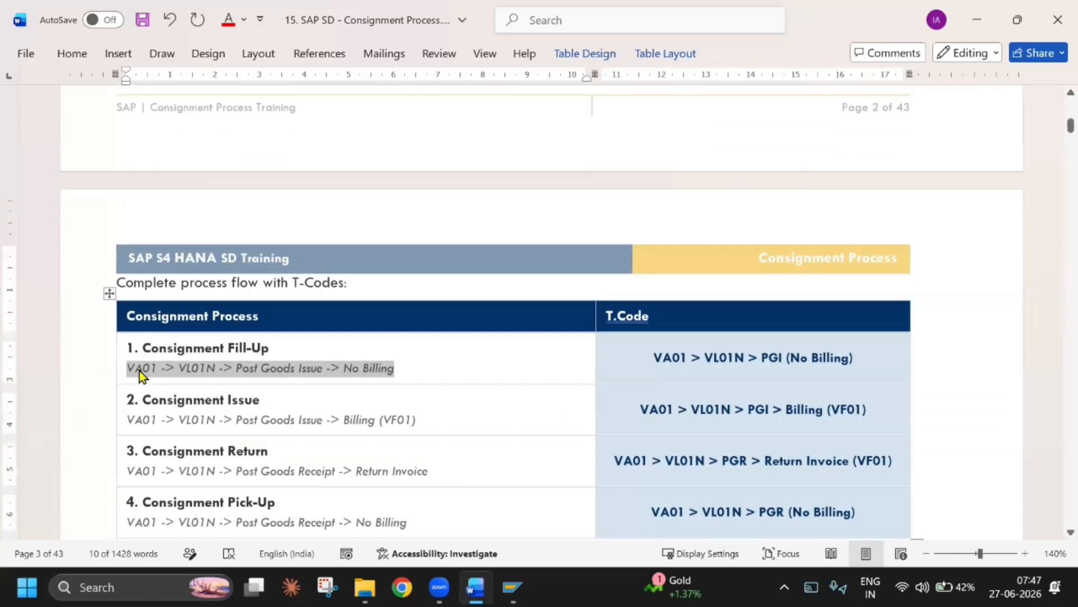
click(139, 369)
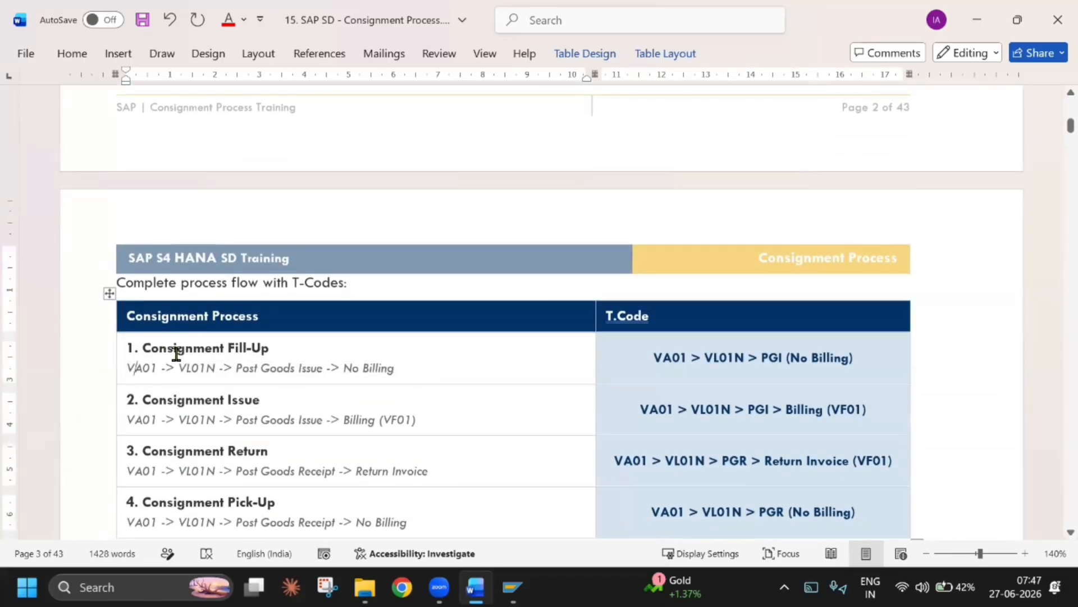
double_click(138, 366)
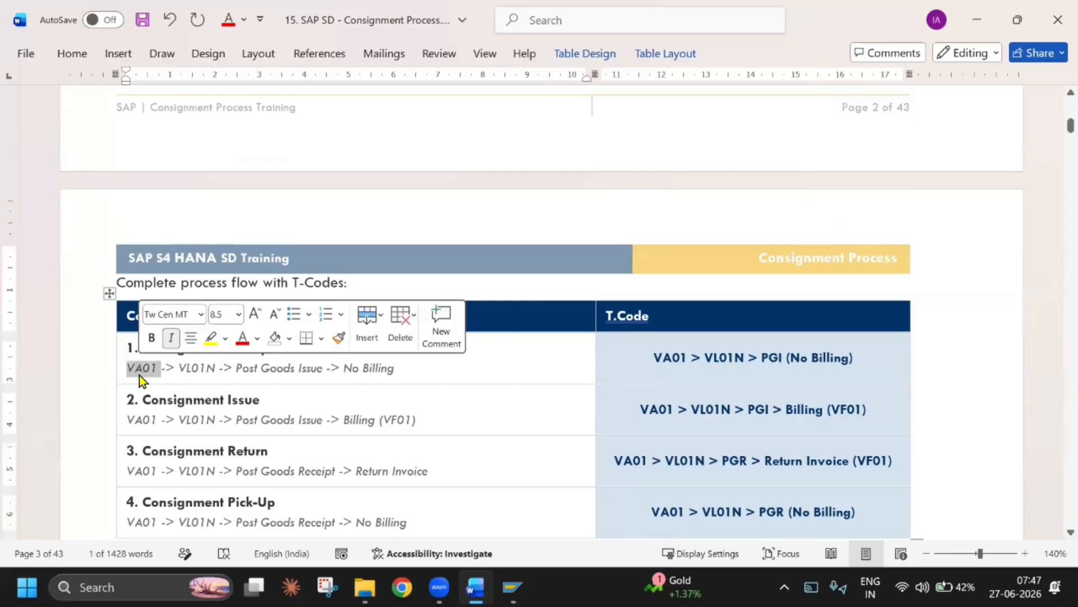
double_click(197, 368)
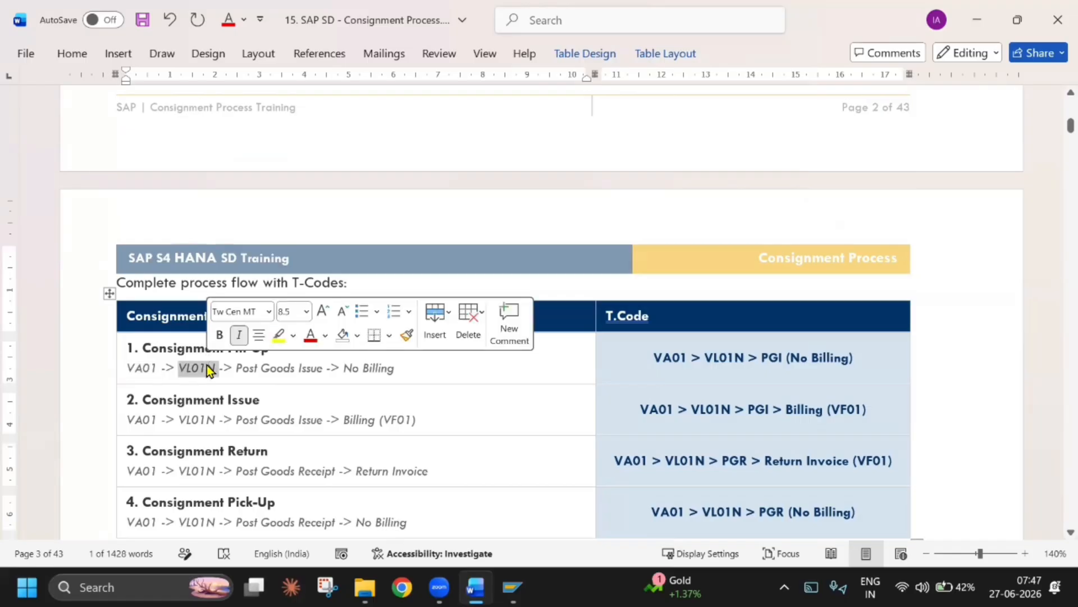
click(279, 360)
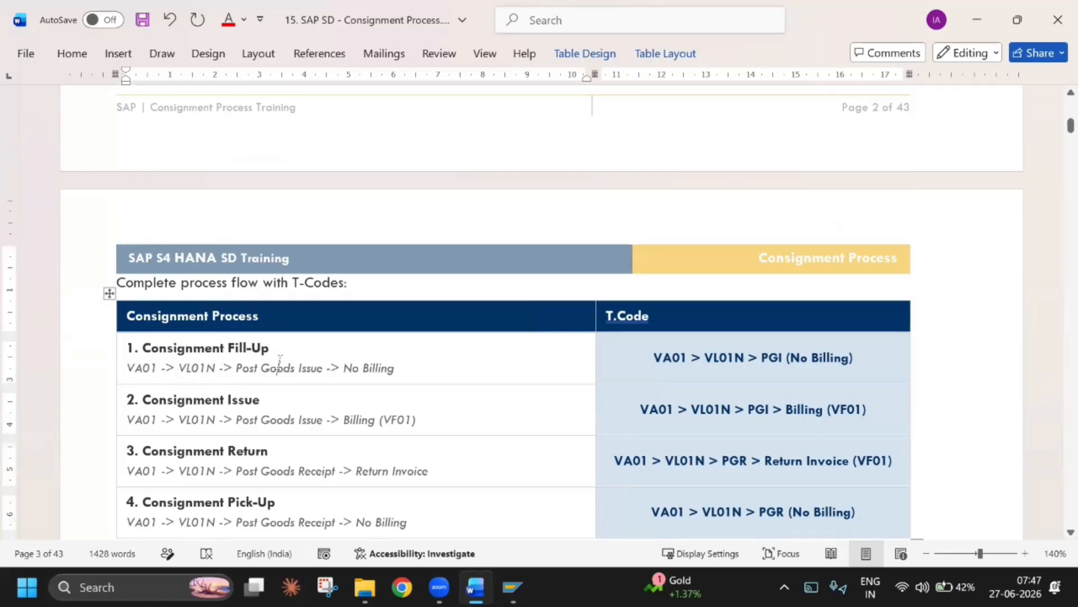
drag(344, 369, 389, 370)
click(271, 368)
Review the Consignment Issue row of the process flow table, highlighting VA01 and VL01N, against the business transactions table on the previous page
scroll(377, 372, up, 10)
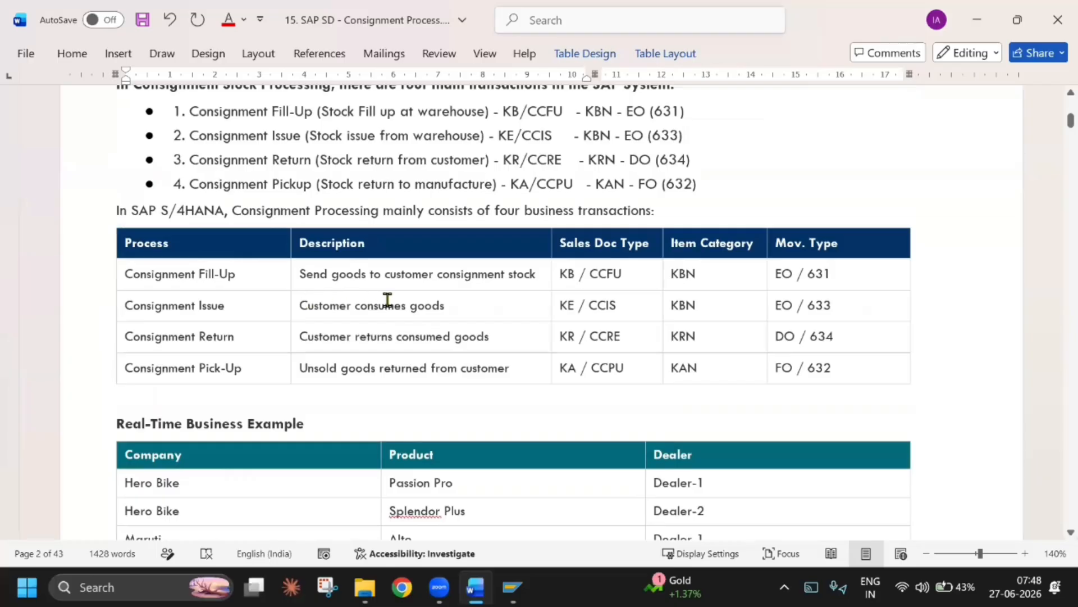
scroll(400, 412, down, 5)
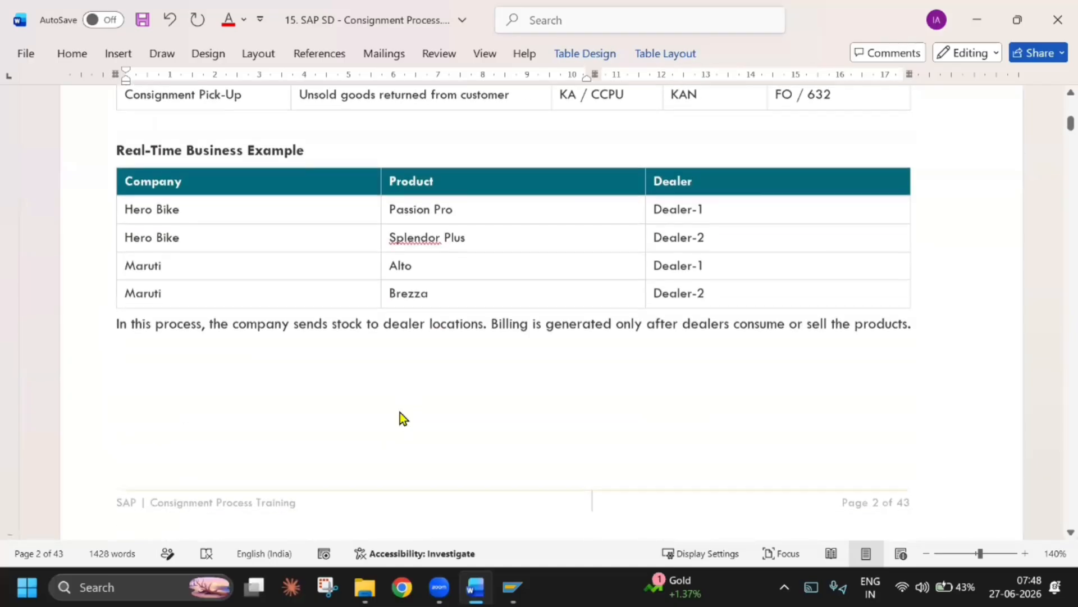
scroll(400, 412, down, 8)
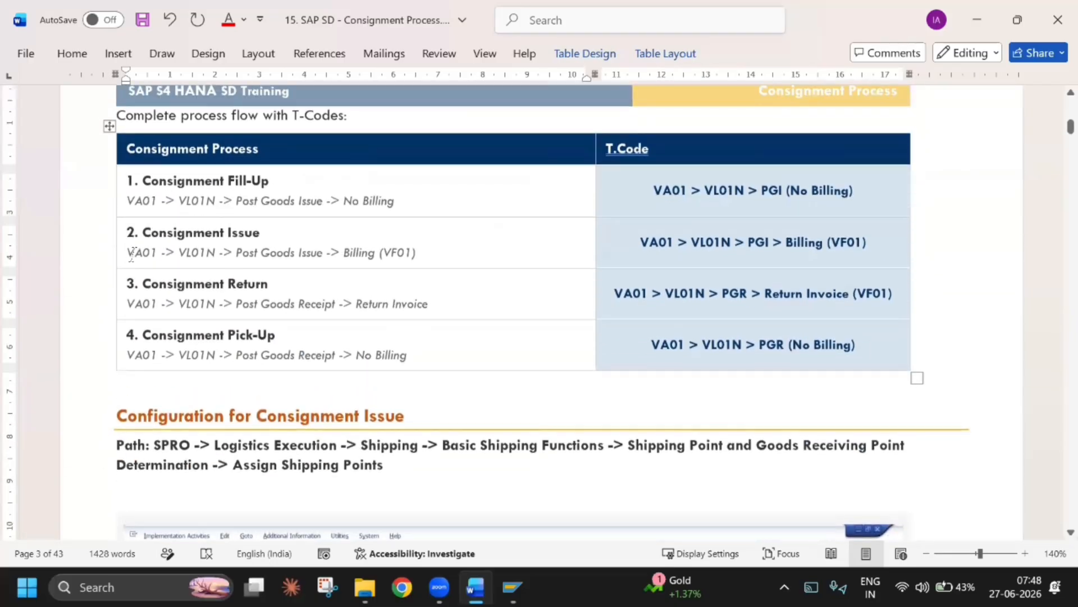
double_click(143, 254)
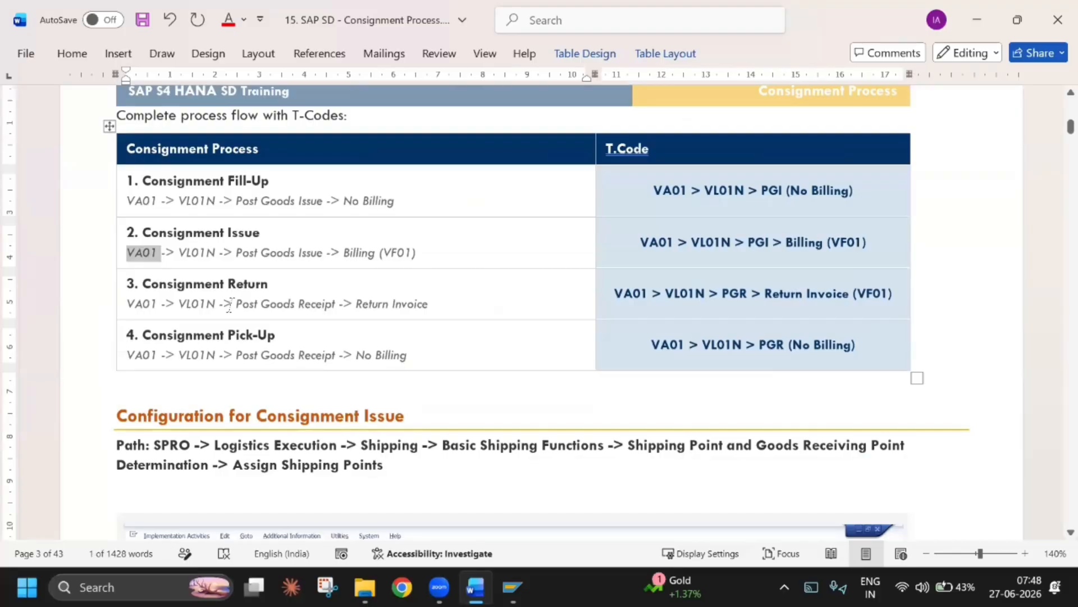
double_click(203, 252)
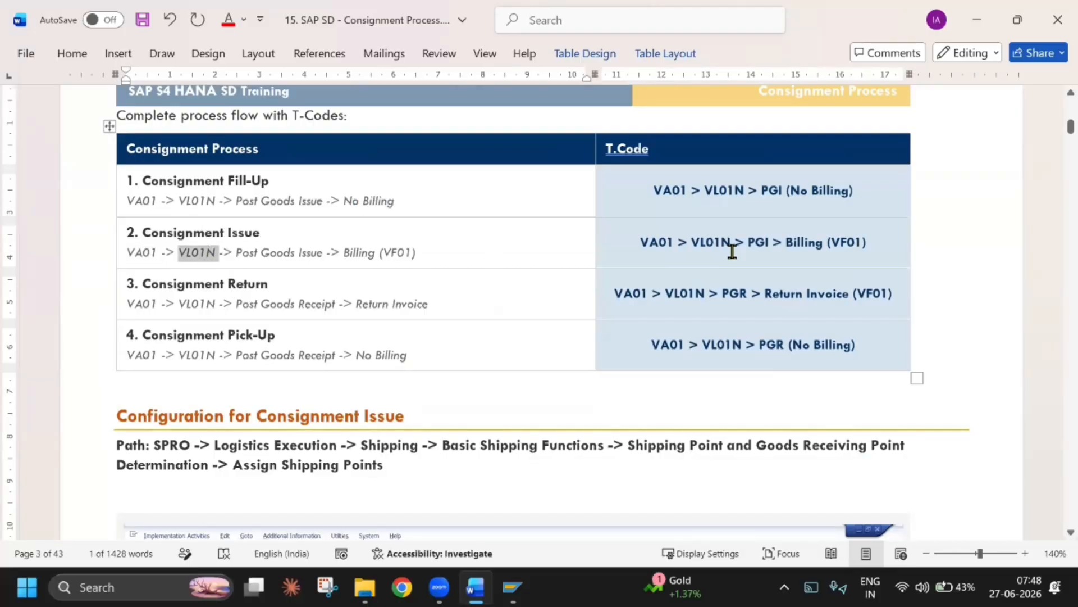
scroll(417, 288, up, 10)
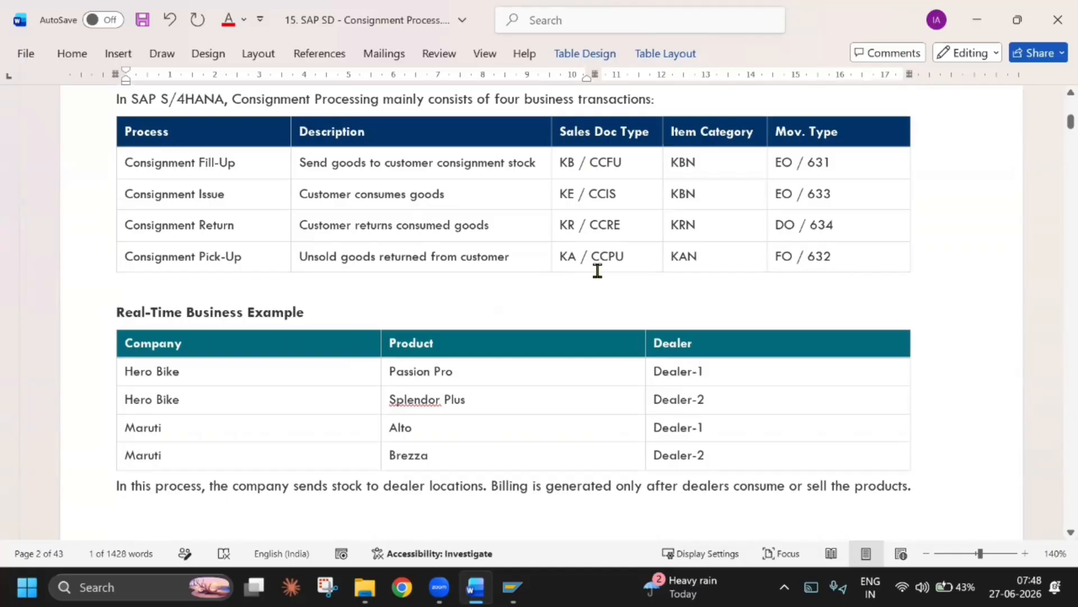
scroll(597, 270, down, 8)
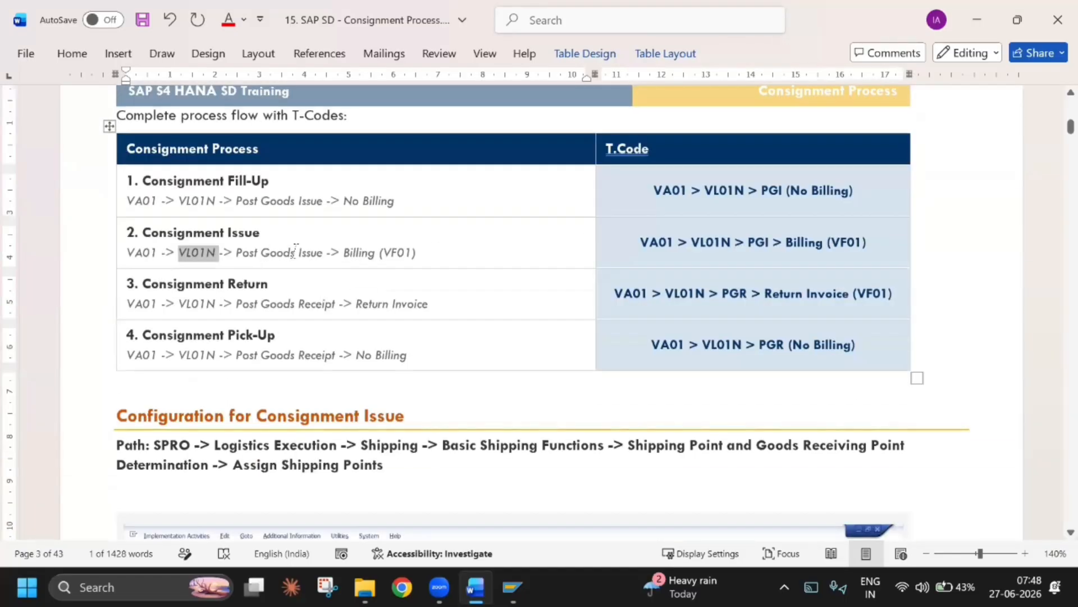
click(368, 251)
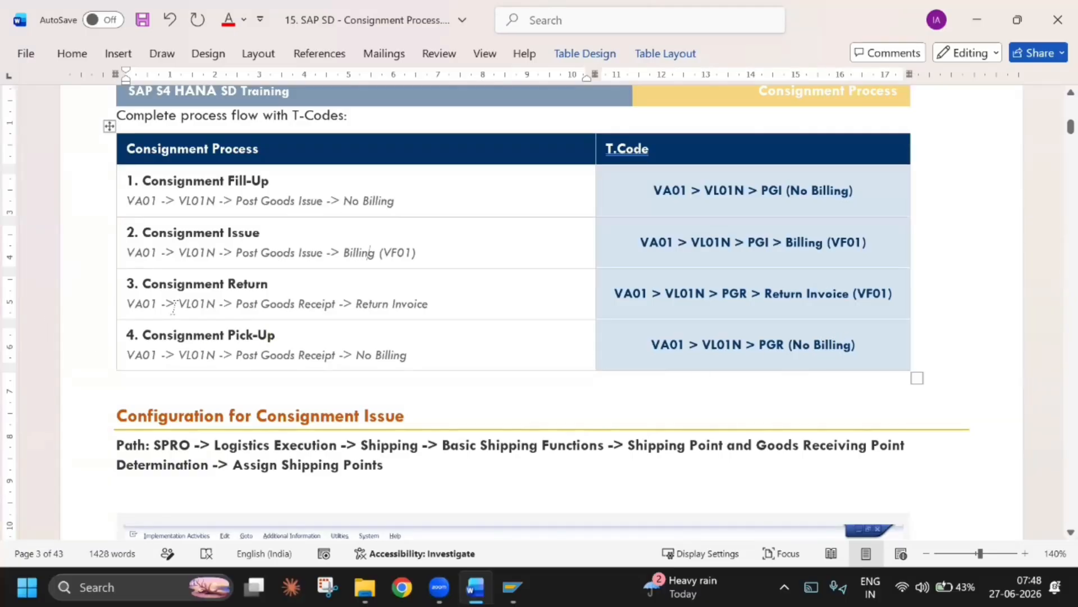
Remove the blank line between the Configuration for Consignment Issue path and its Display IMG screenshot, and review that path
scroll(209, 315, down, 2)
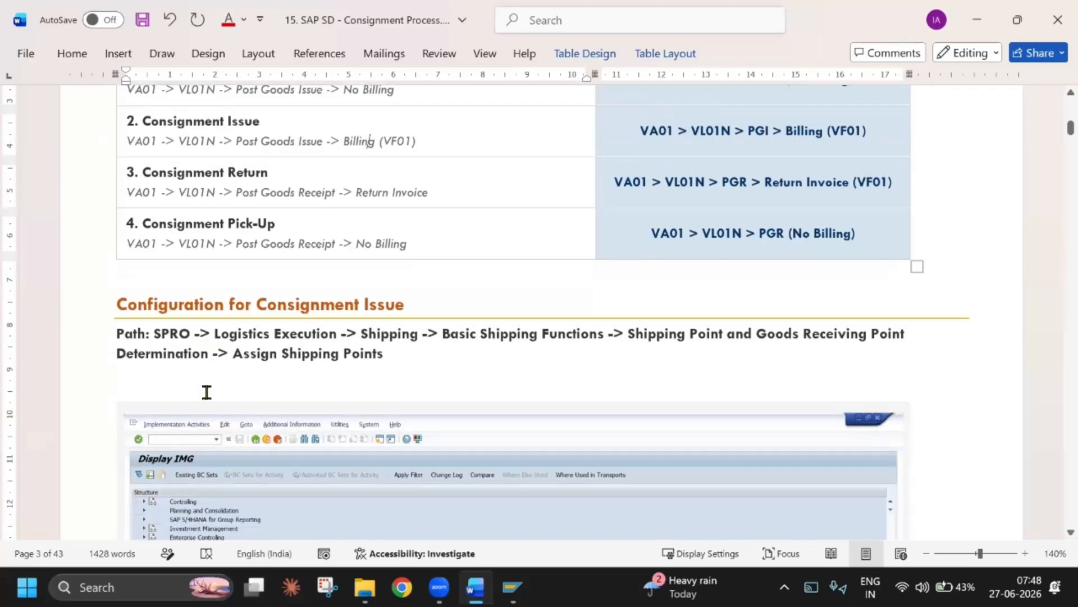
click(175, 387)
scroll(186, 382, down, 5)
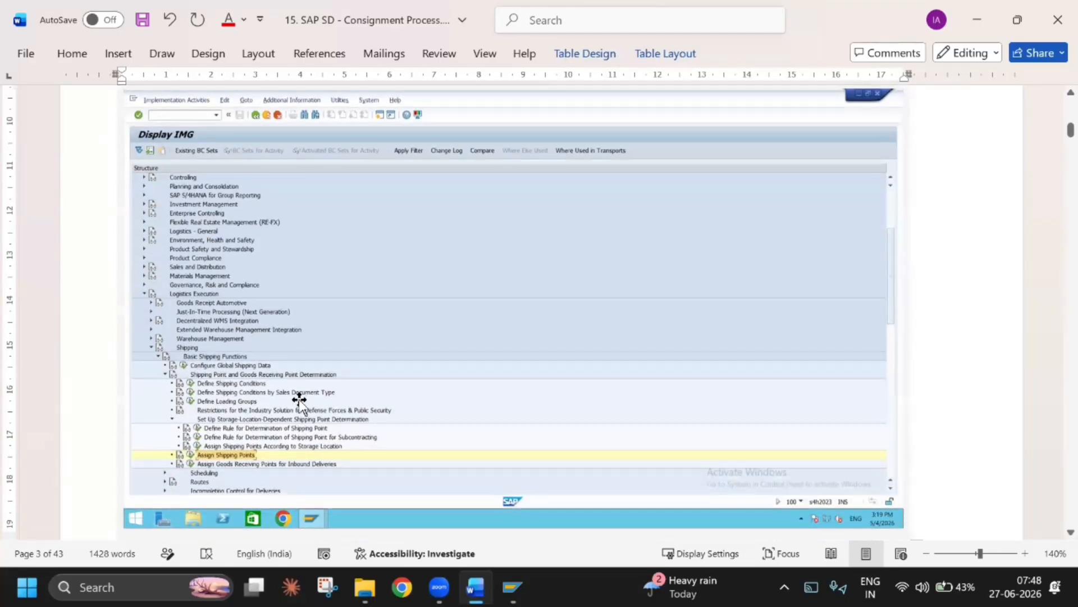
scroll(299, 398, up, 4)
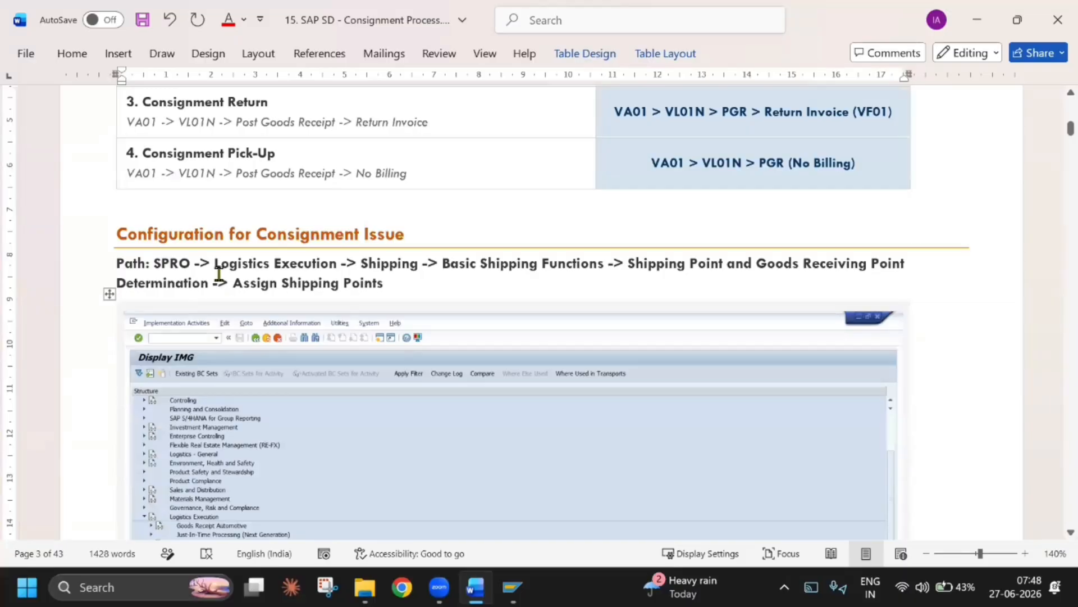
scroll(219, 272, down, 4)
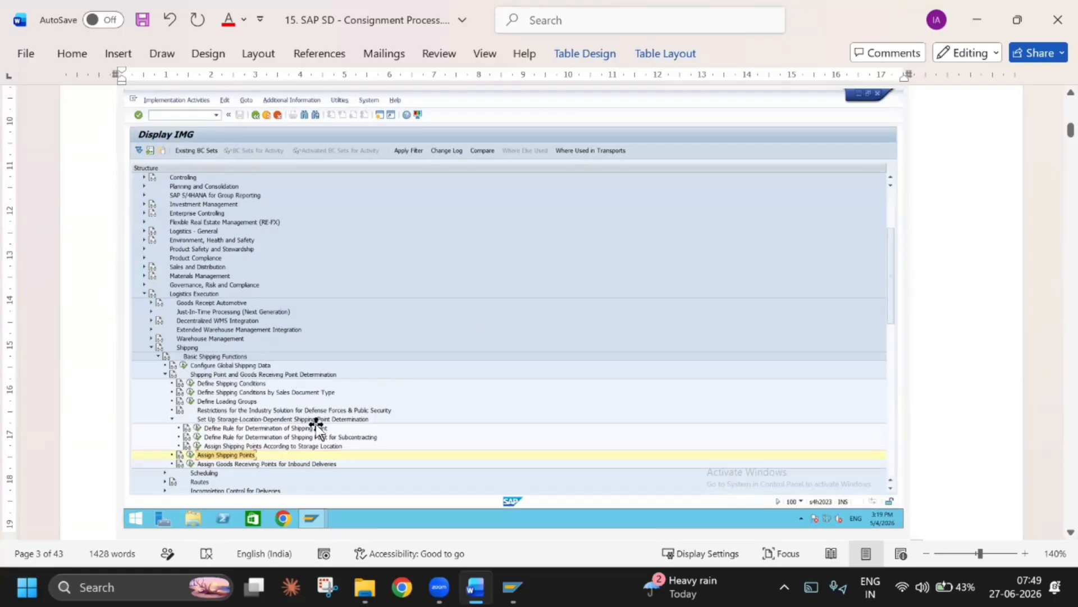
scroll(344, 399, up, 12)
scroll(344, 395, down, 12)
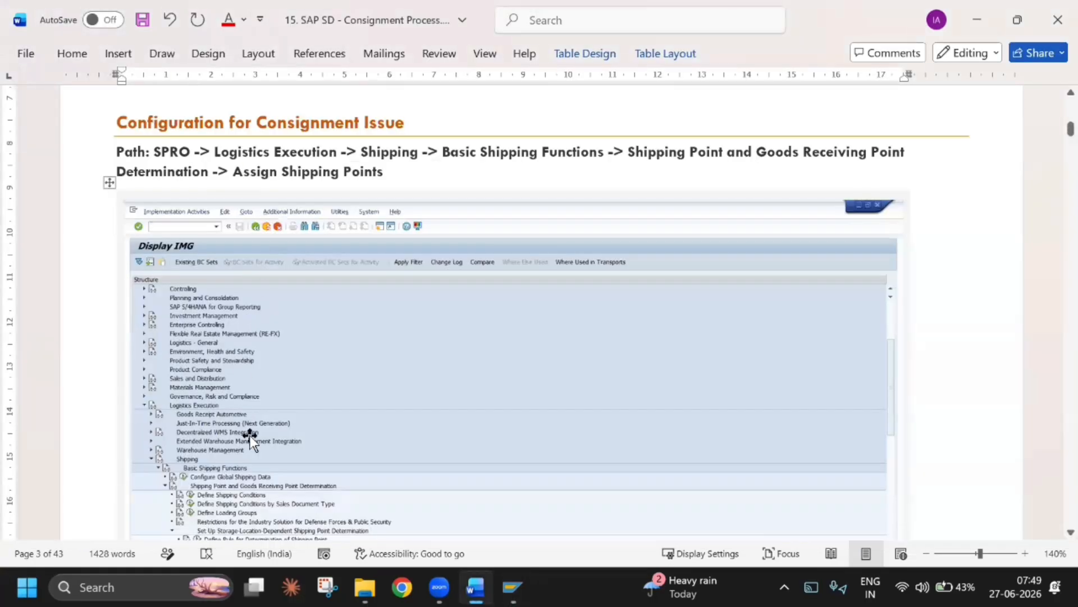
Switch to the SAP Display IMG window and expand Logistics Execution, Shipping and Basic Shipping Functions in the structure
scroll(237, 387, down, 2)
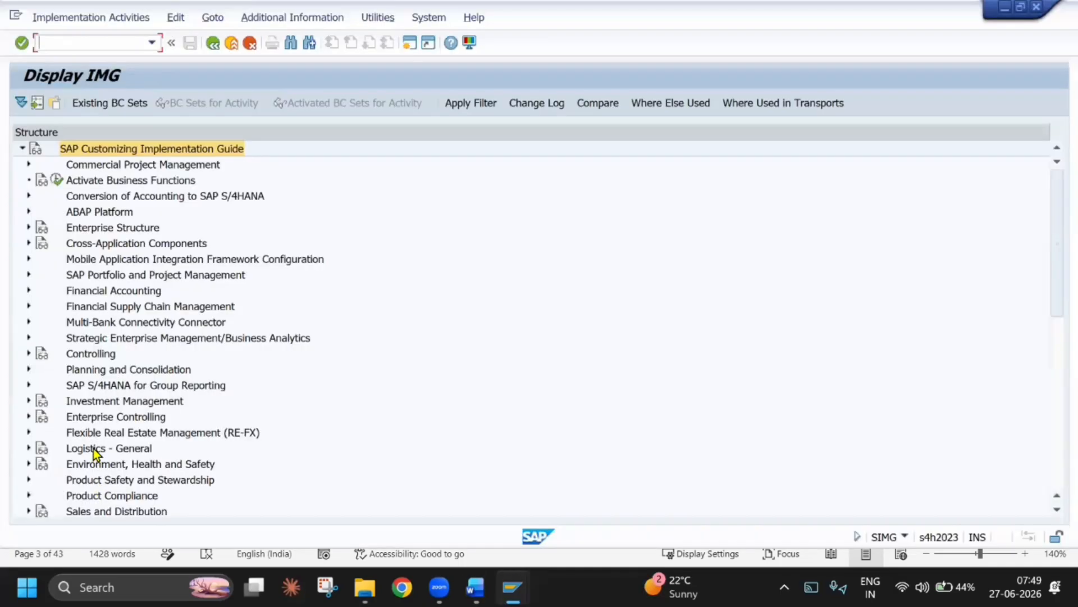
scroll(96, 401, down, 3)
click(30, 414)
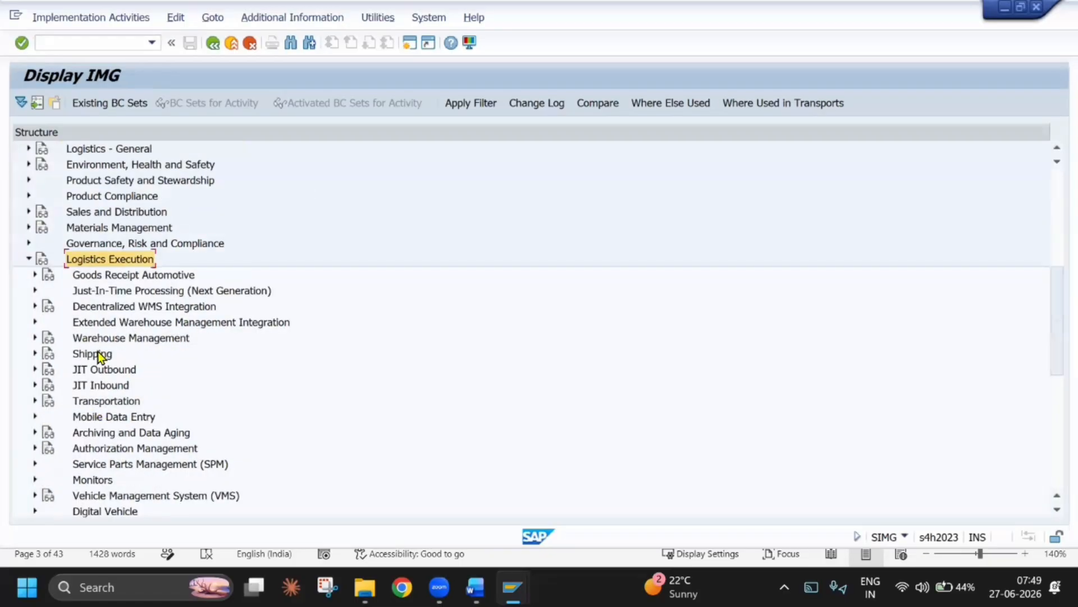
click(36, 353)
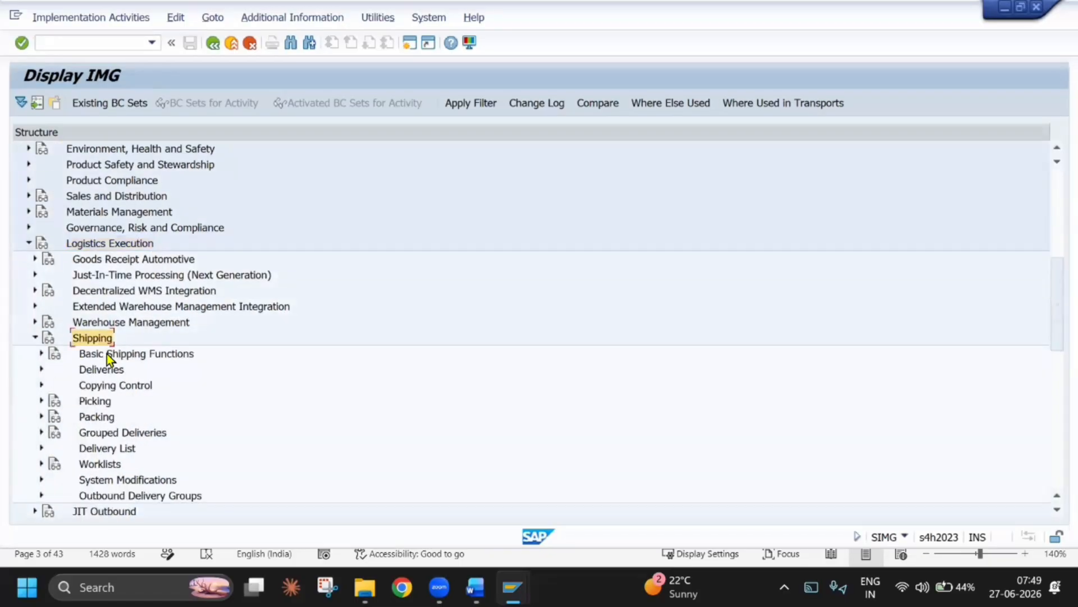
click(107, 353)
click(42, 354)
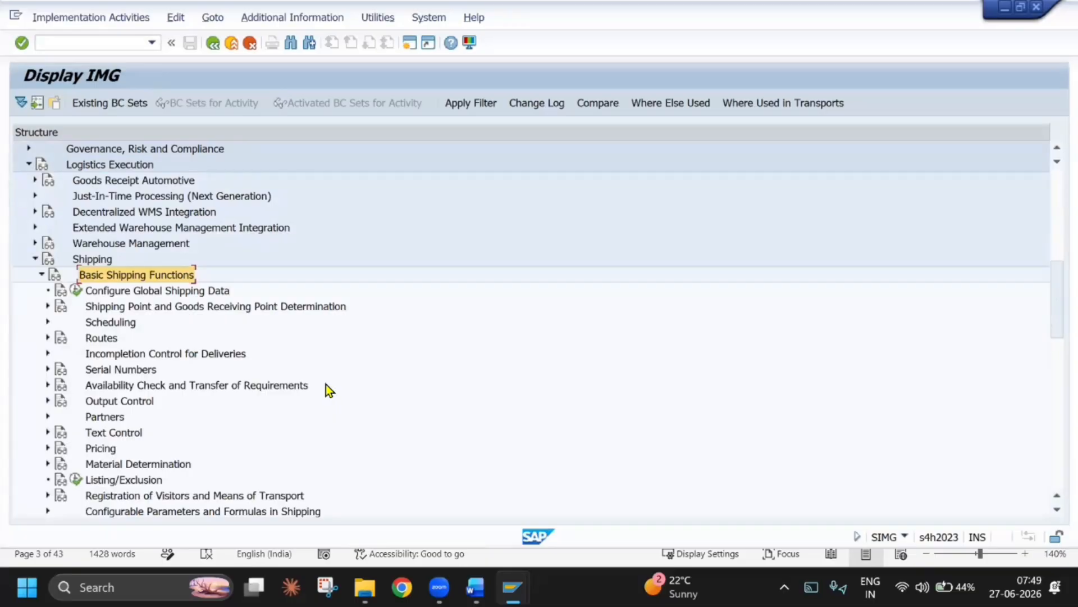
Following the document's screenshot, expand Shipping Point and Goods Receiving Point Determination in SAP, including Set Up Storage-Location-Dependent Shipping Point Determination
key(alt+Tab)
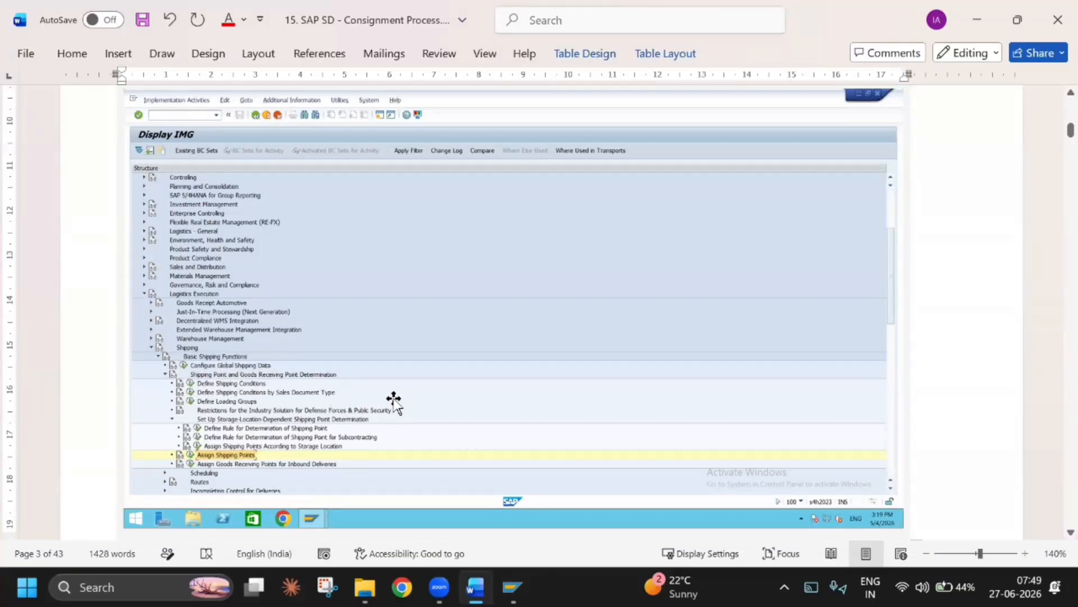
key(alt+Tab)
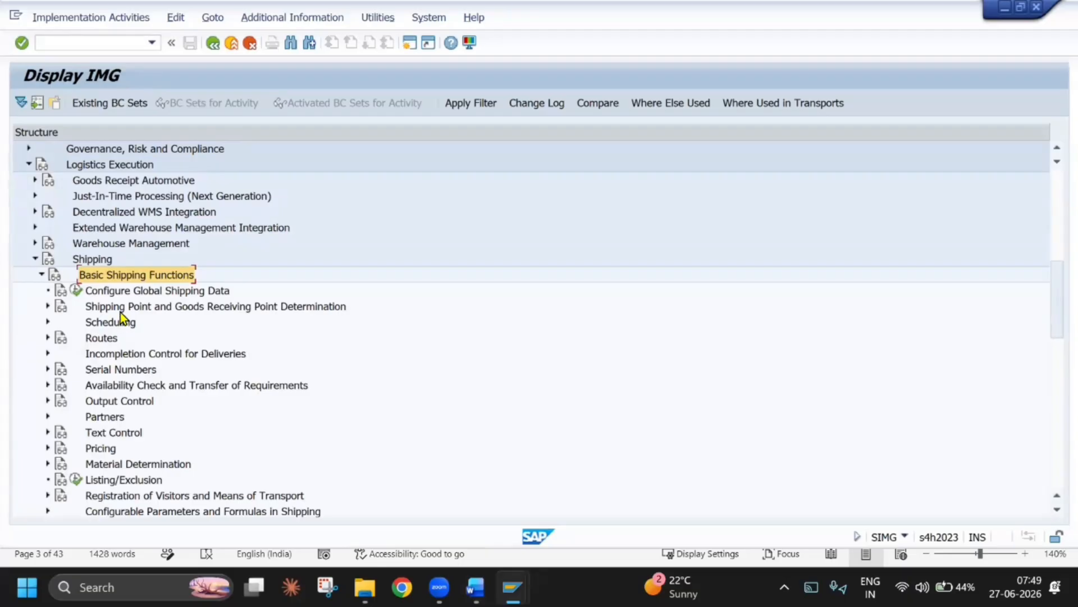
click(120, 312)
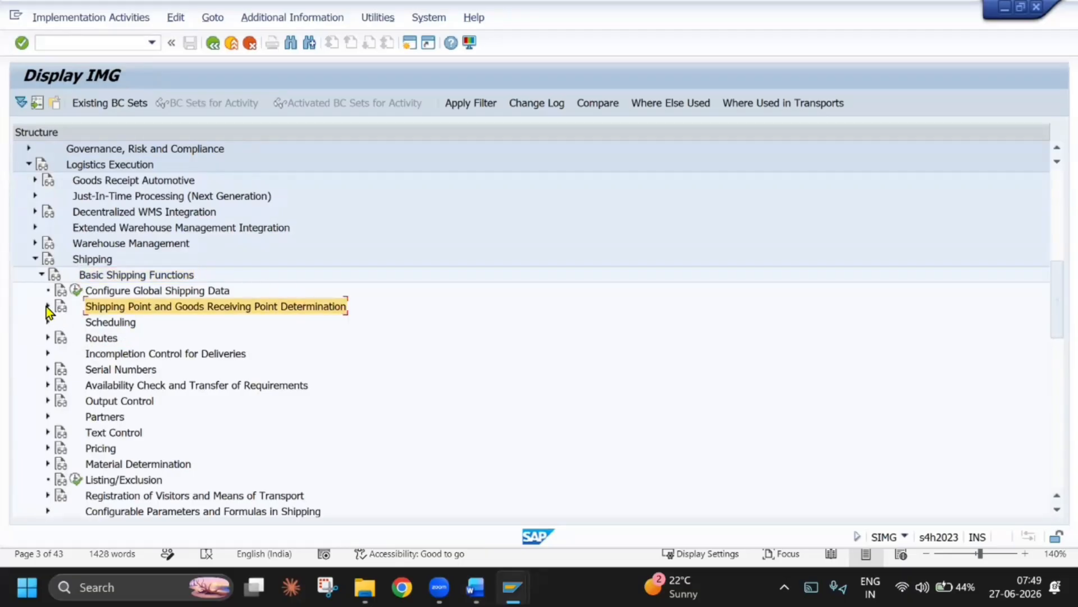
click(47, 307)
key(alt+Tab)
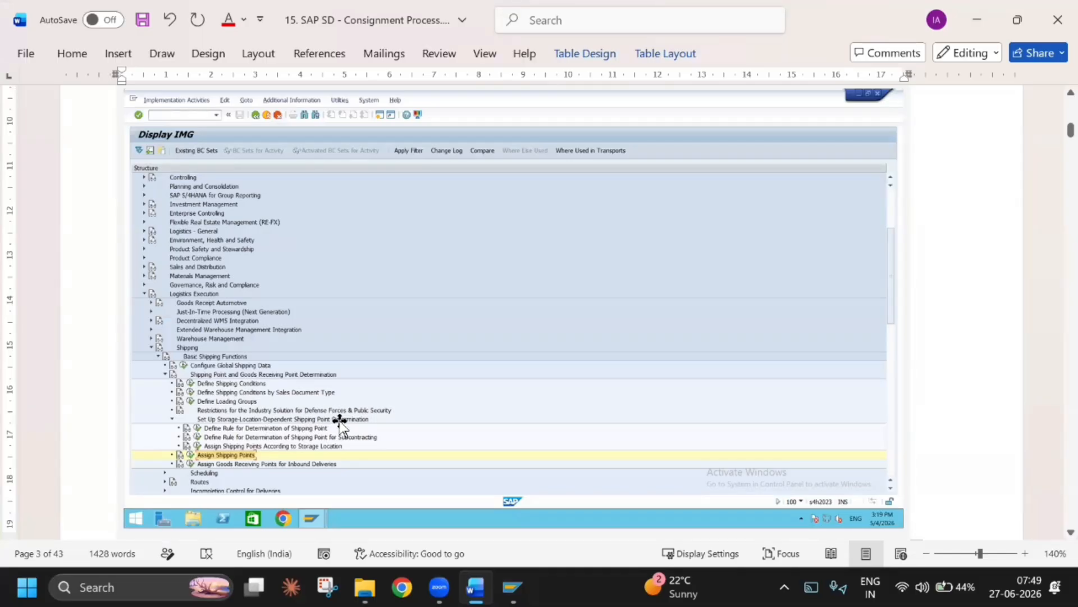
key(alt+Tab)
click(178, 385)
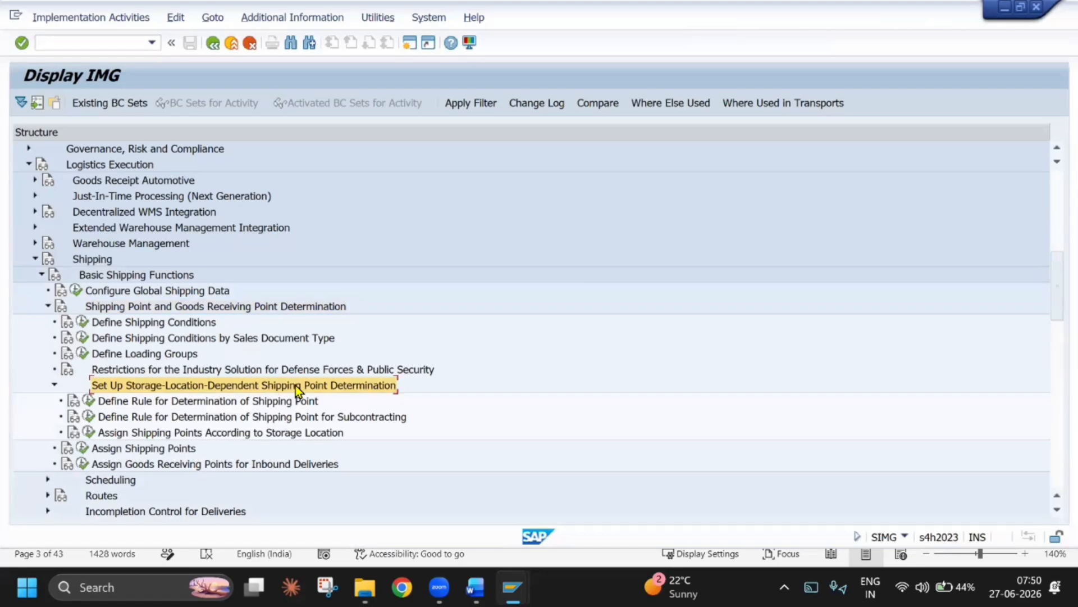
Check the final path node in the document, then open the Assign Shipping Points activity in SAP
key(alt+Tab)
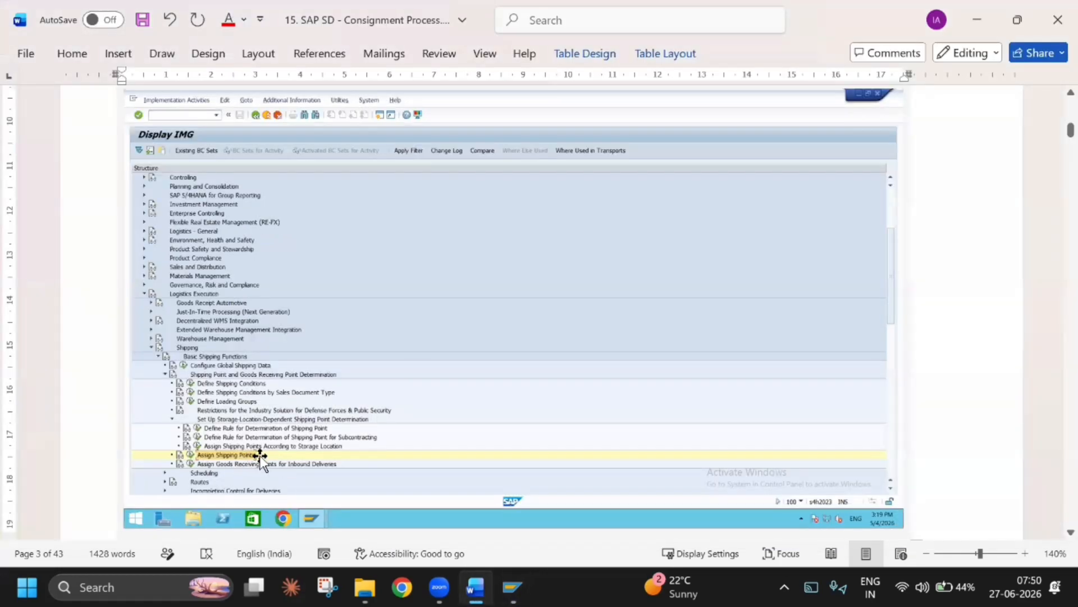
key(alt+Tab)
click(164, 450)
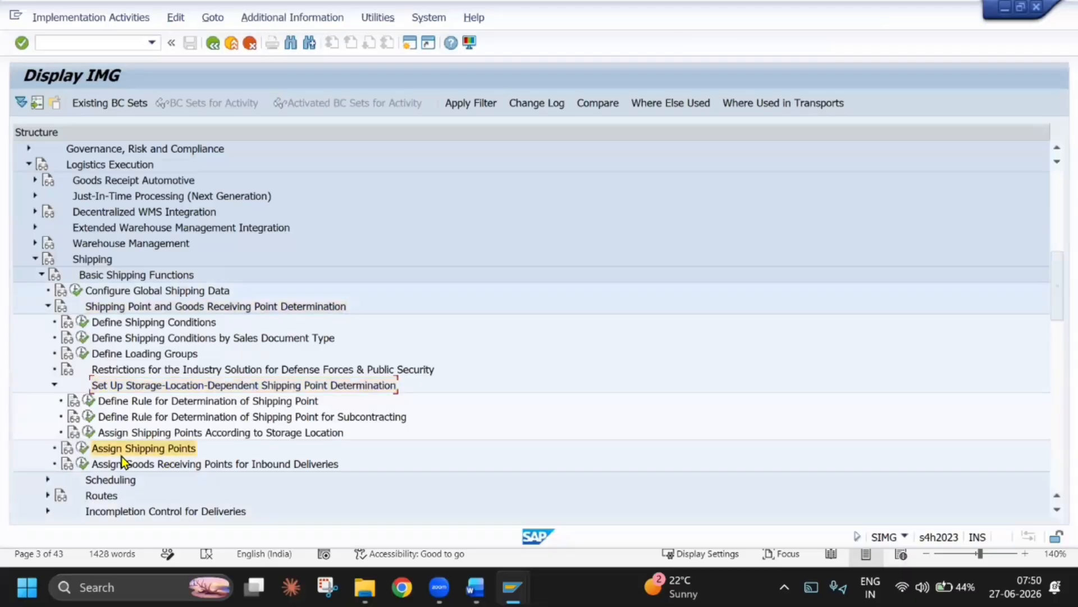
click(84, 448)
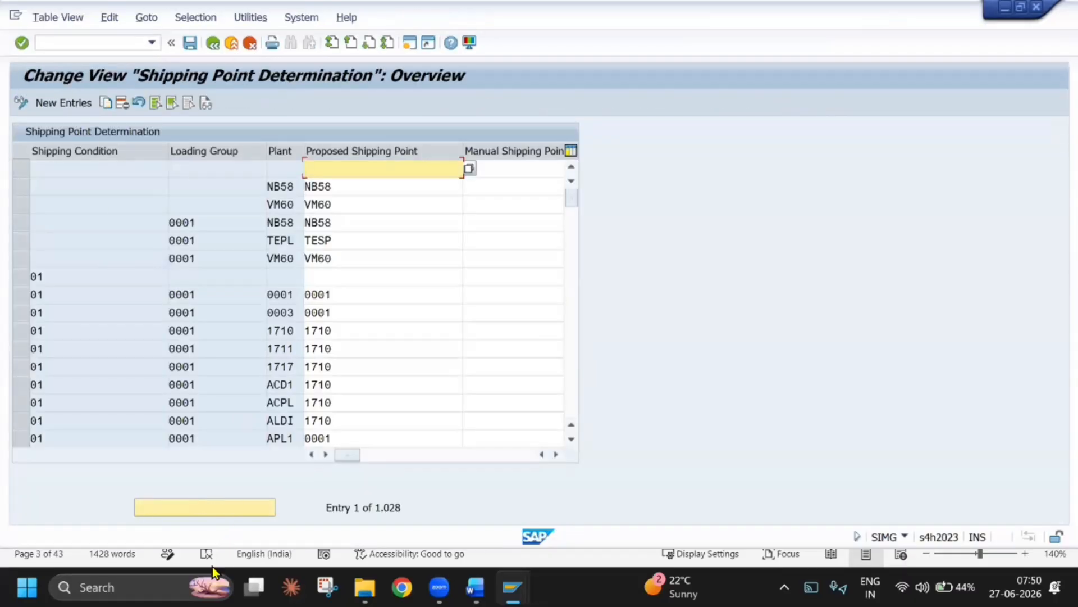
Locate and select the entry for shipping condition 01, loading group 0001 and plant TEPL, and return to the IMG structure
click(211, 510)
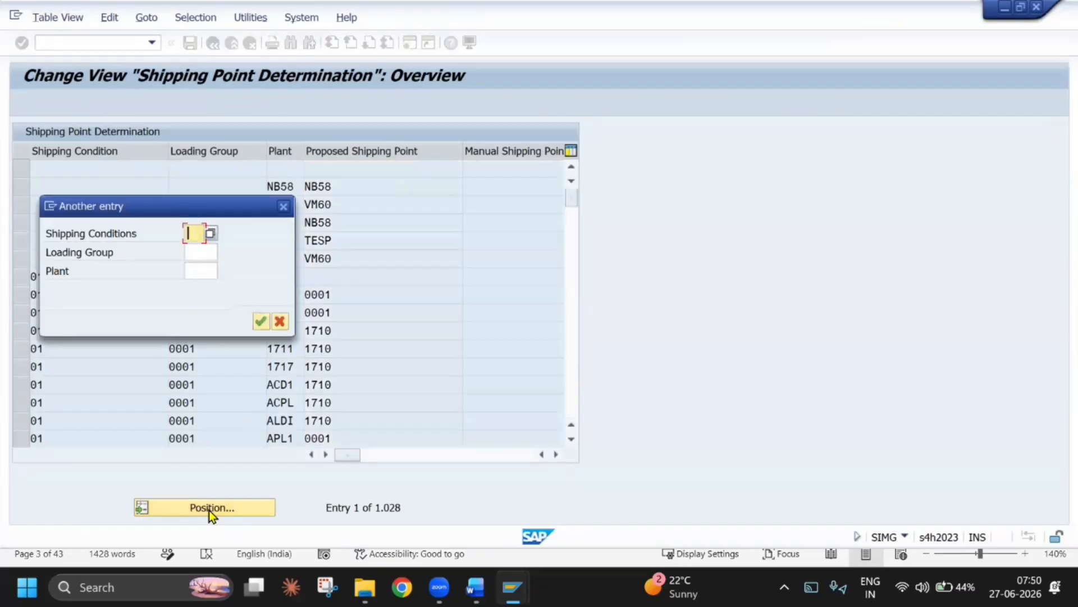
text(01)
key(Tab)
text(0001)
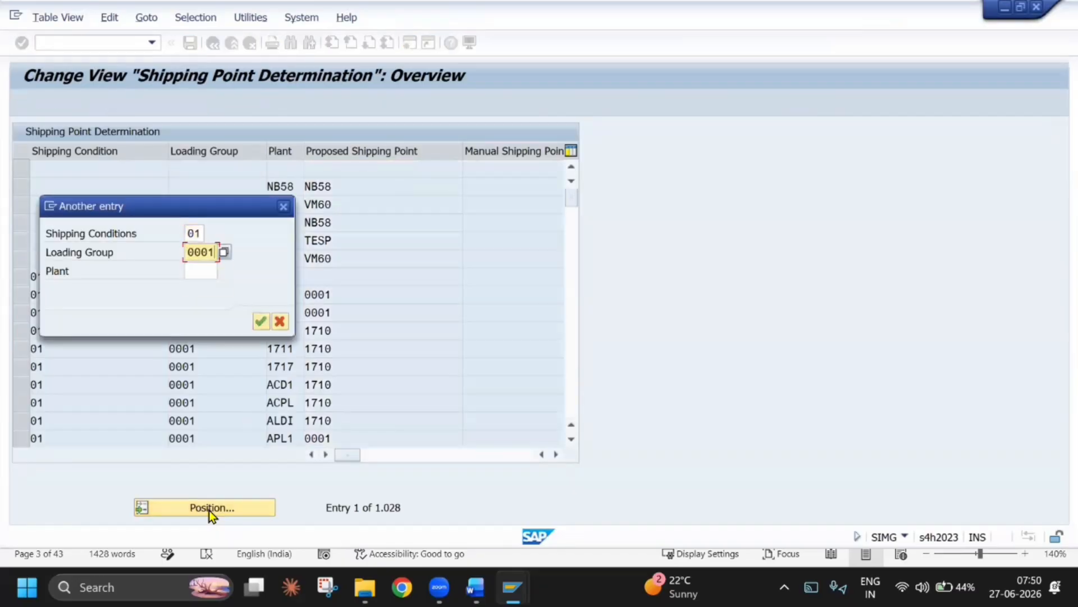
key(Tab)
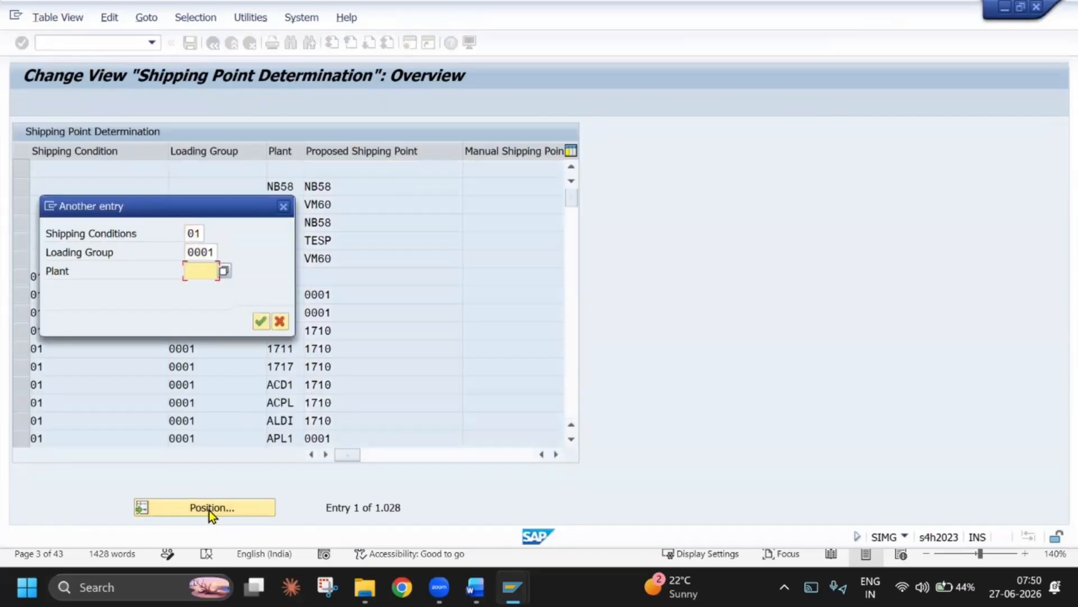
text(TEPL)
key(Return)
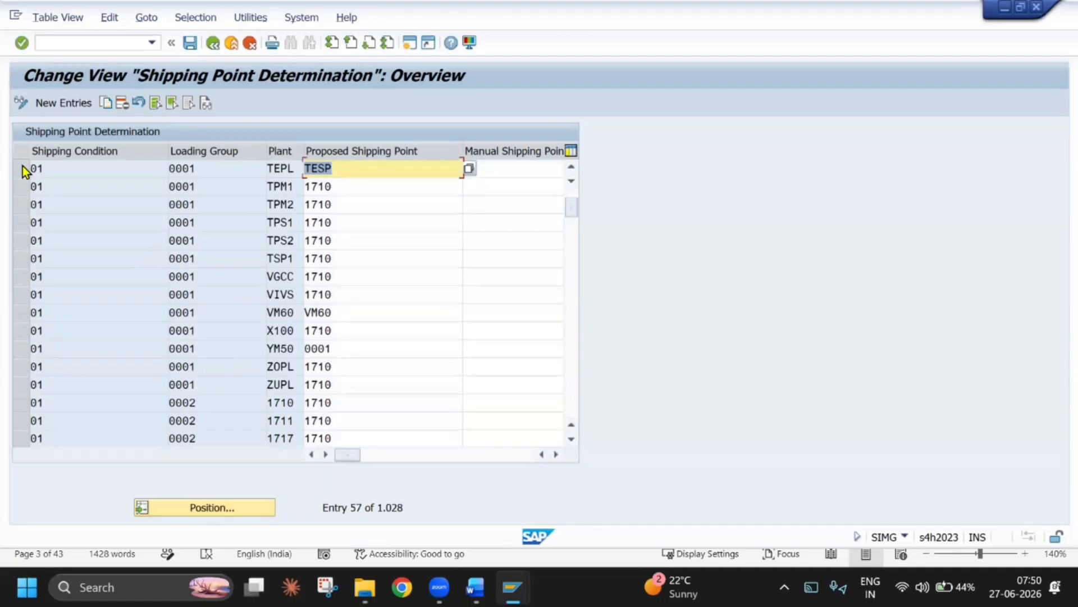
click(22, 169)
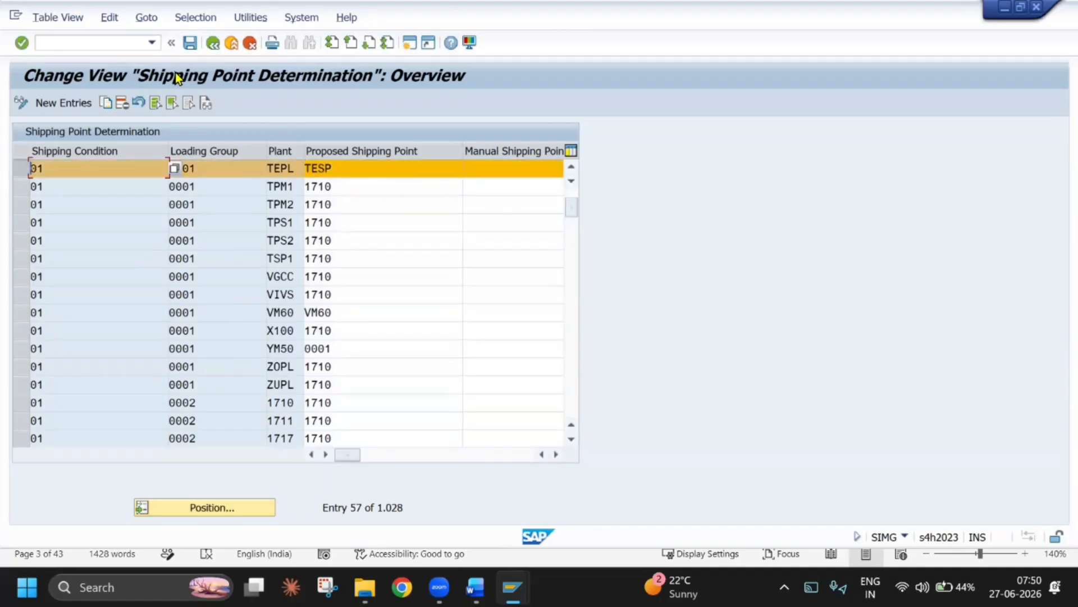
click(213, 45)
Switch to the Word document and shrink the Display IMG screenshot under Configuration for Consignment Issue proportionally, keeping it centred
key(alt+Tab)
scroll(403, 430, down, 2)
scroll(403, 429, down, 3)
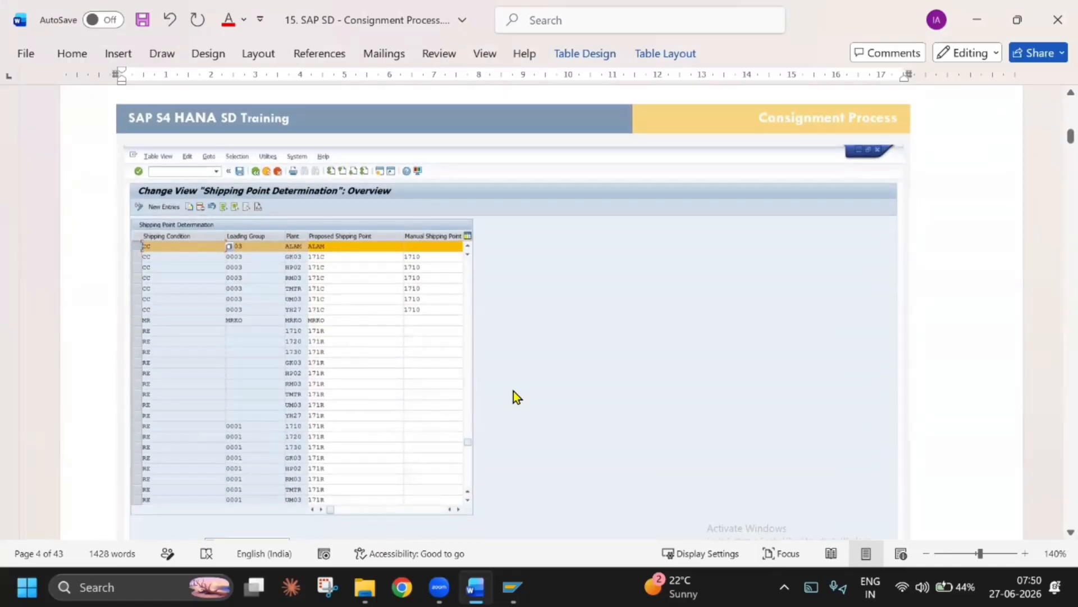
scroll(513, 397, up, 12)
click(739, 354)
scroll(738, 354, down, 3)
drag(903, 320, 691, 128)
scroll(575, 355, up, 3)
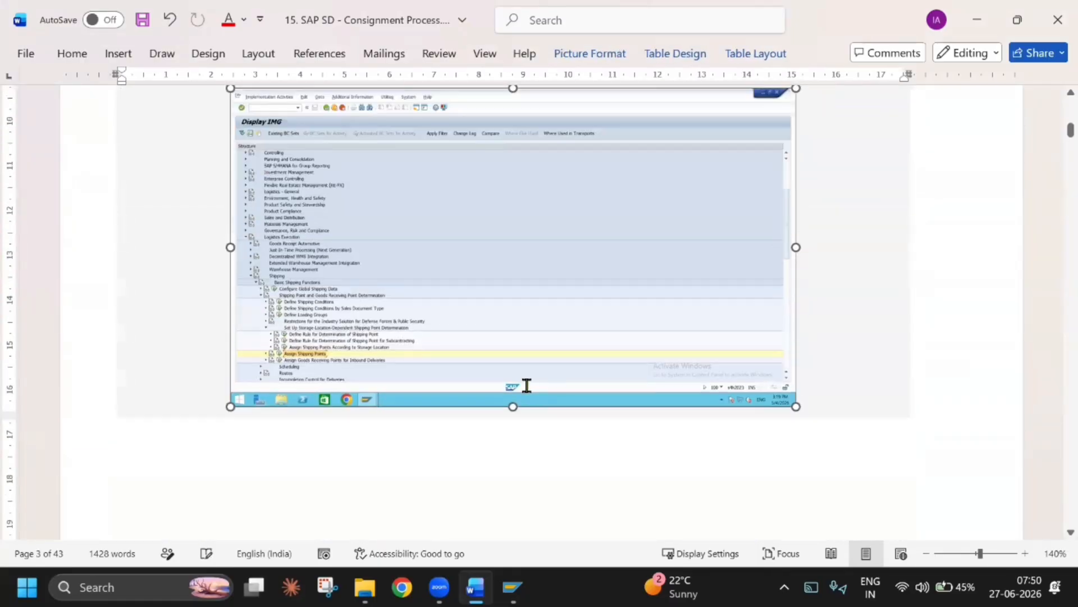
Shrink the Shipping Point Determination screenshot proportionally so it fits on page 3 below the Display IMG screenshot
scroll(527, 386, down, 11)
click(531, 387)
drag(904, 528, 684, 418)
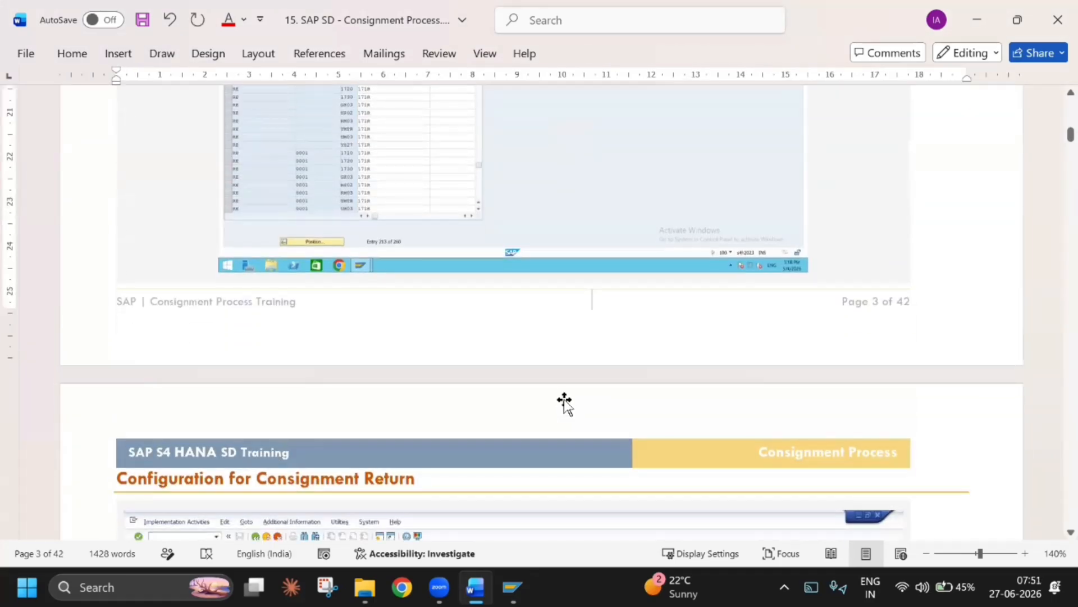
Review the Consignment Issue path and screenshots, and examine the Configuration for Consignment Return section on the following page
scroll(564, 398, down, 2)
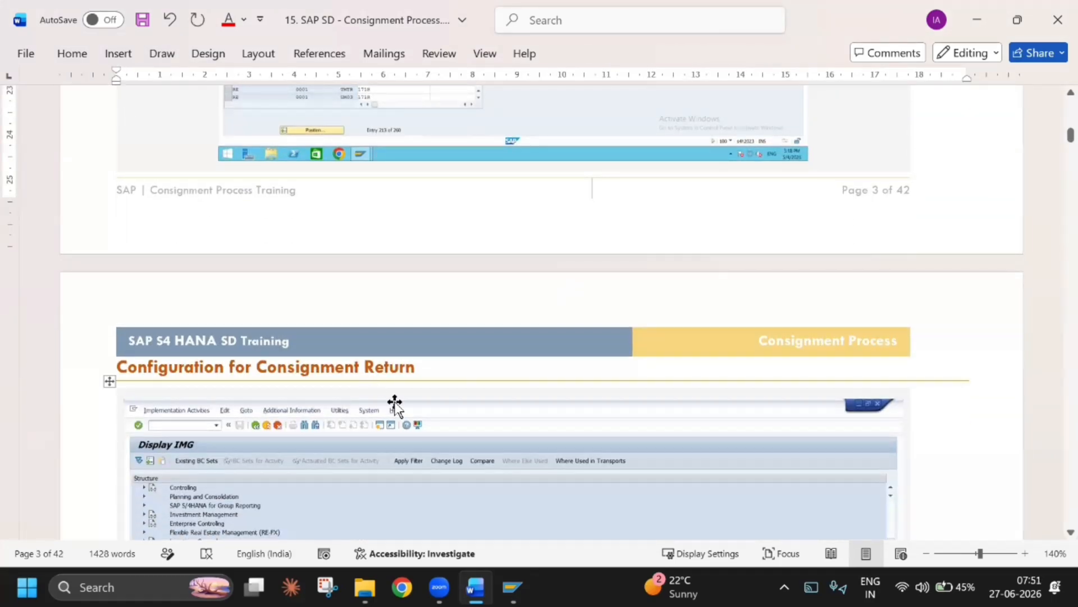
scroll(395, 402, up, 10)
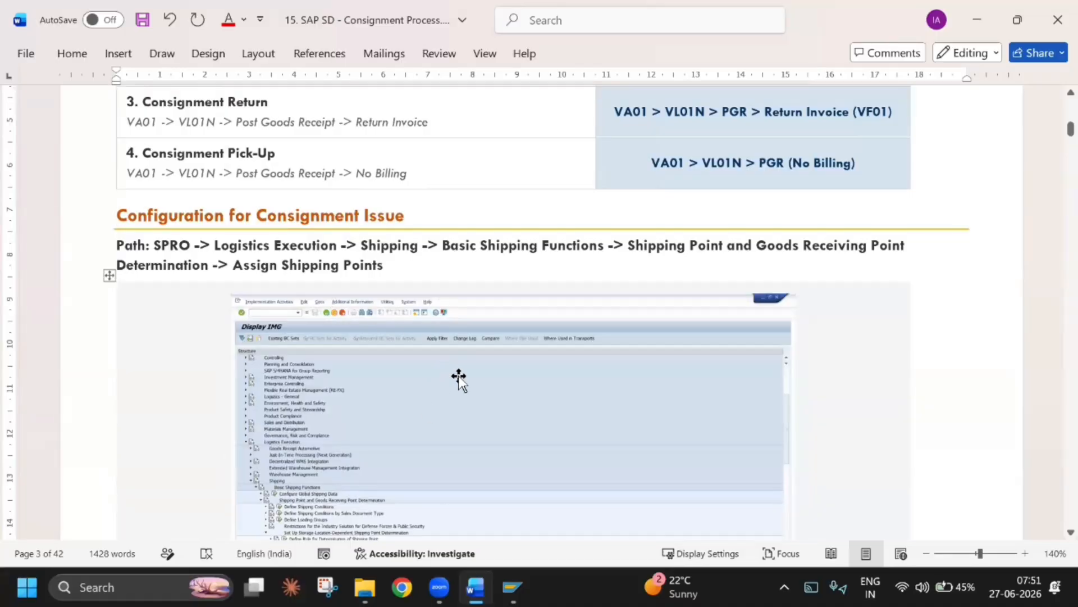
scroll(460, 376, down, 4)
scroll(458, 372, down, 6)
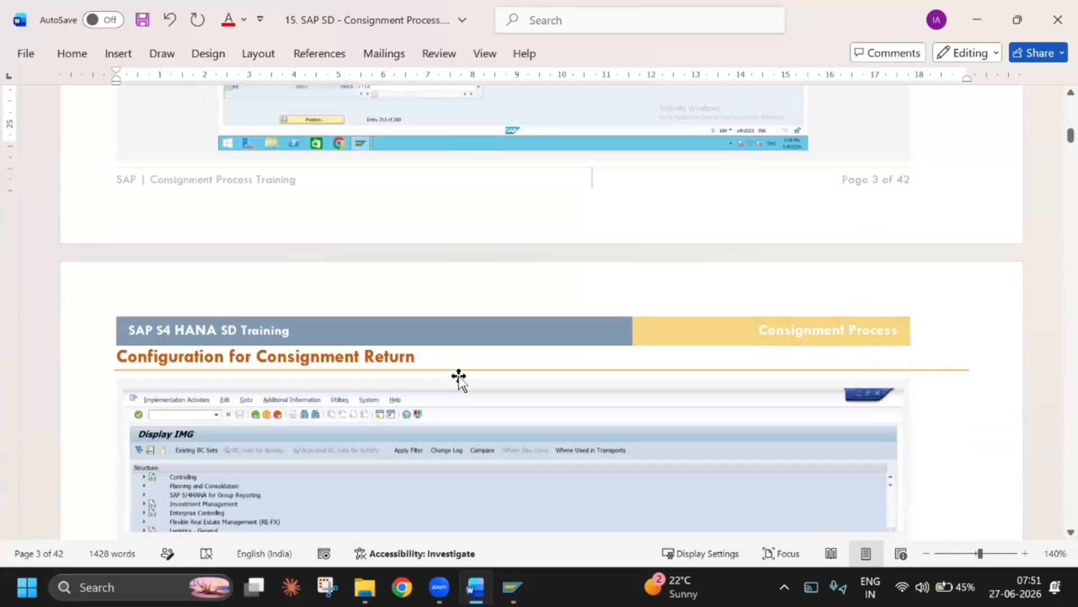
scroll(453, 380, up, 10)
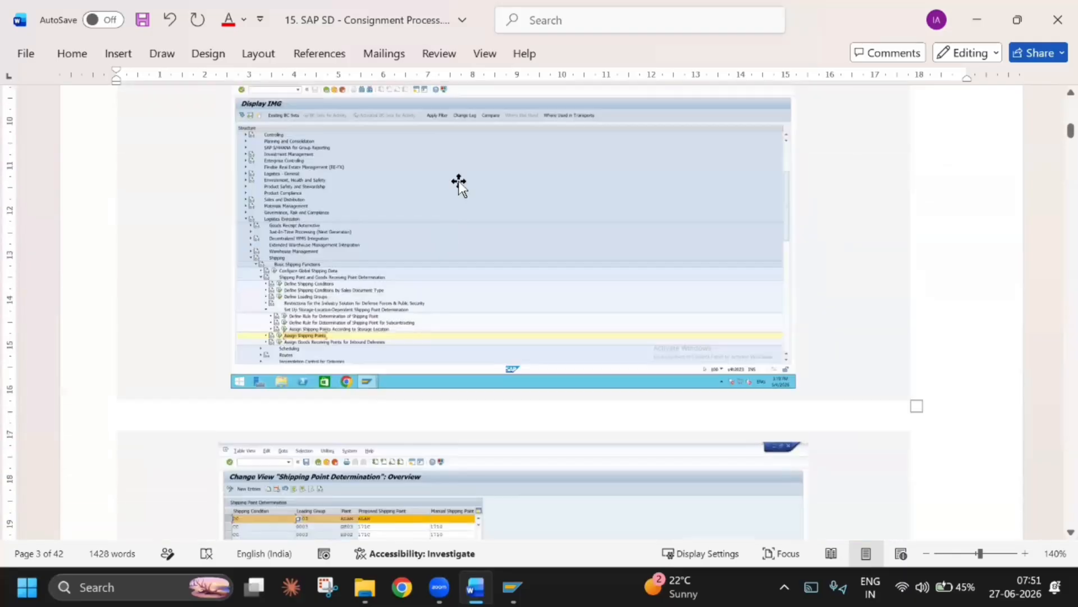
scroll(393, 246, up, 4)
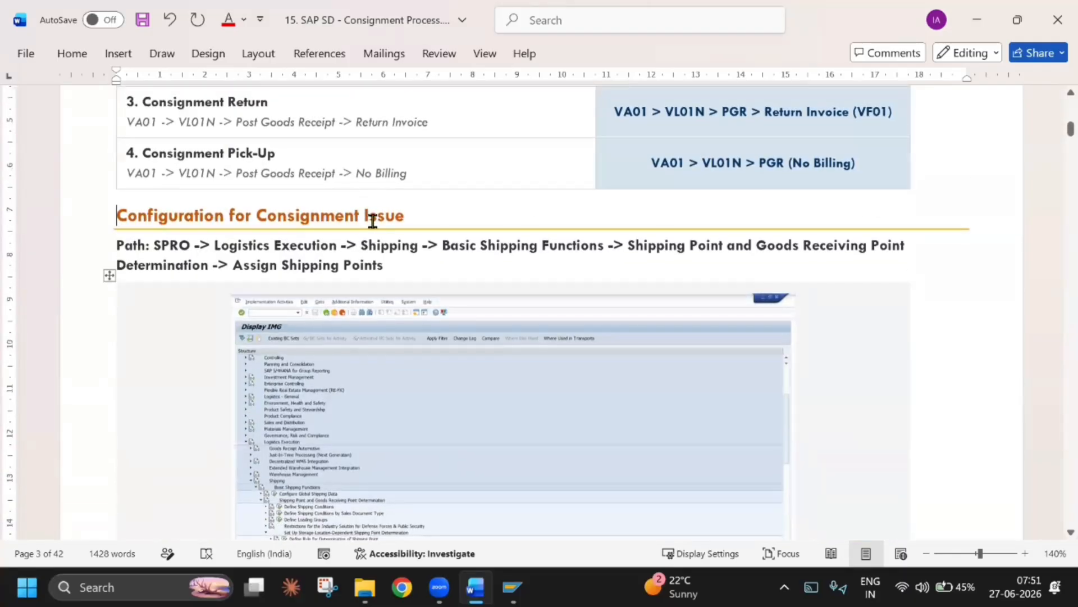
scroll(402, 285, down, 5)
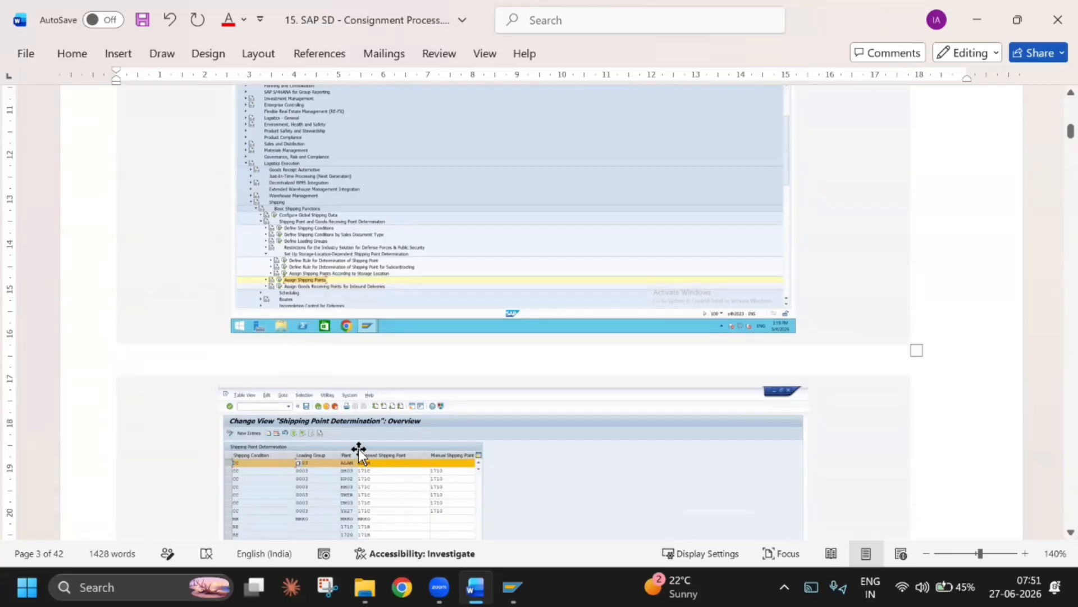
scroll(407, 484, down, 10)
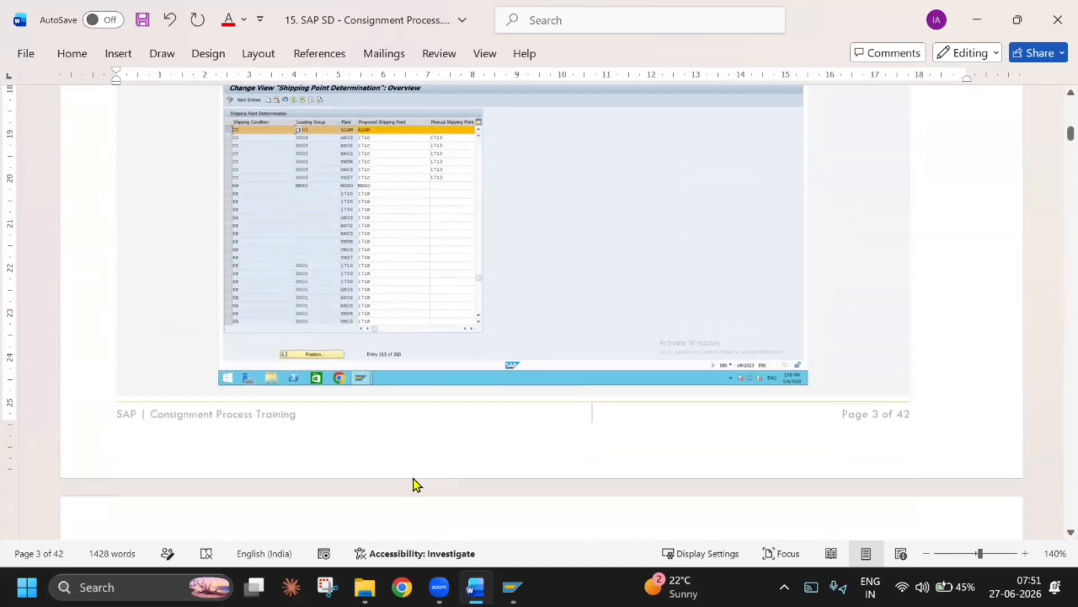
scroll(414, 479, down, 2)
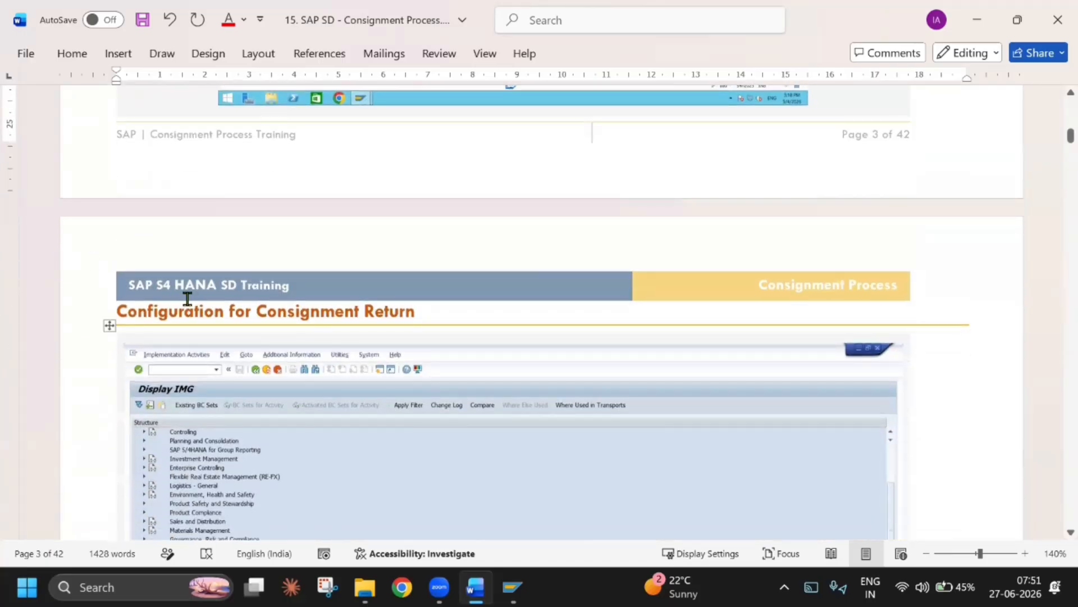
scroll(355, 341, down, 4)
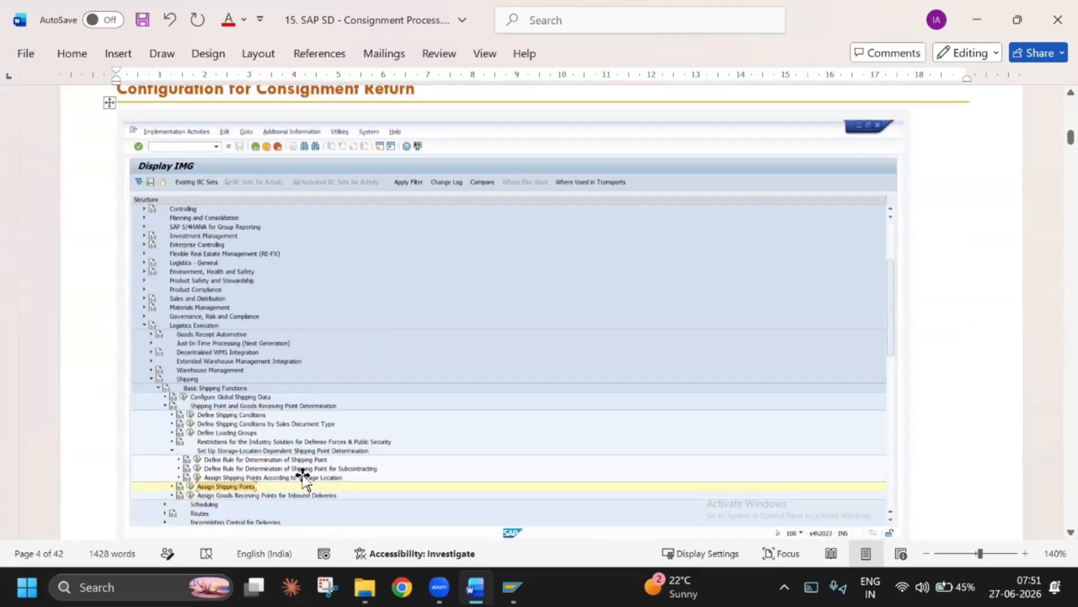
scroll(301, 474, down, 6)
scroll(348, 406, up, 12)
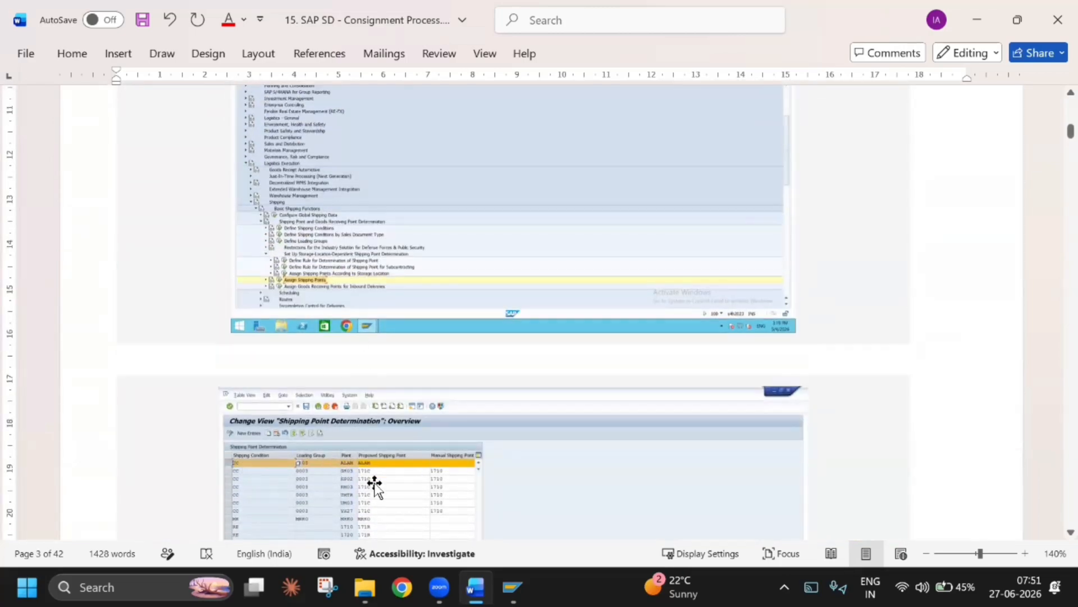
Switch to SAP, reopen Assign Shipping Points, and start a new entry with shipping condition CC, checking it against the document's screenshot
key(alt+Tab)
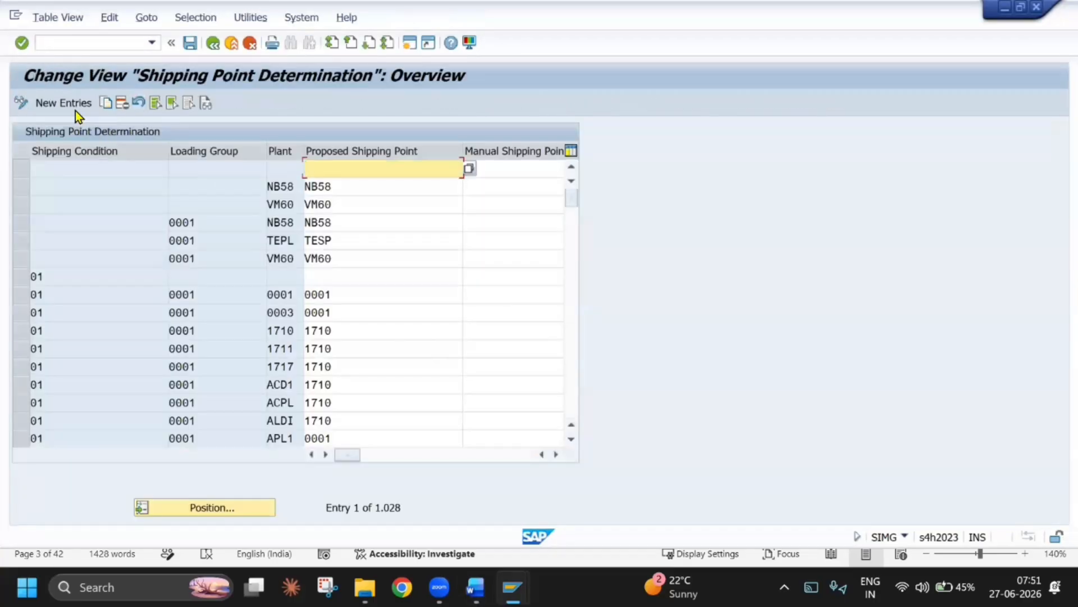
click(67, 104)
click(170, 170)
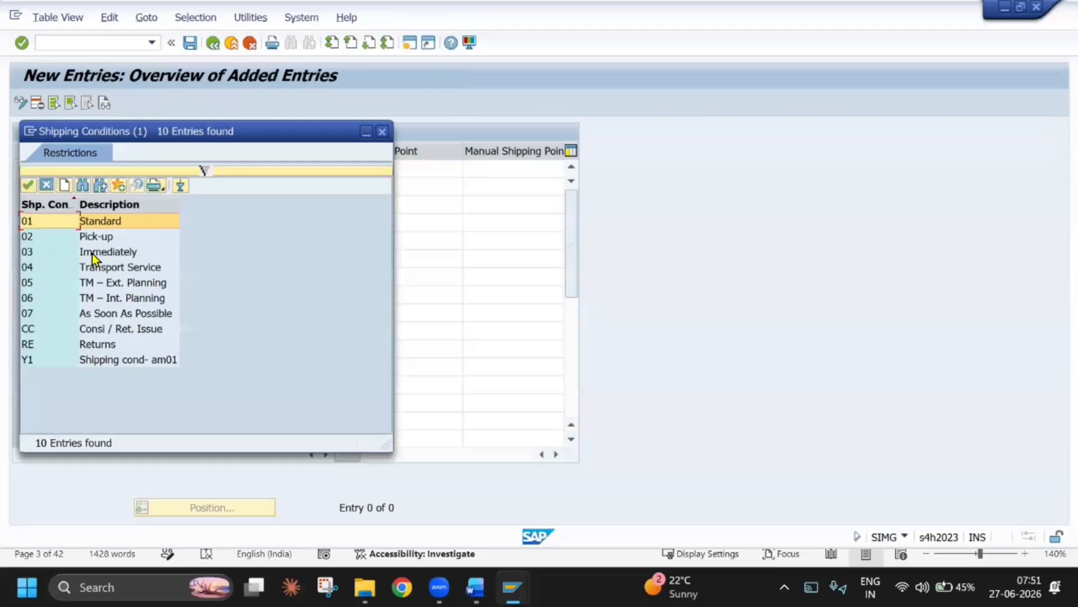
click(92, 254)
key(alt+Tab)
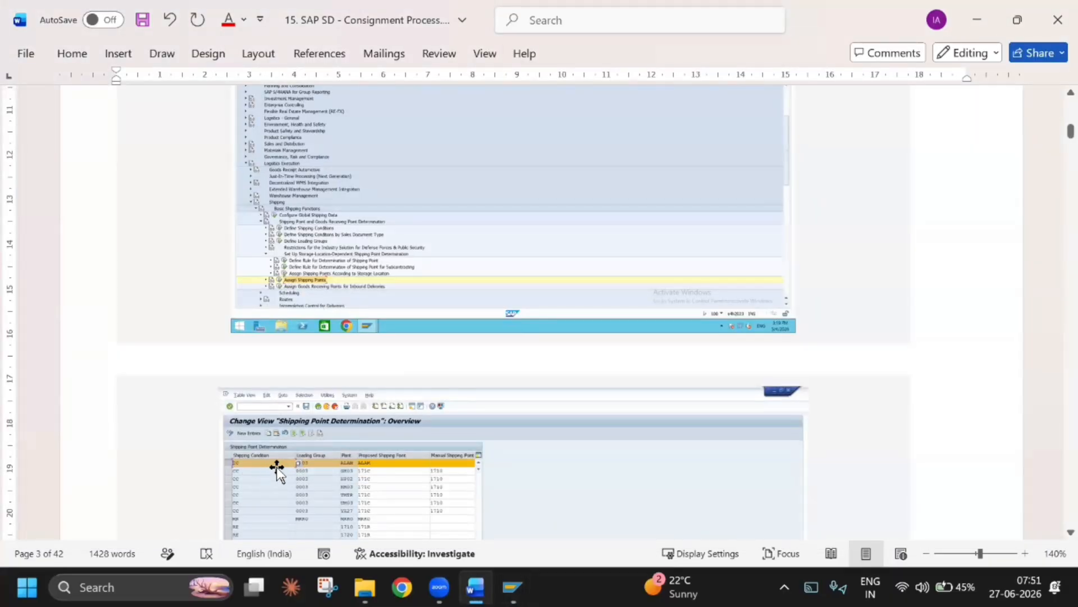
key(alt+Tab)
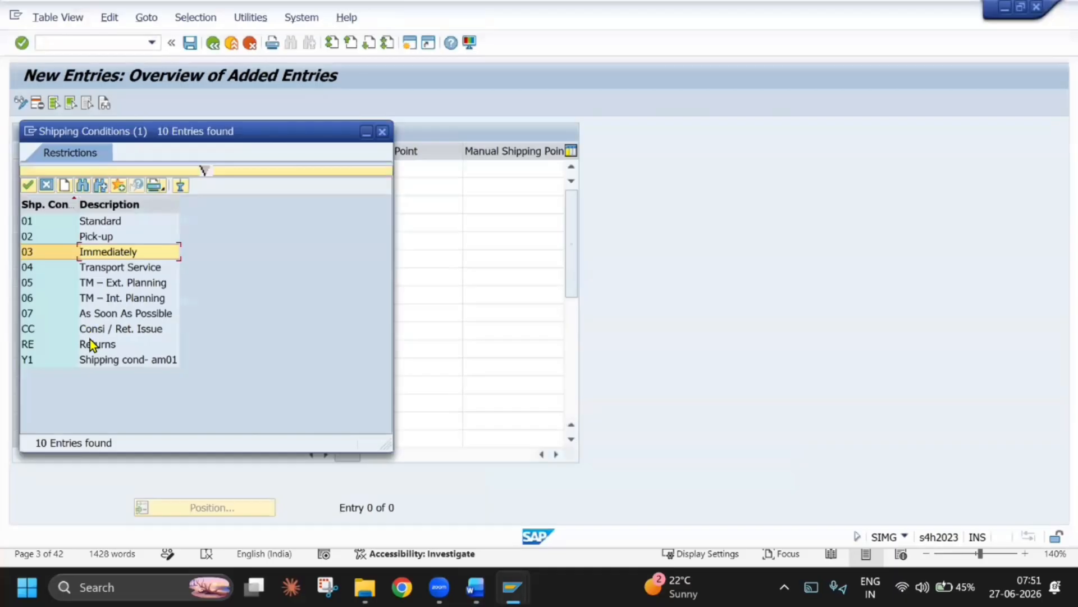
click(92, 332)
key(alt+Tab)
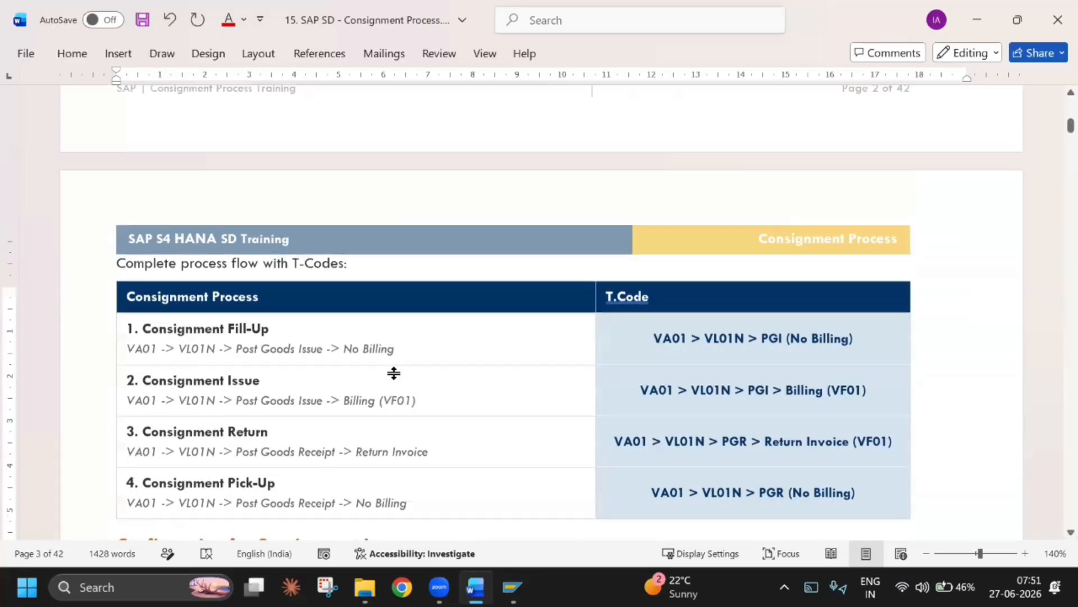
scroll(438, 335, down, 6)
scroll(438, 335, down, 7)
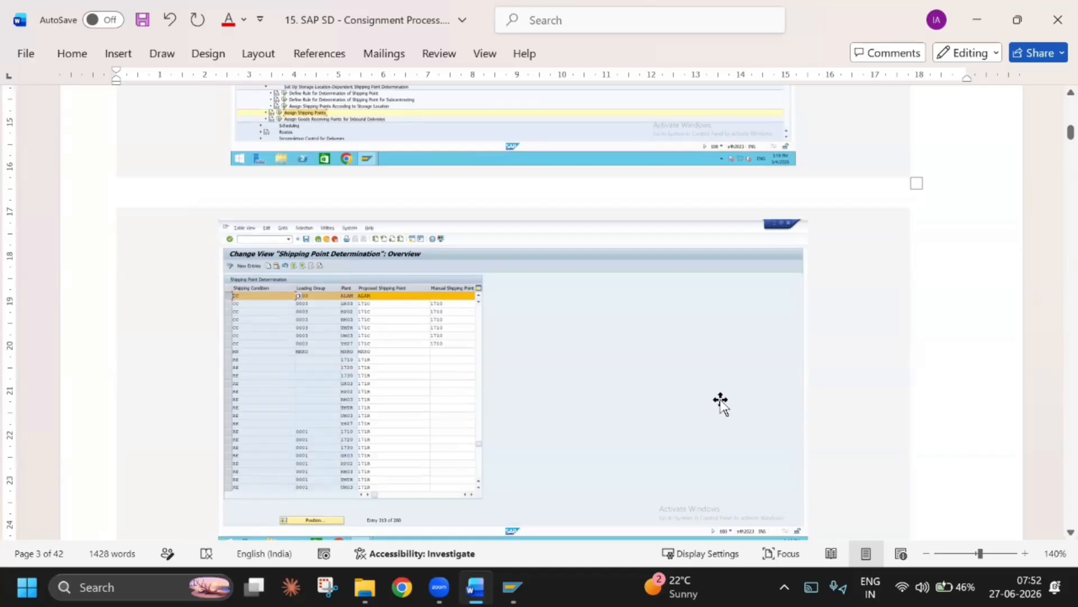
key(alt+Tab)
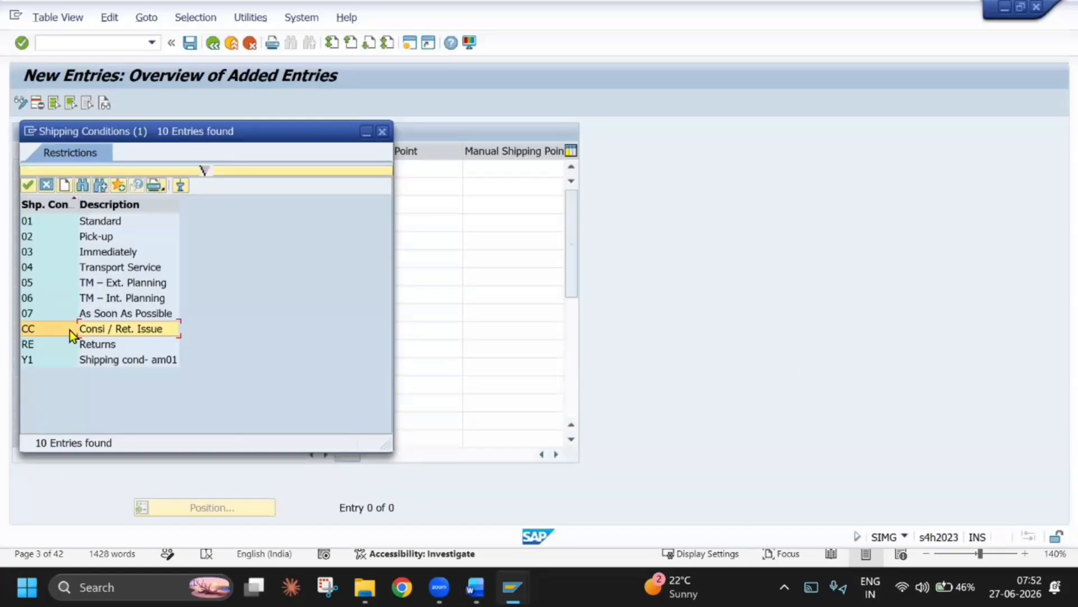
double_click(69, 330)
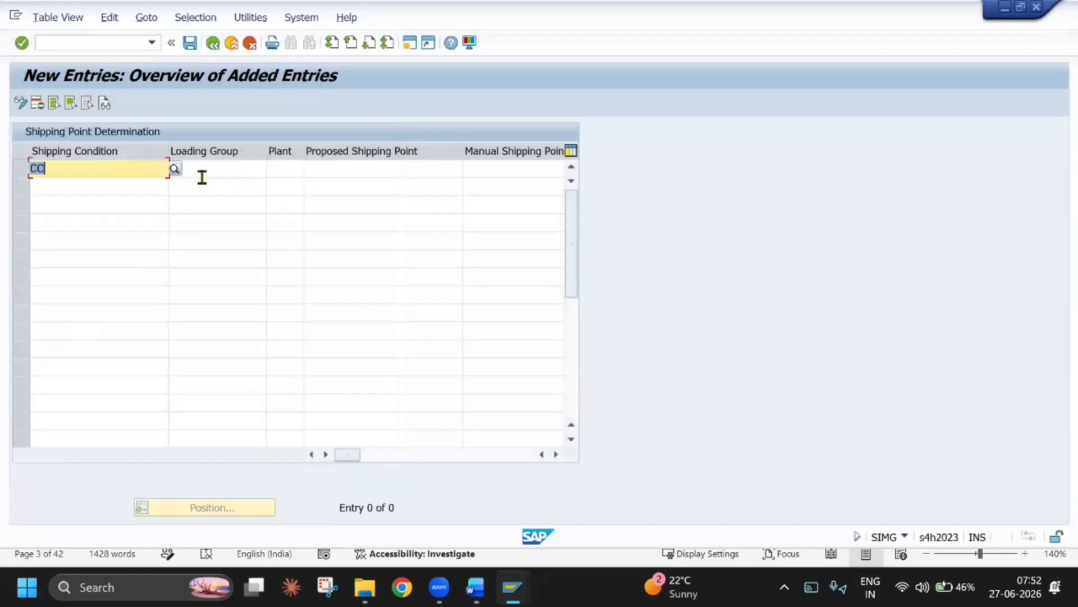
Try to save the new entry with loading group 0003, plant TEPL and proposed shipping point TESP, and discard it
click(202, 175)
click(272, 167)
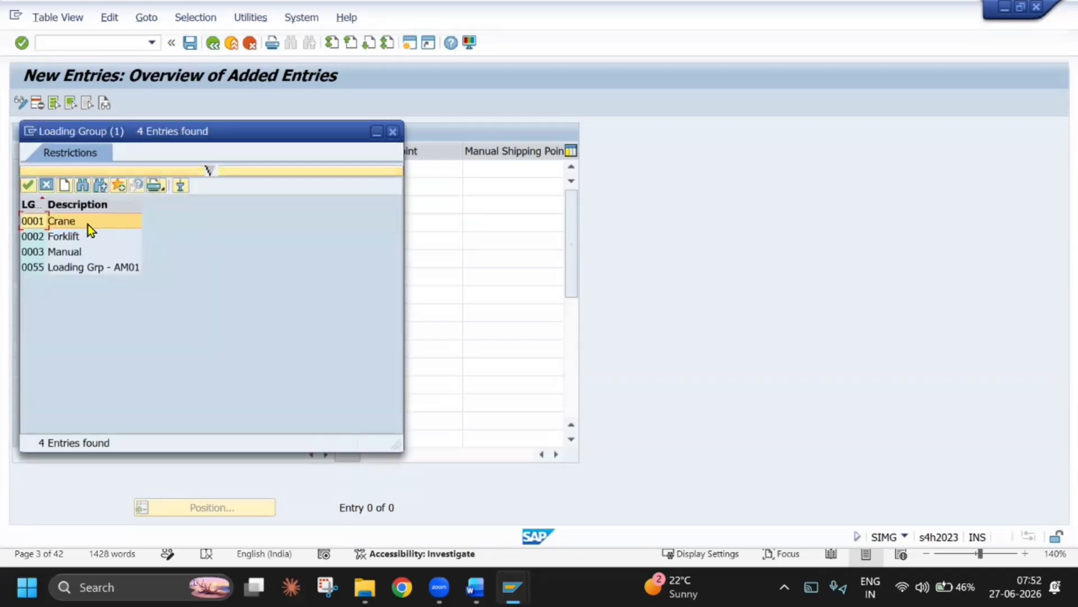
double_click(77, 254)
click(292, 171)
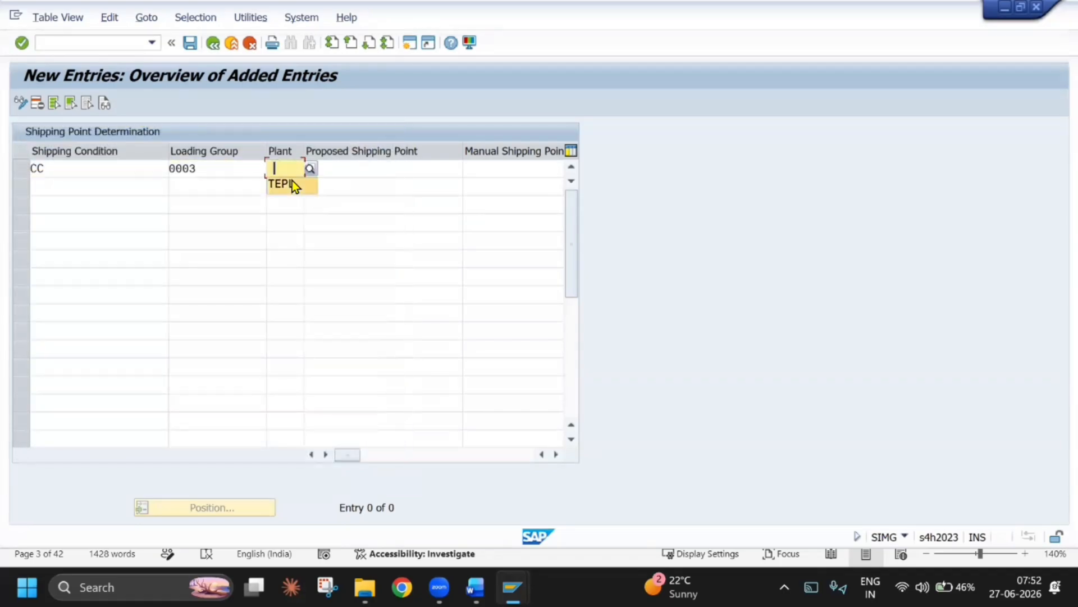
click(290, 183)
click(346, 169)
click(350, 183)
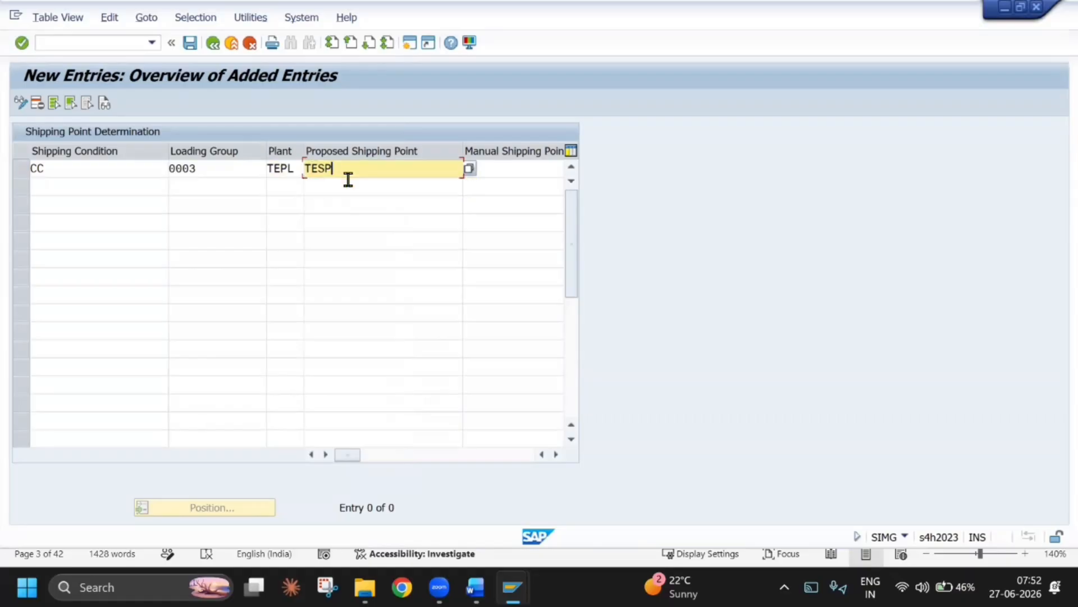
key(alt+Tab)
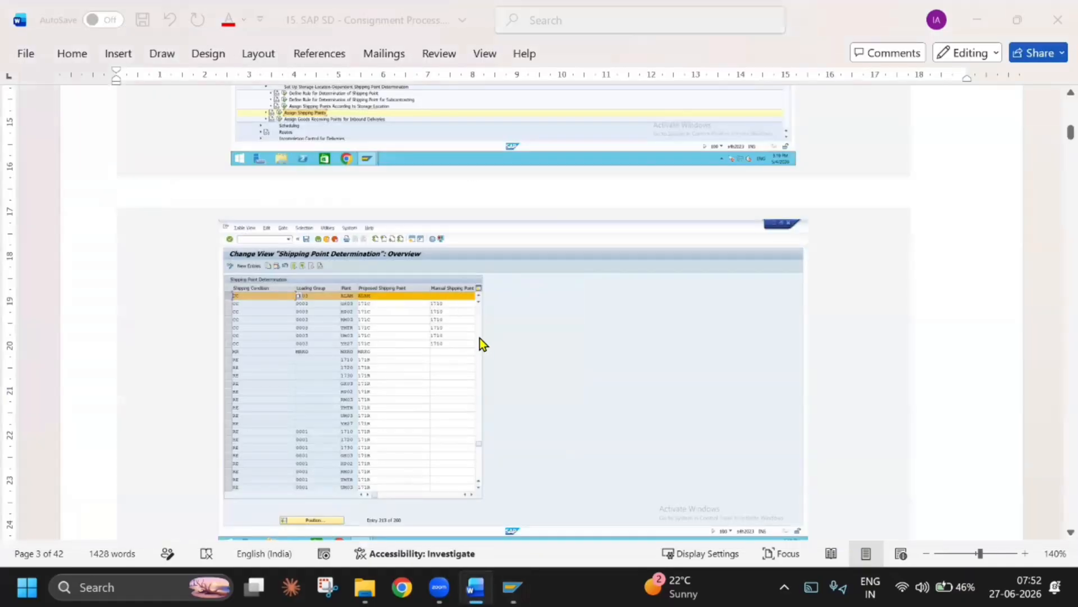
key(alt+Tab)
click(192, 50)
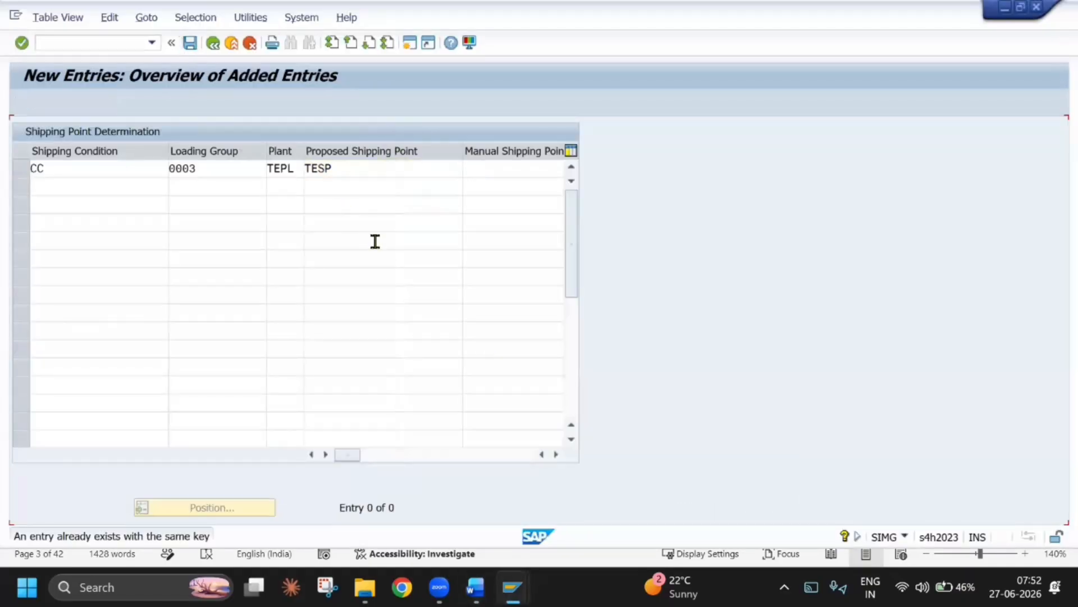
click(250, 43)
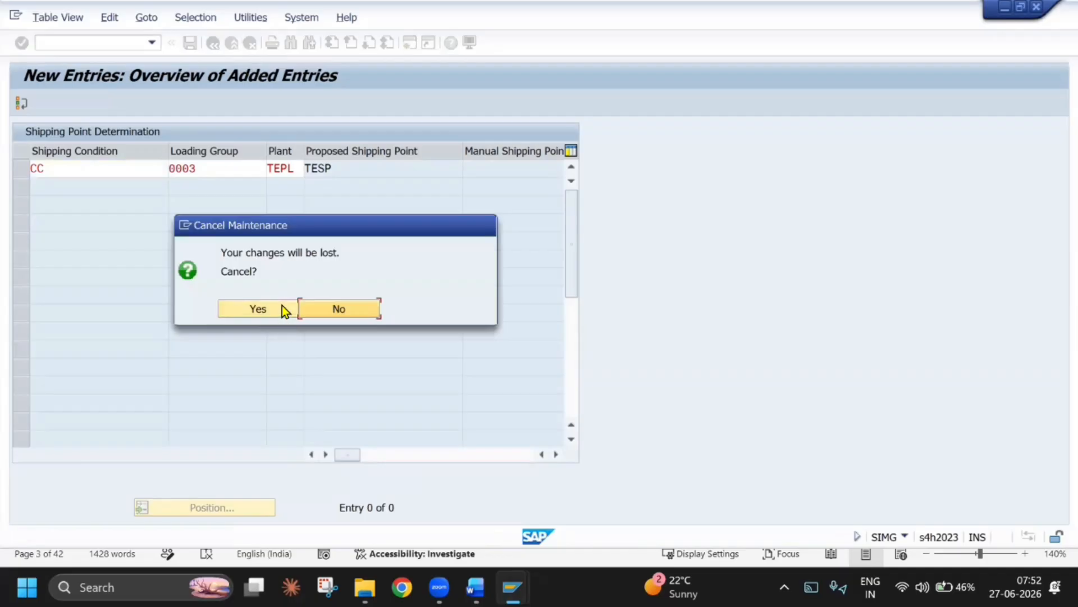
click(282, 309)
Locate the existing shipping point entry for shipping condition CC, loading group 0001 and plant TEPL, and select its row
click(252, 506)
text(CC)
key(Return)
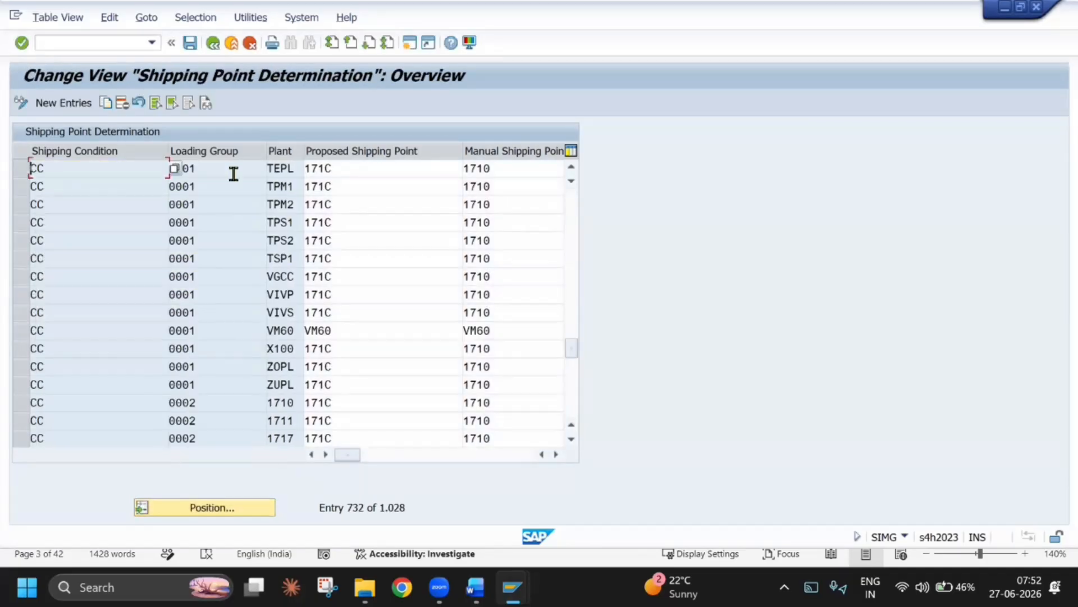
click(234, 172)
click(21, 168)
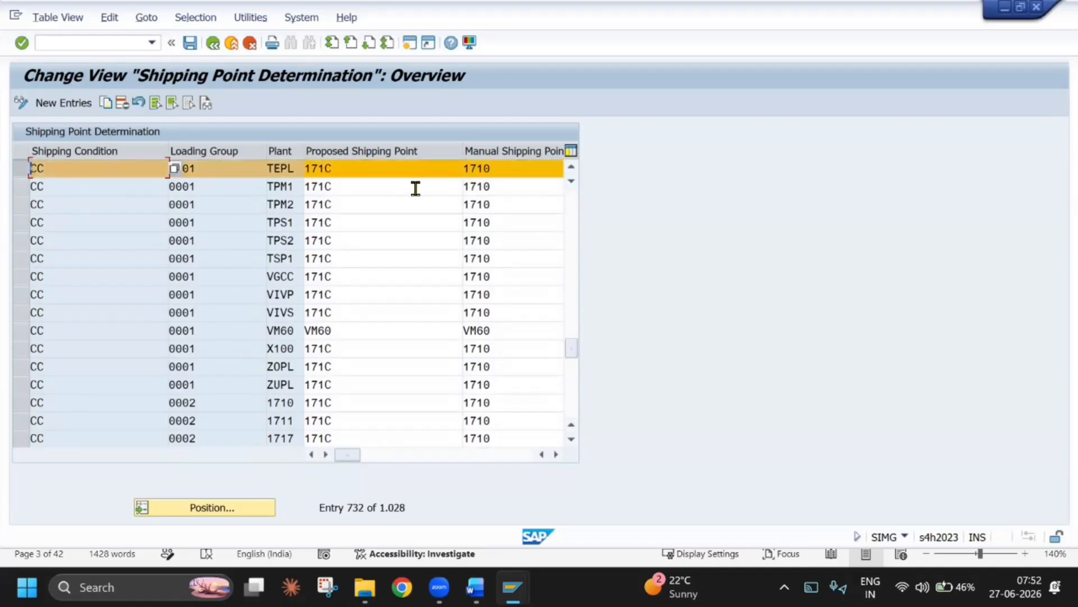
Position the shipping point table on the entry for shipping condition CC, loading group 0003 and plant TEPL
drag(335, 171, 202, 171)
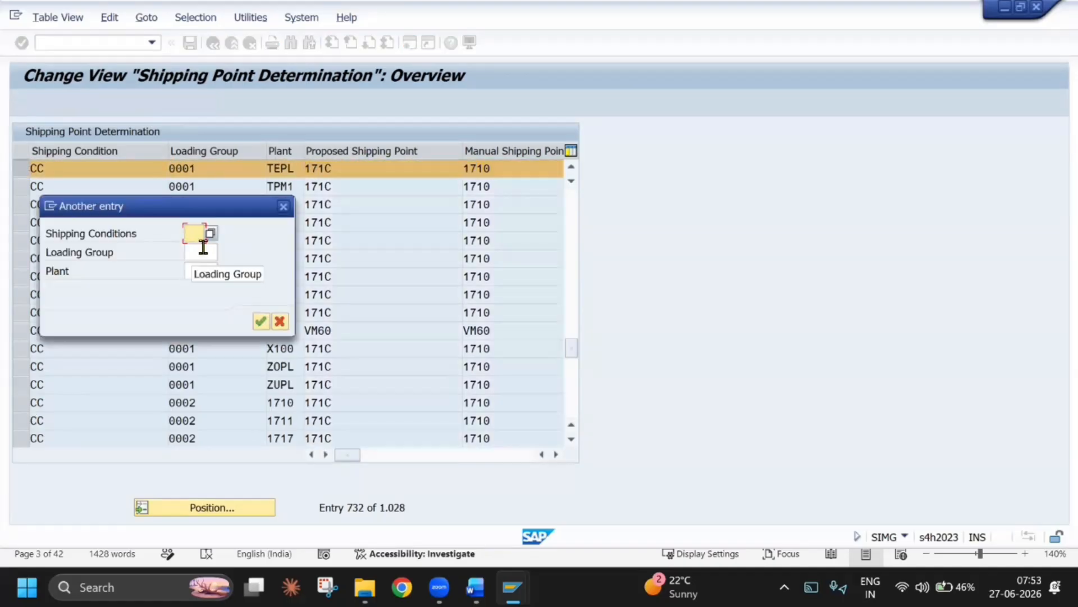
key(BackSpace)
click(200, 284)
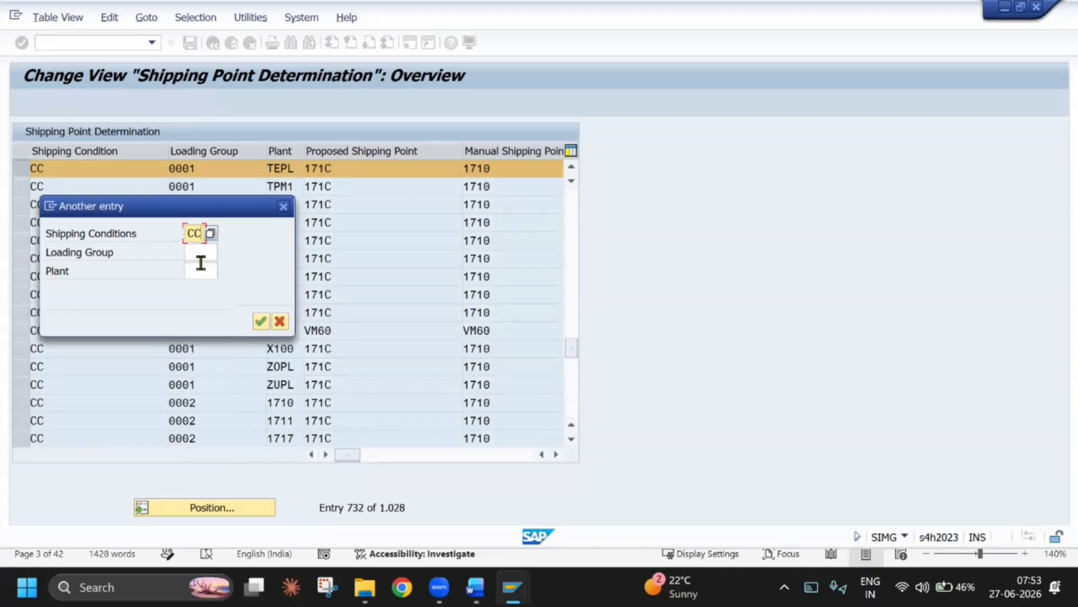
click(199, 253)
click(212, 264)
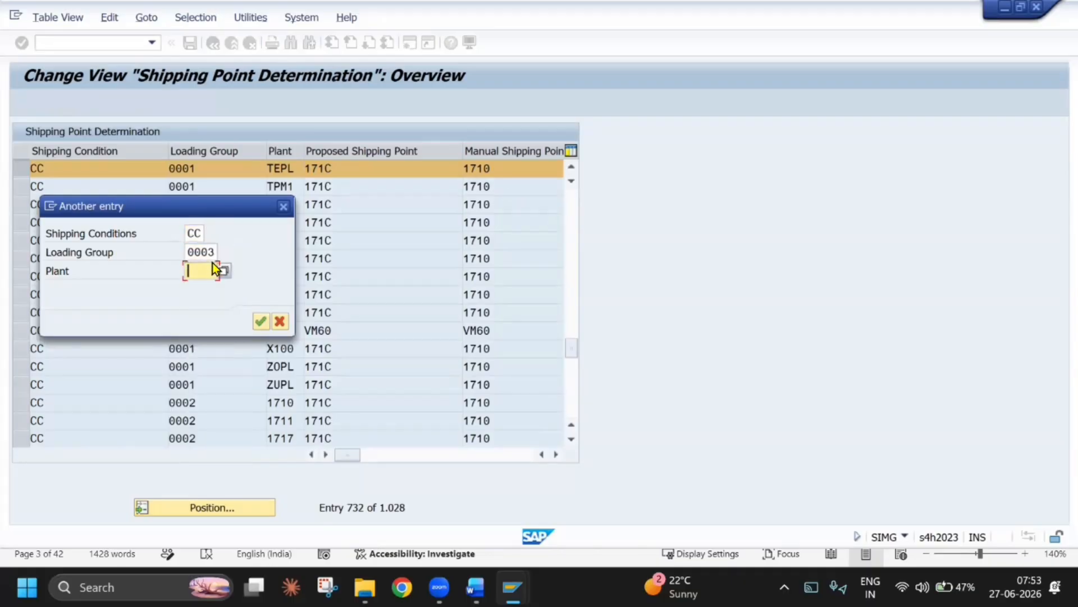
text(T)
key(Return)
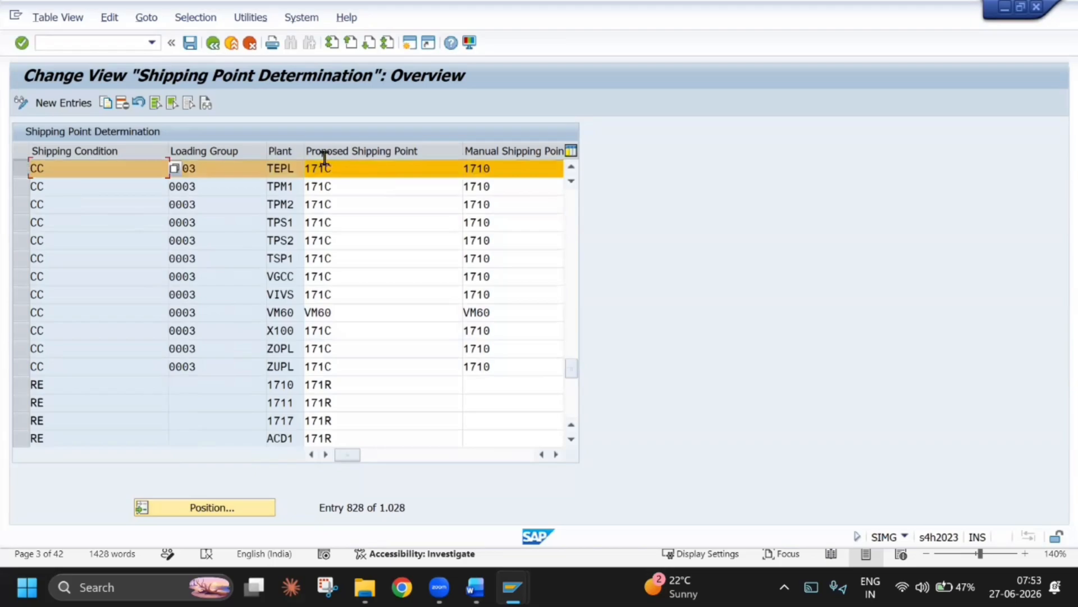
Set the proposed shipping point of the CC, 0003, TEPL entry to TESP
double_click(341, 165)
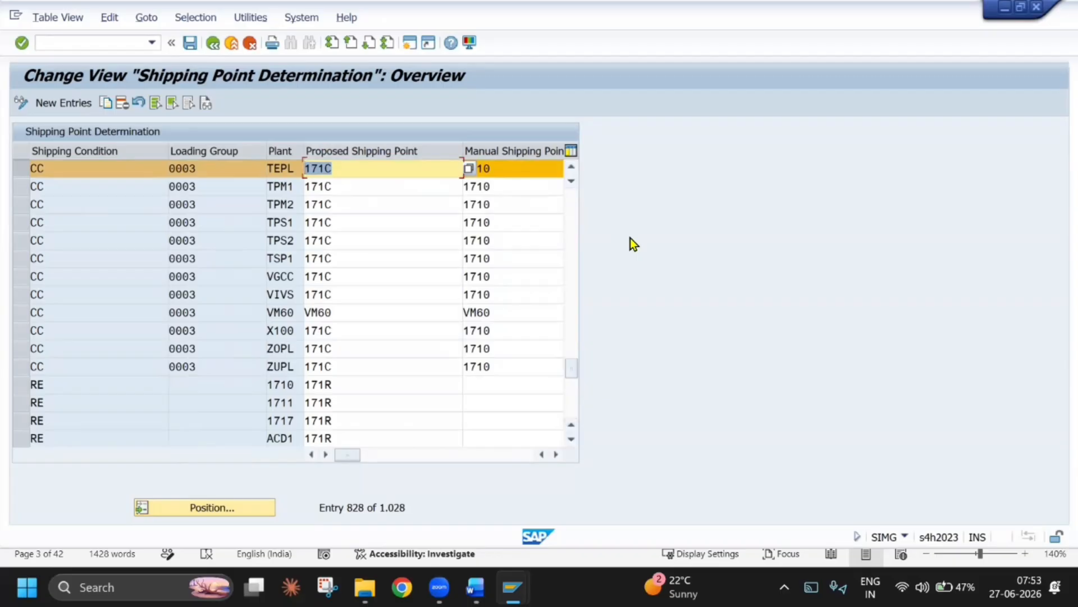
text(TESP)
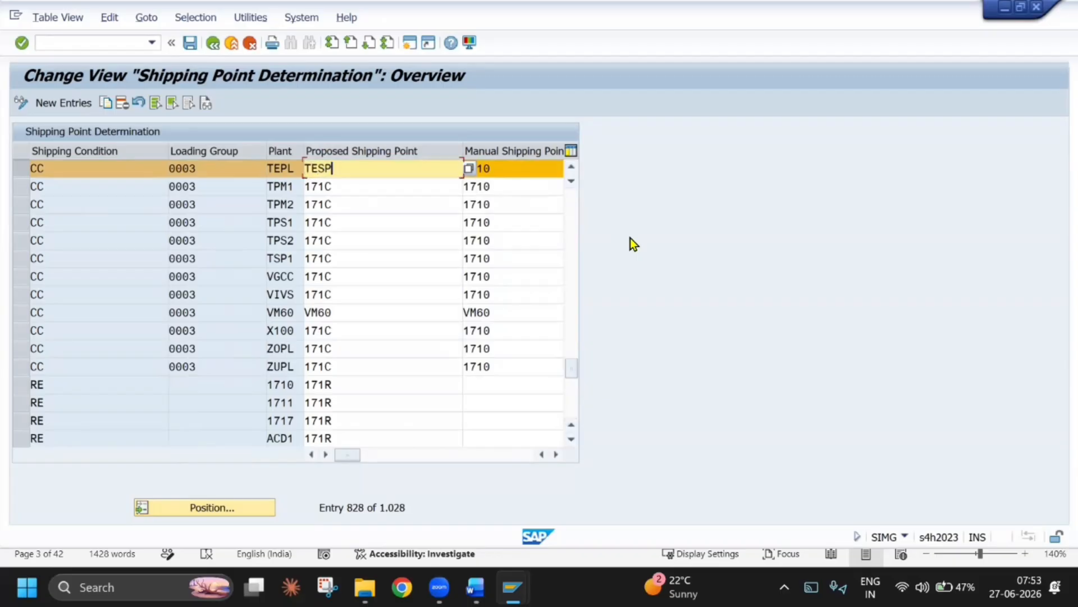
key(Return)
Check the Consignment Return screenshot in the Word document, and position the SAP table on shipping condition RE, loading group 0003, plant TEPL
key(alt+Tab)
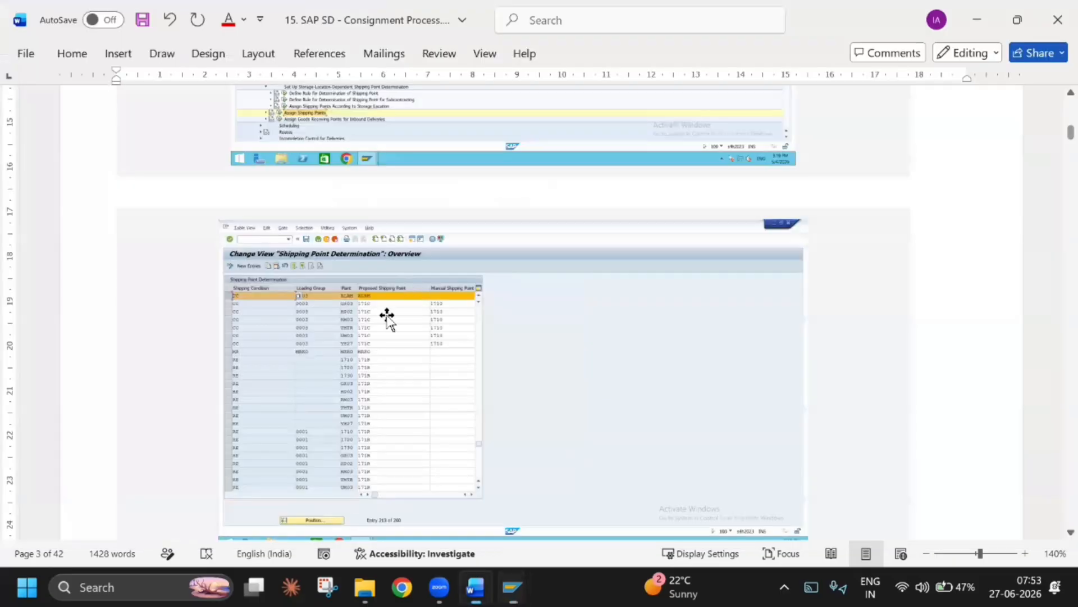
scroll(372, 436, up, 6)
scroll(372, 435, down, 8)
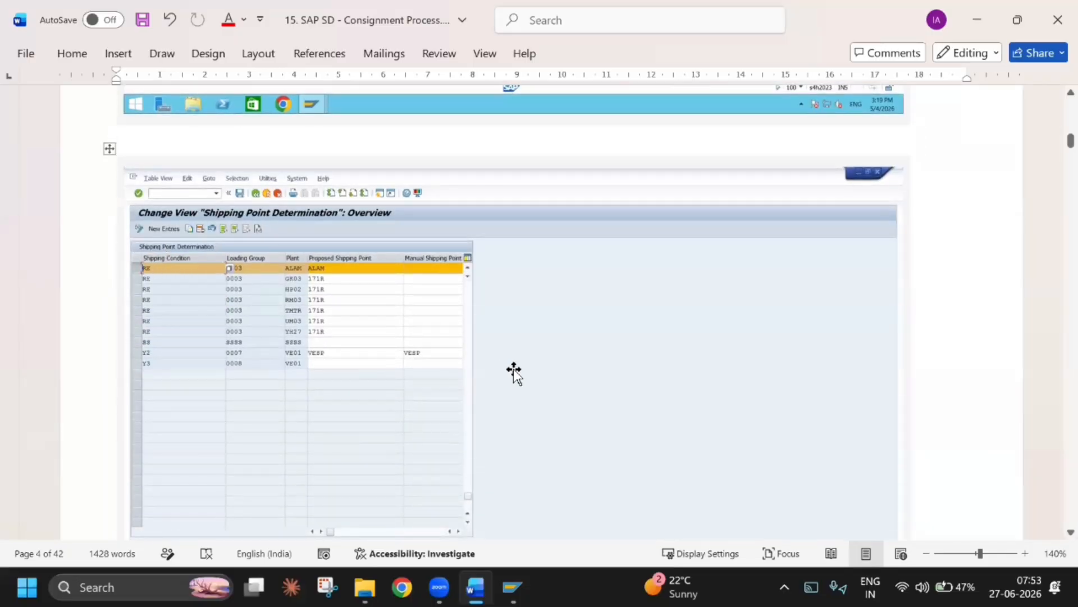
key(alt+Tab)
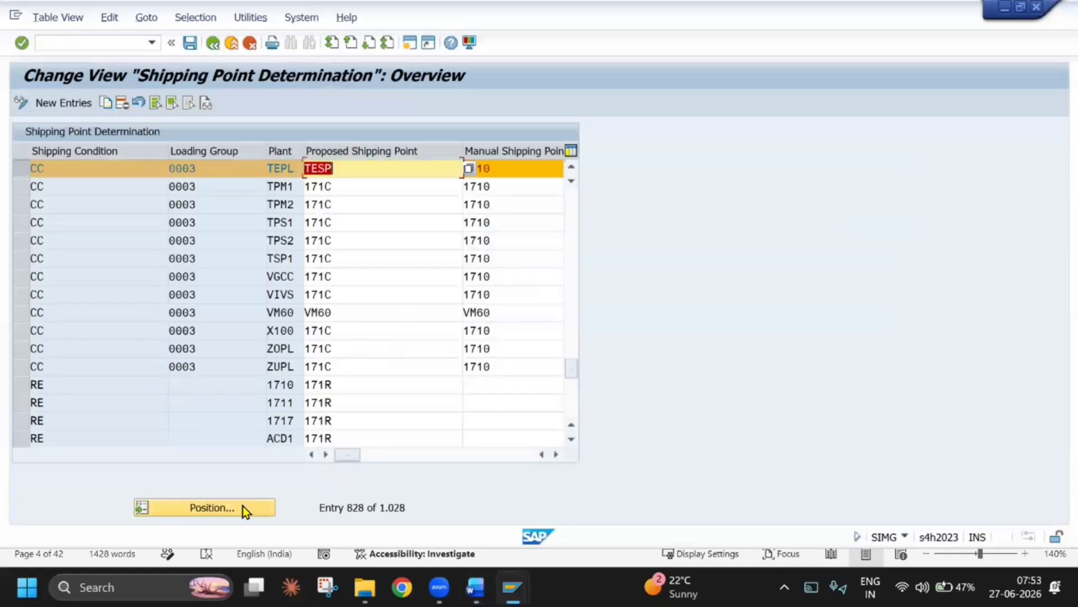
click(243, 507)
key(Tab)
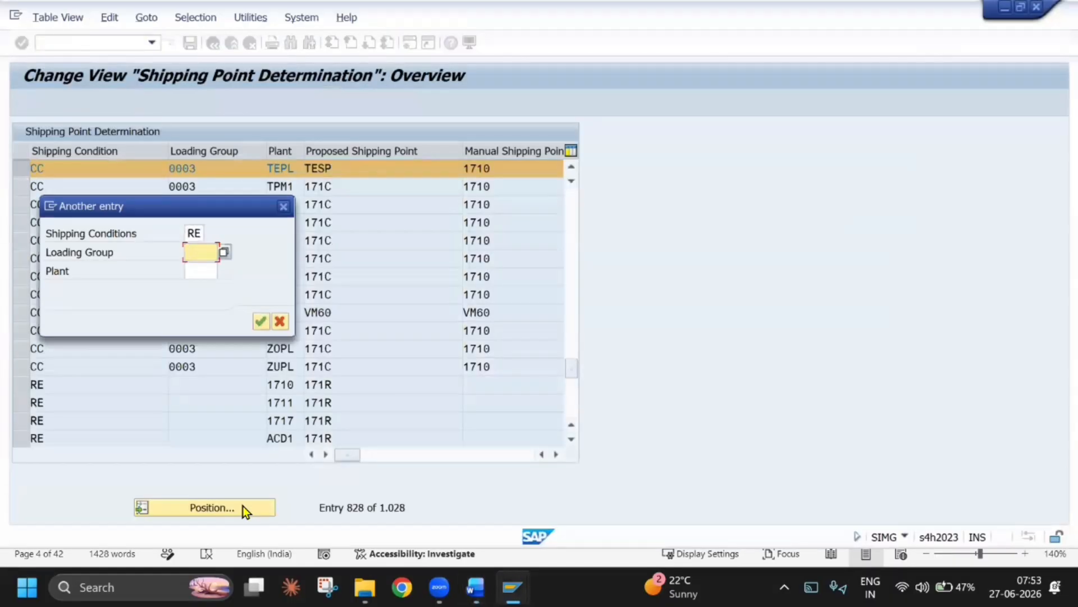
text(0003)
key(Tab)
text(TEPL)
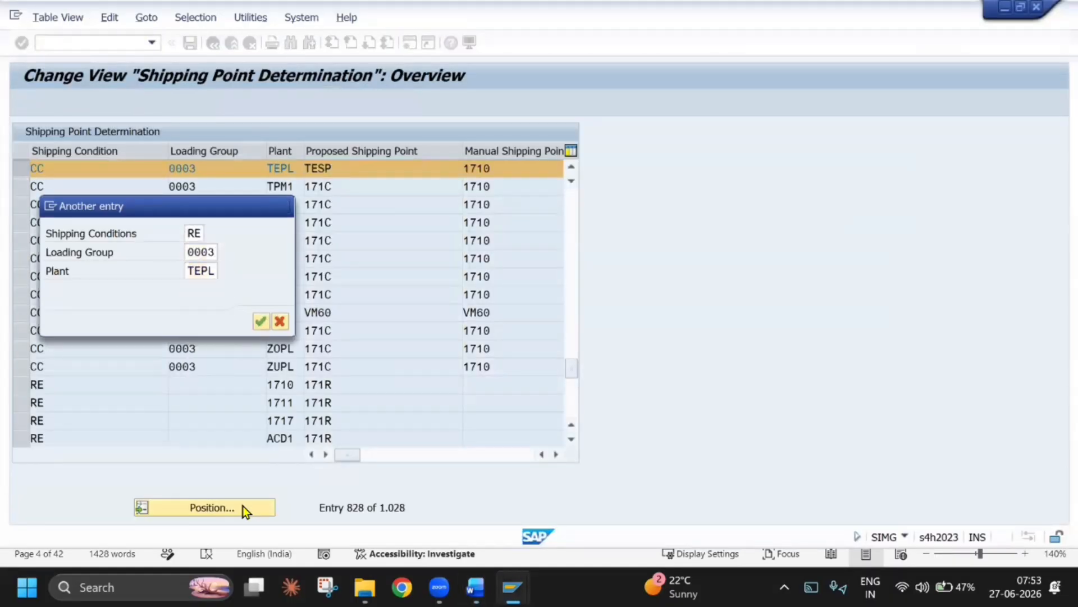
key(Return)
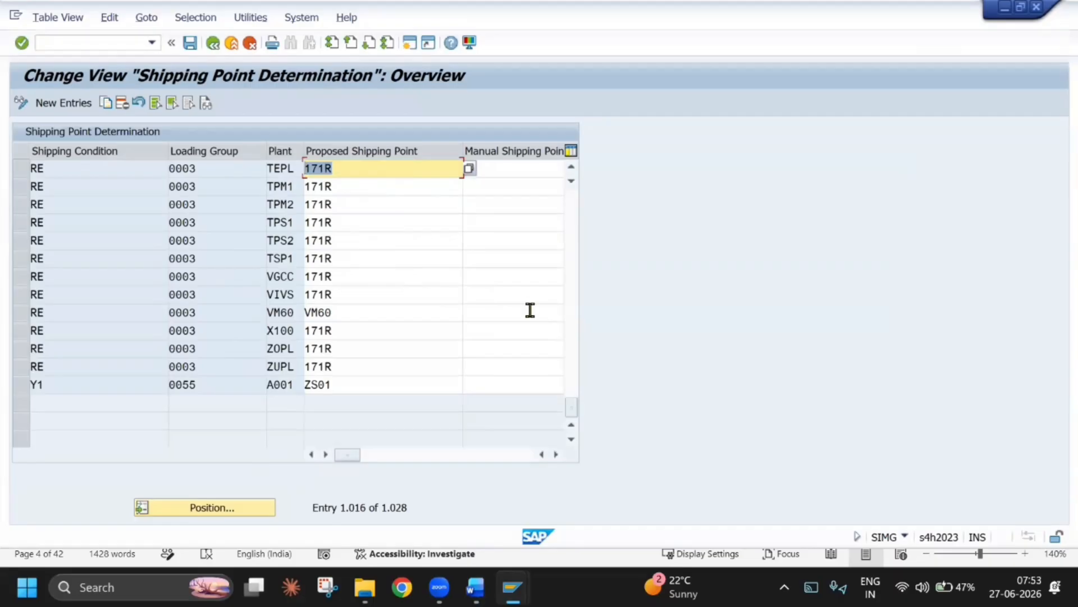
Set the proposed shipping point of the RE, 0003, TEPL entry to TESP, checking the document's return configuration page
text(TESP)
key(alt+Tab)
scroll(530, 313, down, 15)
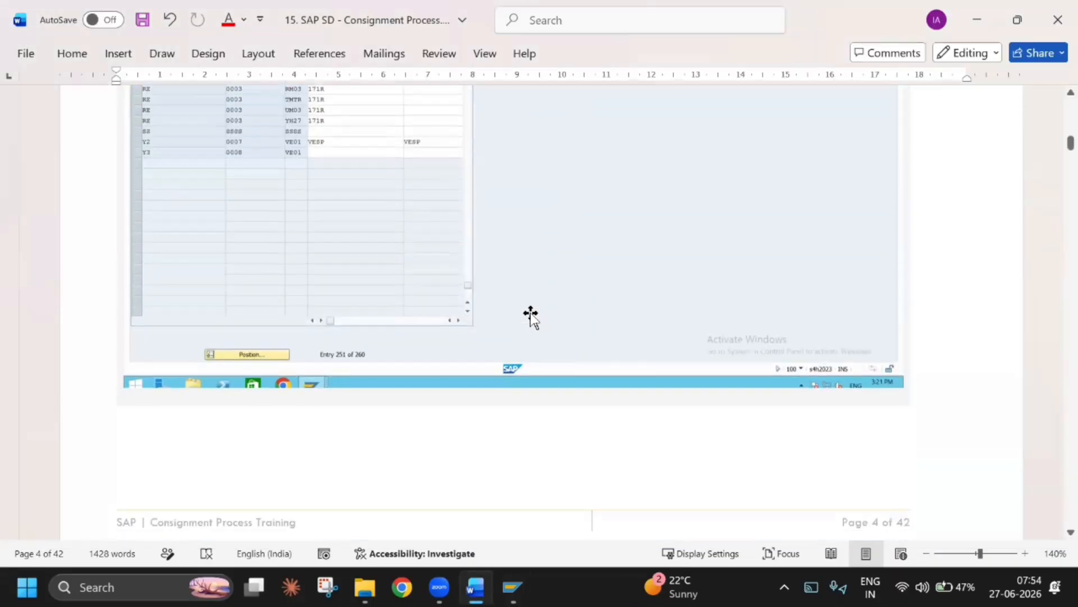
key(alt+Tab)
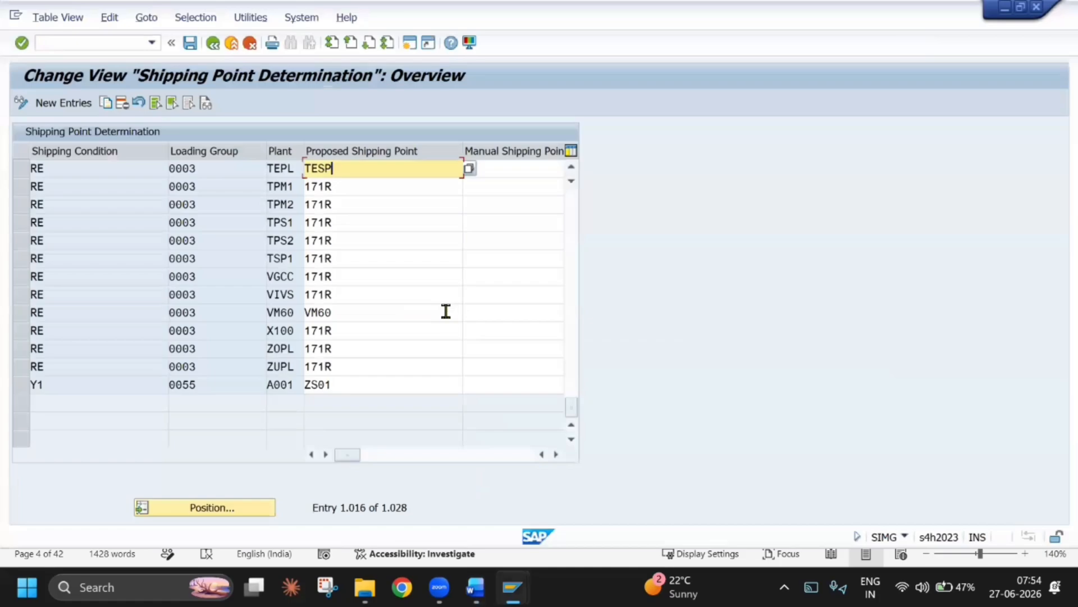
Switch to the Word document and review the Consignment Return configuration, the Consignment Fill-Up purpose and process flow, and the MMBE stock check
key(alt+Tab)
scroll(401, 318, down, 5)
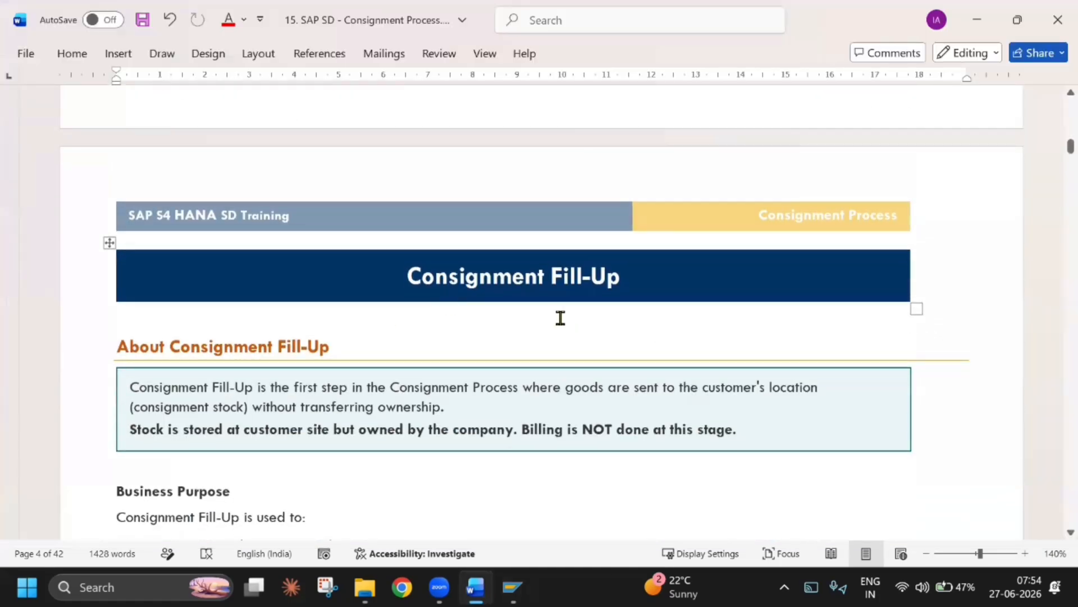
scroll(560, 318, up, 15)
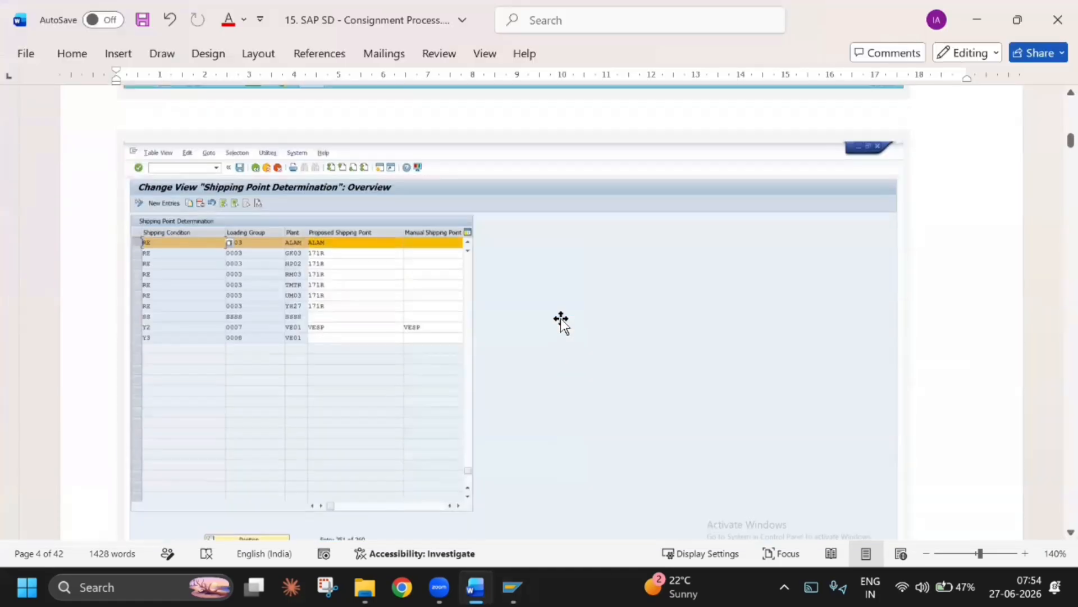
scroll(561, 321, up, 10)
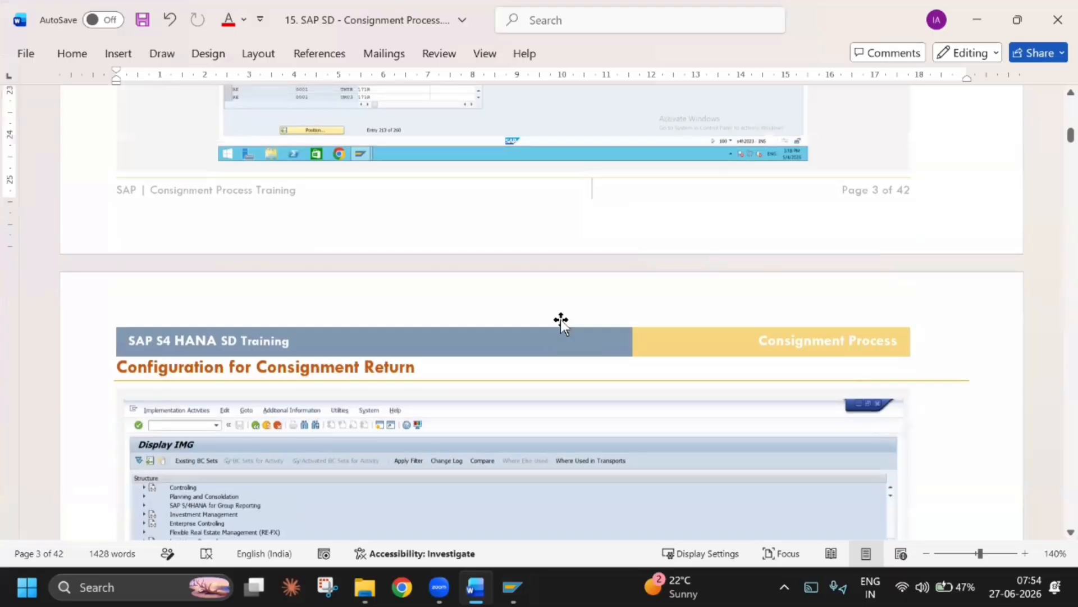
scroll(330, 334, down, 10)
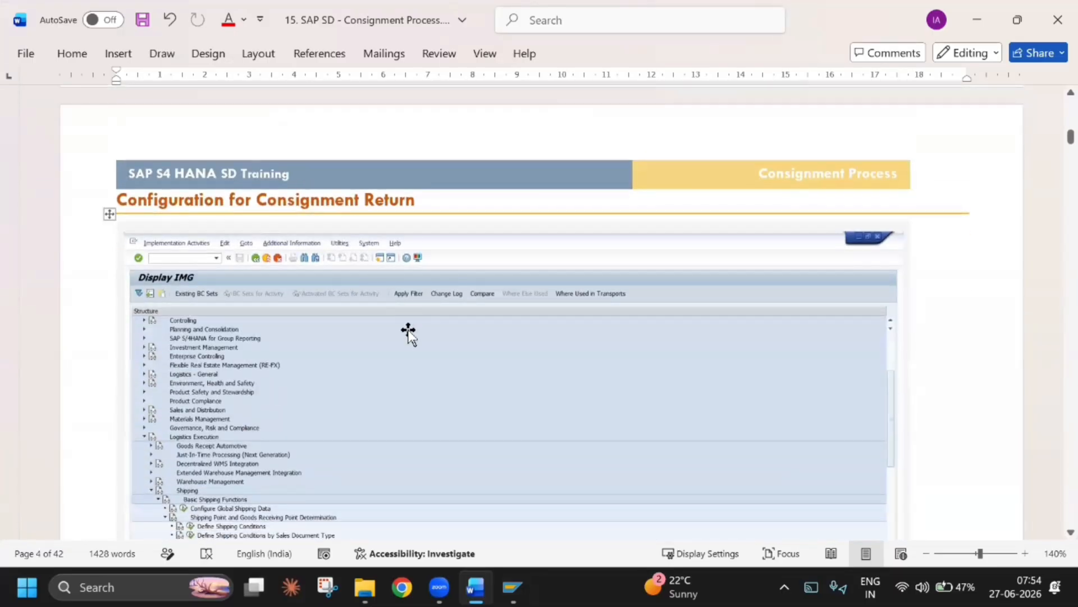
scroll(409, 329, down, 12)
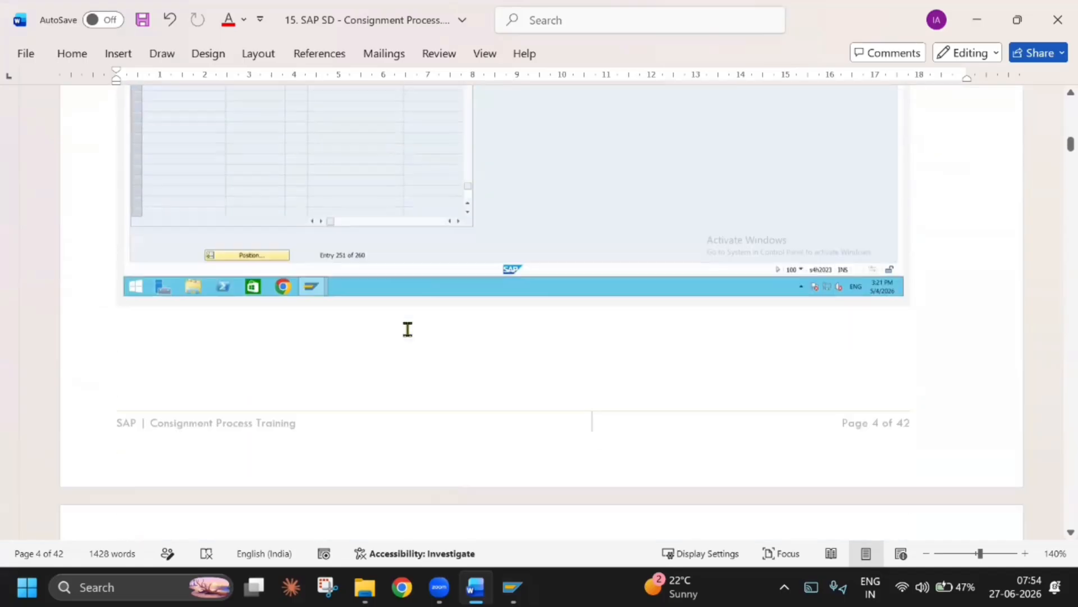
scroll(408, 329, down, 1)
scroll(528, 318, down, 5)
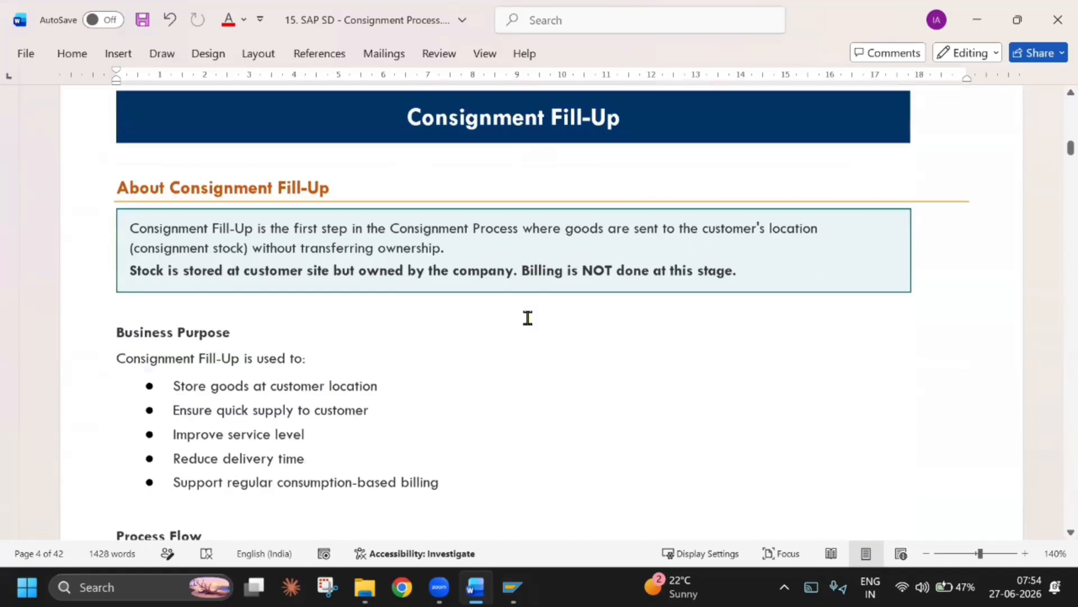
scroll(356, 279, up, 2)
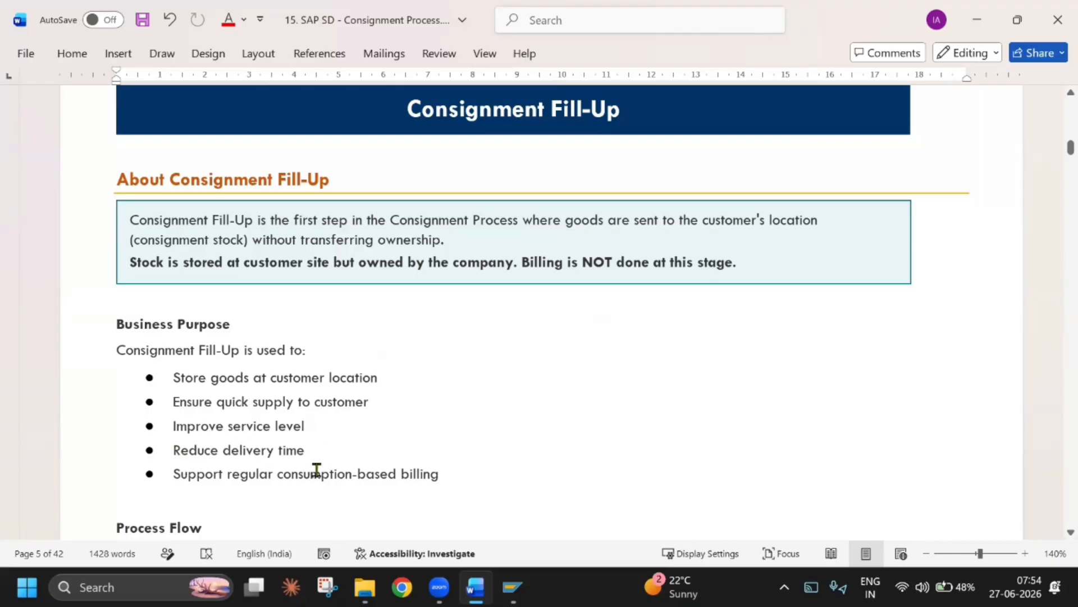
scroll(508, 471, down, 1)
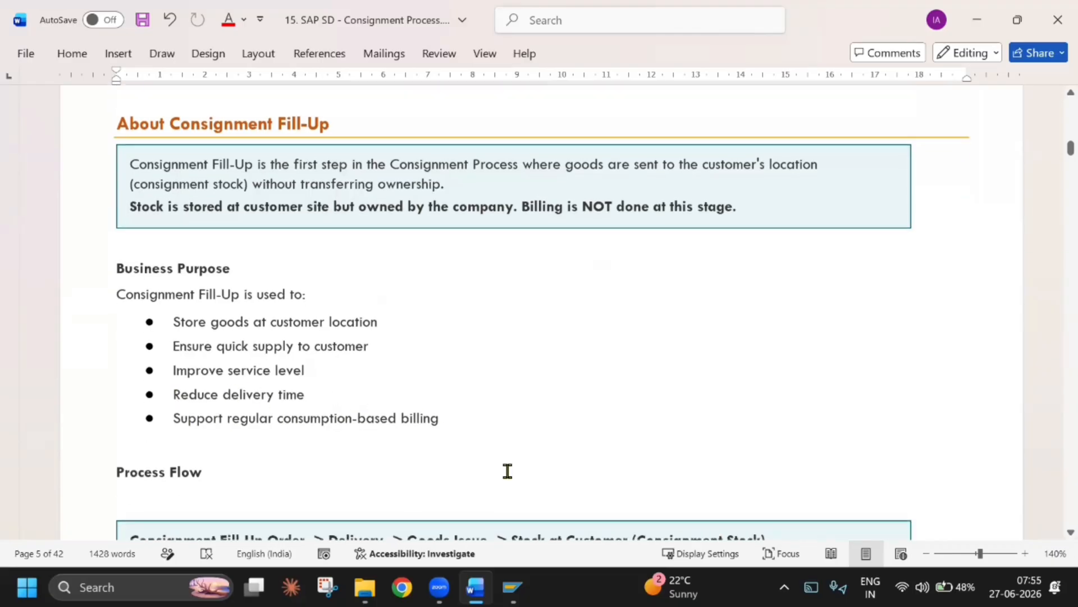
scroll(231, 464, down, 4)
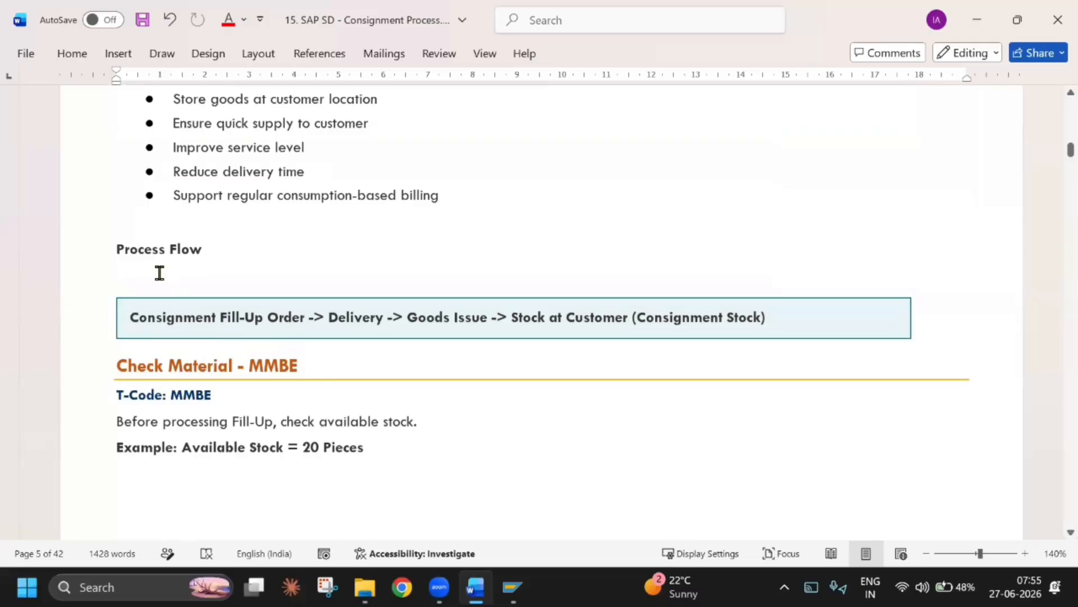
scroll(157, 273, down, 15)
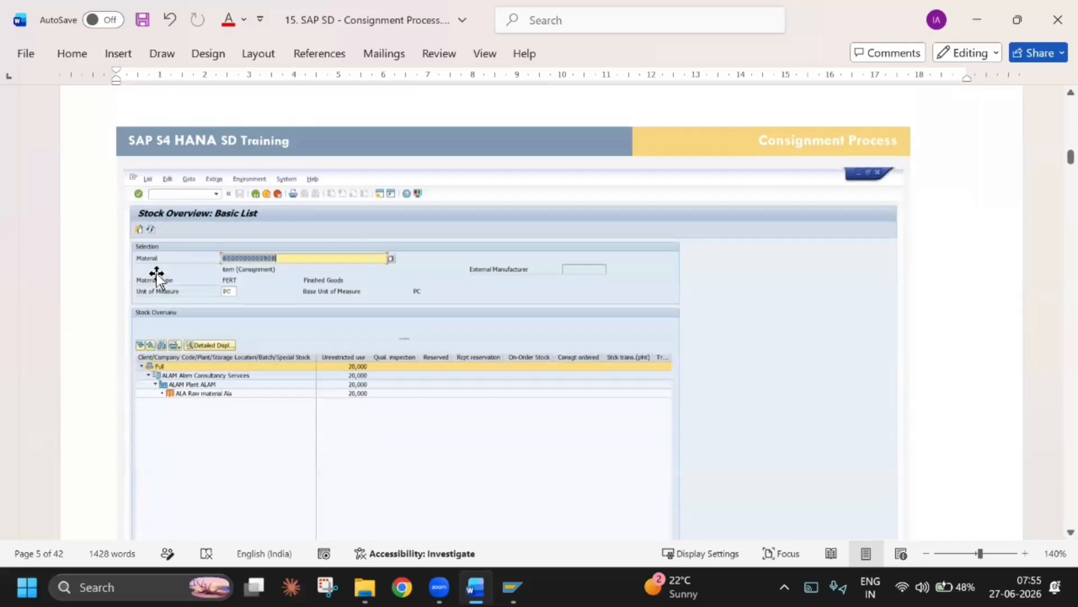
Remove the blank lines around the Process Flow heading and above the Stock Overview screenshot in the Consignment Fill-Up section
scroll(156, 272, up, 3)
scroll(156, 273, up, 12)
click(146, 322)
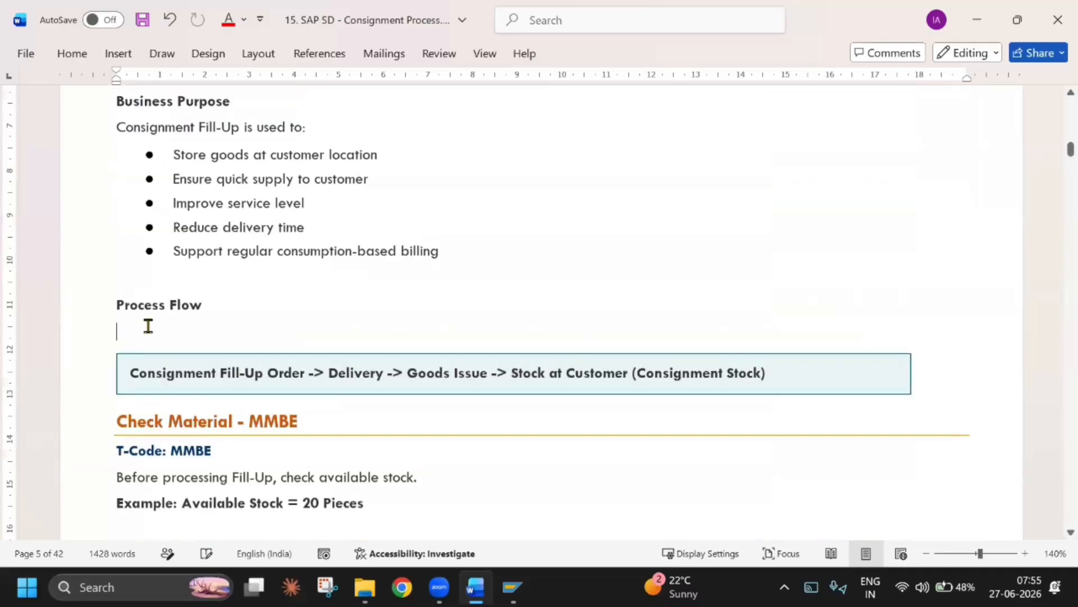
scroll(147, 323, up, 5)
scroll(423, 394, down, 12)
scroll(424, 393, up, 7)
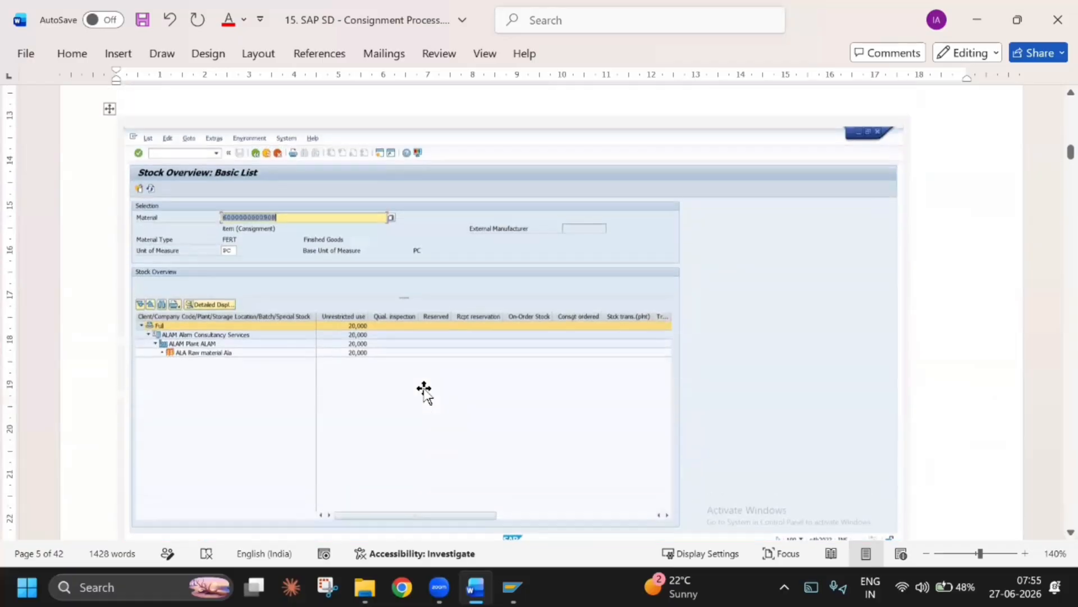
click(309, 317)
key(Down)
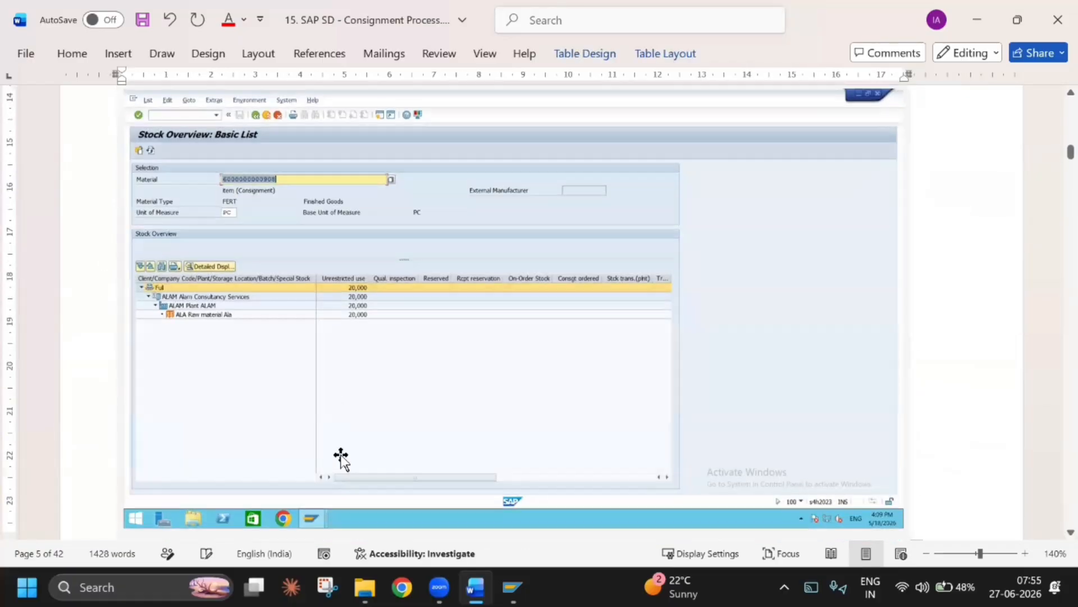
scroll(342, 452, up, 5)
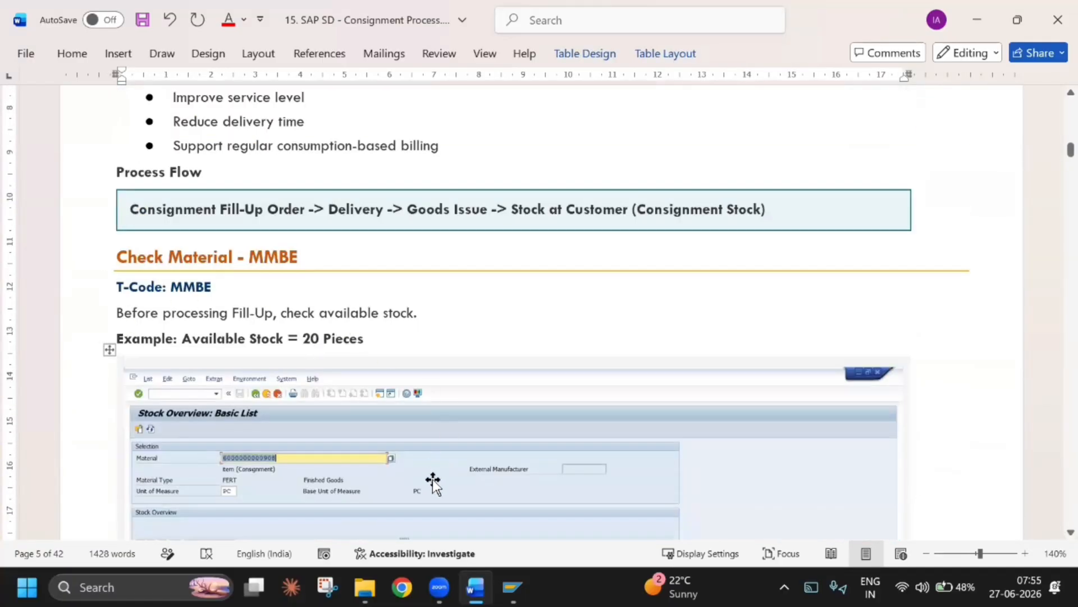
Switch to SAP and open the Create Material initial screen with transaction /NMM01, glancing back at the document
mouse_move(513, 587)
click(518, 512)
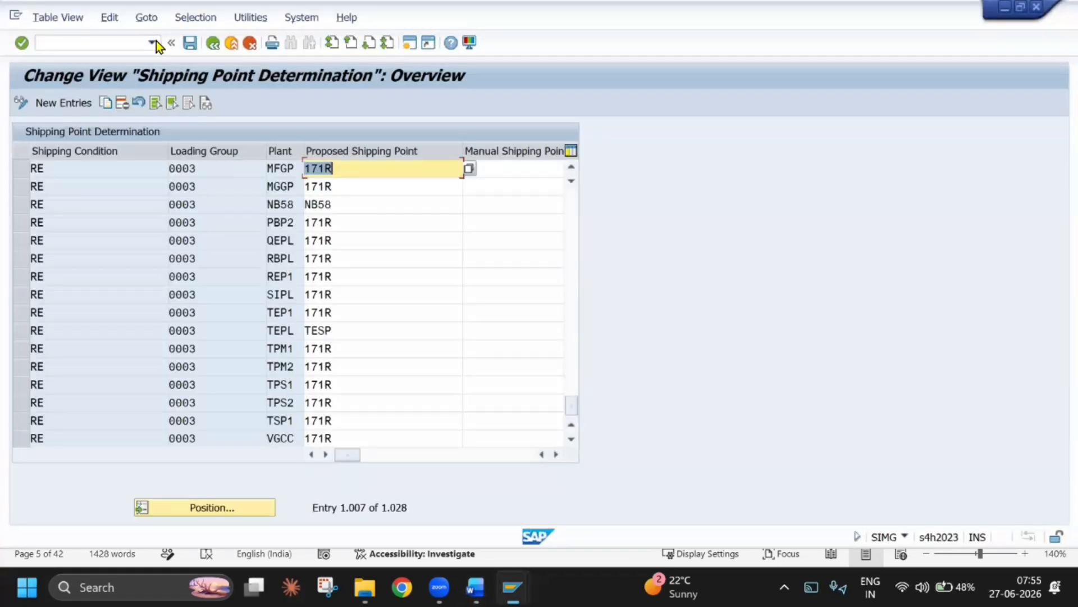
click(116, 47)
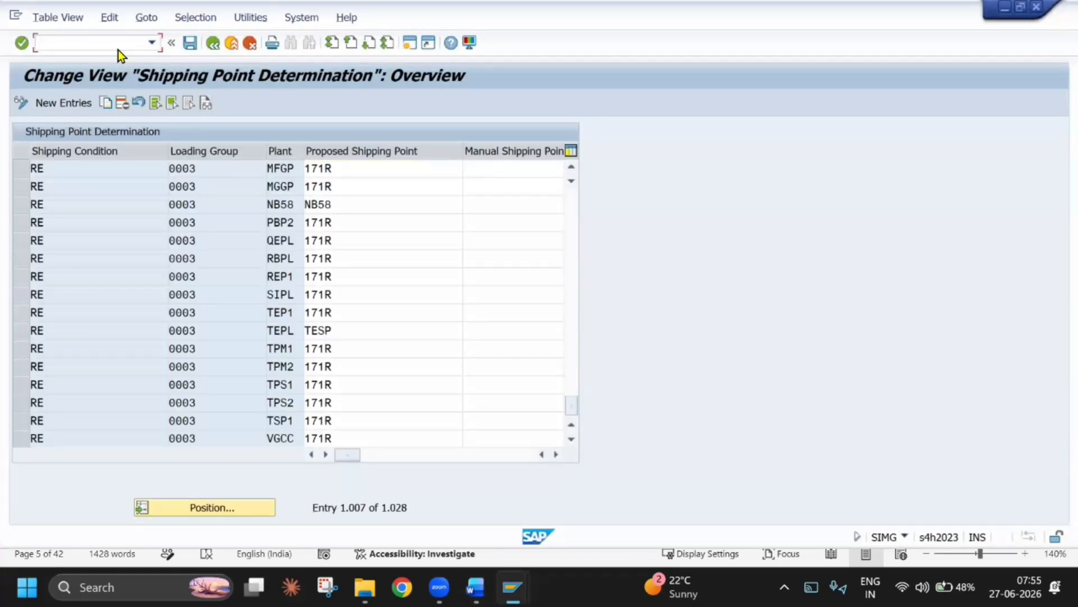
key(alt+Tab)
scroll(388, 298, down, 1)
key(alt+Tab)
text(/NMM01)
key(Return)
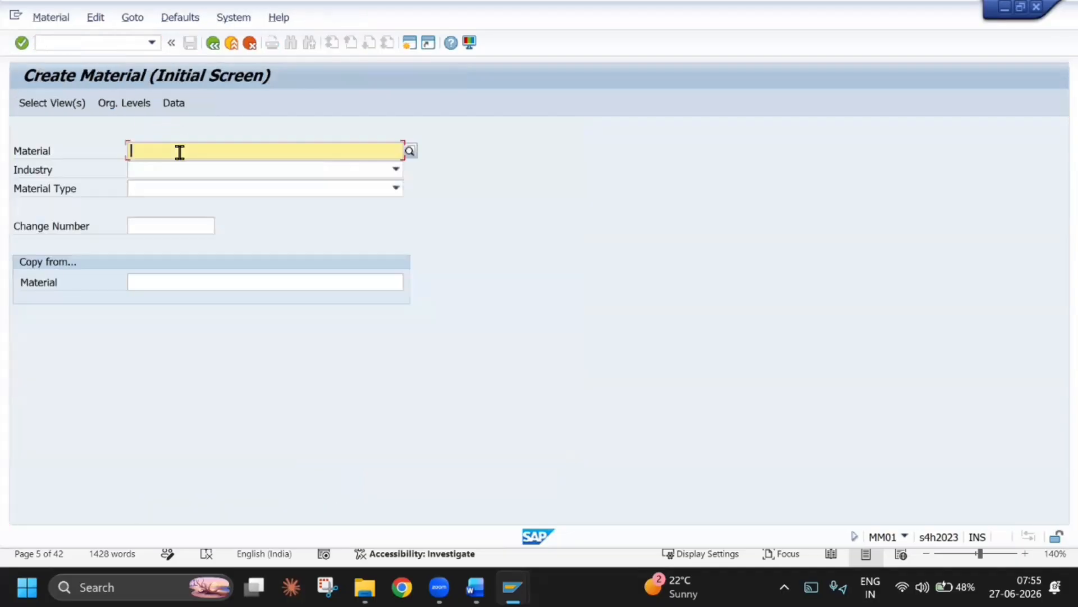
Enter material TECH BIKE with industry T TECH INDUSTRY SEC and material type TECH FIN MAT
text(TECH)
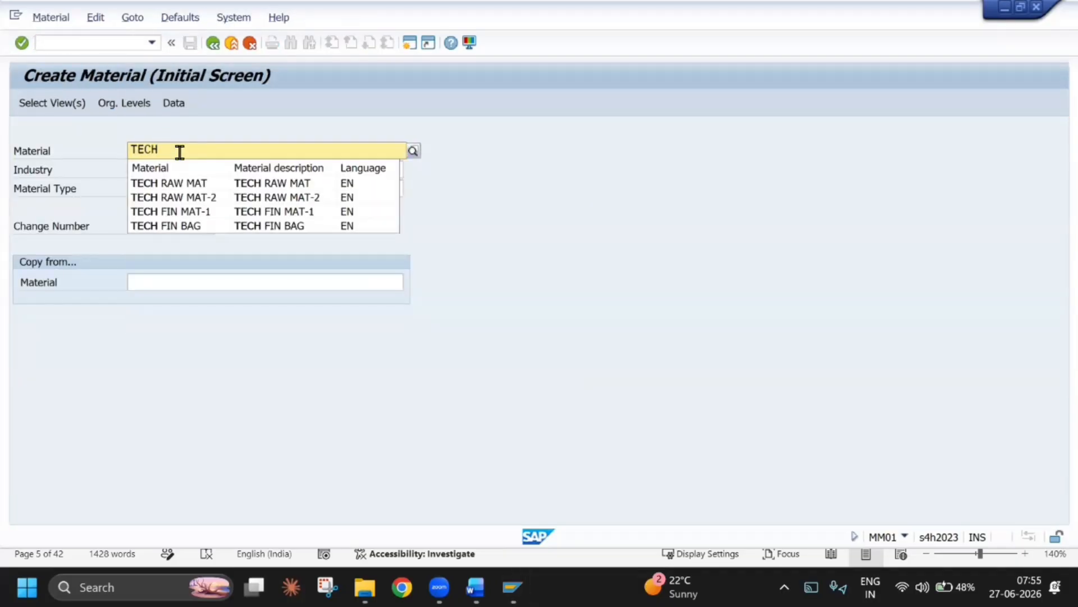
text( BIKE)
key(Tab)
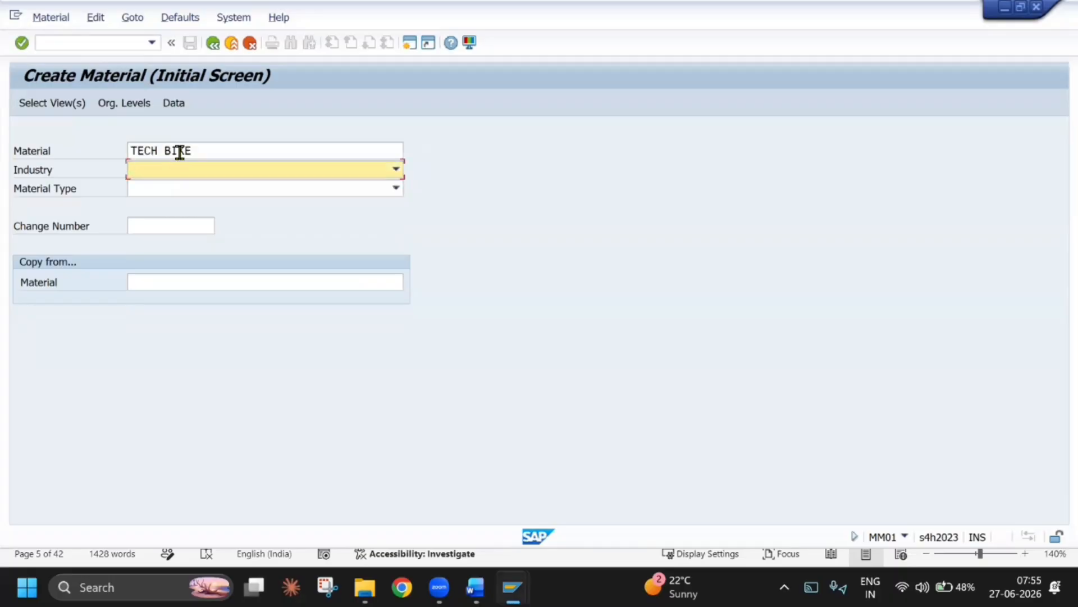
text(T)
key(Tab)
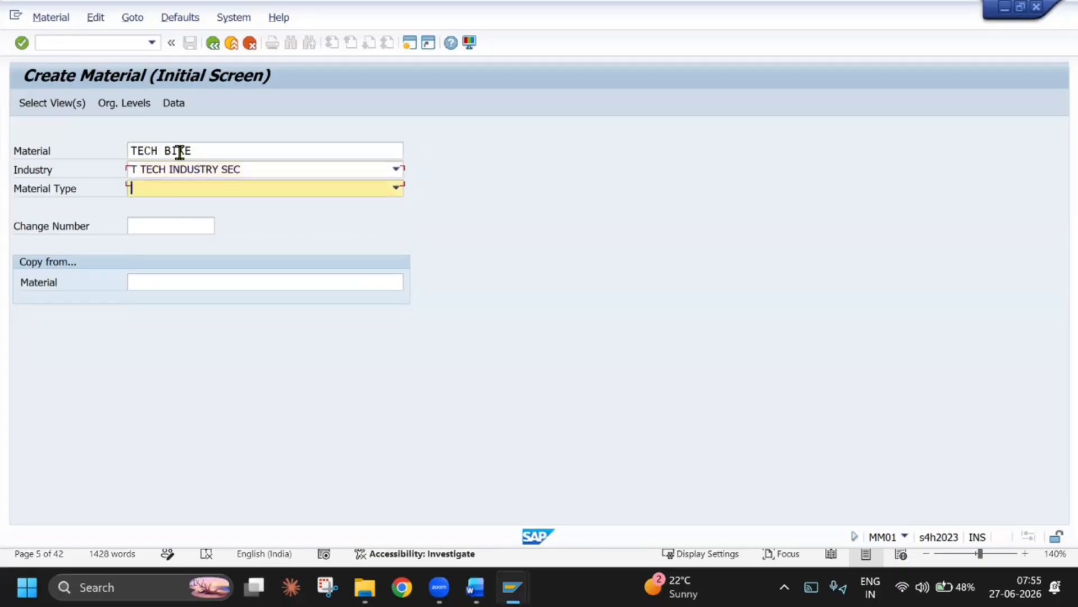
text(TE)
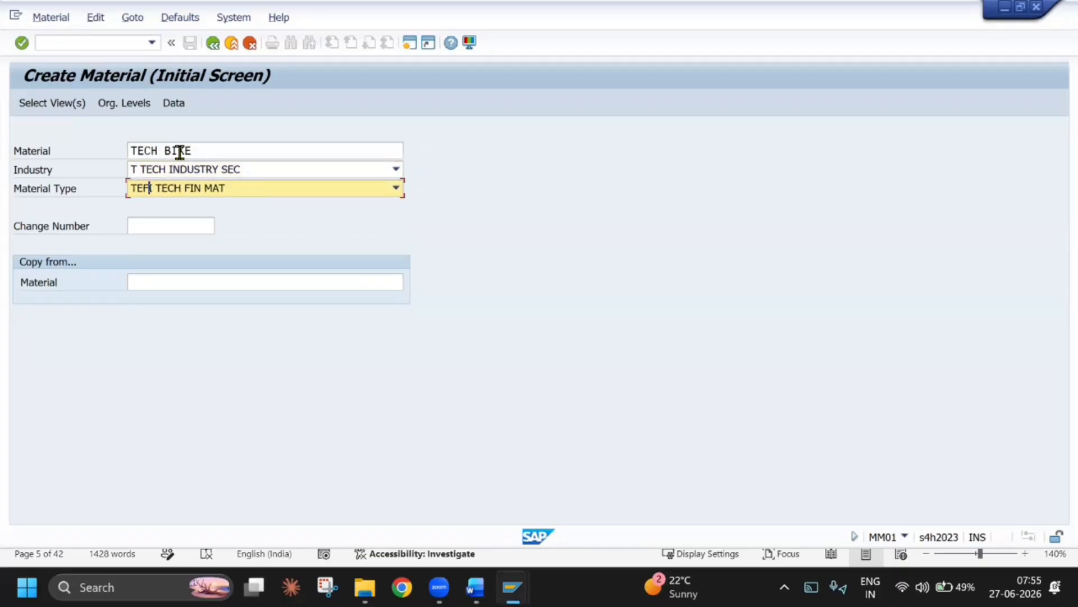
text(FI)
Complete material type TEFI, copy from material TECH FIN MAT-1, and accept the preselected views
key(Tab)
key(Tab)
key(Down)
key(Down)
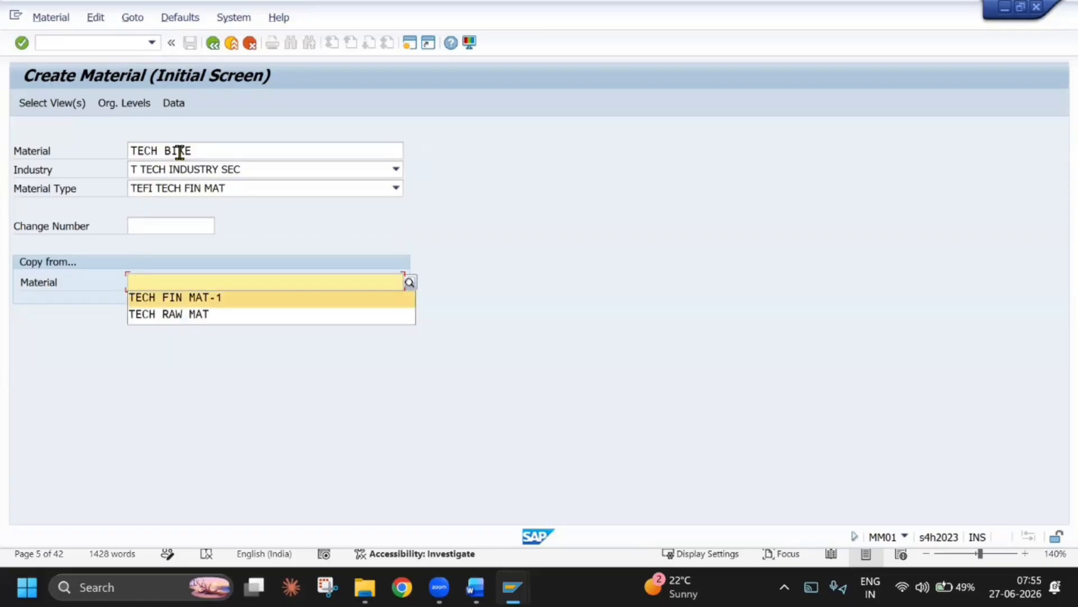
key(Return)
key(Return)
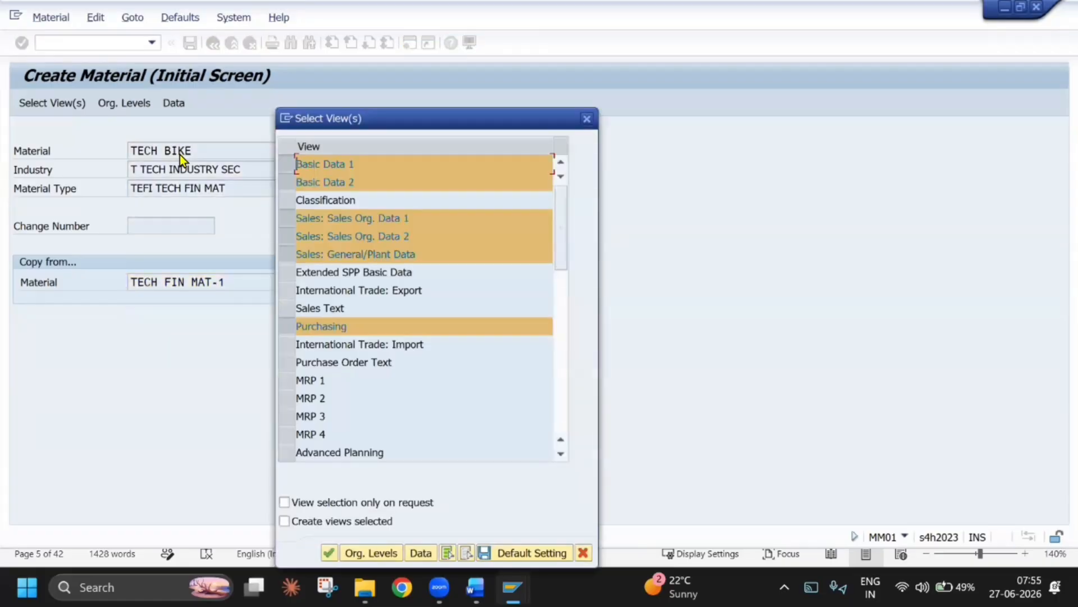
Set the copy-from organizational levels to plant TEPL, storage location TESL, sales organization TESO and distribution channel TD
key(Return)
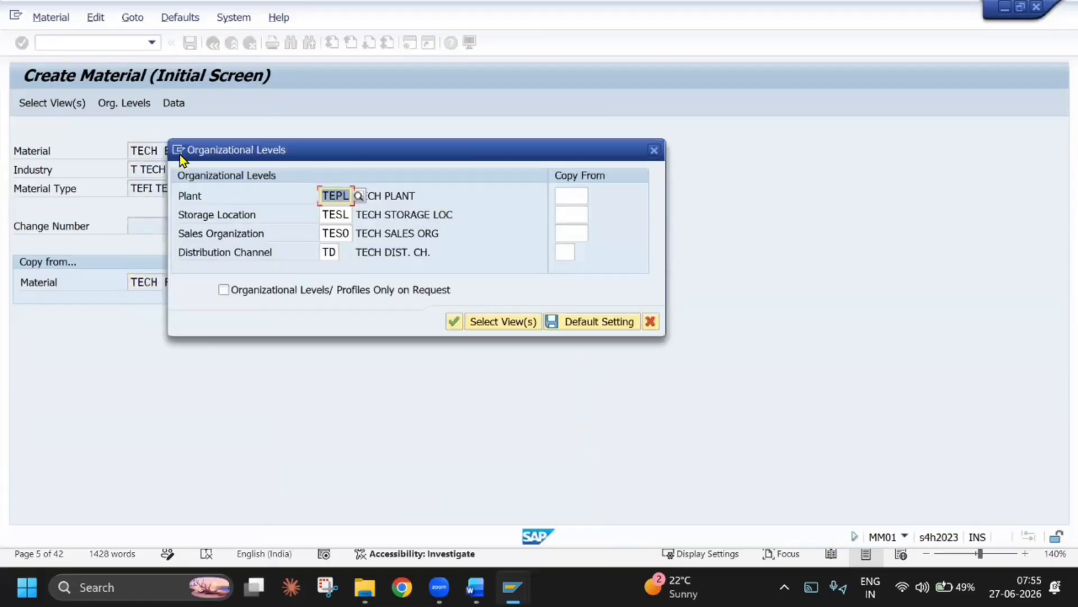
key(BackSpace)
key(Return)
key(BackSpace)
key(Down)
key(Return)
key(BackSpace)
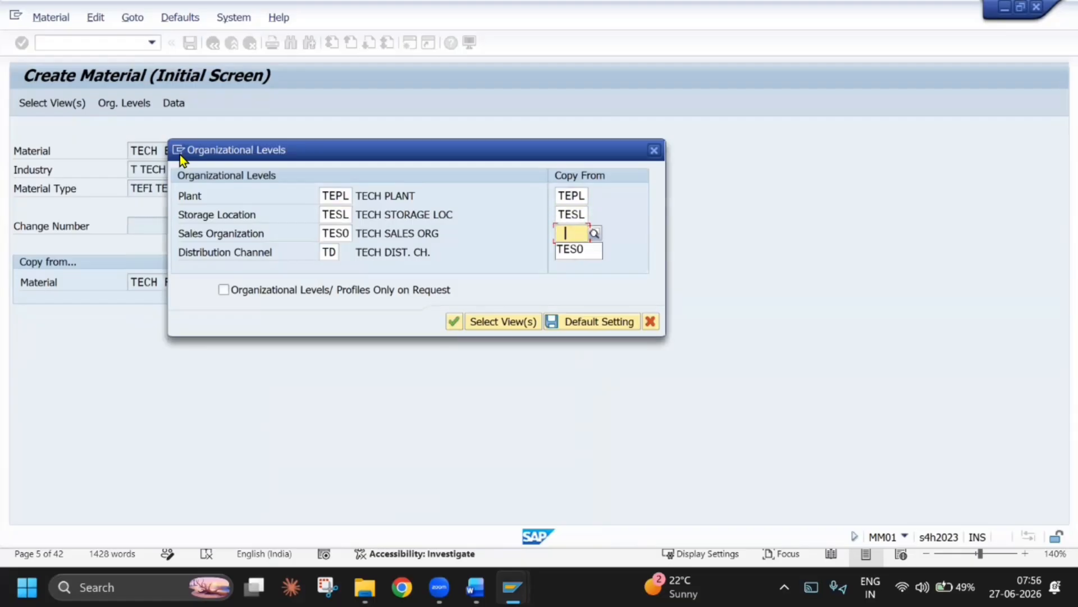
key(Down)
key(Return)
key(BackSpace)
key(Down)
key(Return)
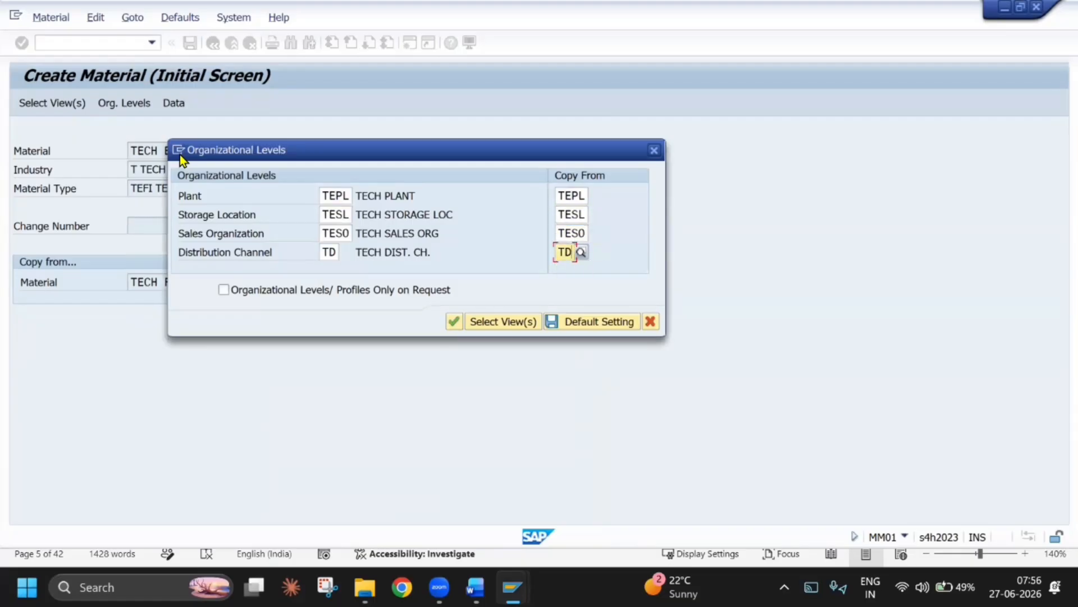
key(Return)
Change the material description to TECH BIKE FOR CONSIGNMENT and proceed through the basic and sales views to Purchasing
key(ctrl+c)
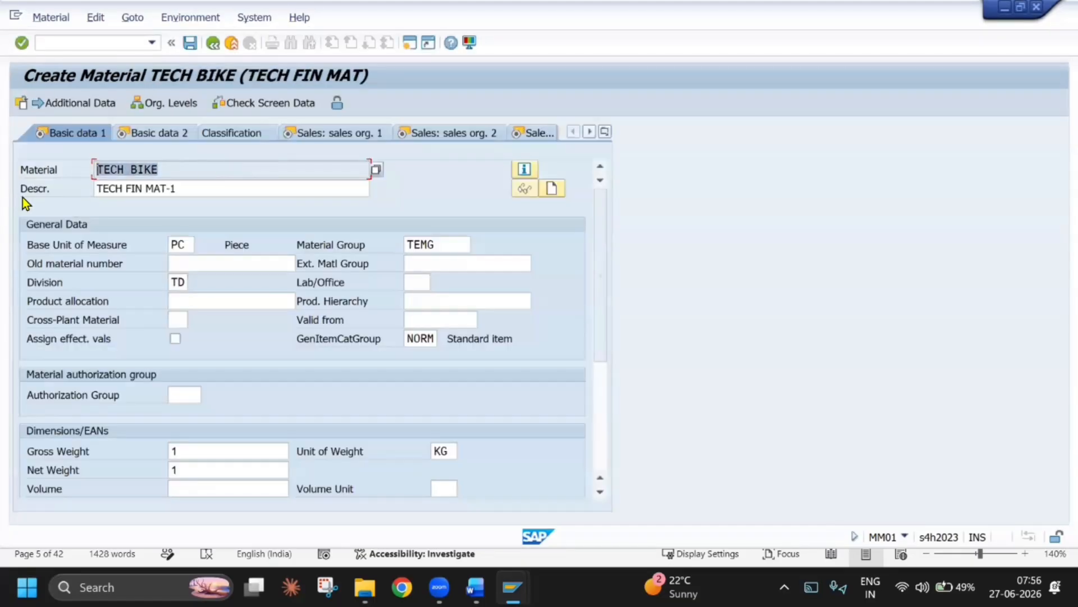
drag(178, 189, 97, 189)
key(ctrl+v)
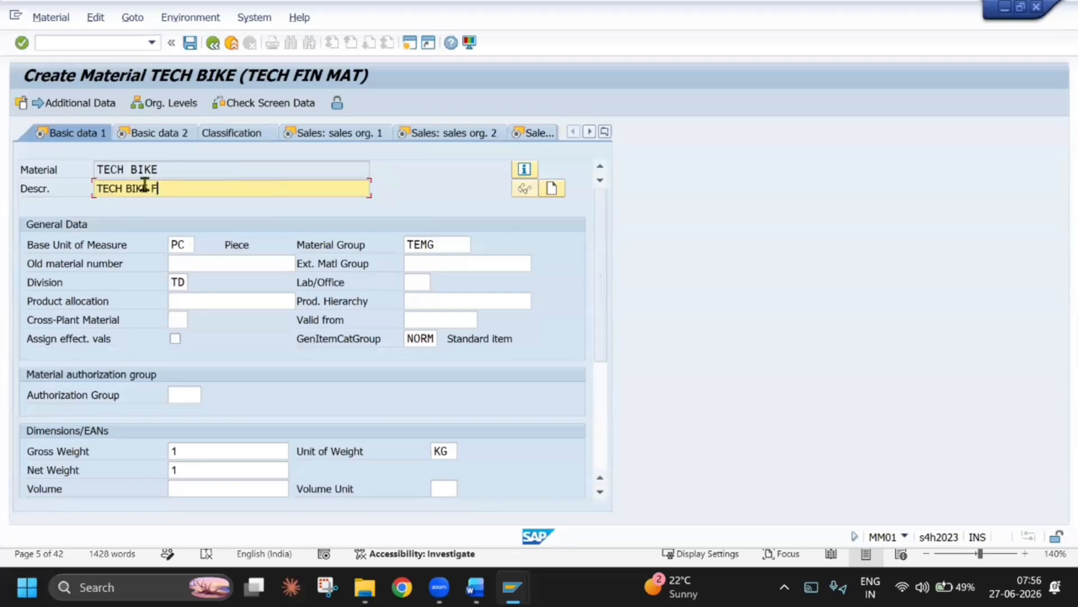
text(FOR CONSIGNMENT)
key(Return)
key(Return)
key(Return)
key(Return)
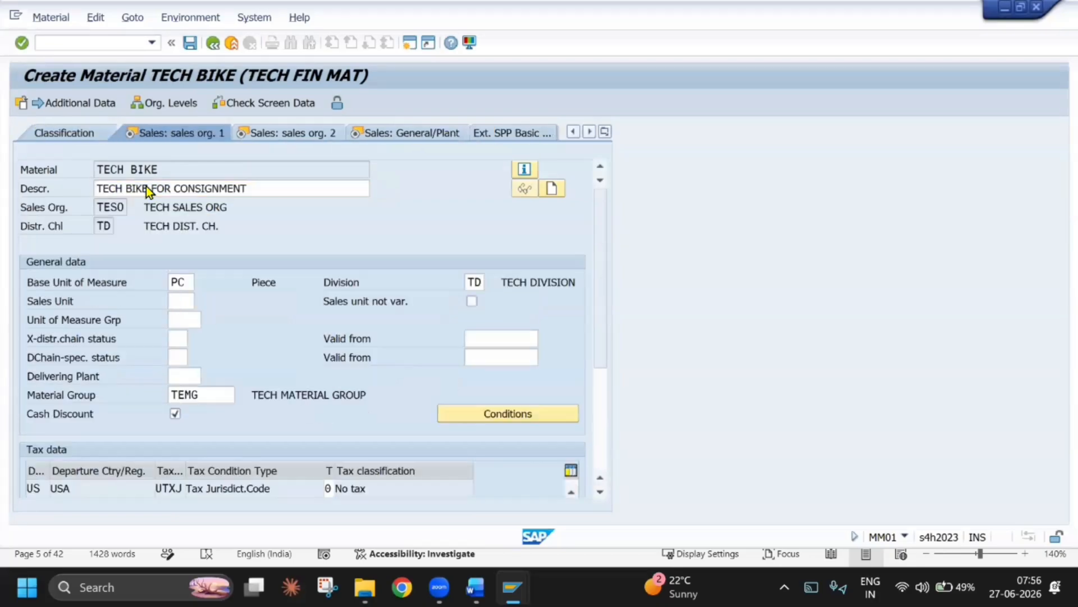
key(Return)
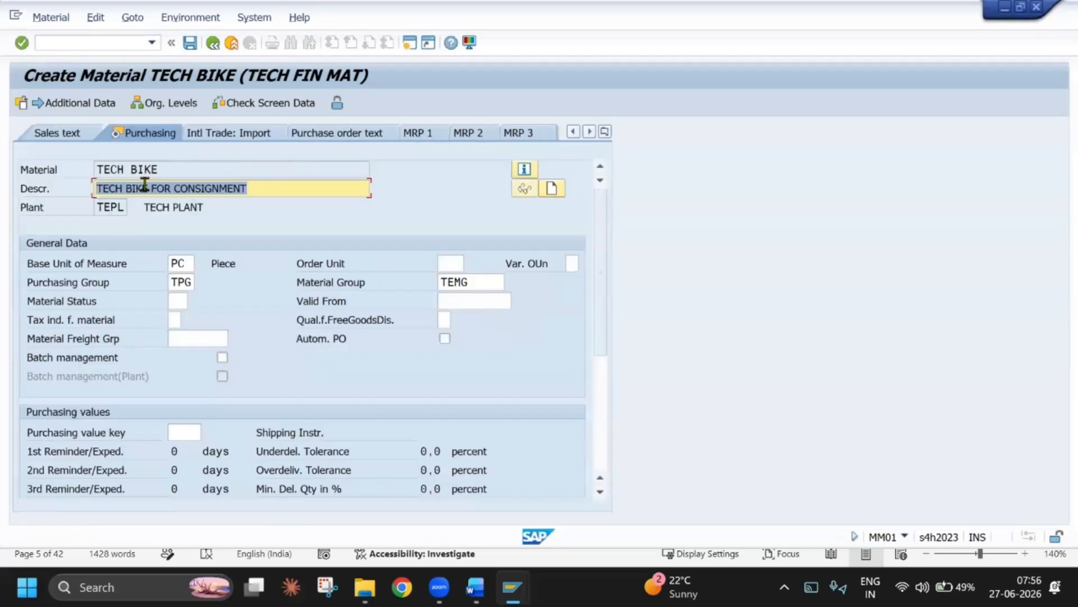
Return to the sales views and set the loading group to 0003 in the Sales: General/Plant data
click(605, 132)
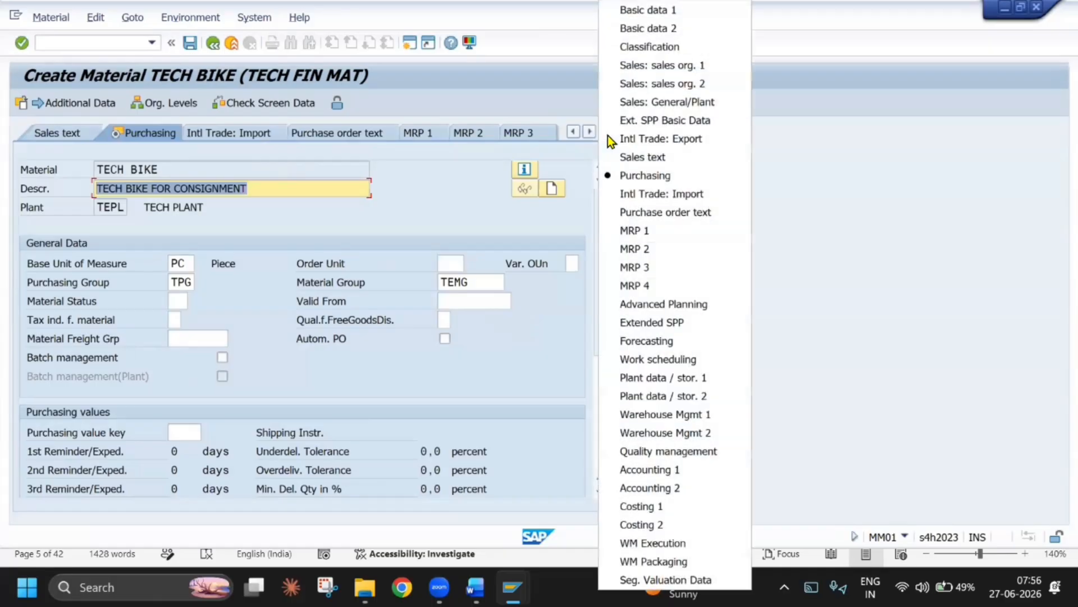
click(664, 73)
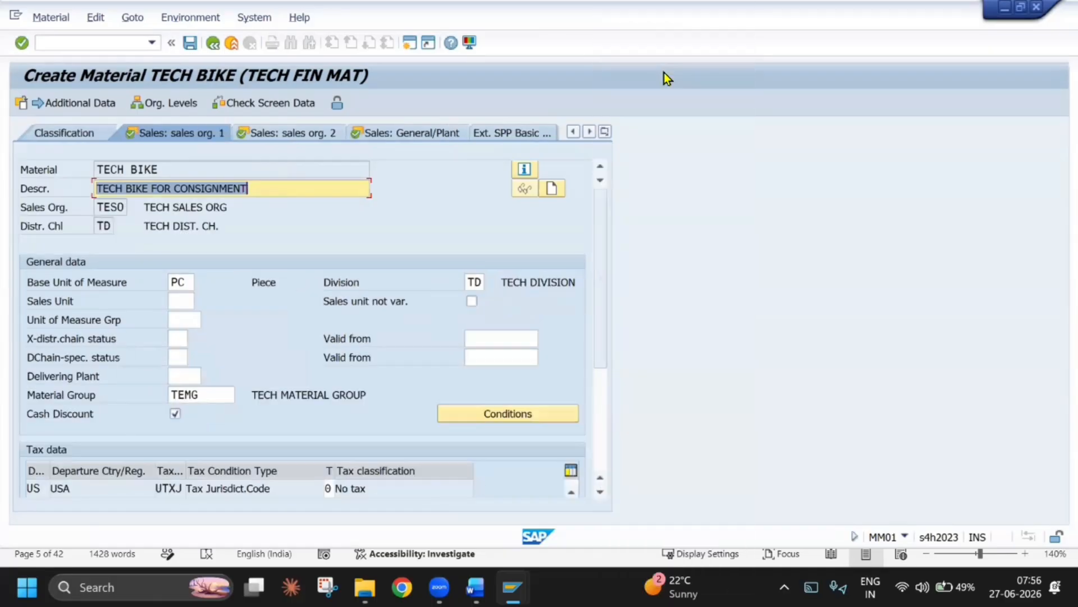
key(Return)
key(Return)
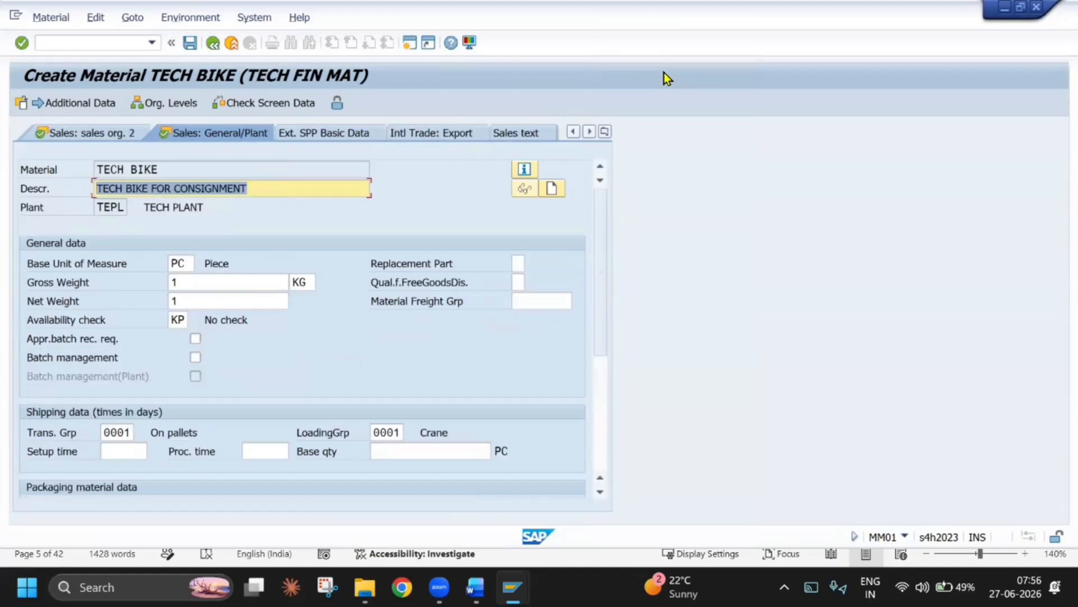
double_click(374, 426)
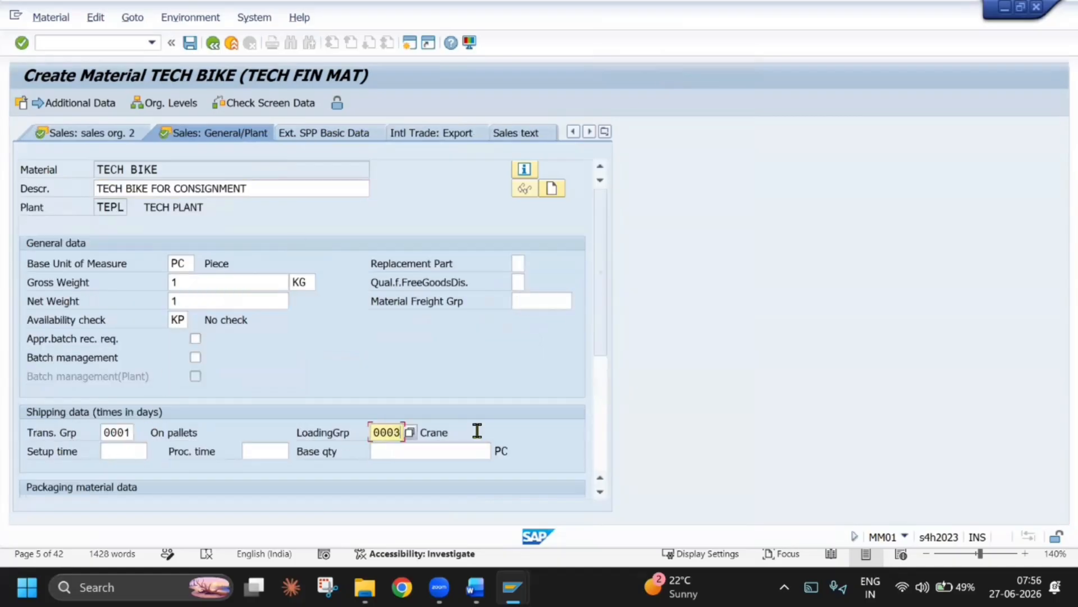
key(Return)
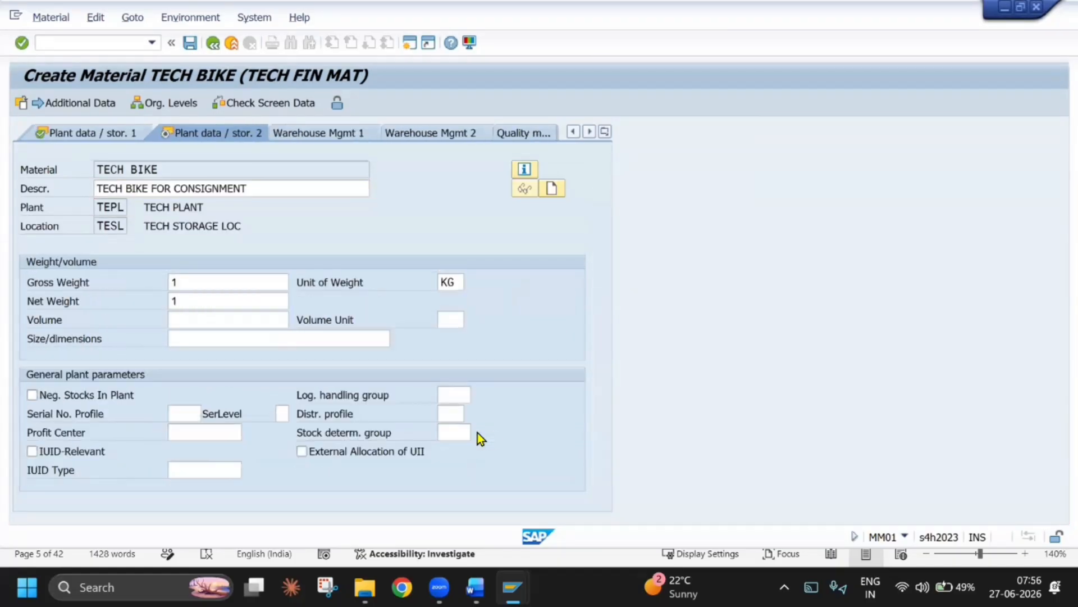
Accept the remaining plant and accounting views and save the new material TECH BIKE
key(Return)
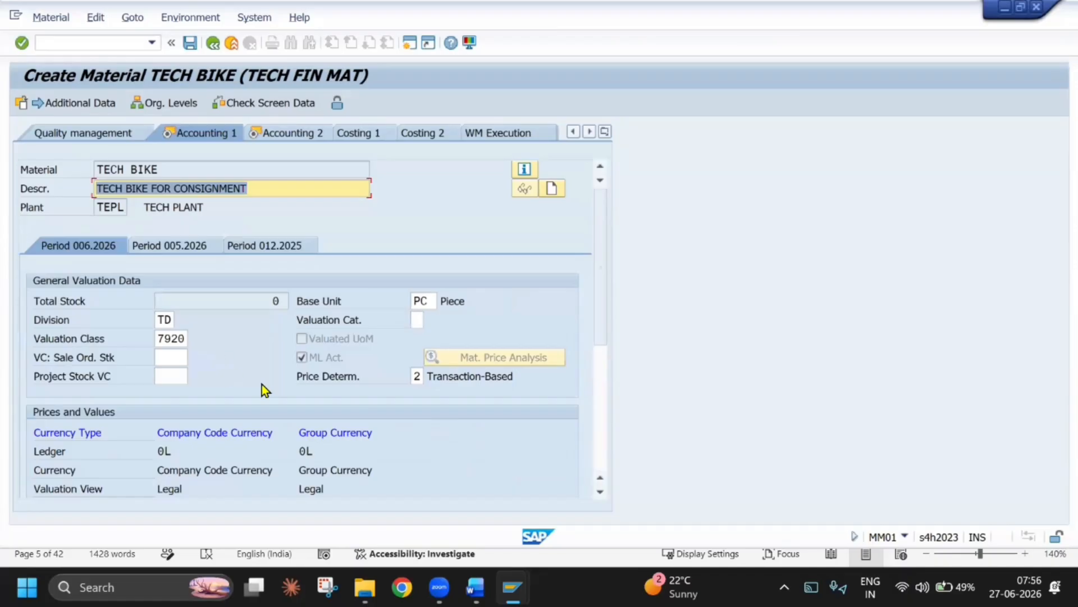
key(Return)
key(Return)
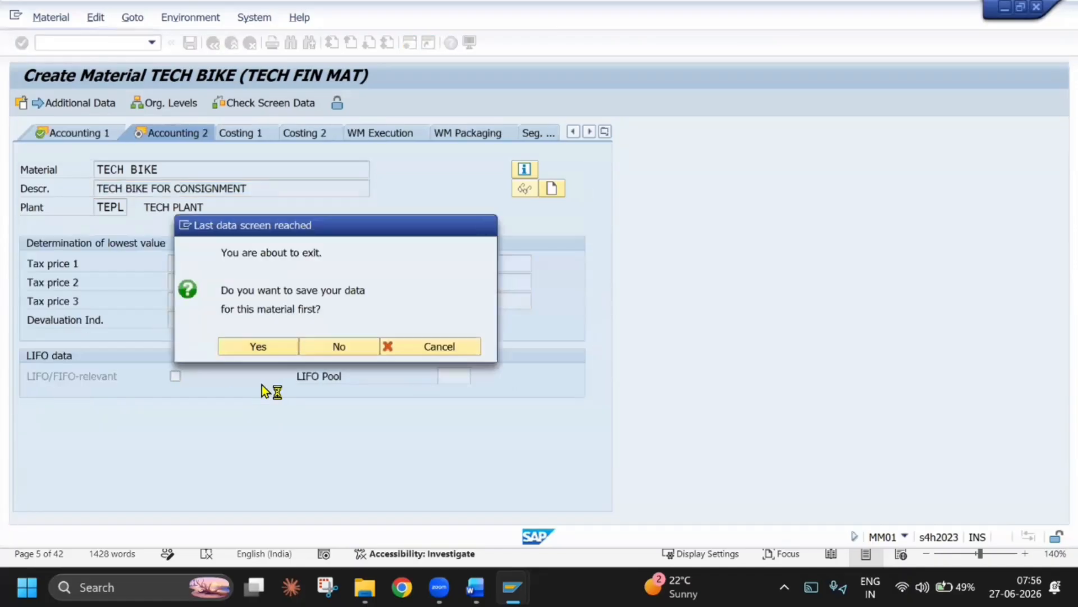
key(Return)
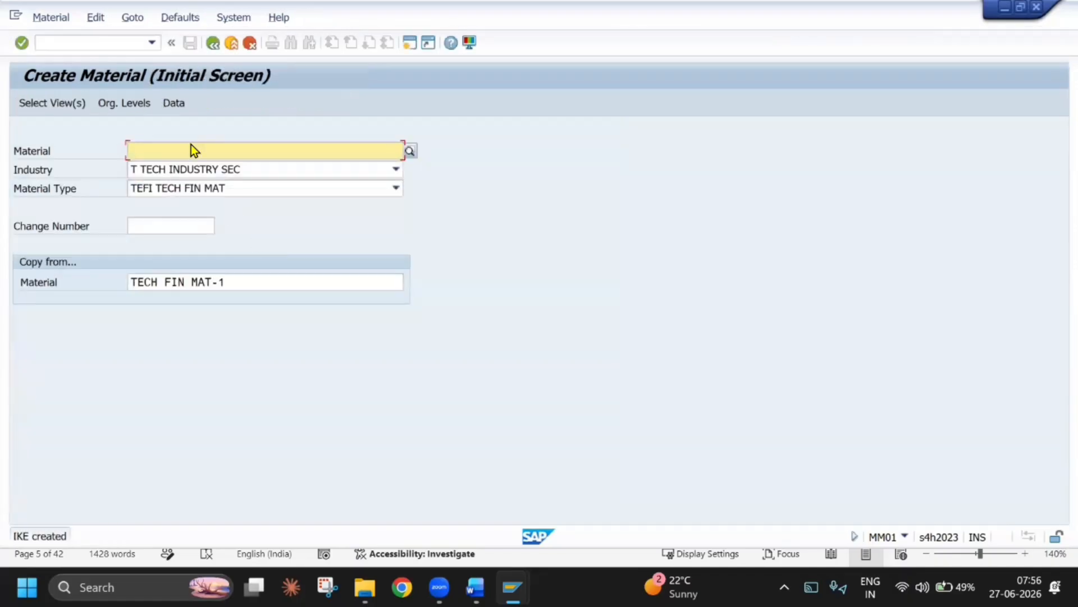
Open the stock overview with transaction MMBE and display the stock of material TECH BIKE
click(125, 43)
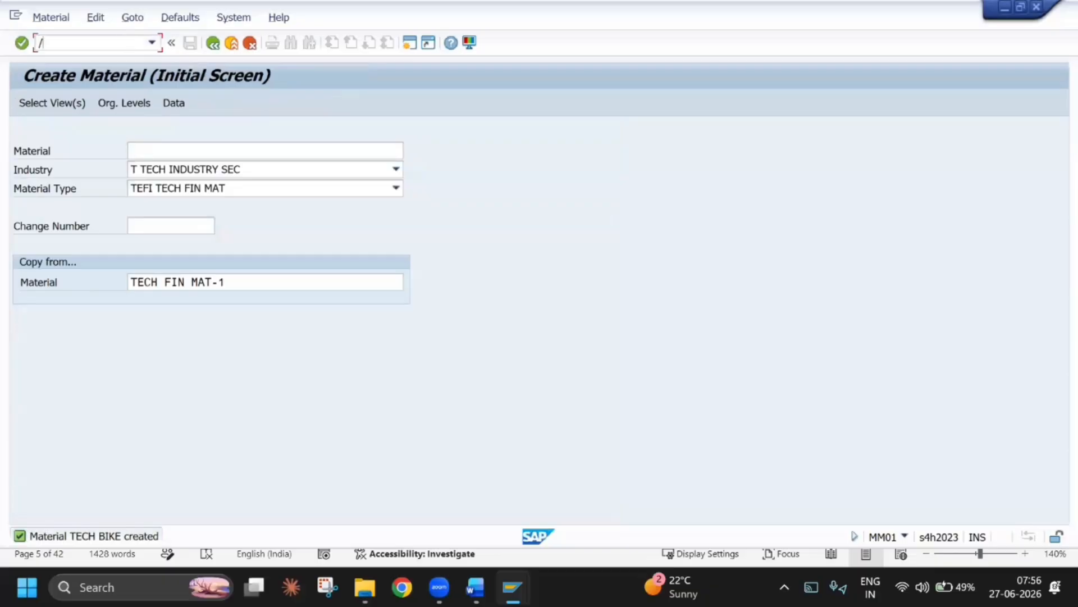
key(Return)
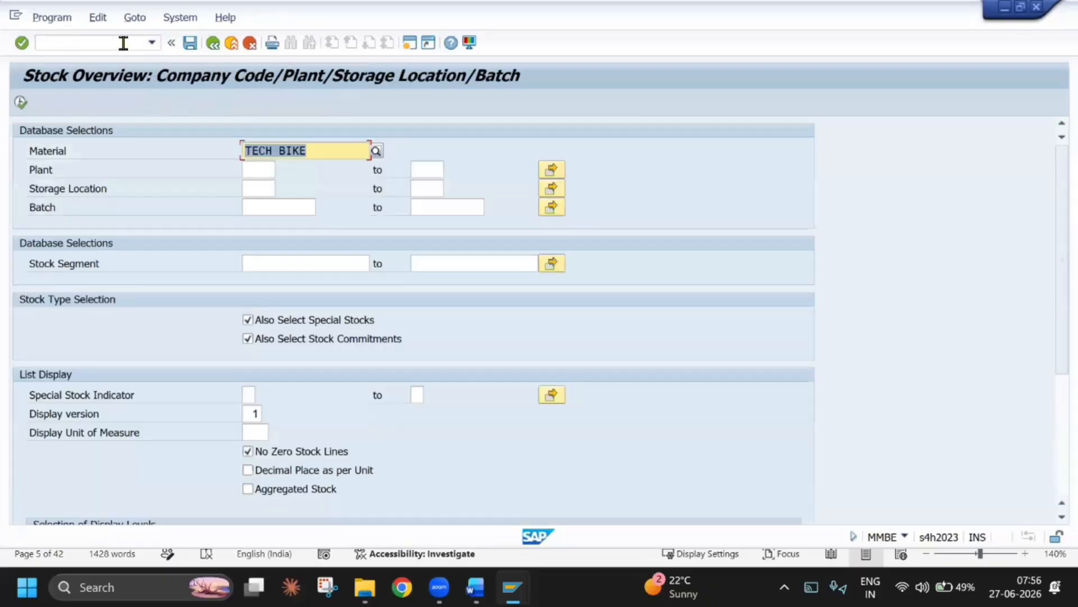
click(19, 104)
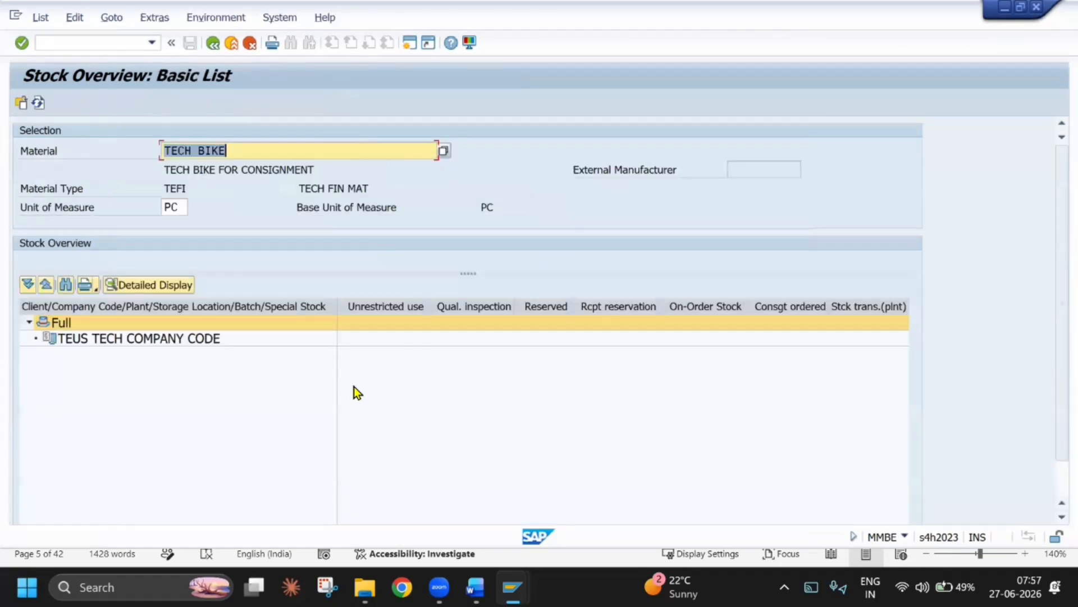
Open the goods receipt screen with transaction /NMIGO and go to the 501 movement type for Goods Receipt Other
click(107, 45)
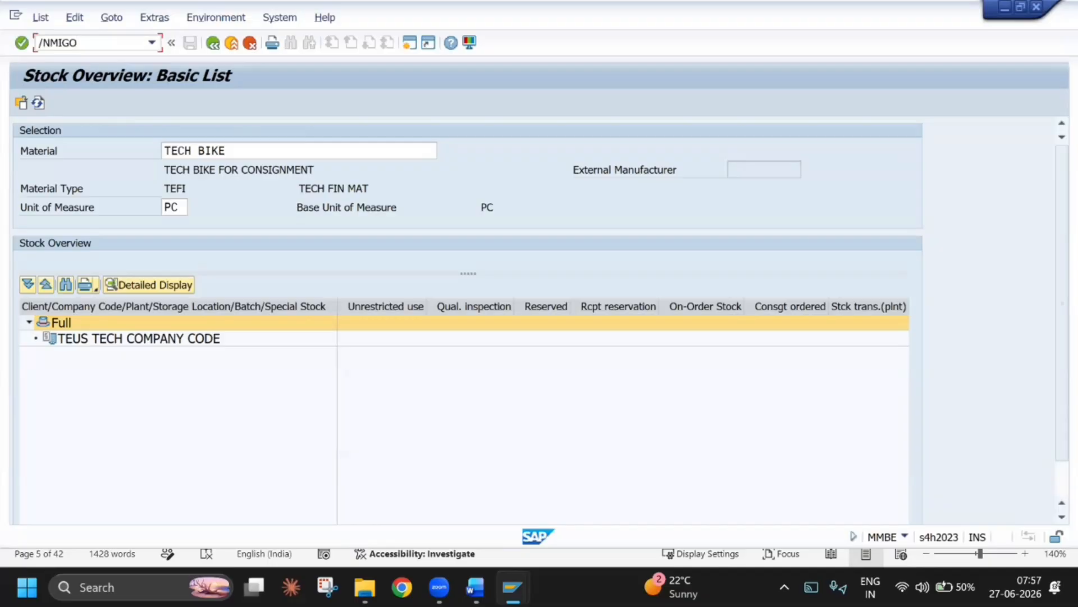
key(Return)
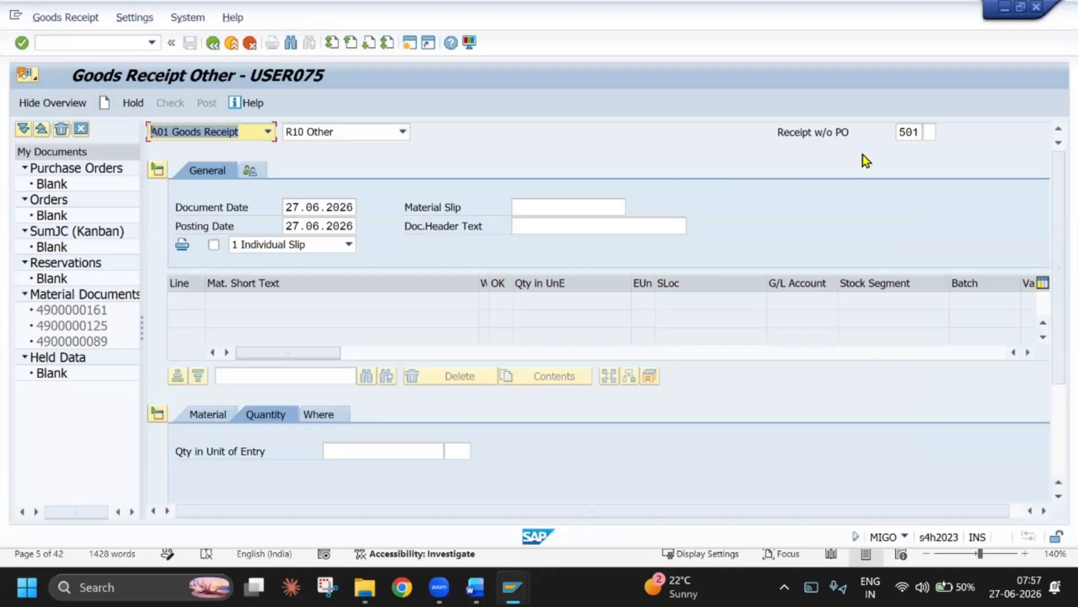
click(916, 132)
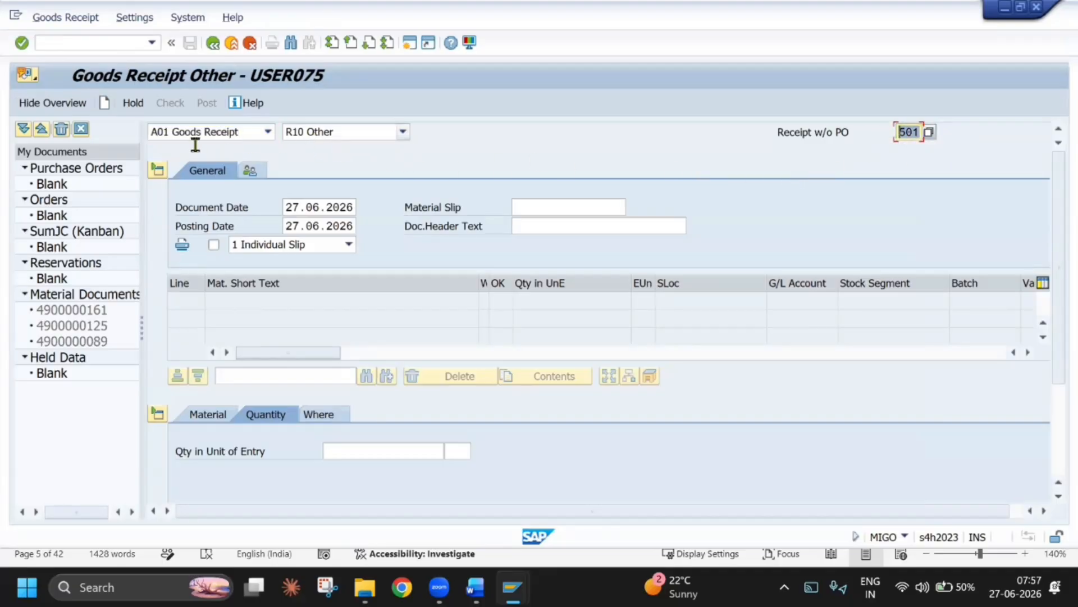
drag(141, 117, 261, 151)
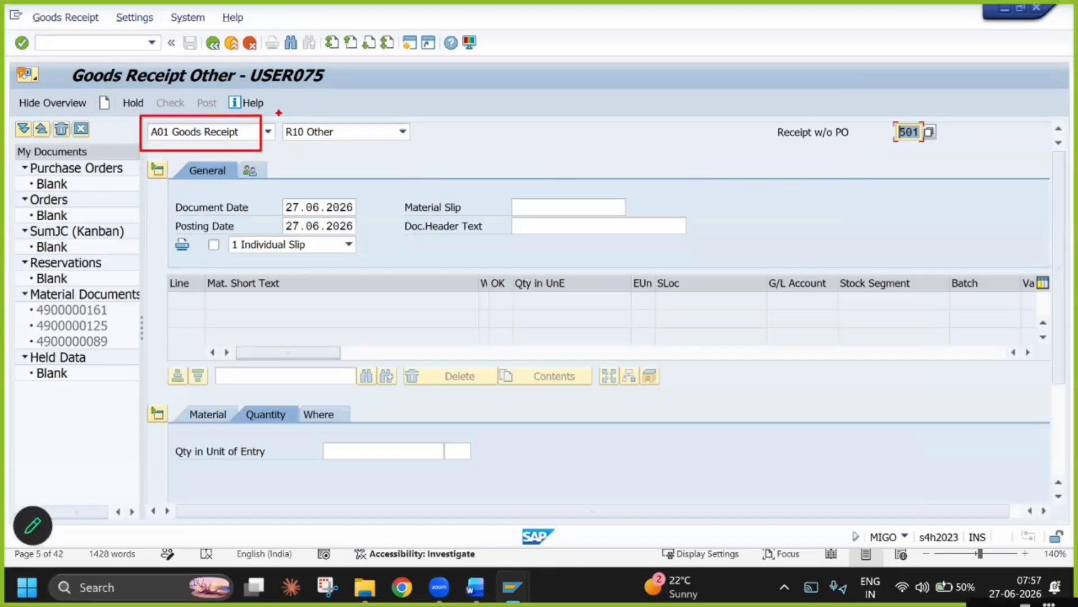
drag(279, 113, 366, 147)
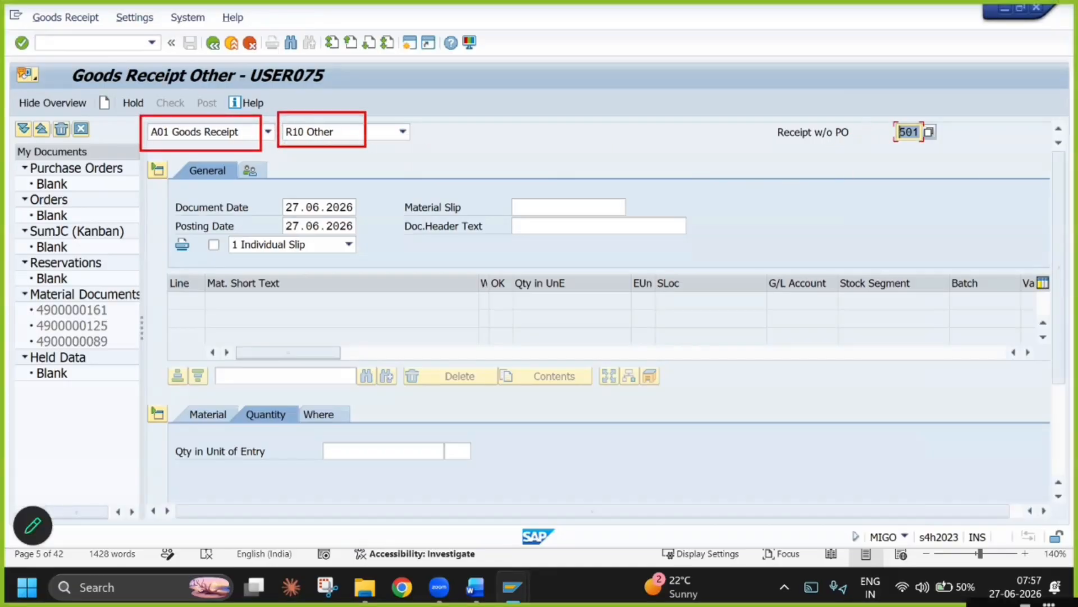
drag(867, 119, 958, 148)
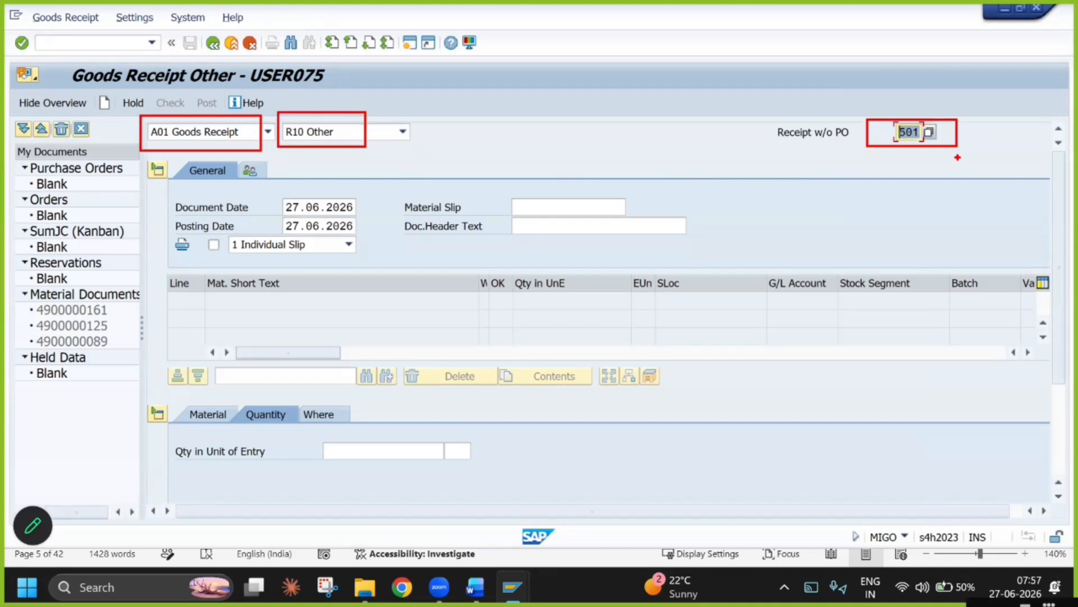
click(994, 23)
click(972, 26)
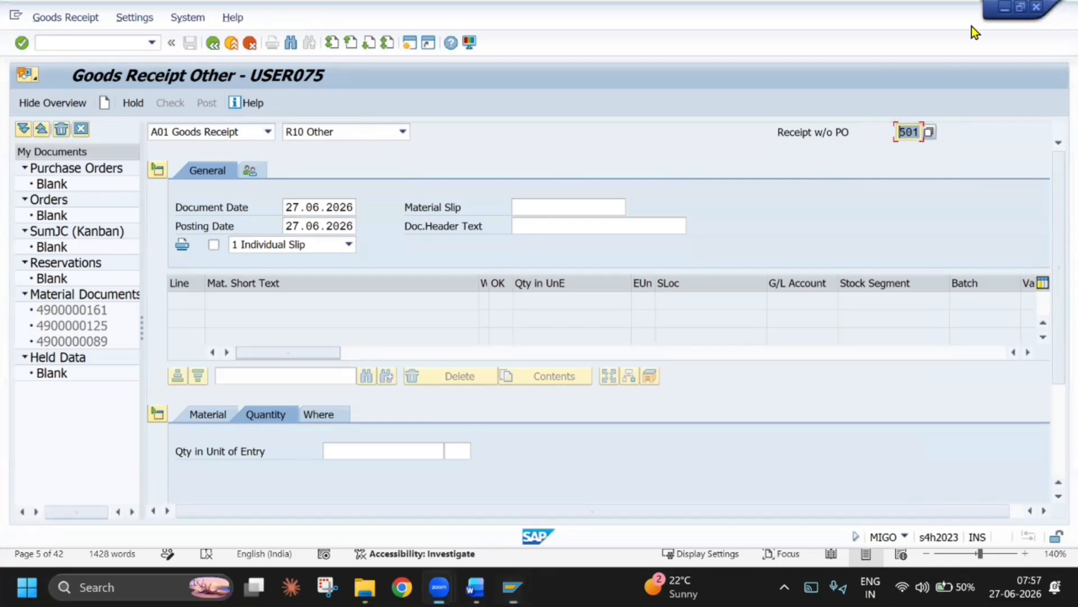
Enter material TECH BIKE with a quantity of 100 in the goods receipt item details
click(208, 414)
click(393, 451)
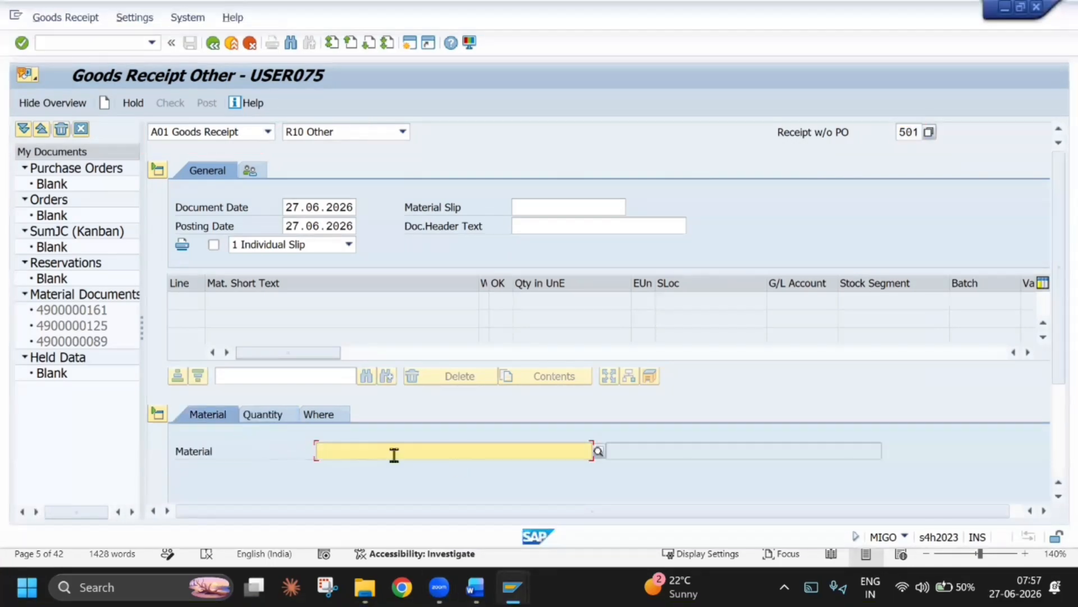
text(TECH BIKE)
key(Return)
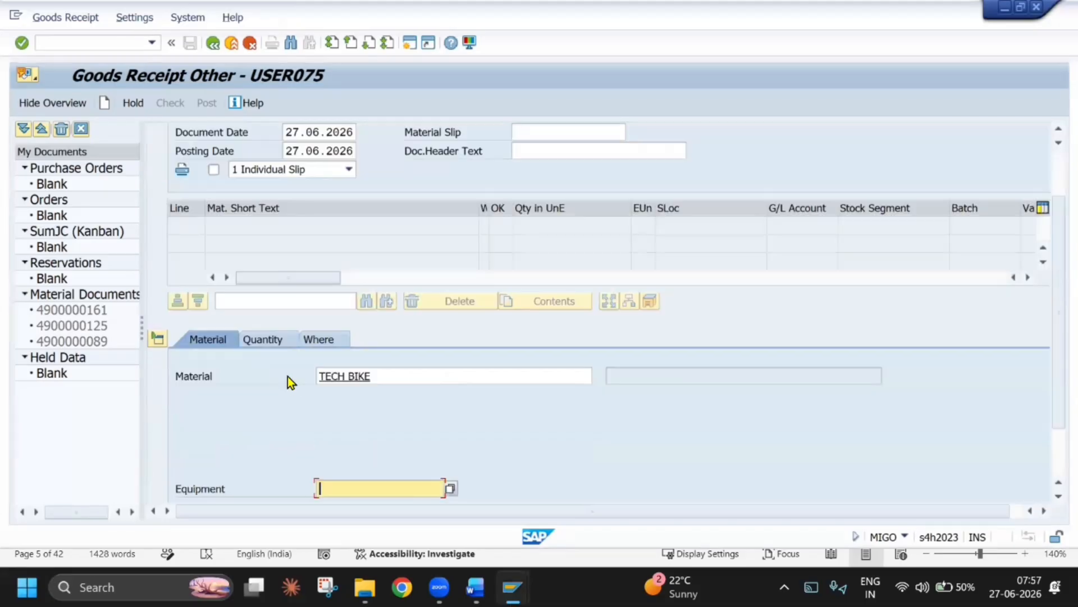
click(267, 338)
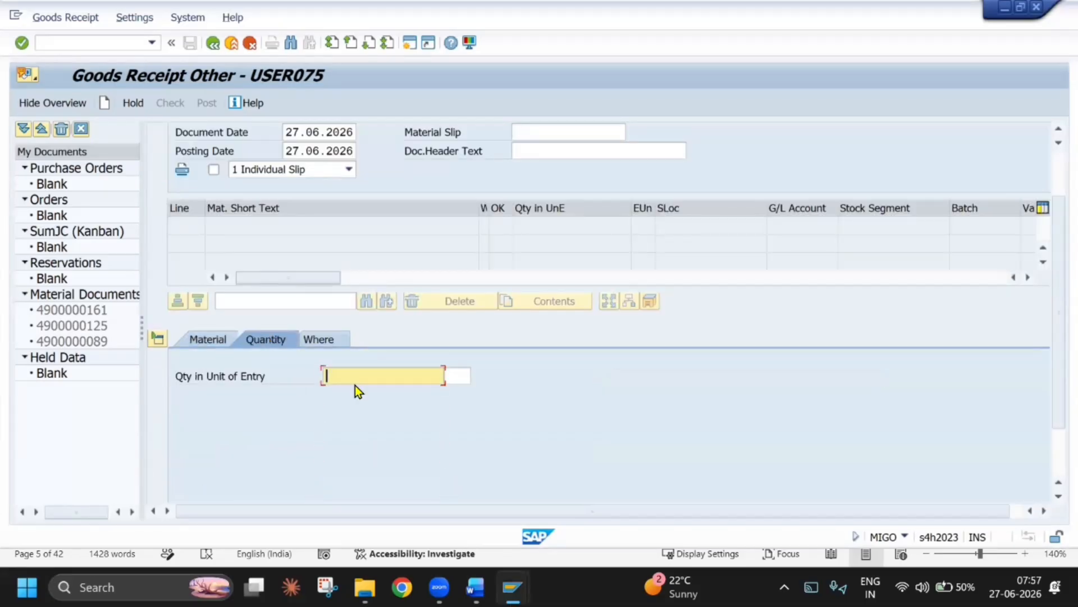
text(100)
Assign the goods receipt item to plant TEPL and storage location TESL
click(331, 349)
click(354, 414)
click(361, 430)
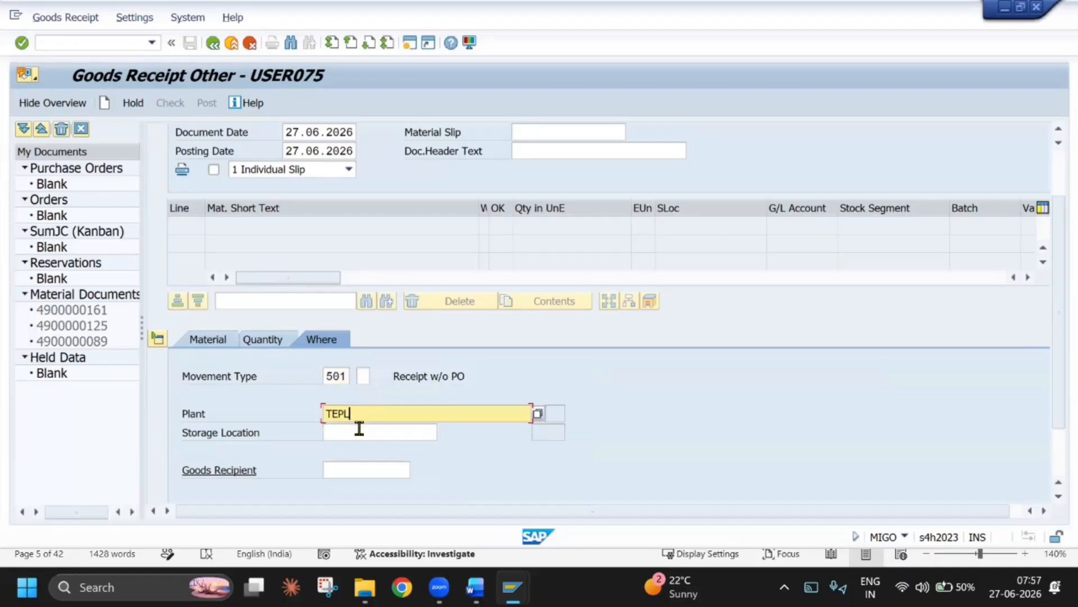
click(356, 432)
click(363, 451)
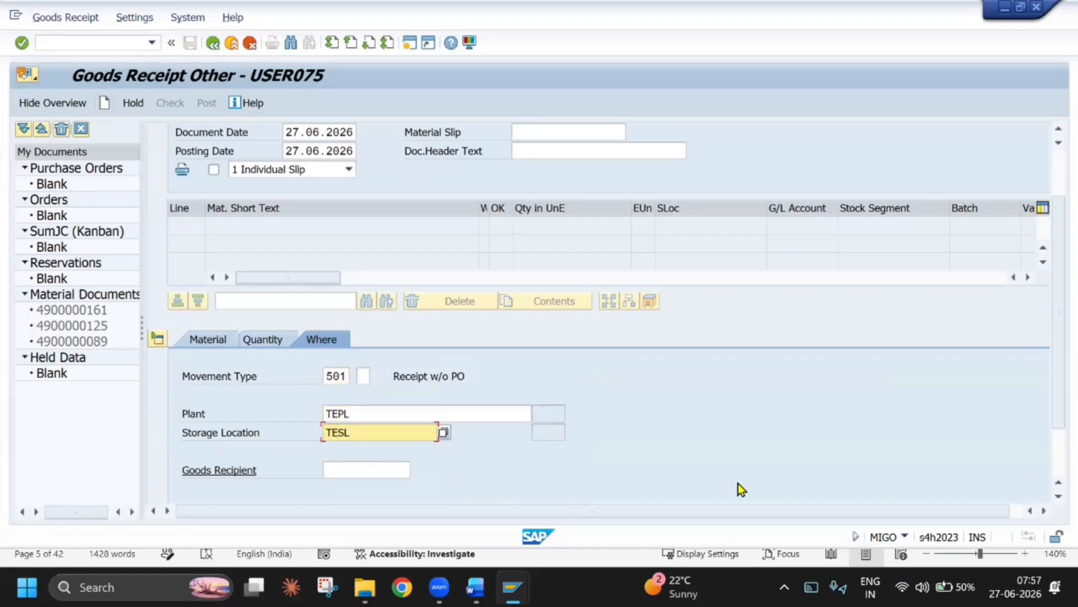
key(ctrl+2)
mouse_move(283, 363)
mouse_down()
mouse_move(356, 381)
mouse_move(526, 393)
mouse_up()
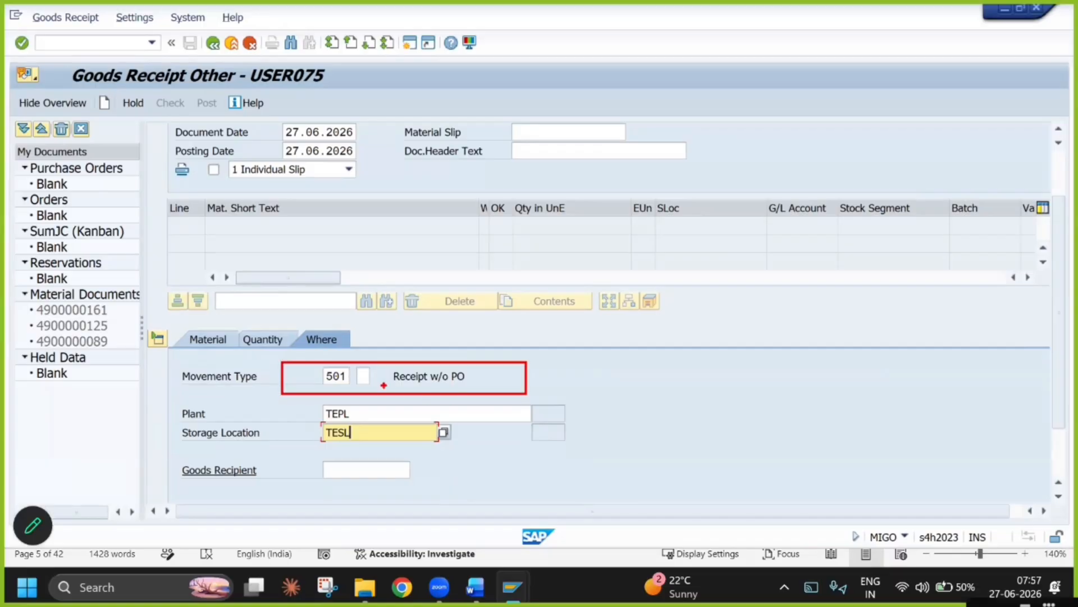
key(Escape)
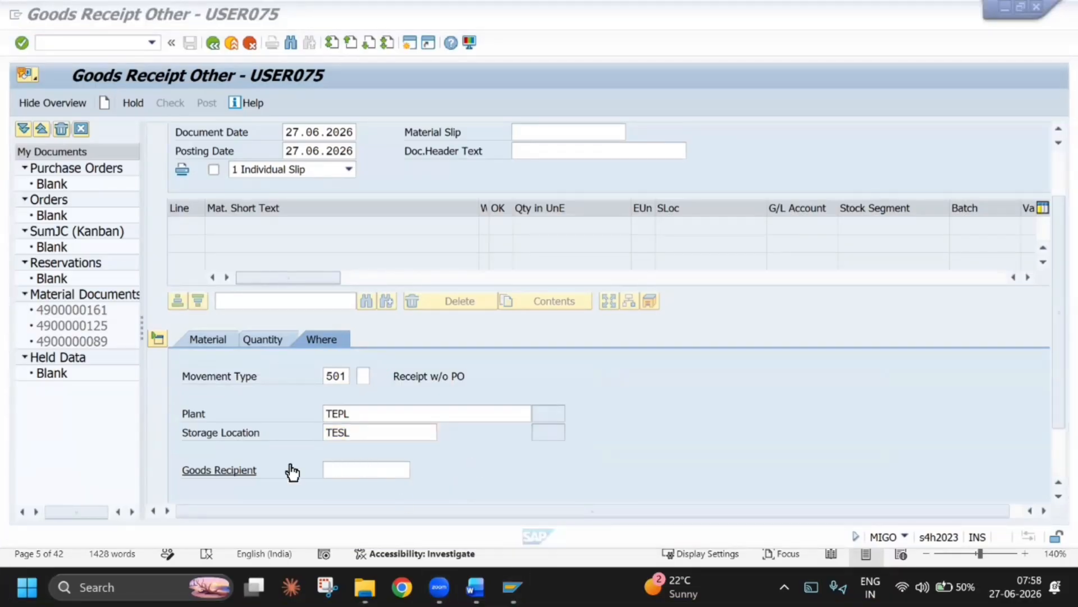
scroll(292, 472, up, 2)
scroll(343, 373, down, 2)
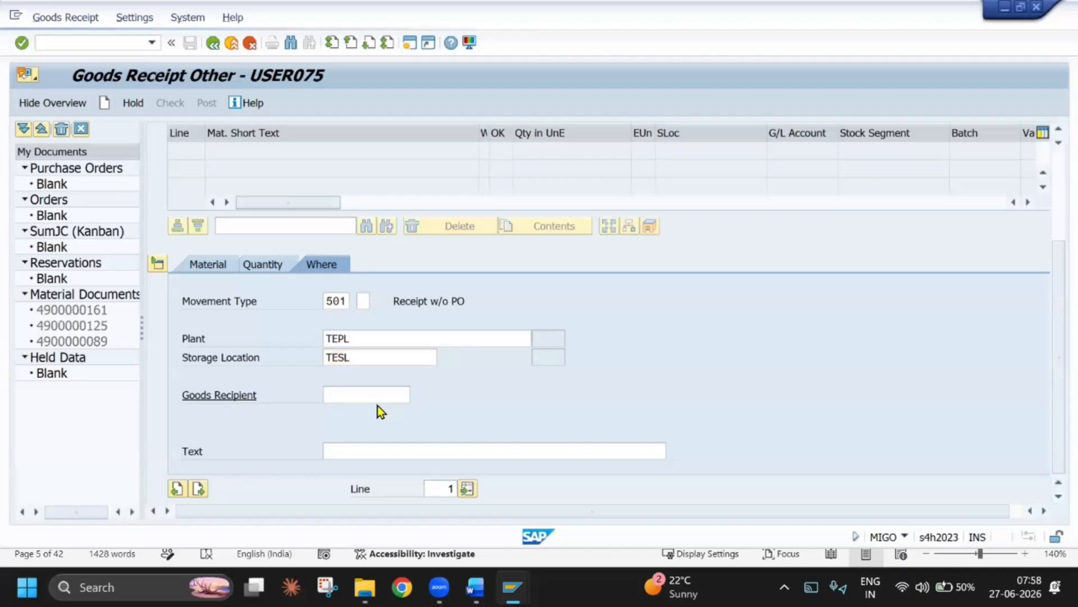
Confirm the goods receipt item for plant TEPL and post the 501 goods receipt
key(Return)
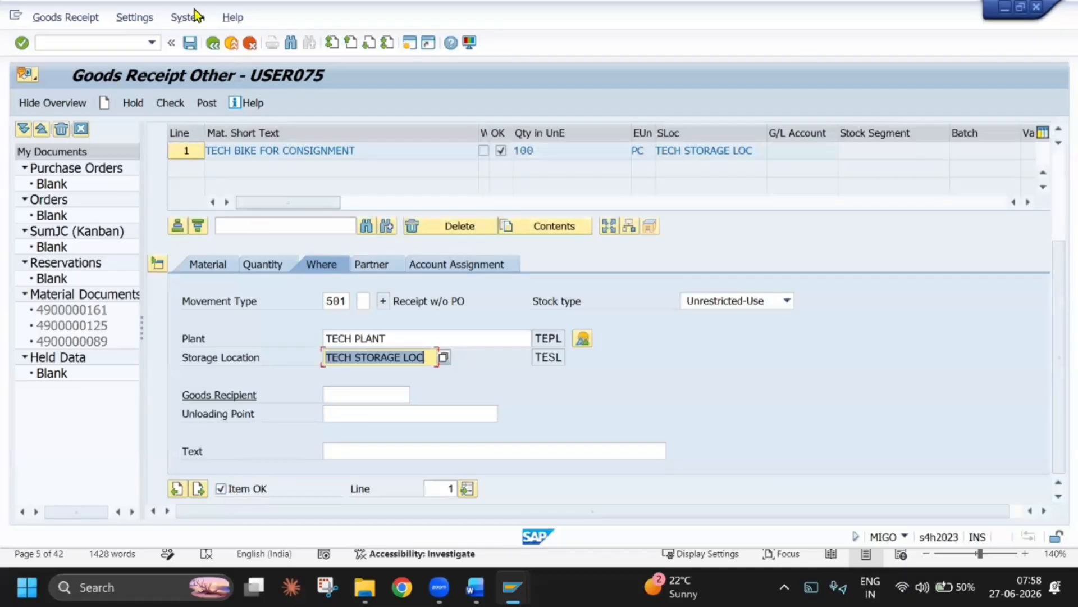
click(202, 104)
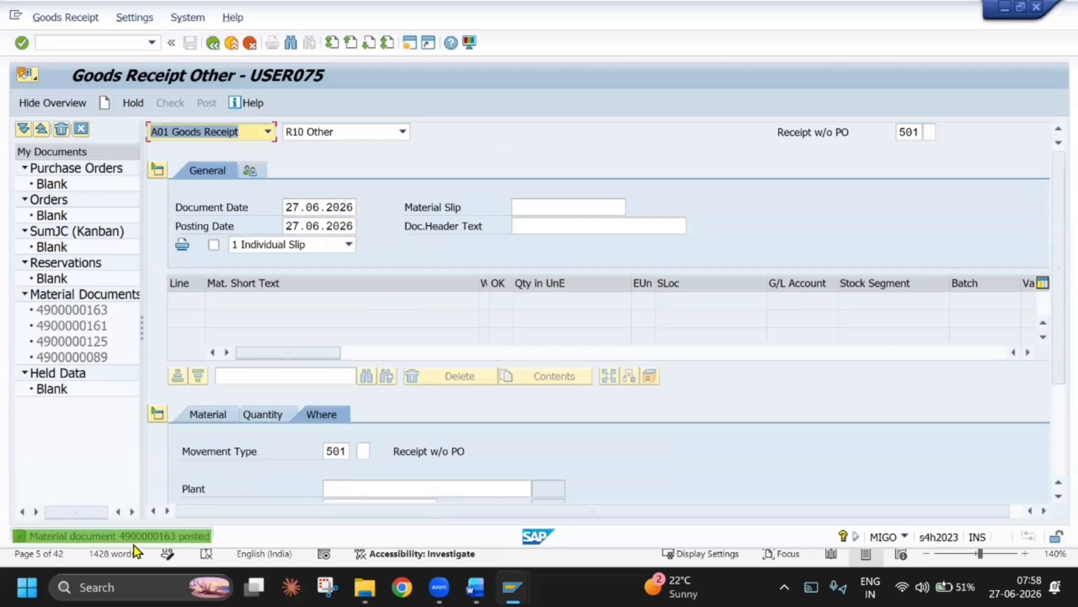
Display the stock overview of material TECH BIKE with transaction /nmmbe and open a new SAP session
click(147, 46)
text(/nmmbe)
key(Return)
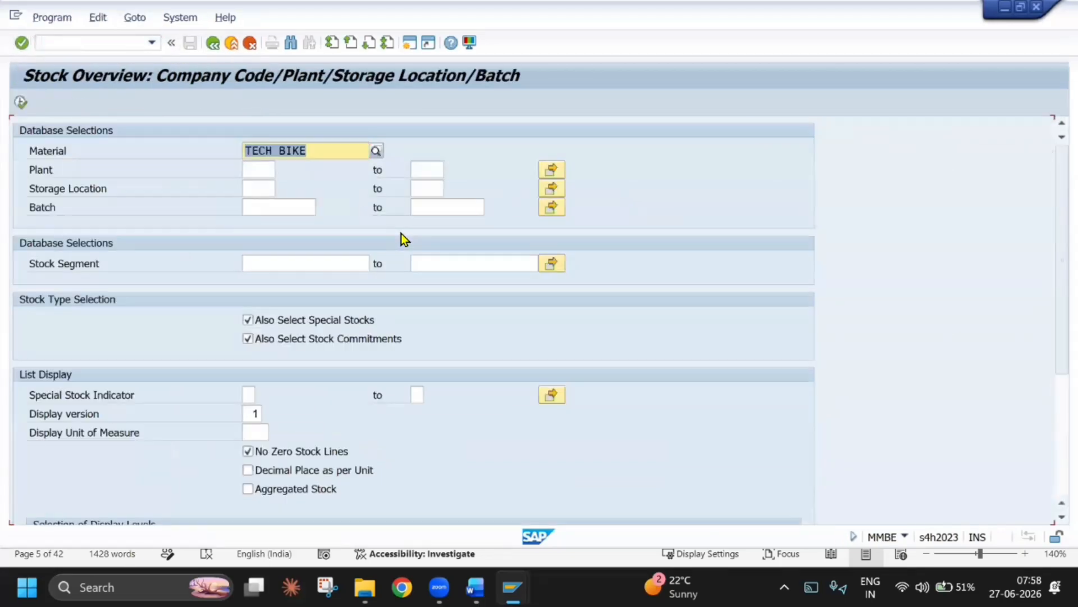
click(21, 101)
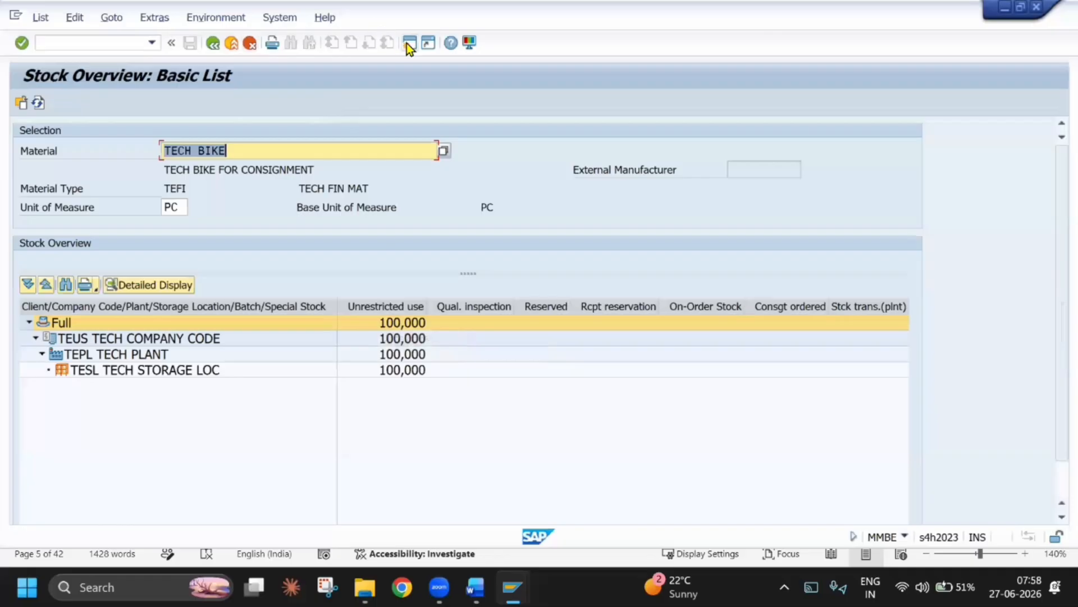
click(409, 44)
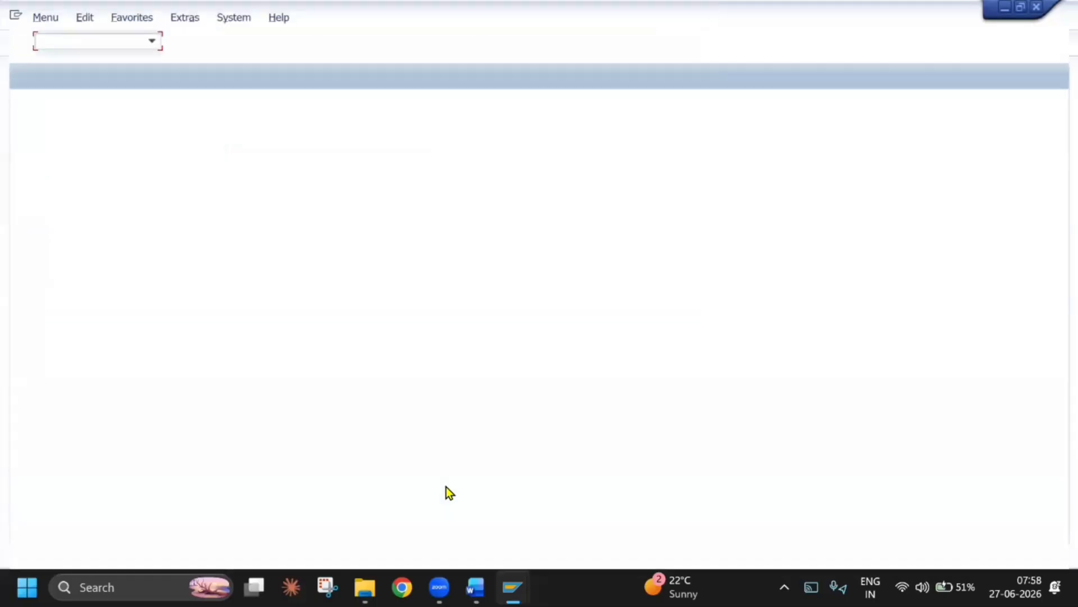
Switch to the Word training document, bold the "Order type:" label and delete the blank line above the Create Sales Documents screenshot
key(alt+Tab)
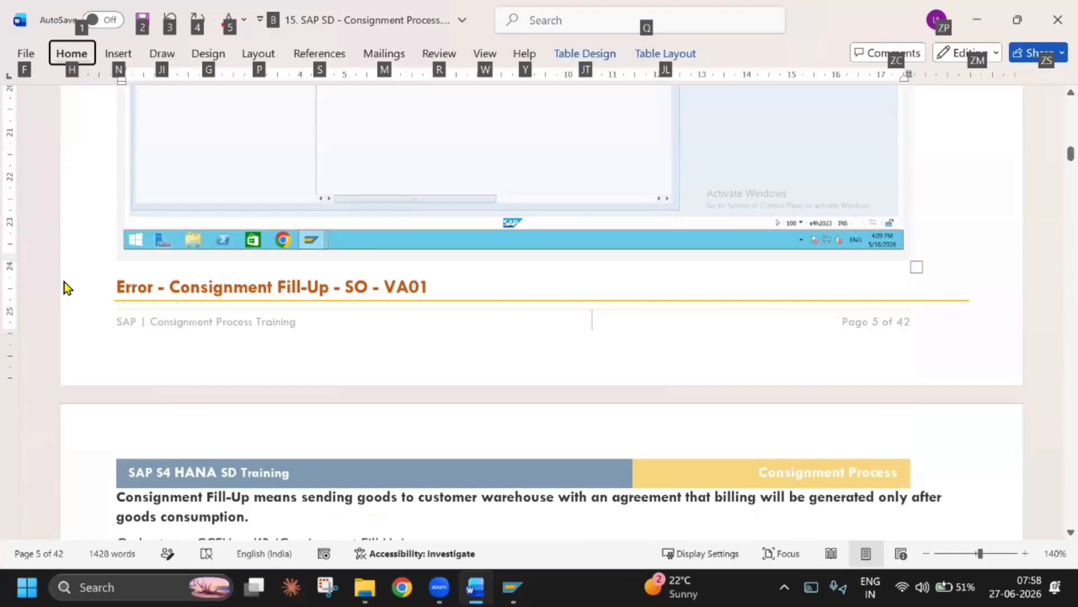
scroll(119, 285, down, 5)
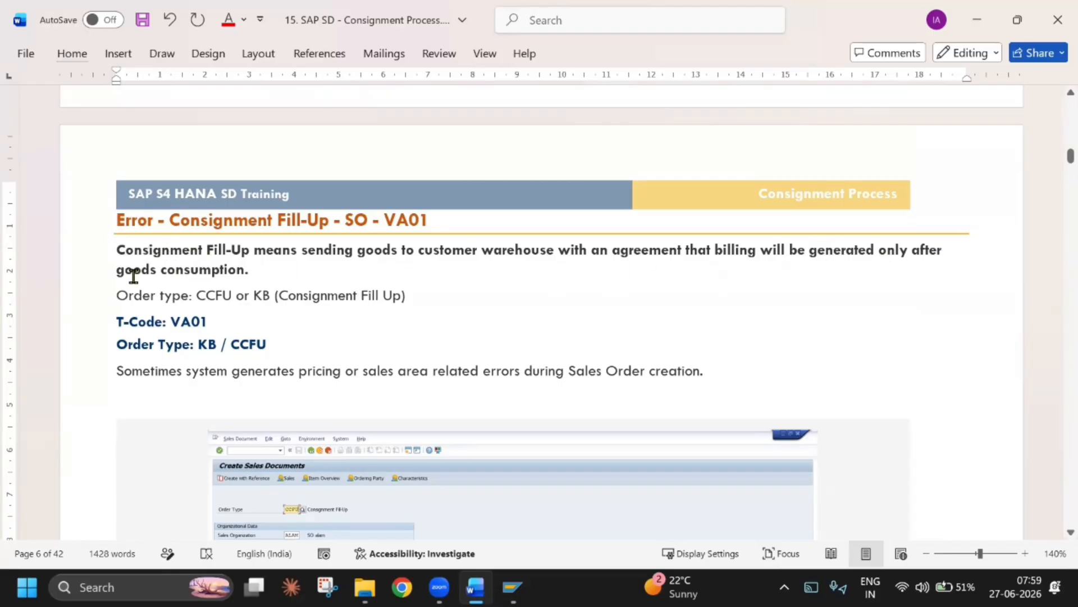
drag(194, 295, 114, 301)
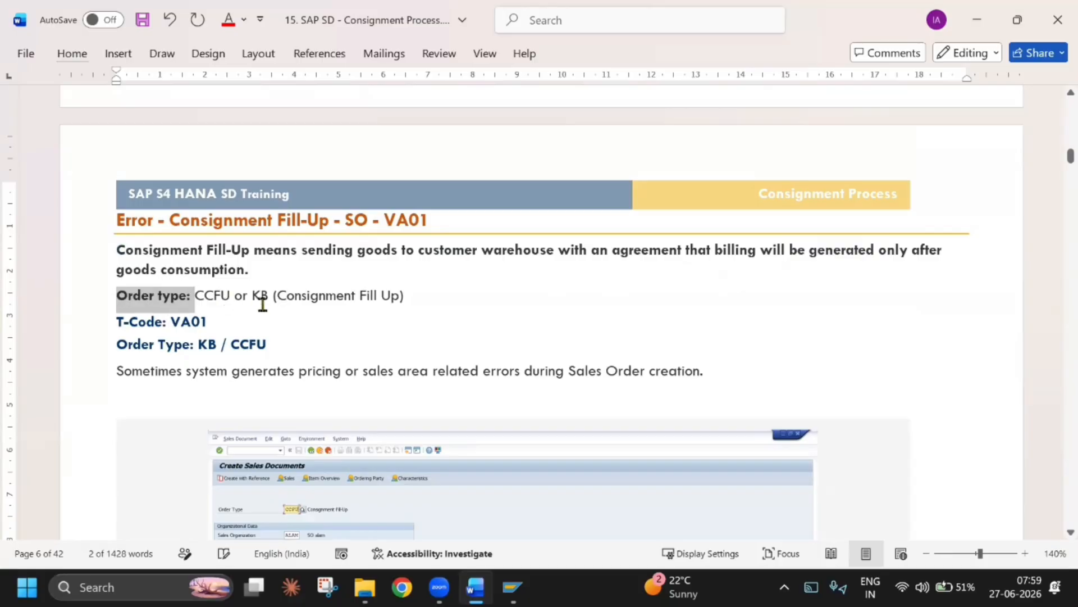
scroll(207, 269, down, 1)
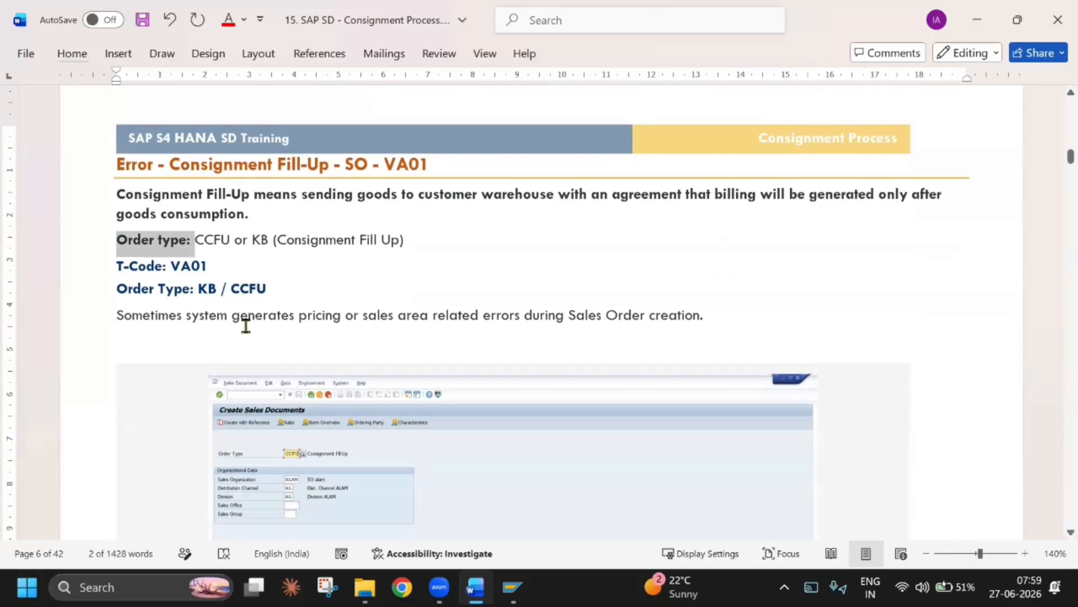
click(236, 343)
key(Delete)
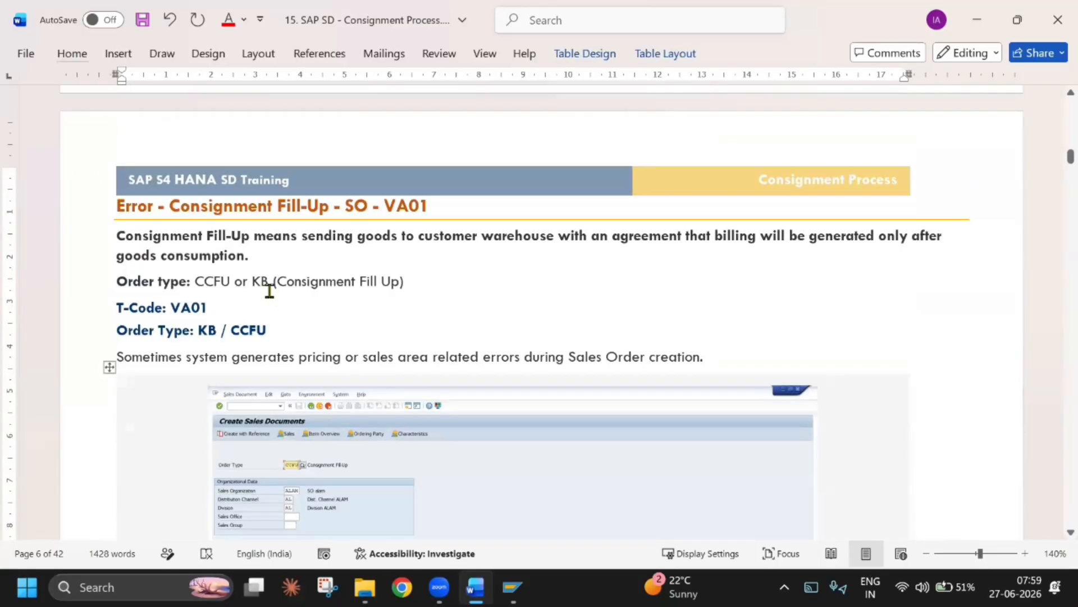
scroll(353, 317, down, 5)
Switch to the new SAP session and open sales document creation with transaction VA01
key(alt+Tab)
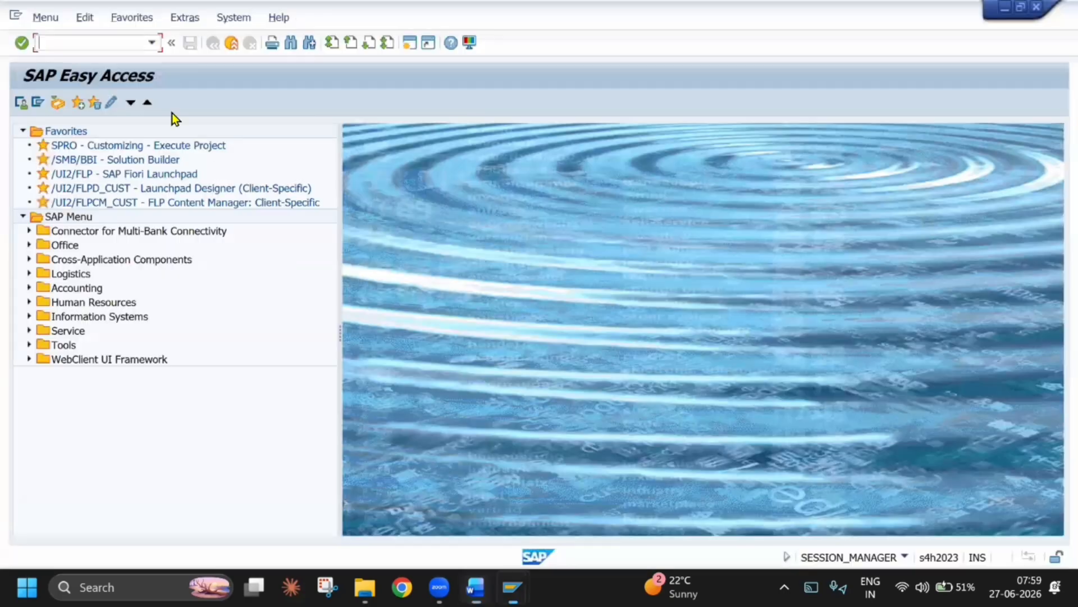
click(116, 39)
text(VA01)
key(Return)
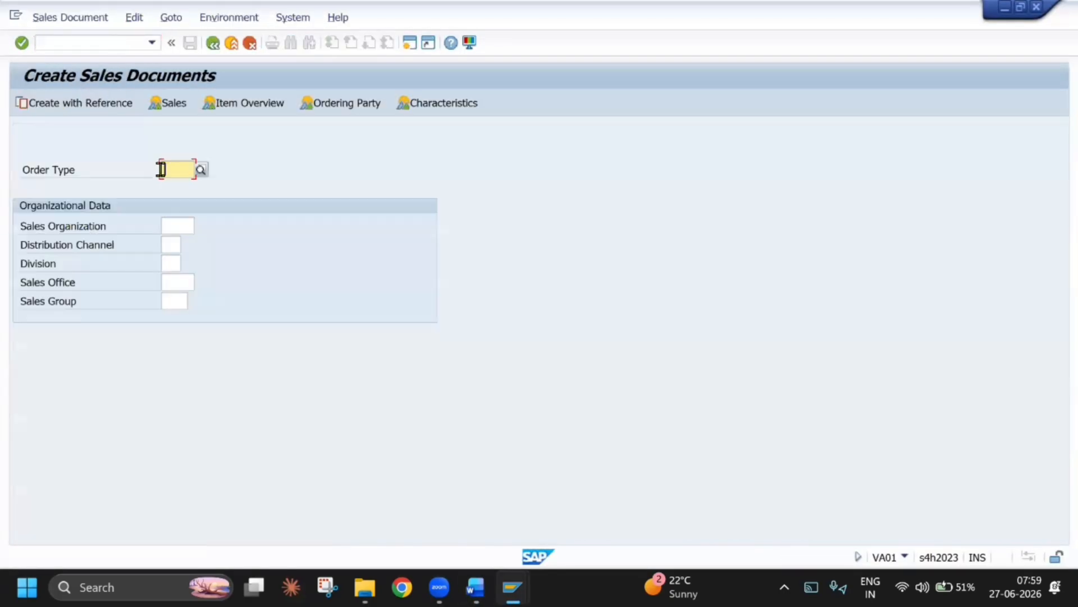
Start a sales document of order type CCFU for sales organization TESO, distribution channel TD and division TD
text(CCFU)
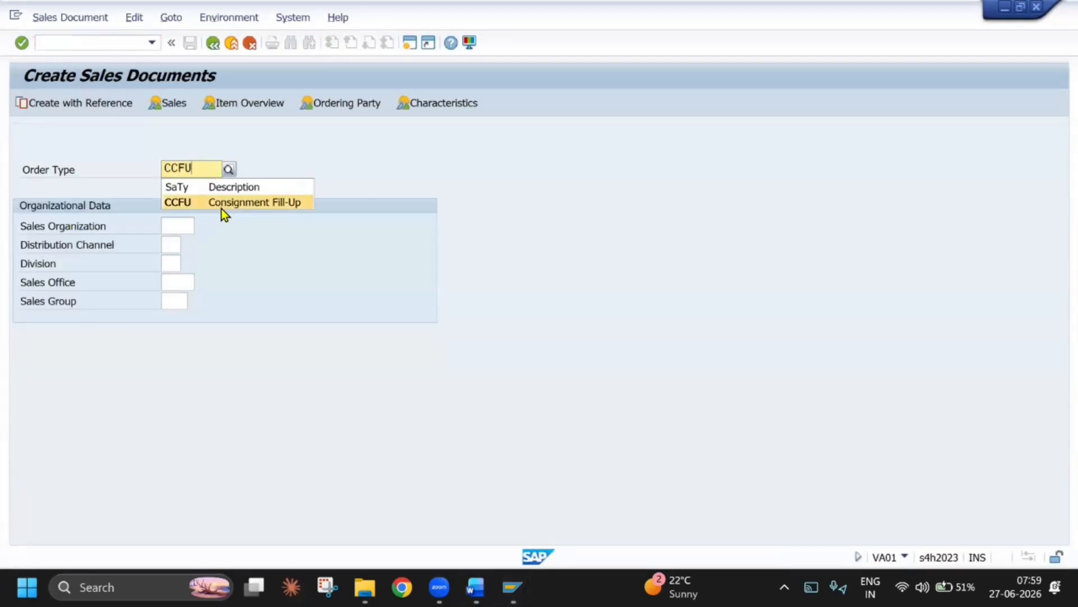
click(216, 204)
click(174, 225)
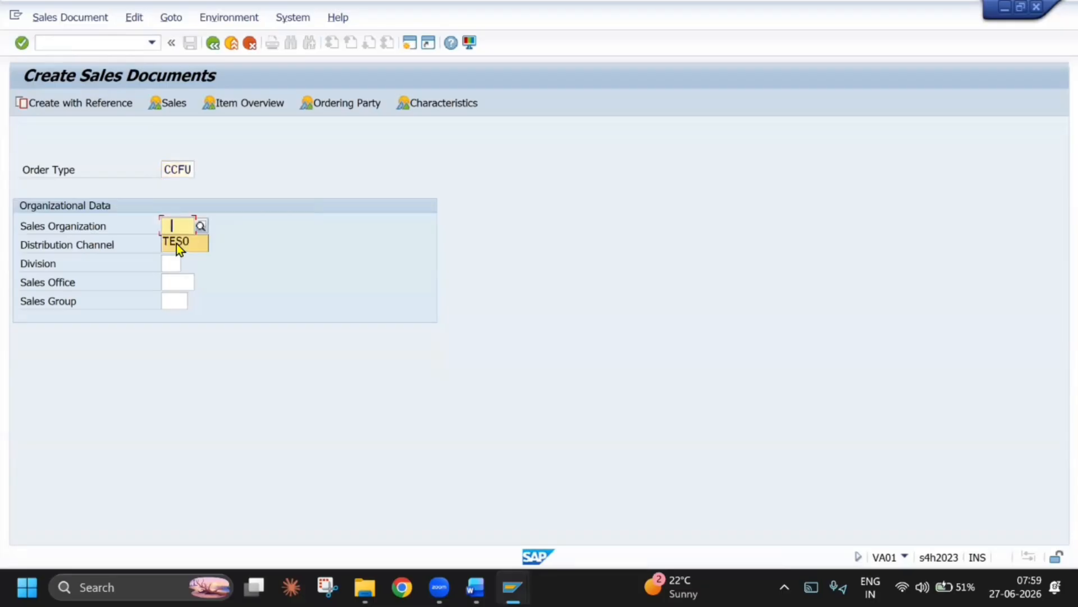
click(176, 240)
click(176, 278)
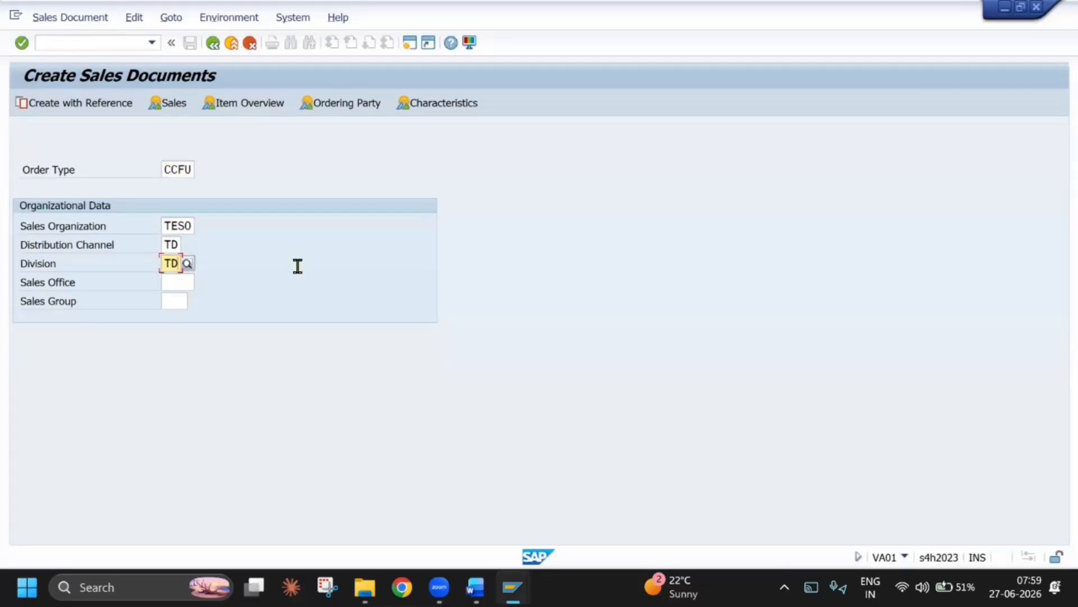
key(Return)
Enter the sold-to party's customer number and the customer reference CONSIGNMENT FILL UP in the order header
click(174, 160)
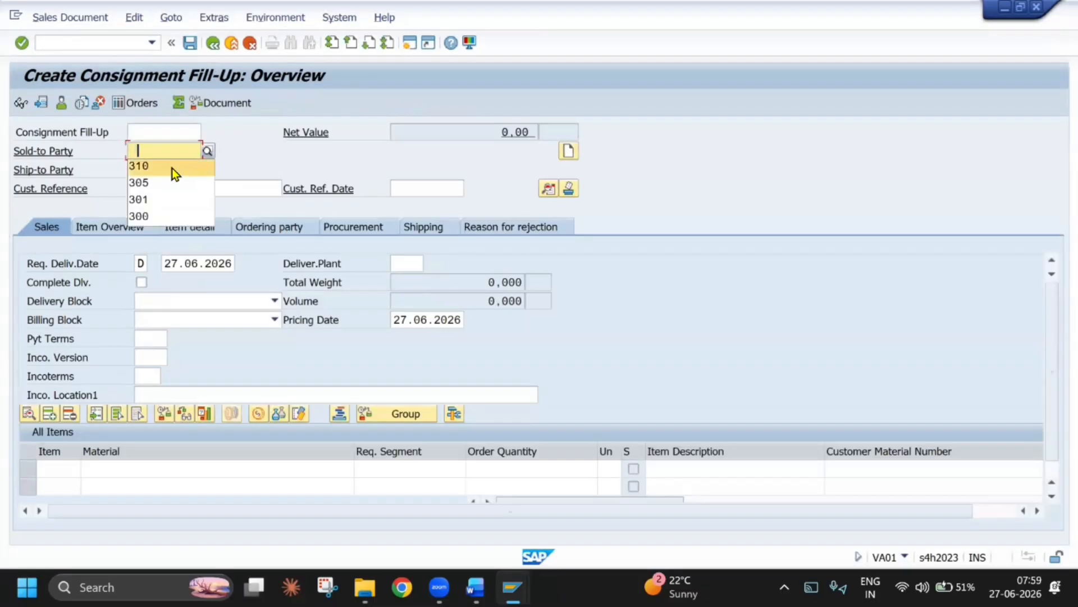
click(172, 167)
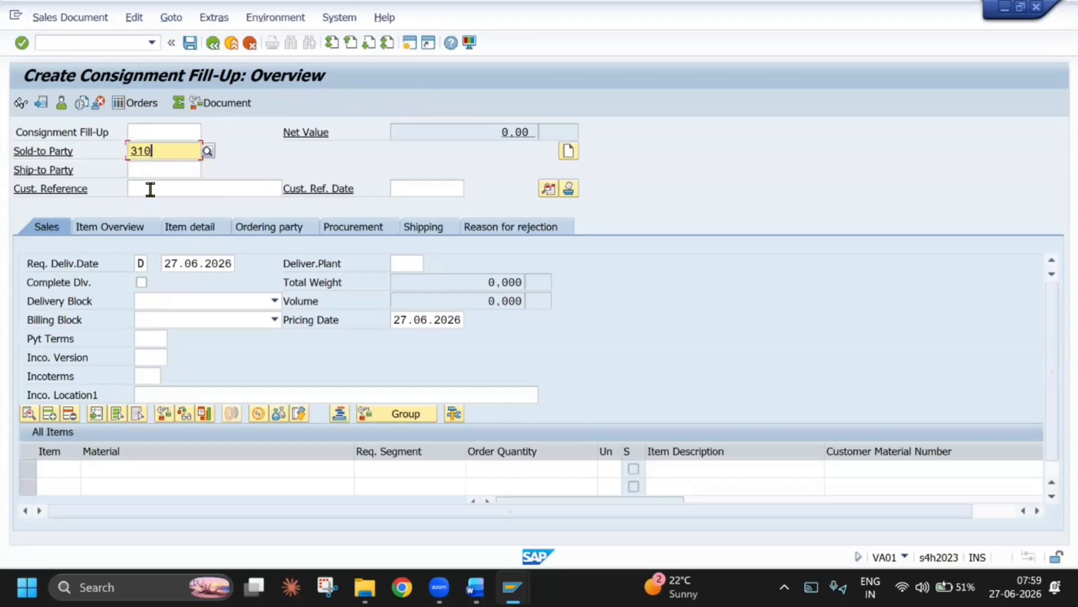
click(150, 188)
text(CONSIGNMENT FILL UP)
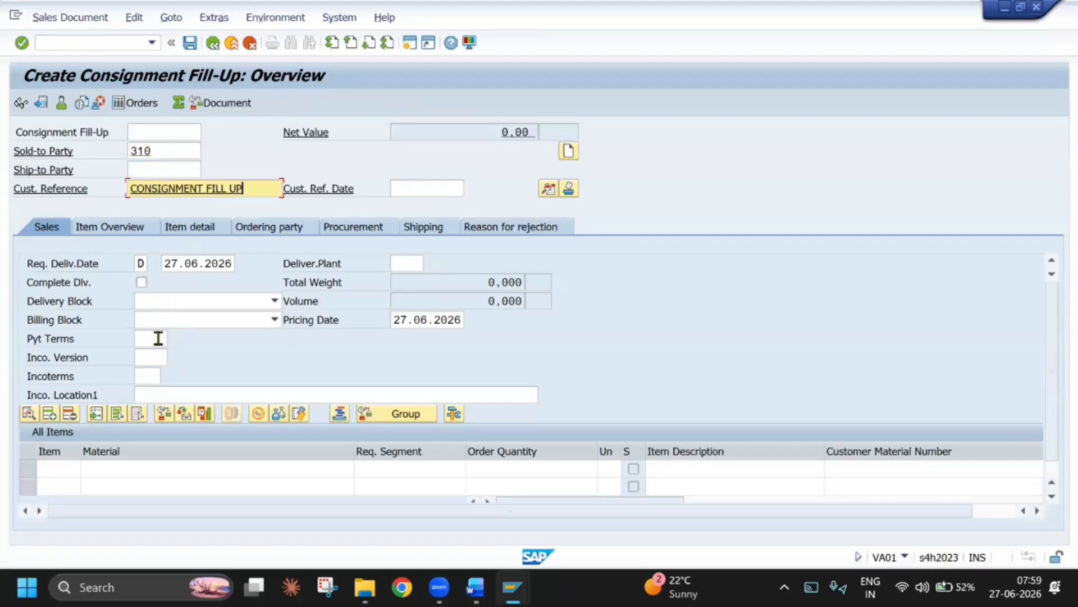
Set the order's payment terms to 0001 and its Incoterms to CFR with location T
click(150, 338)
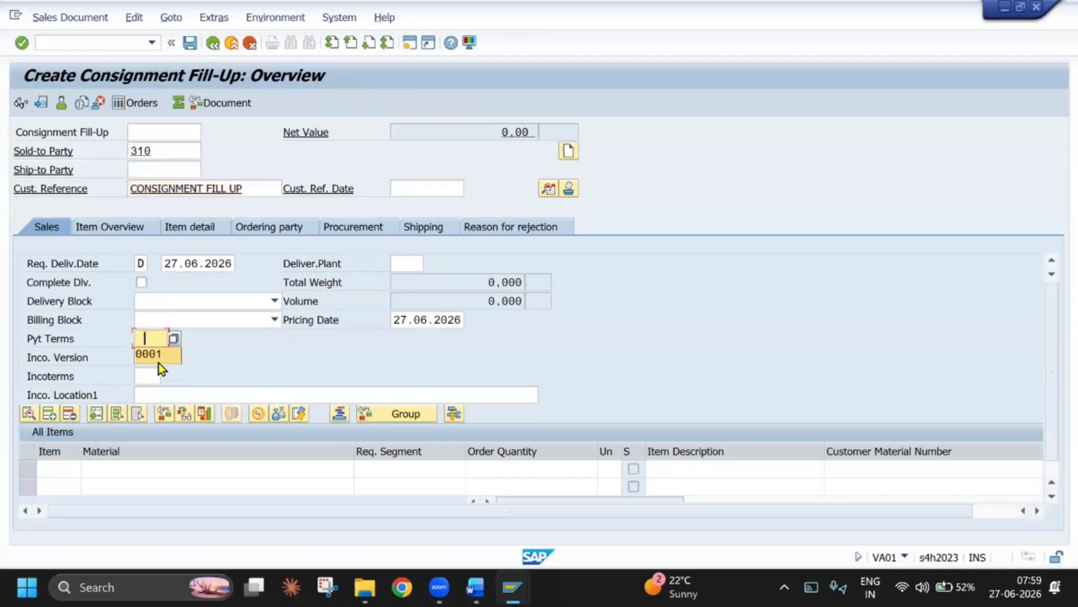
click(157, 354)
click(157, 377)
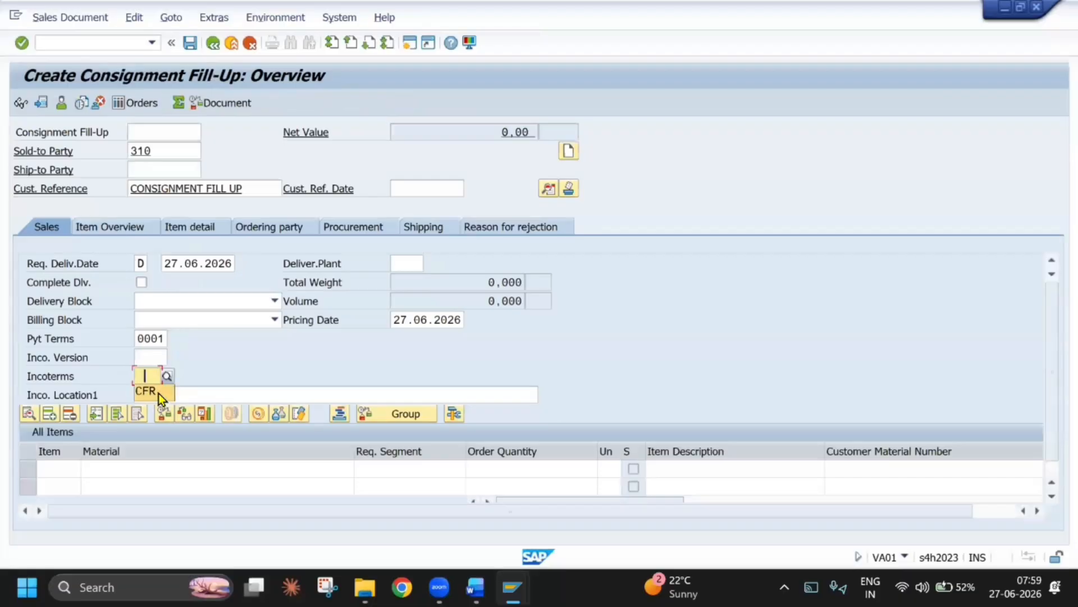
click(158, 393)
click(178, 391)
text(T)
Add material TECH BIKE as the first order item with an order quantity of 20
click(113, 470)
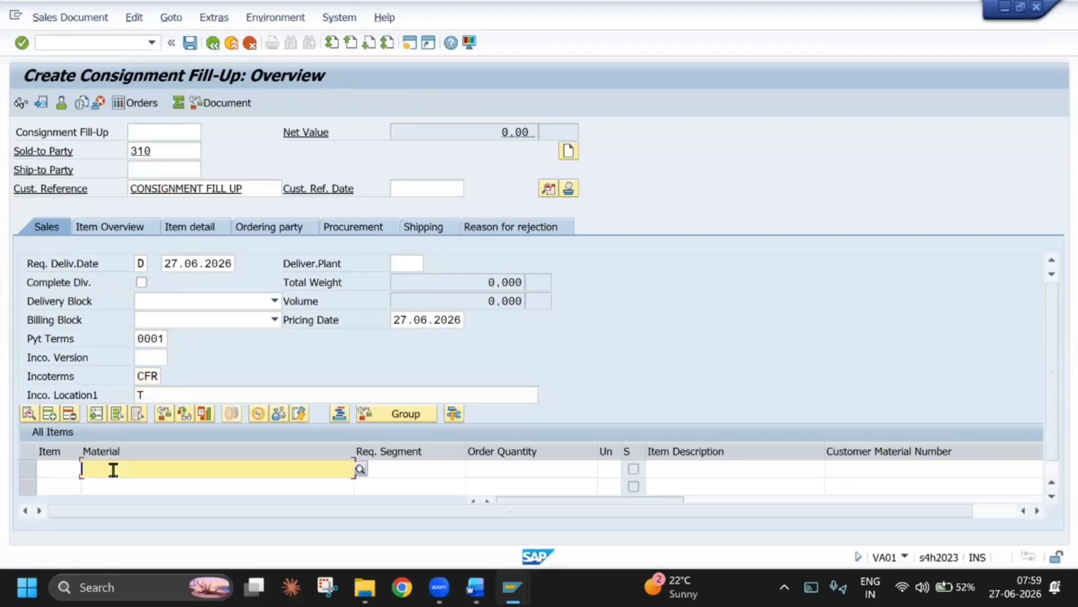
text(TECH BIKE)
click(550, 475)
text(10)
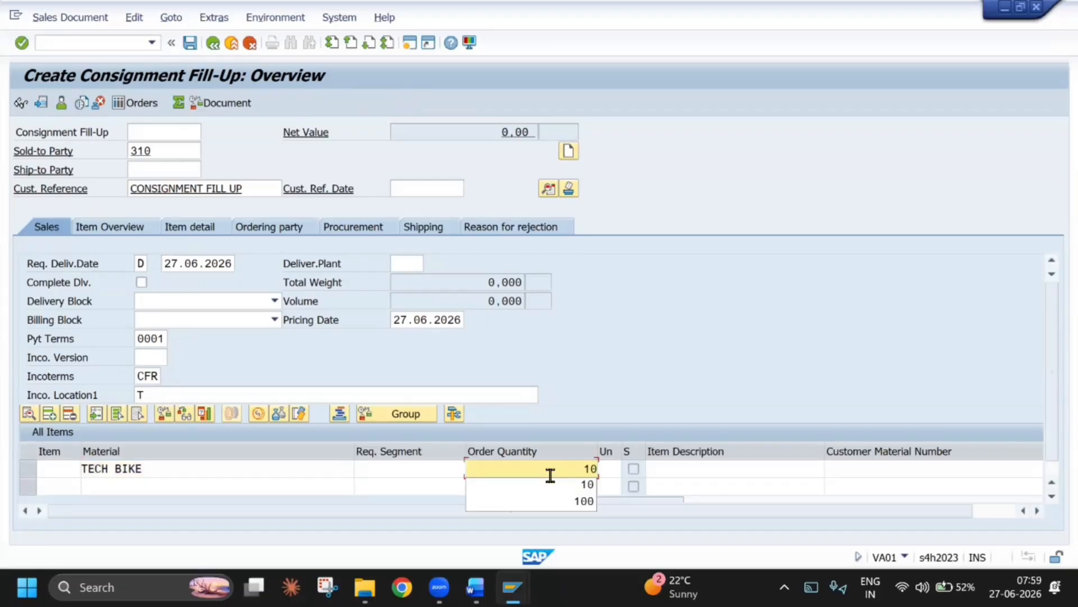
key(BackSpace)
key(BackSpace)
text(20)
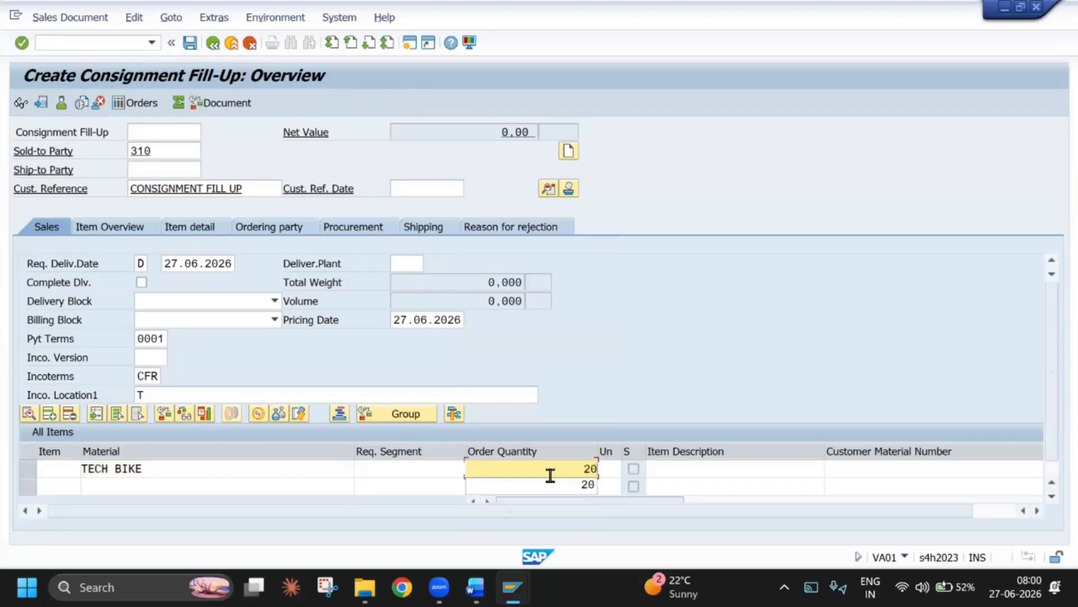
Assign the TECH BIKE item to plant TEPL with an amount of 100 and confirm the order entries
key(Tab)
key(Tab)
key(Tab)
key(Tab)
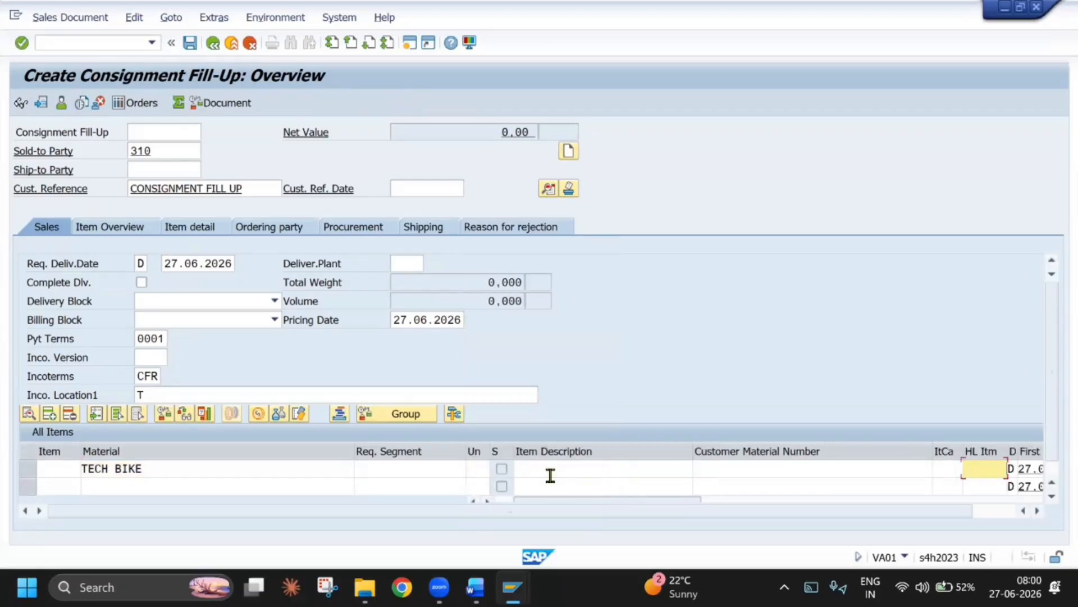
key(Tab)
text(TEPL)
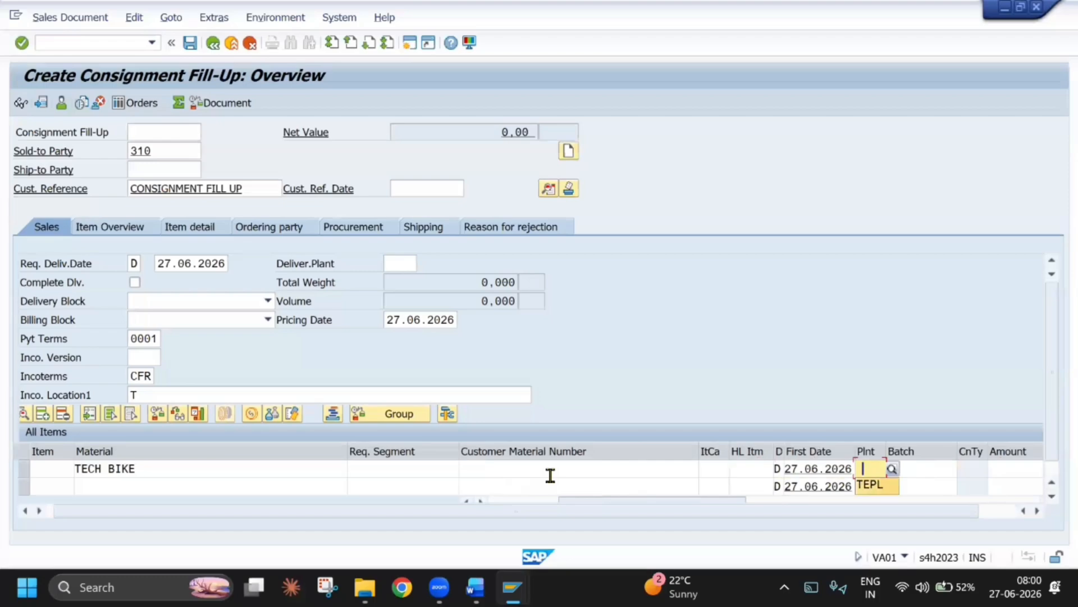
key(Tab)
key(Tab)
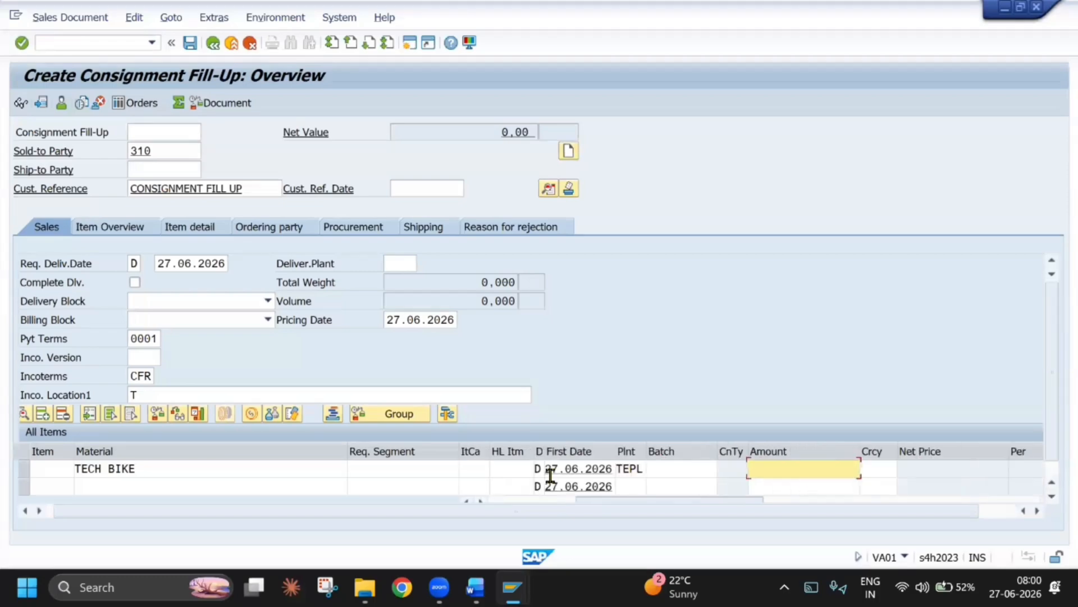
text(100)
key(Return)
key(Return)
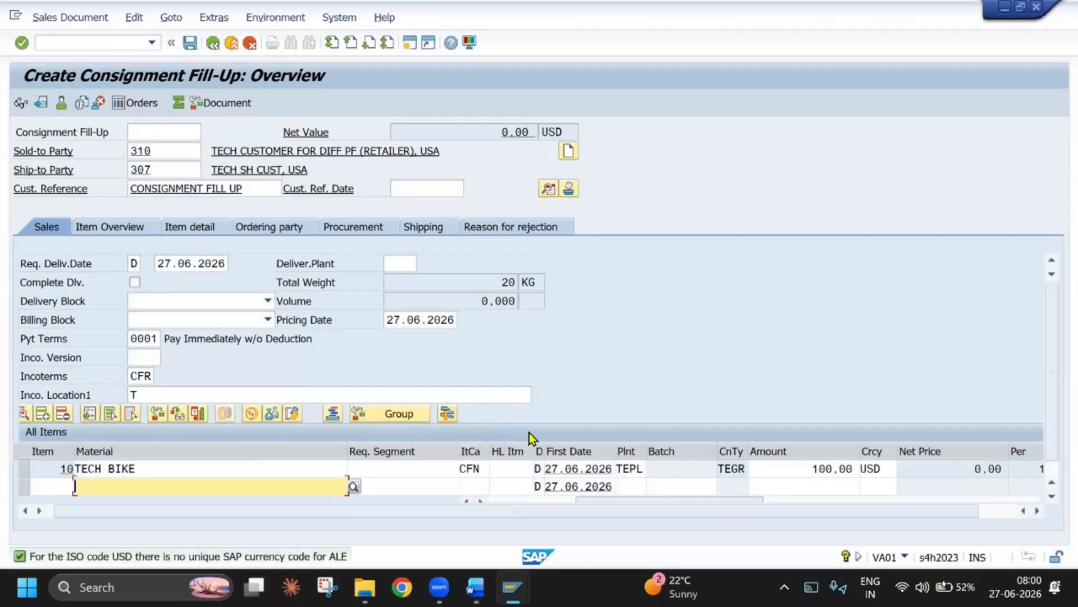
Switch to the Word training document and review the consignment fill-up pricing procedure error section
key(alt+Tab)
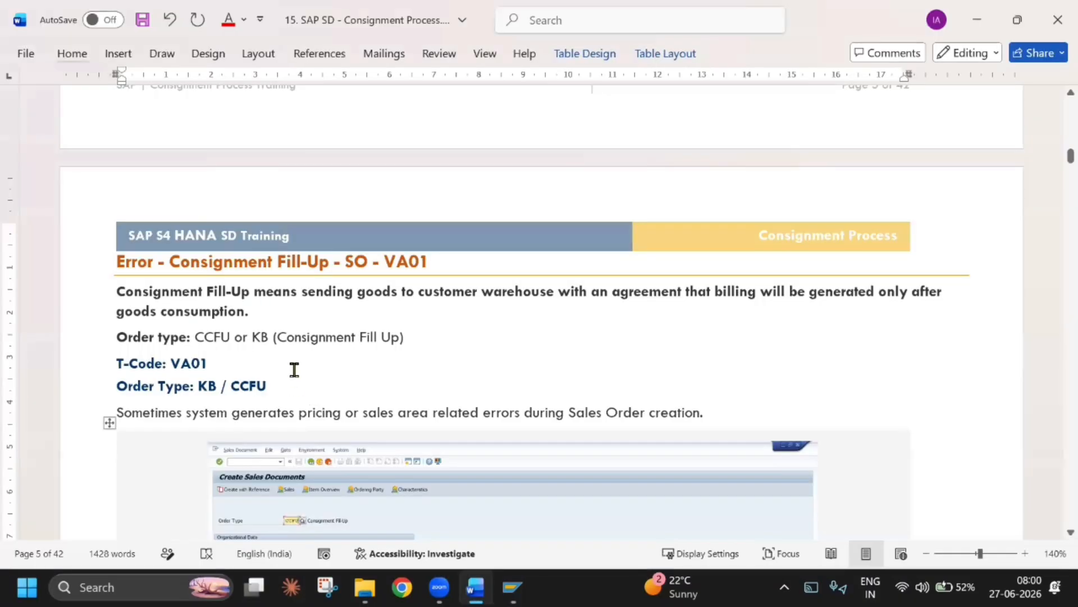
scroll(360, 395, down, 4)
scroll(360, 395, down, 5)
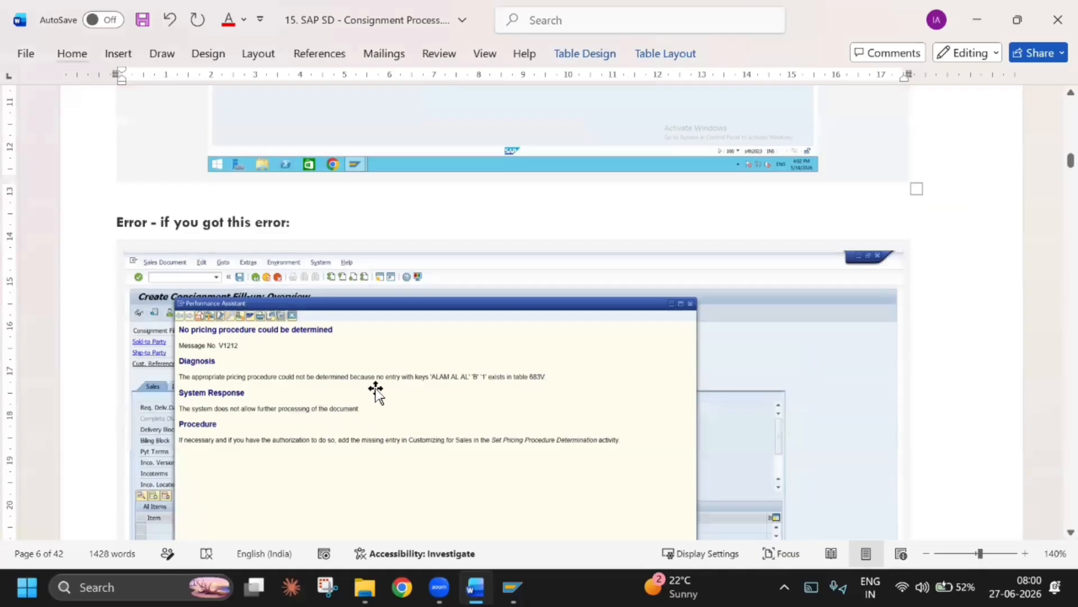
scroll(494, 438, down, 6)
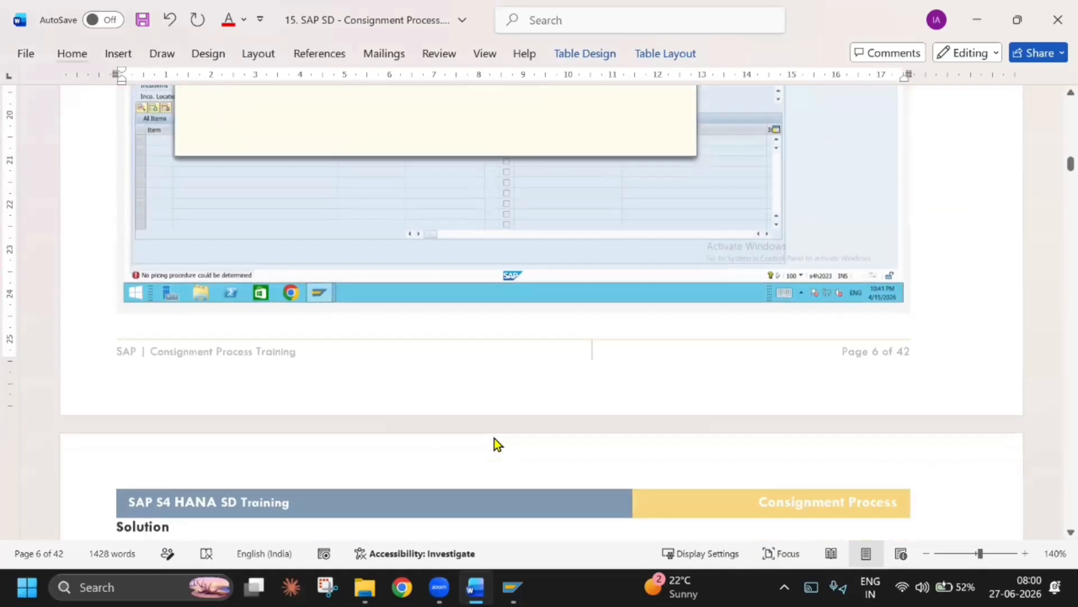
scroll(494, 438, up, 6)
Back in the SAP order, set shipping point TESP and storage location TESL in the TECH BIKE item's shipping data
key(alt+Tab)
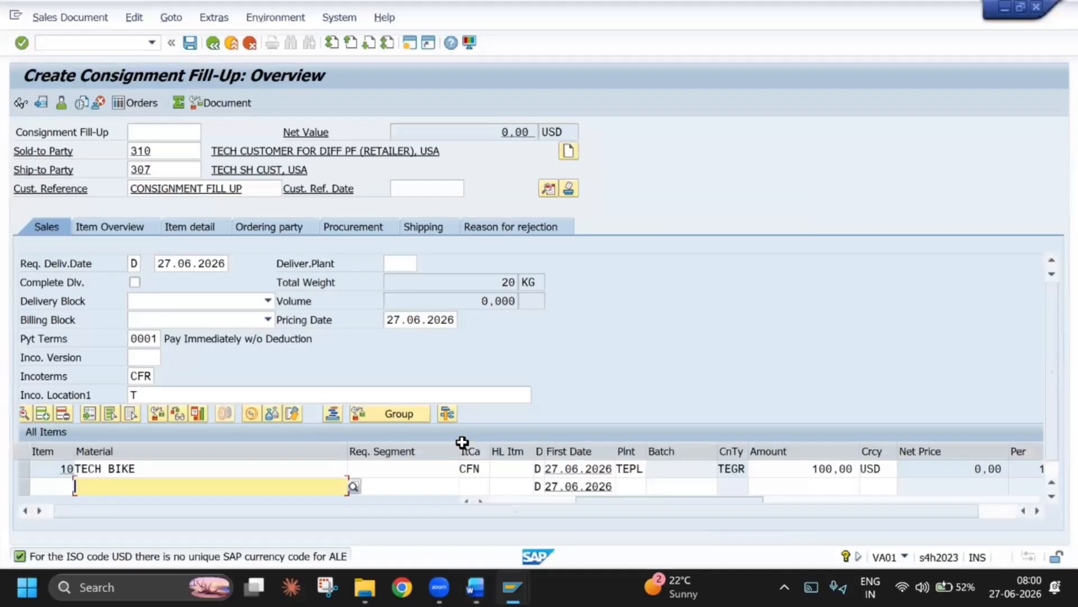
double_click(310, 469)
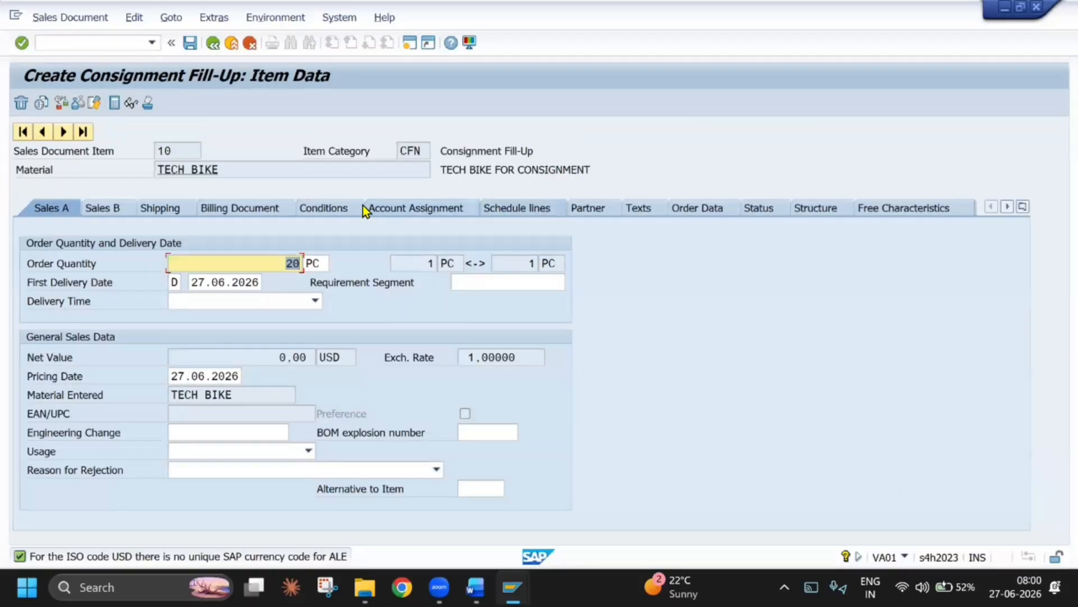
click(160, 209)
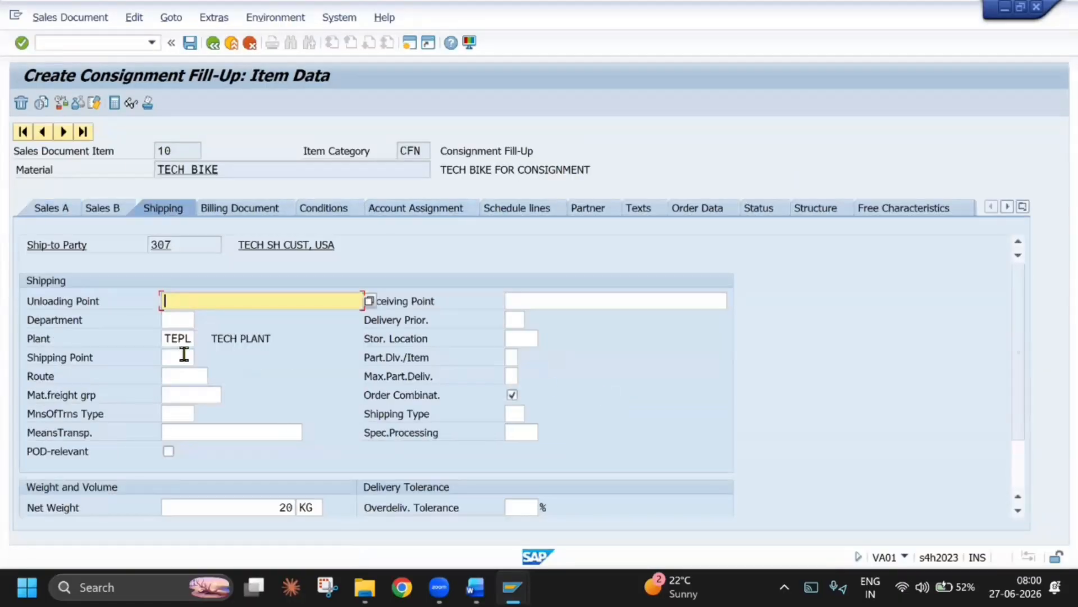
click(179, 357)
click(183, 369)
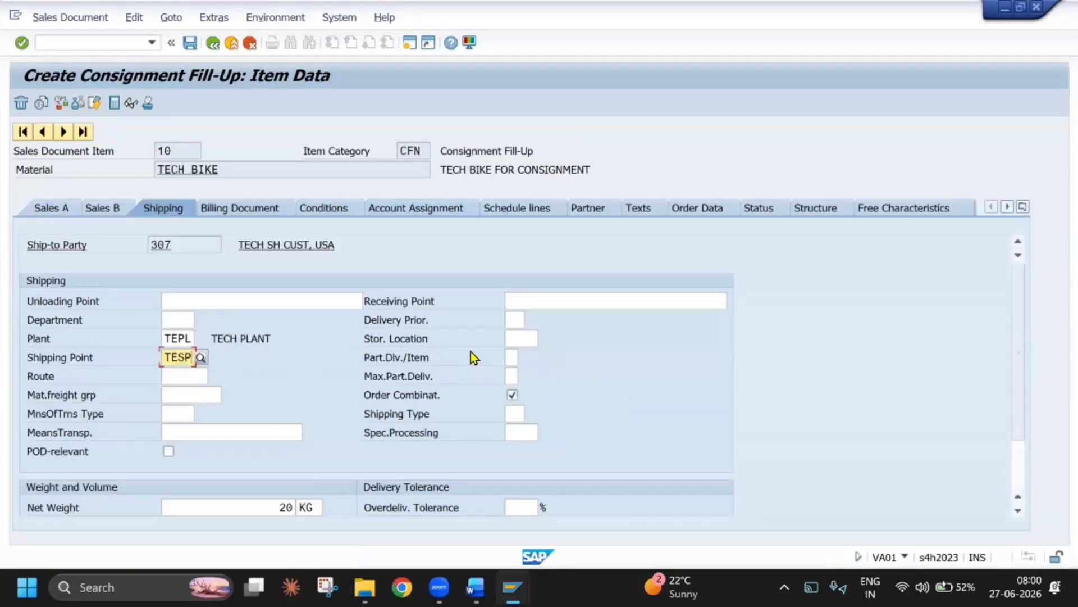
click(516, 338)
click(543, 356)
key(Return)
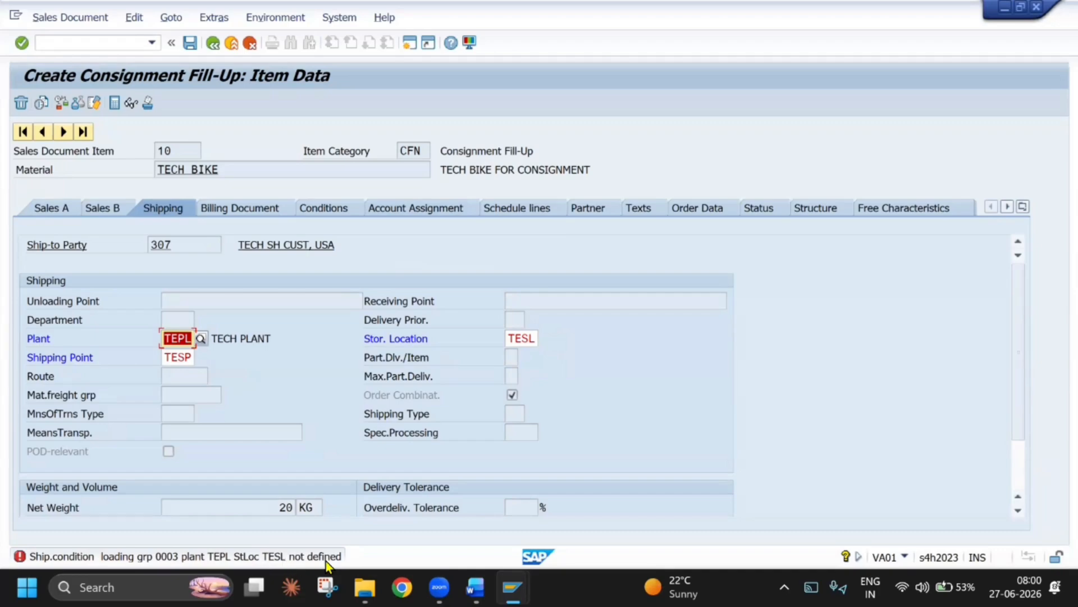
Open the detailed help for the undefined shipping point combination message and follow its Proceed link
double_click(266, 557)
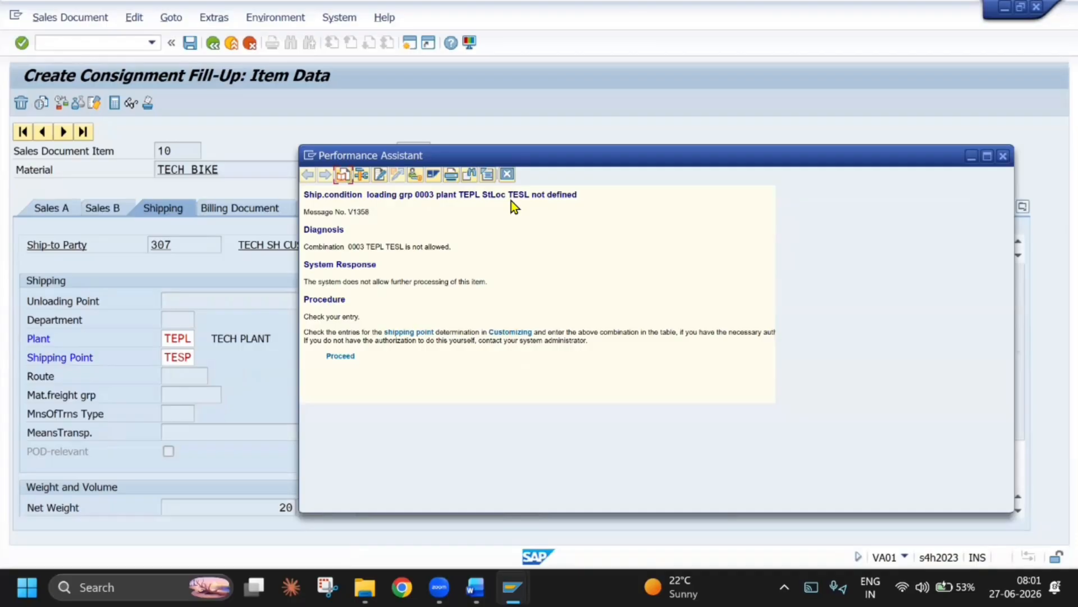
click(338, 356)
click(1003, 155)
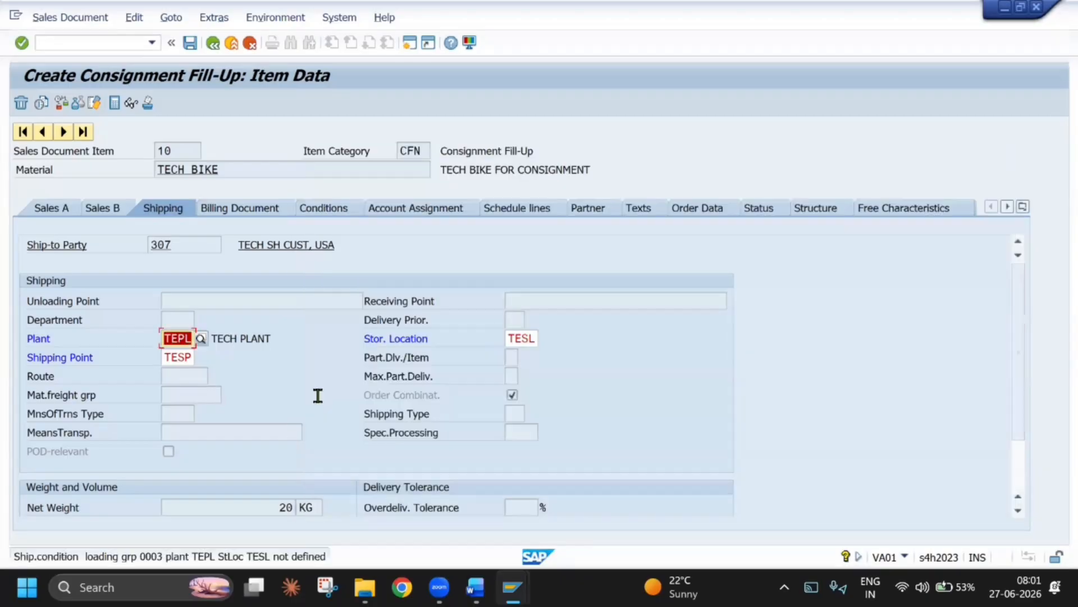
click(201, 554)
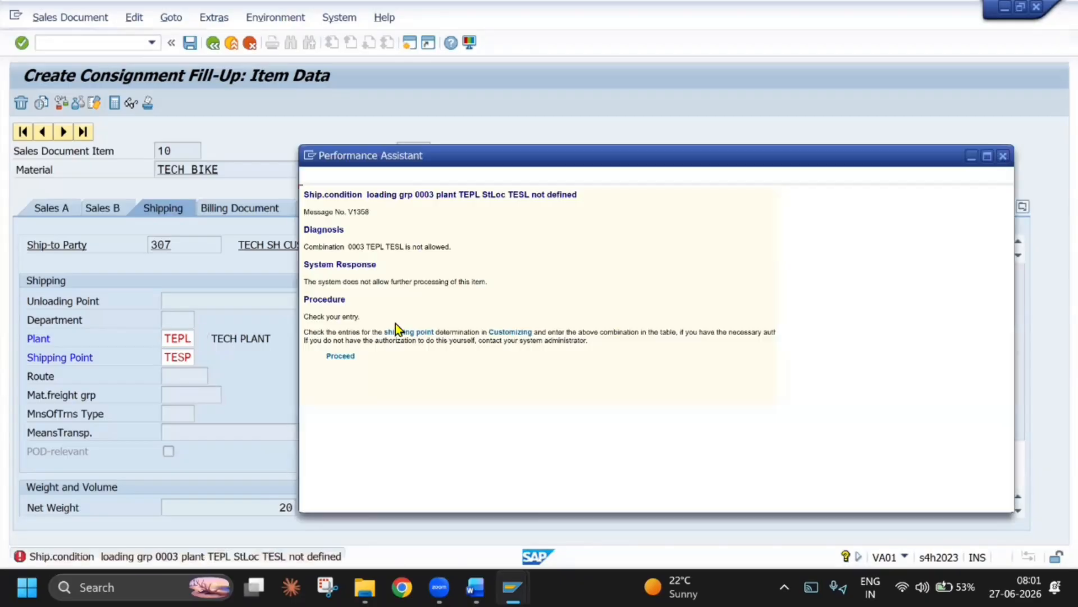
click(347, 354)
Switch to the Word training document, examine the fill-up error and pricing procedure correction steps, and return to the SAP message help
scroll(391, 318, down, 6)
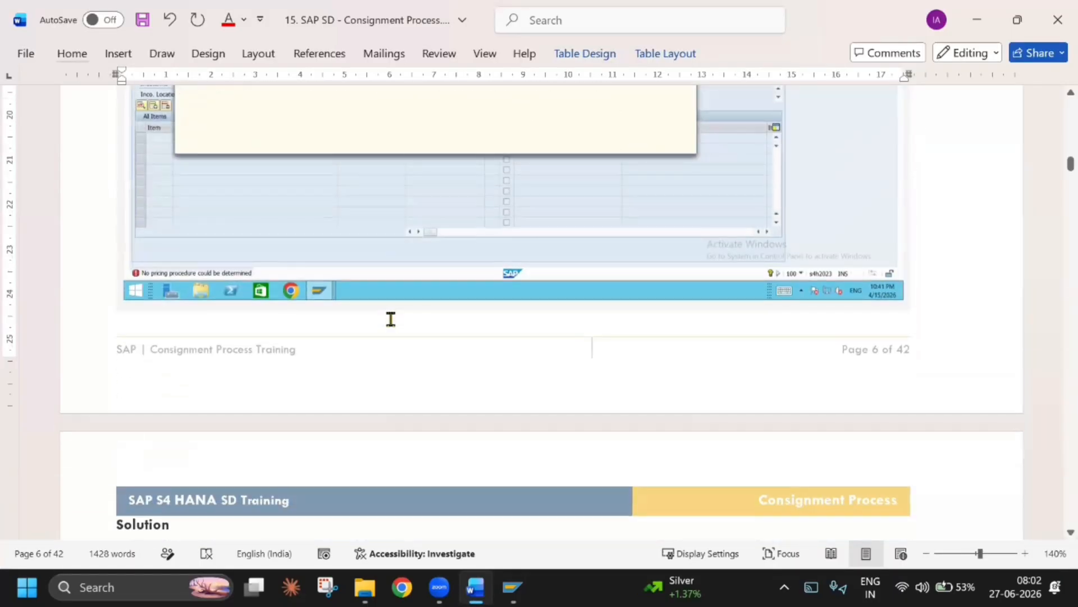
scroll(390, 318, down, 10)
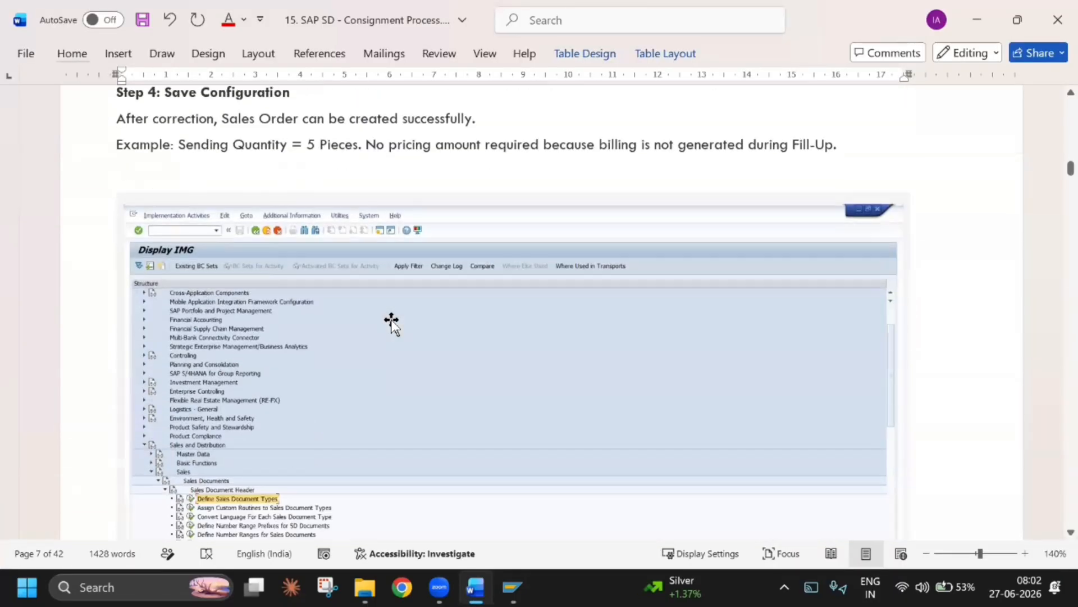
scroll(391, 321, down, 4)
scroll(392, 322, up, 7)
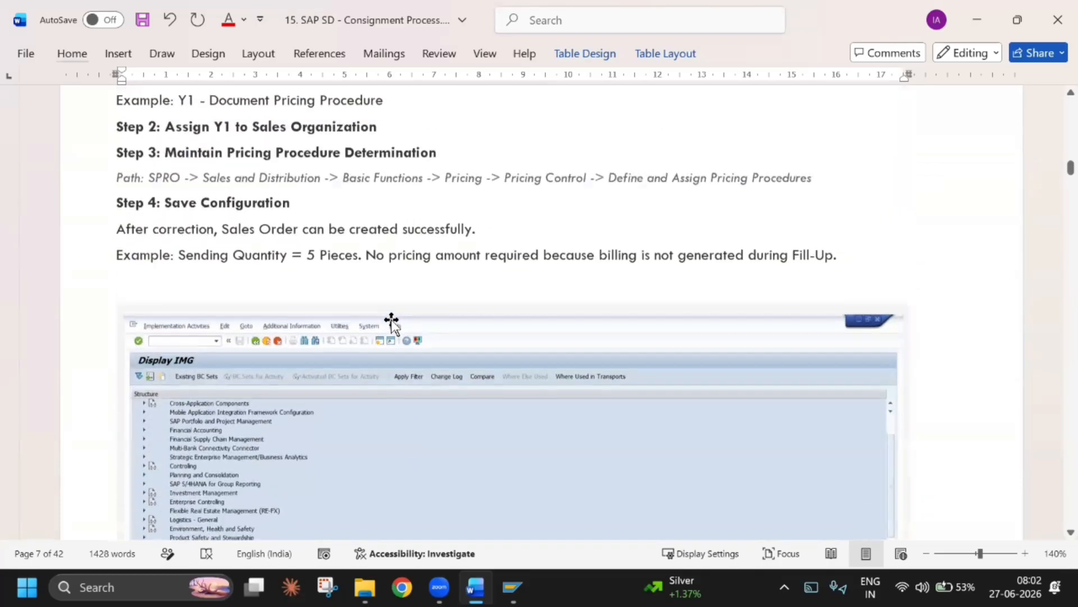
click(220, 553)
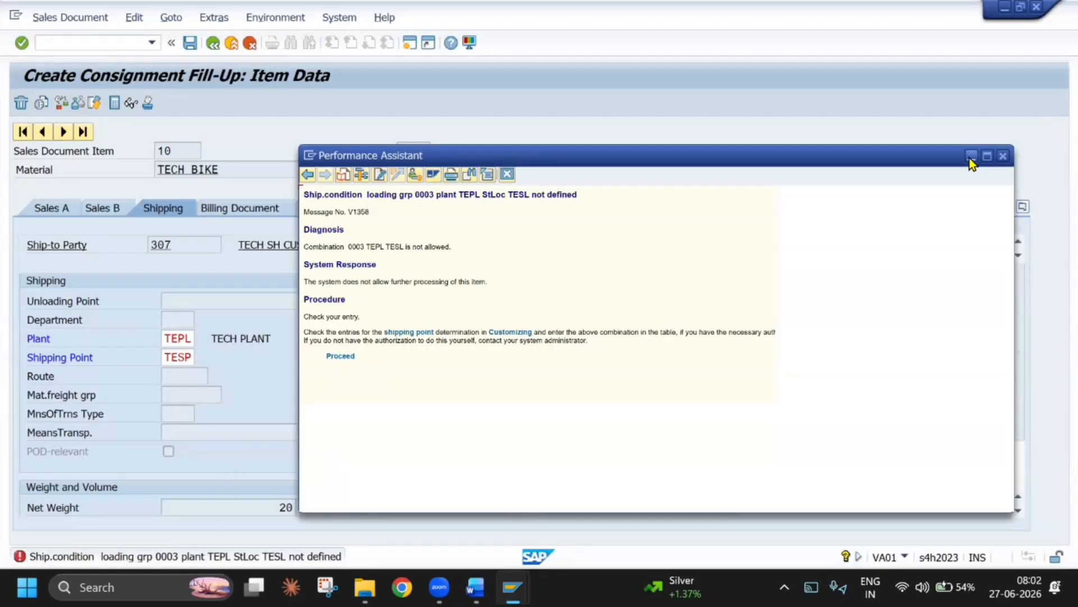
Put the message help window aside and open the Customizing Implementation Guide in a new session with /NSIMG
click(1003, 158)
click(408, 45)
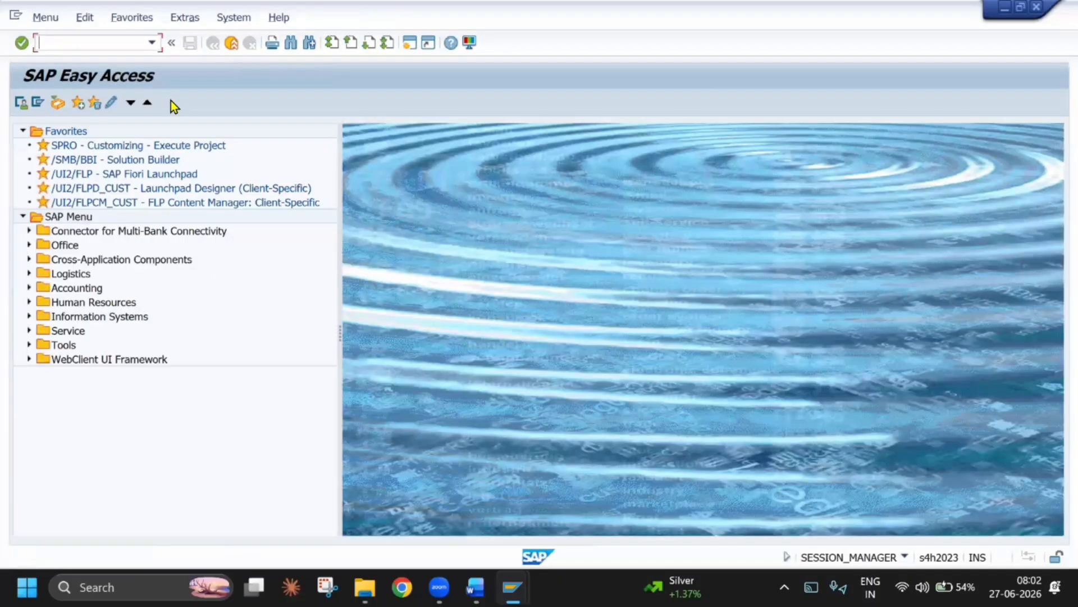
text(/NSIMG)
key(Return)
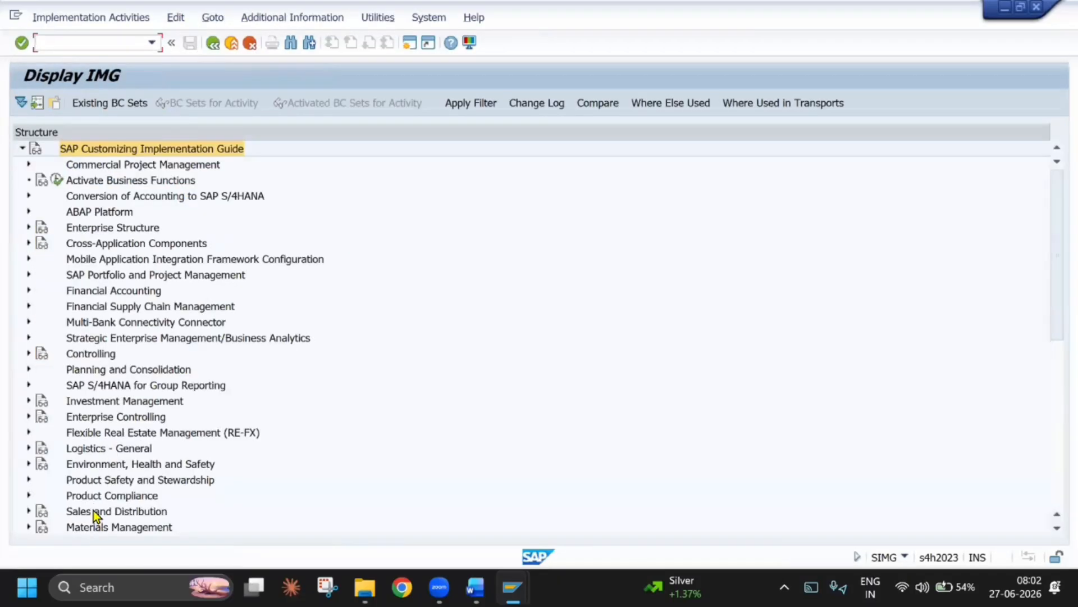
Expand Logistics Execution in the Implementation Guide and go to its Shipping node, leaving Sales and Distribution collapsed
double_click(93, 510)
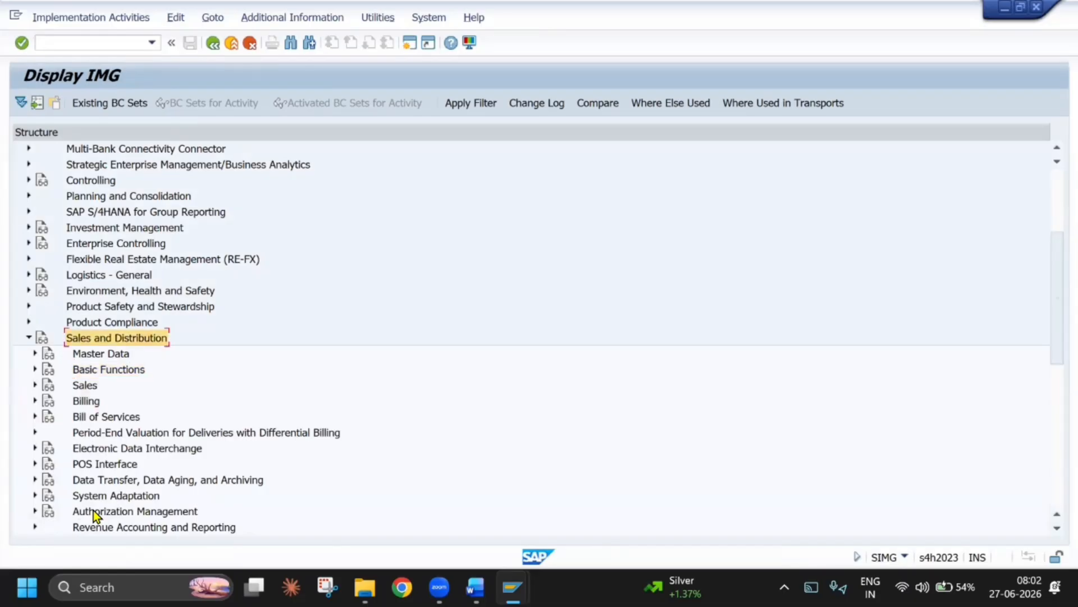
key(Left)
key(Down)
key(Down)
key(Down)
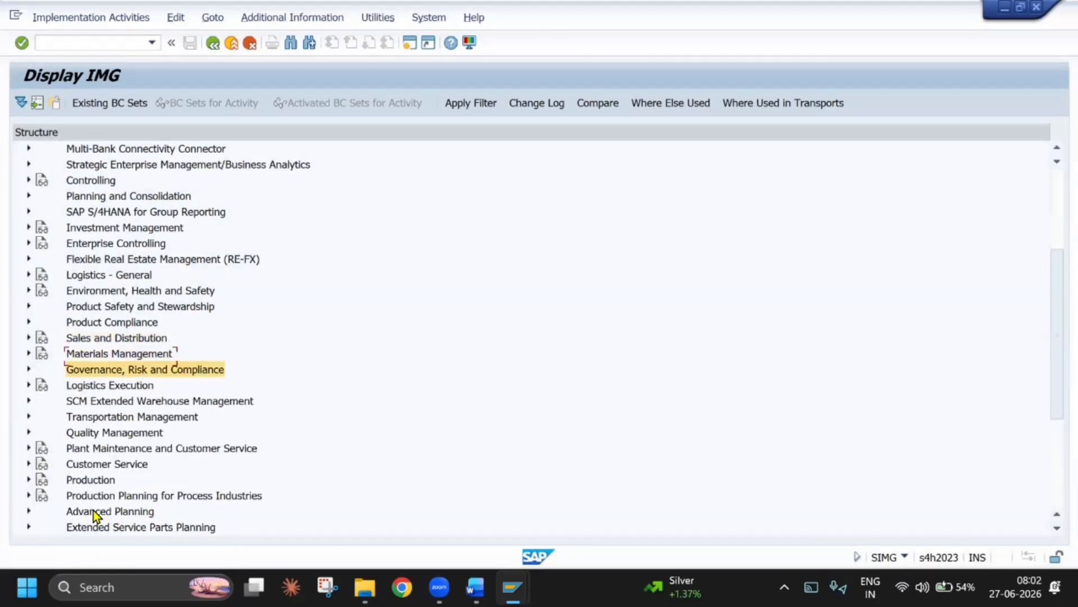
key(Right)
key(Down)
key(Down)
key(Down)
key(Down)
key(Down)
key(Down)
Under Shipping, Basic Shipping Functions, Shipping Point and Goods Receiving Point Determination, open the Assign Shipping Points According to Storage Location activity
key(Down)
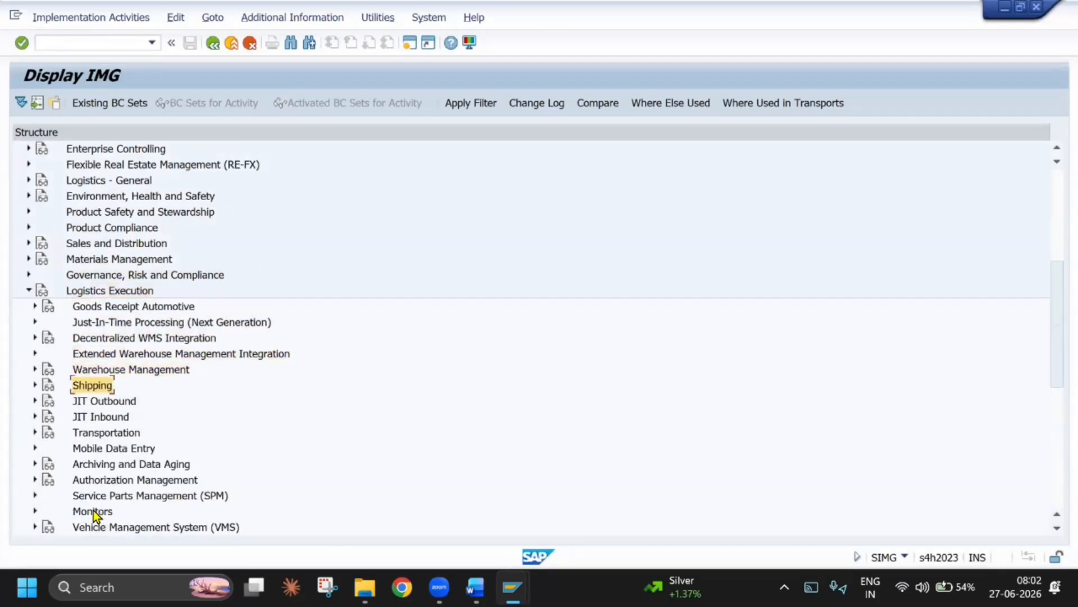
key(Right)
key(Down)
key(Right)
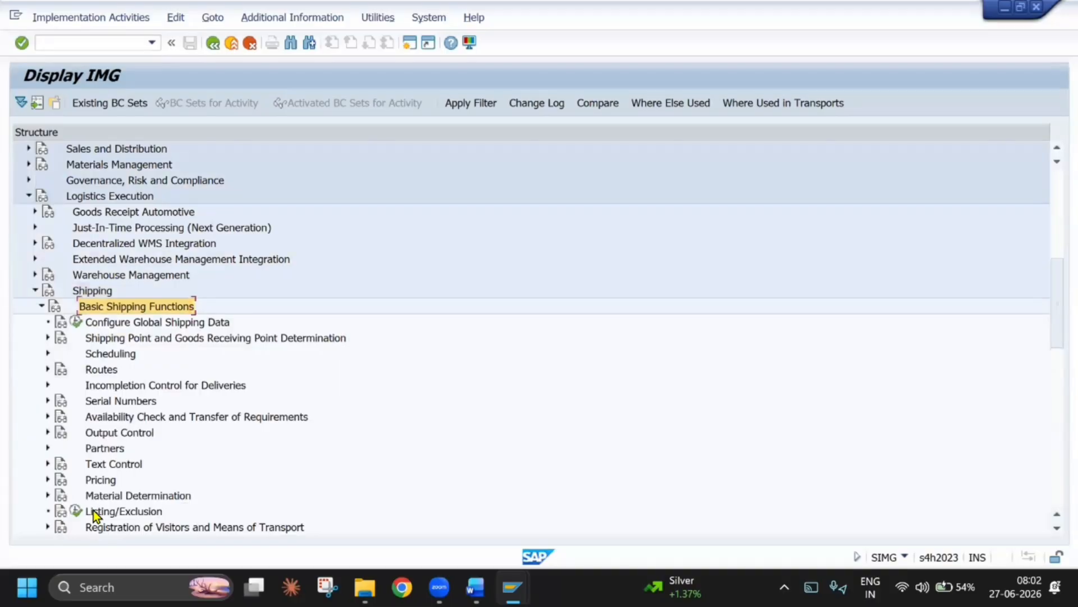
key(Down)
key(Down)
key(Down)
key(Down)
key(Down)
key(Up)
key(Up)
key(Up)
key(Right)
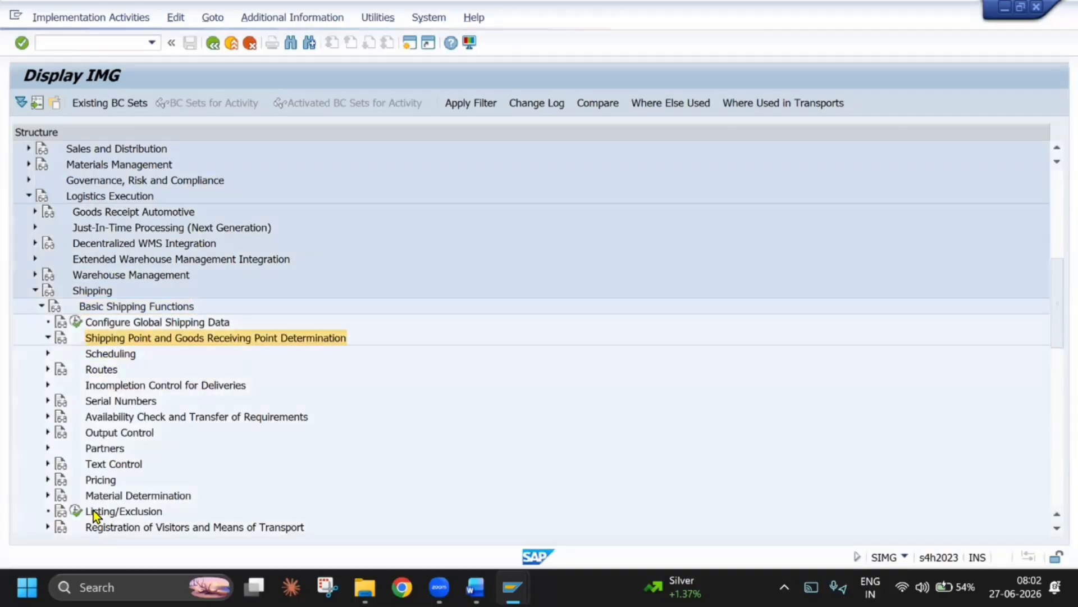
click(236, 466)
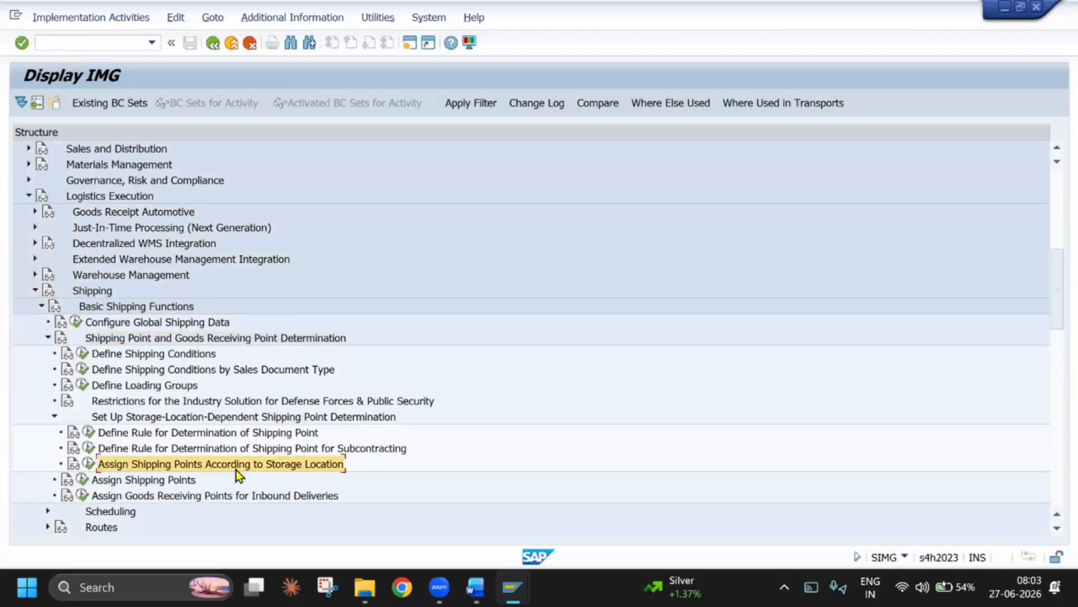
click(95, 470)
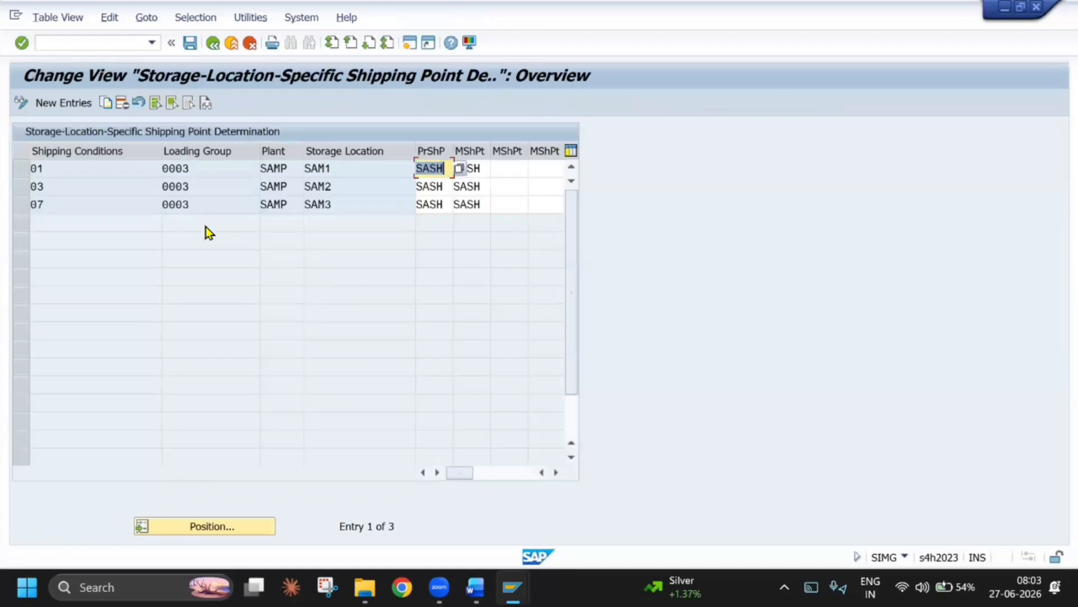
Start new entries for storage-location-specific shipping point determination and bring up the error message help for the missing combination
click(83, 104)
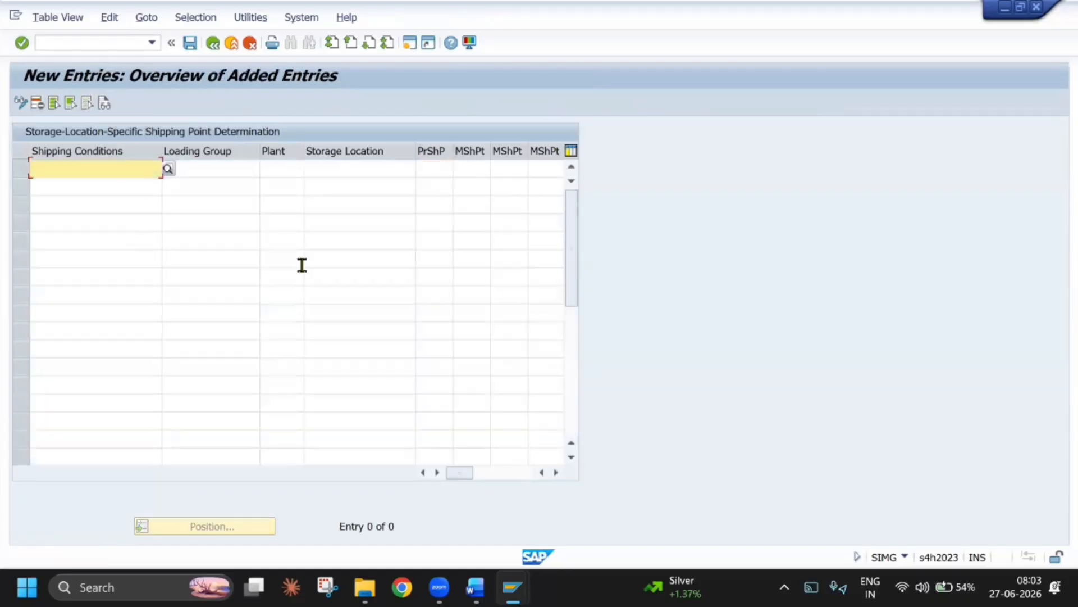
key(alt+Tab)
click(651, 241)
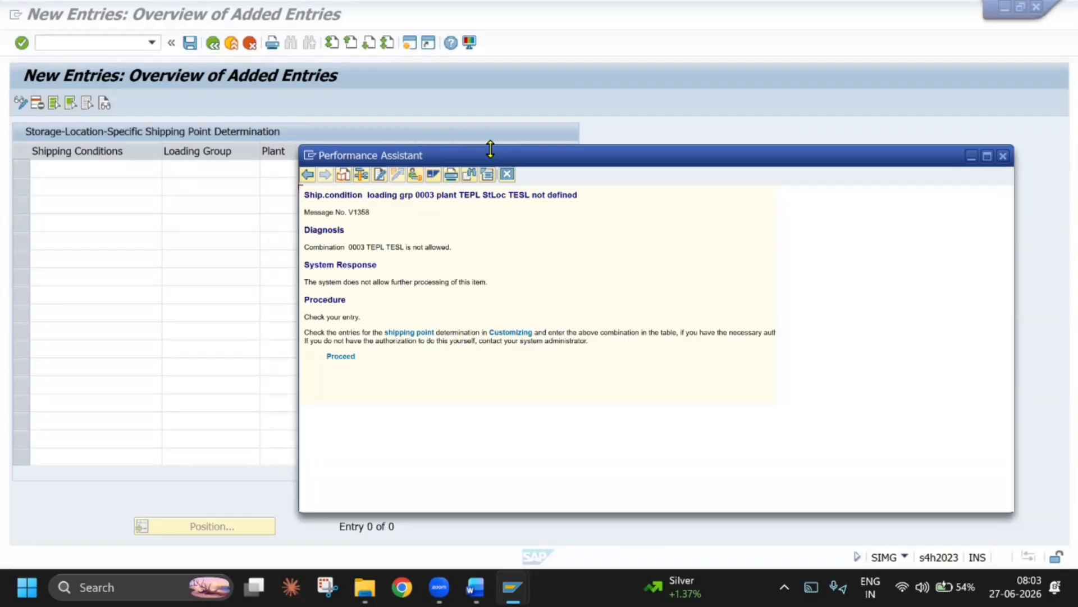
Close the message help and assign shipping condition CC (Consi / Ret. Issue) to the first new entry
drag(489, 161, 491, 205)
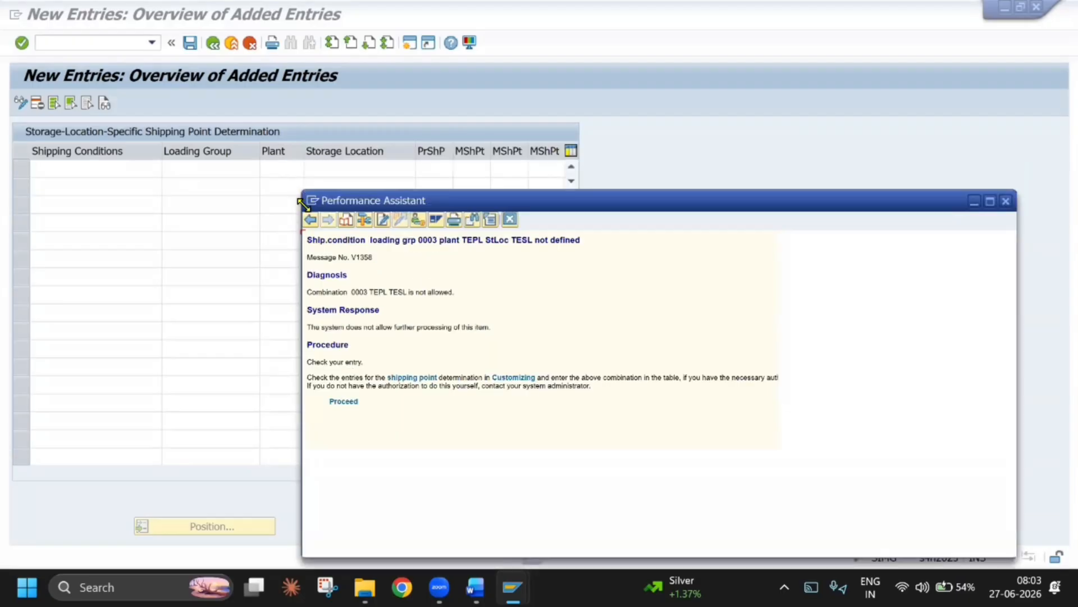
click(1006, 202)
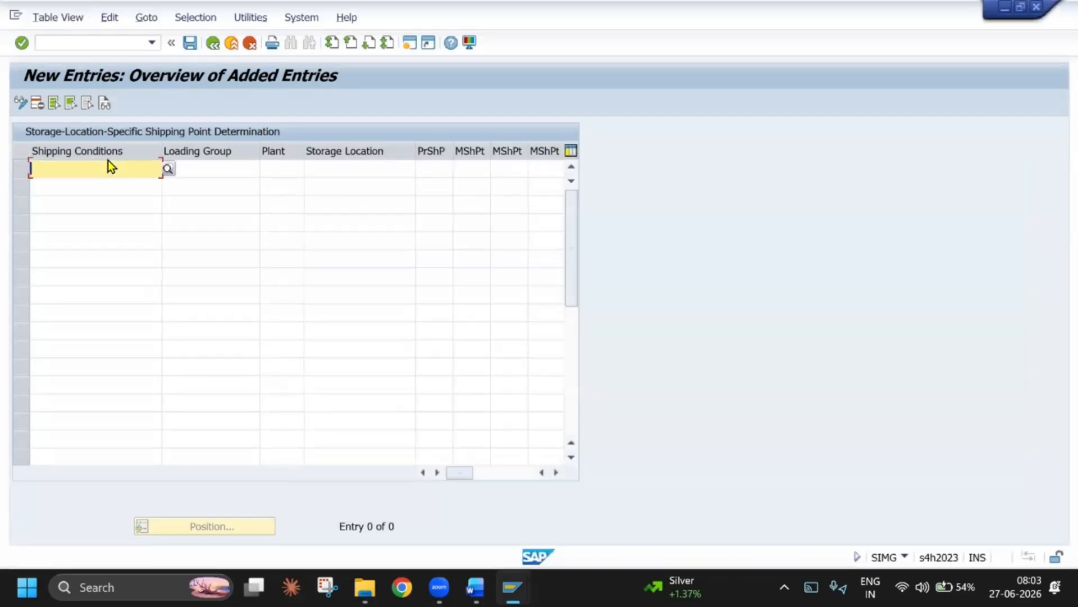
click(166, 169)
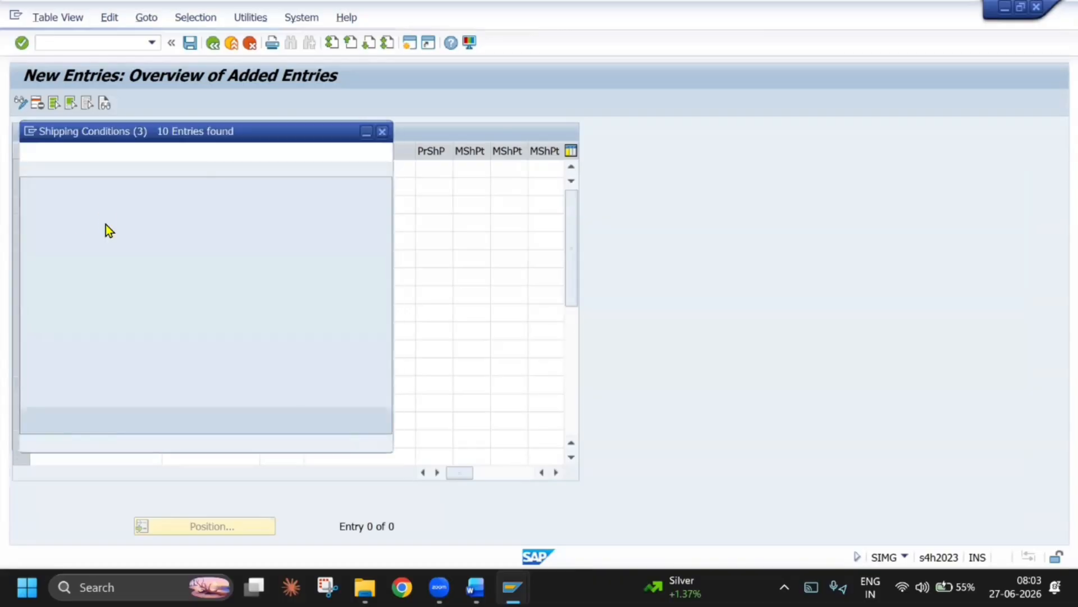
double_click(88, 329)
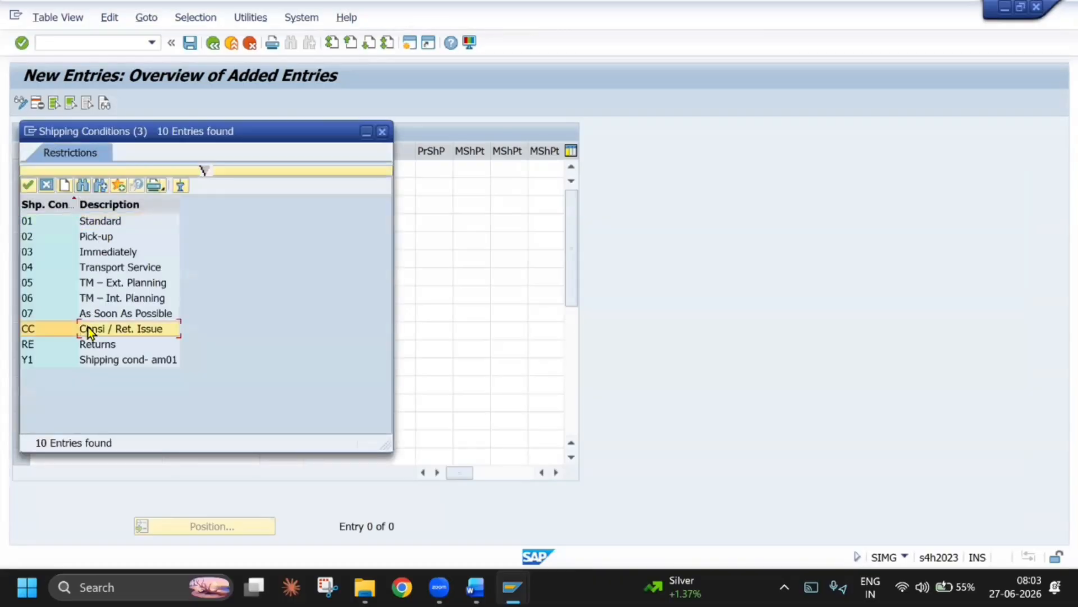
Complete the new entry with loading group 0003, plant TEPL and storage location TESL, and save it
click(201, 167)
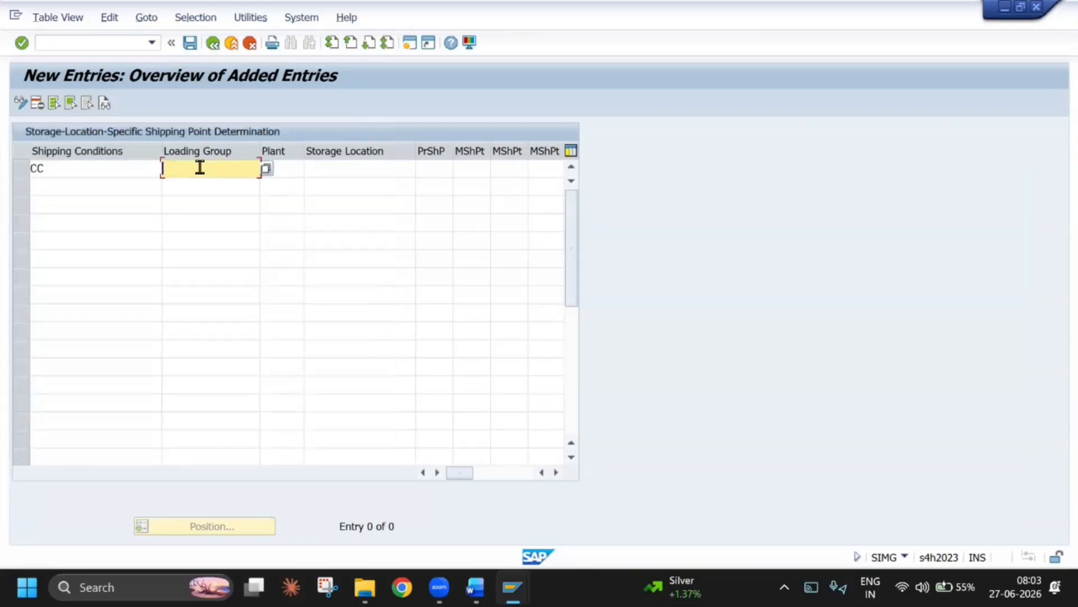
text(0003)
key(Tab)
text(TE)
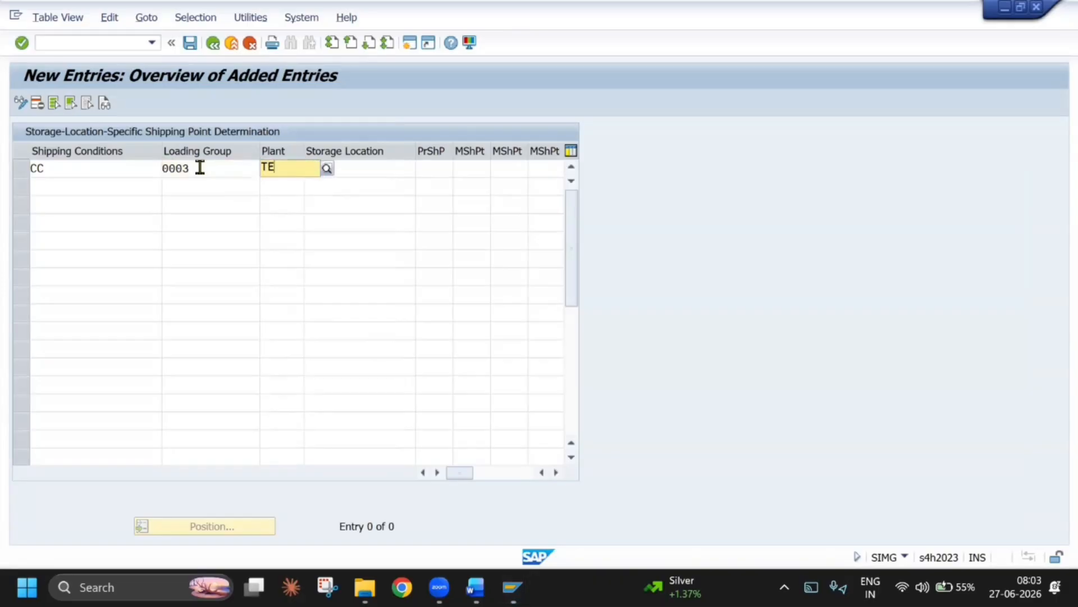
key(Tab)
text(TES)
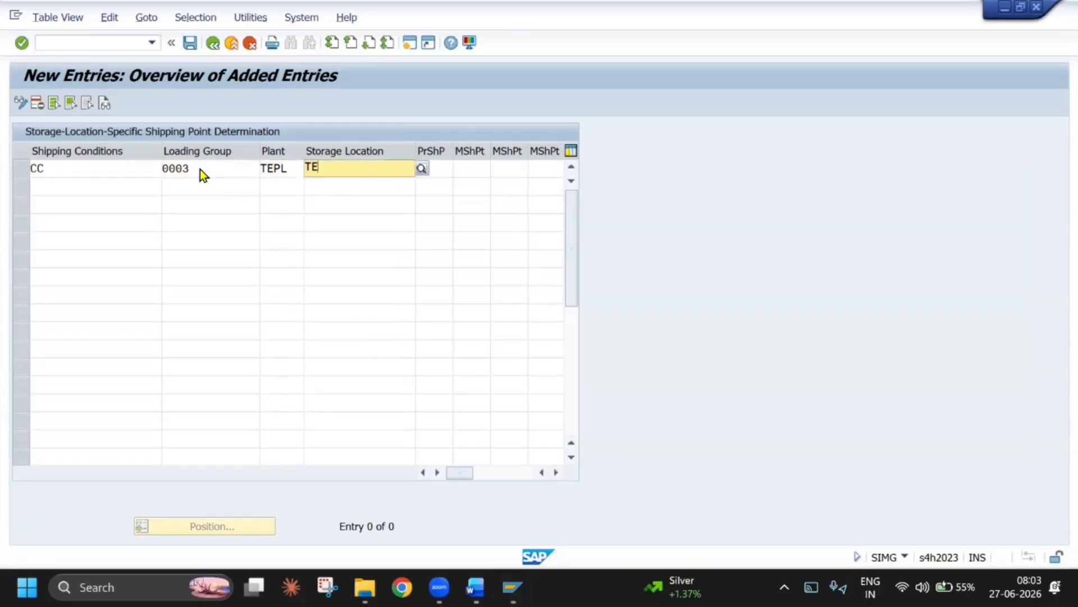
key(Return)
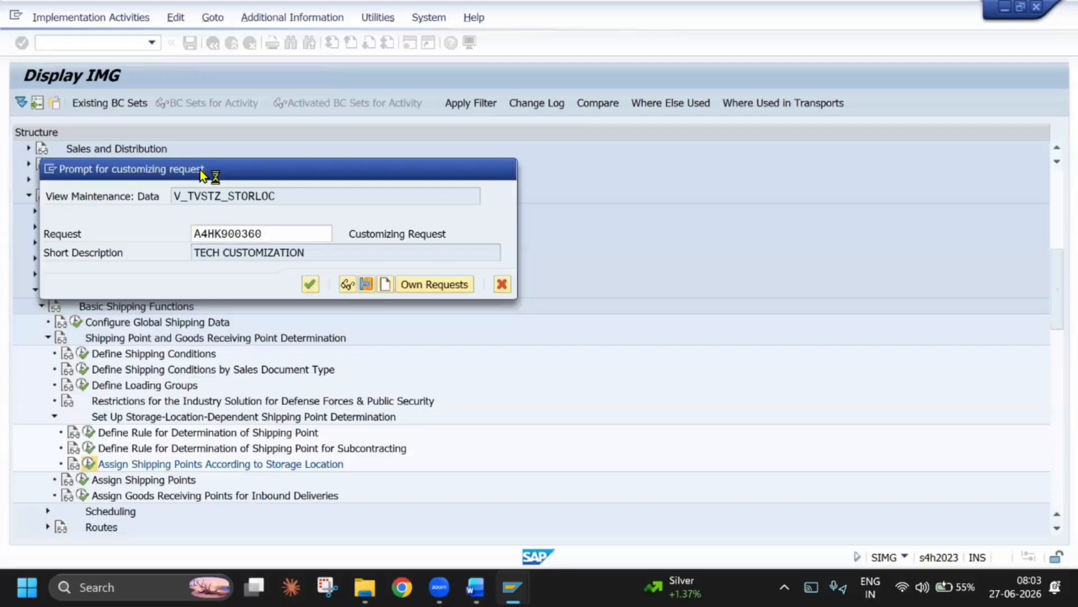
key(Return)
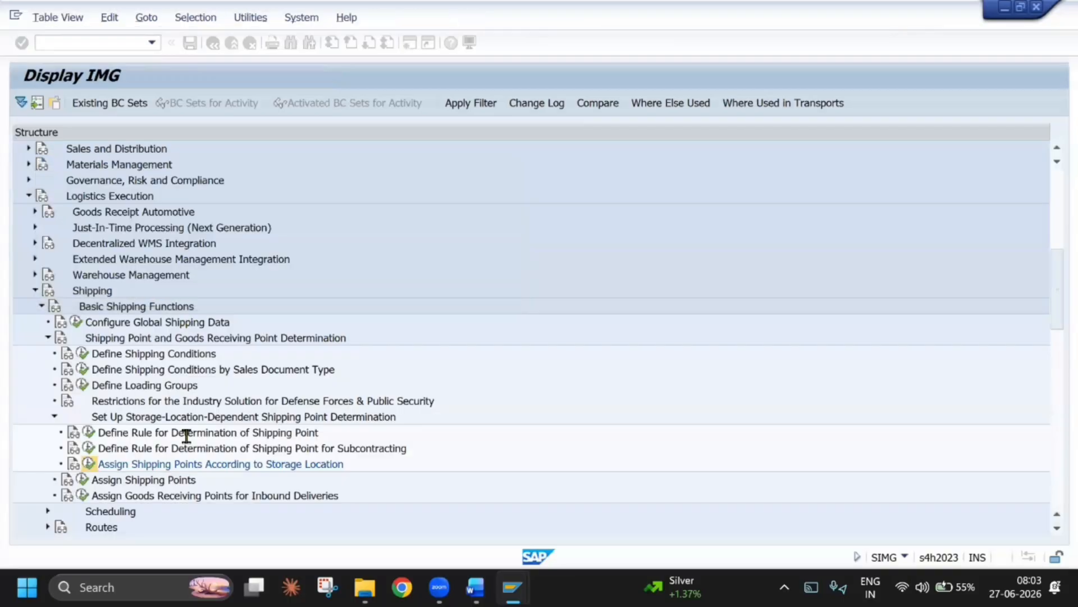
Switch back to the consignment fill-up order session and restart VA01 with order type CCFU
key(alt+Tab)
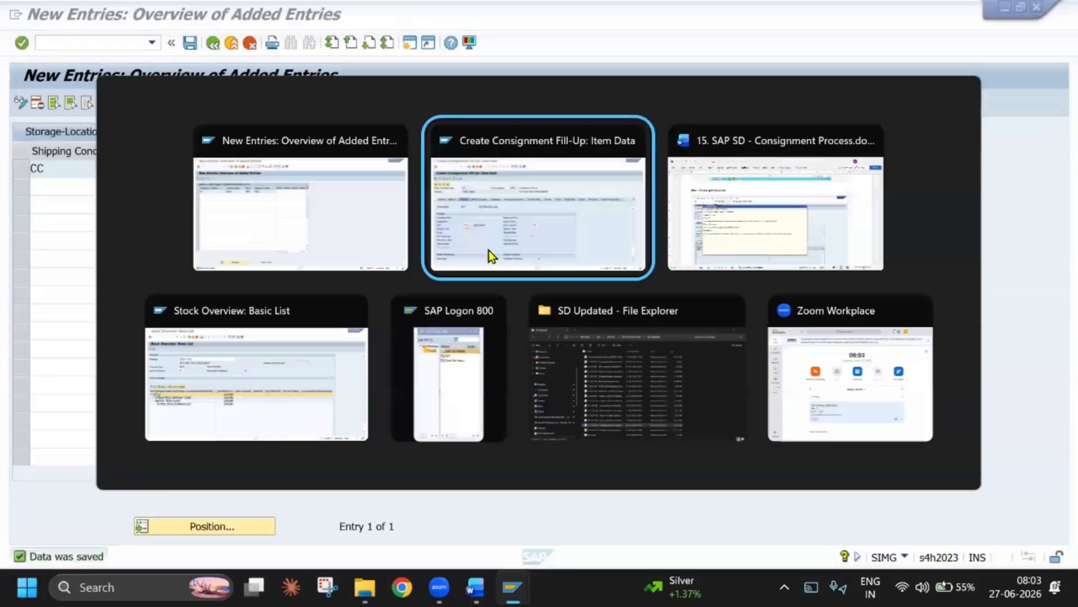
click(590, 231)
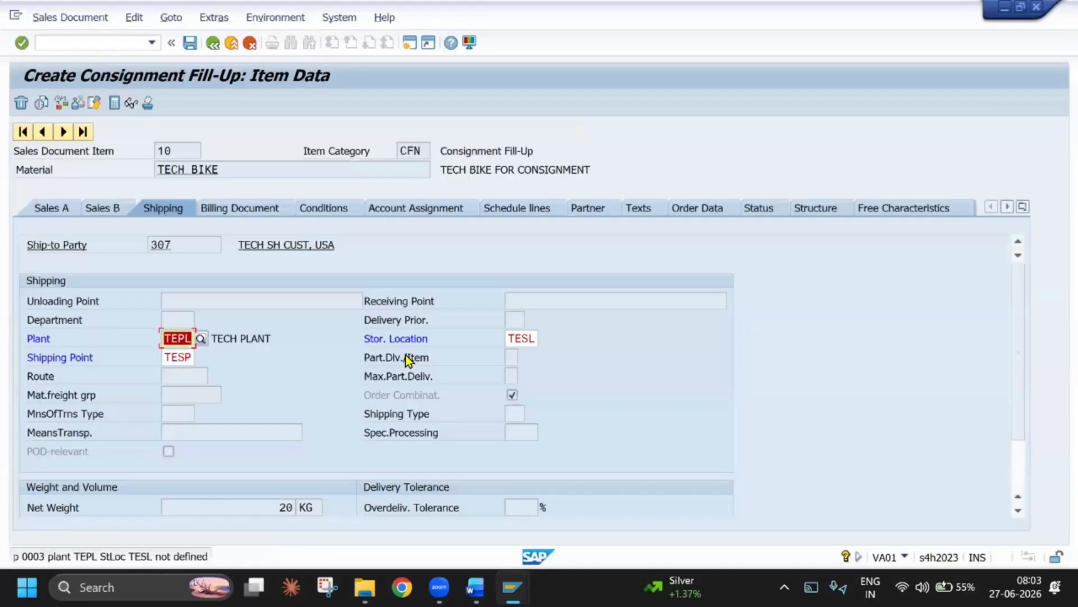
click(153, 44)
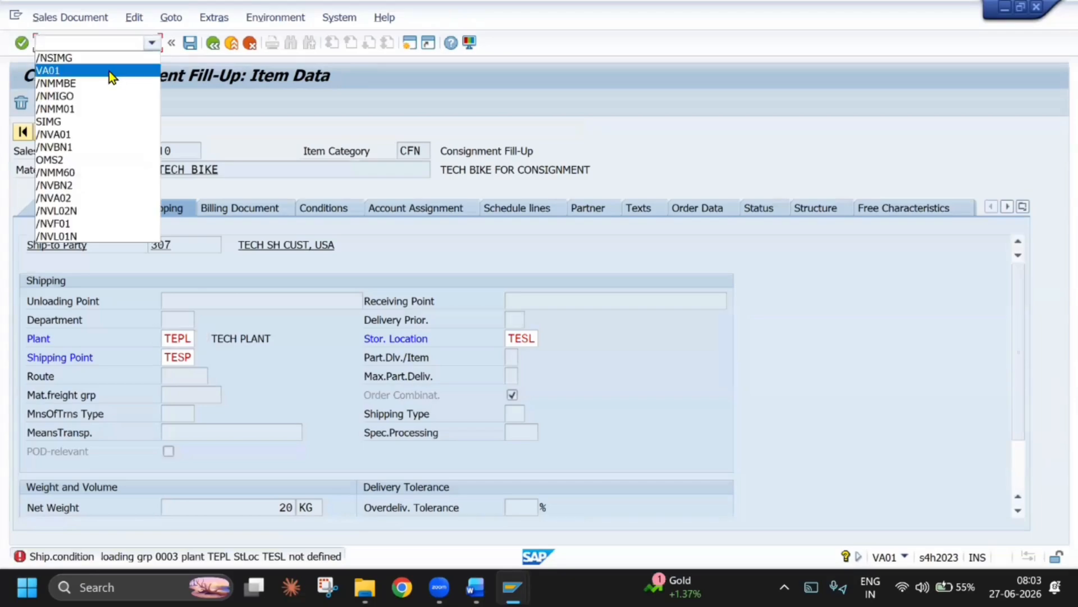
click(90, 70)
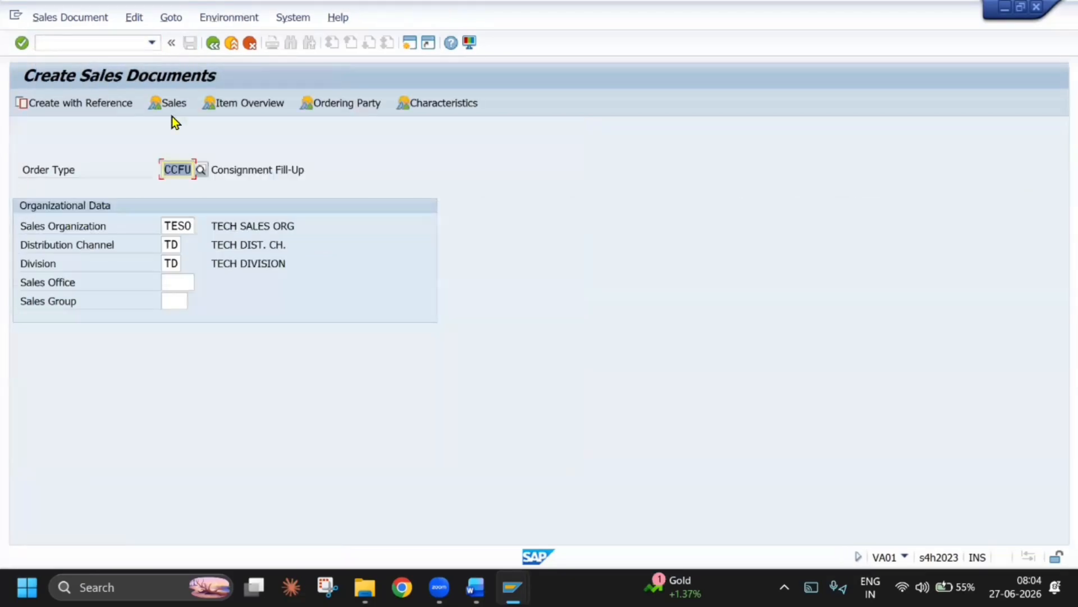
key(Return)
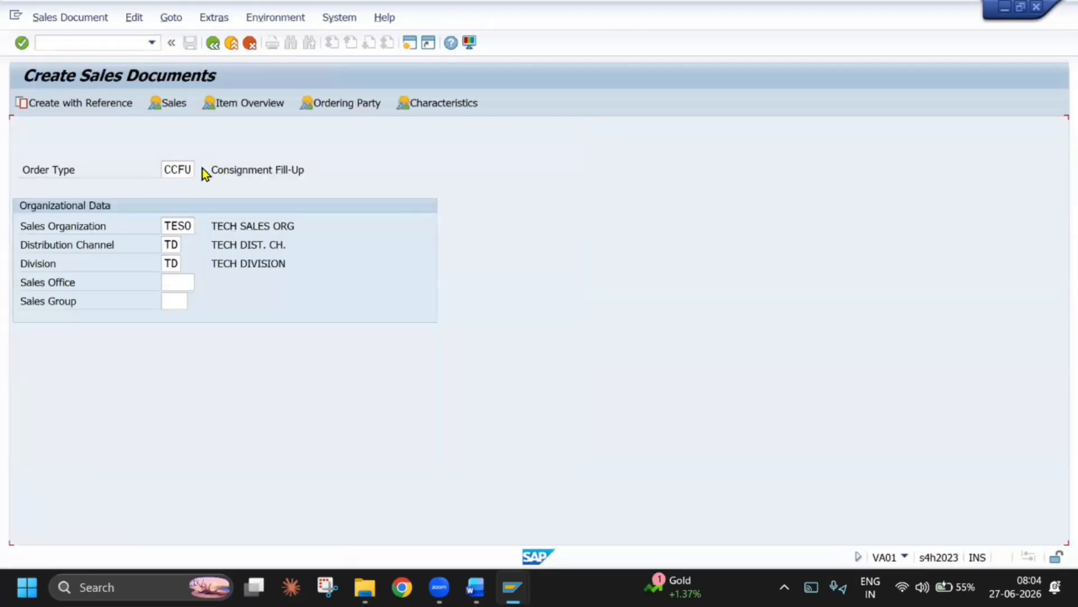
Enter the sold-to party, customer reference CONSIGNMENT FILL UP, payment terms 0001, Incoterms CFR and Incoterms location T
text(310)
click(163, 187)
click(157, 204)
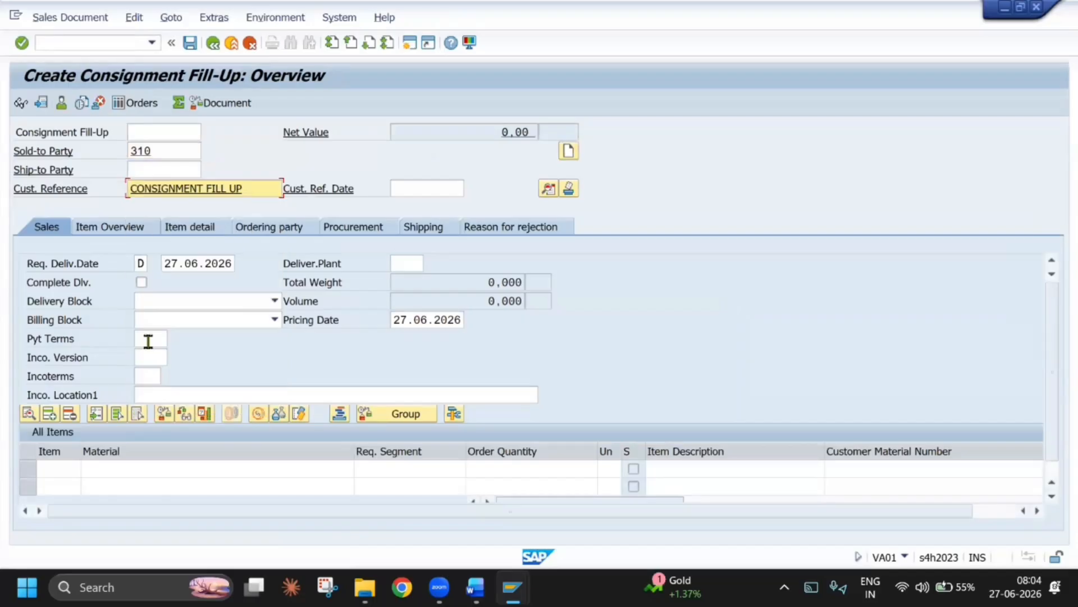
click(147, 339)
click(147, 355)
click(145, 378)
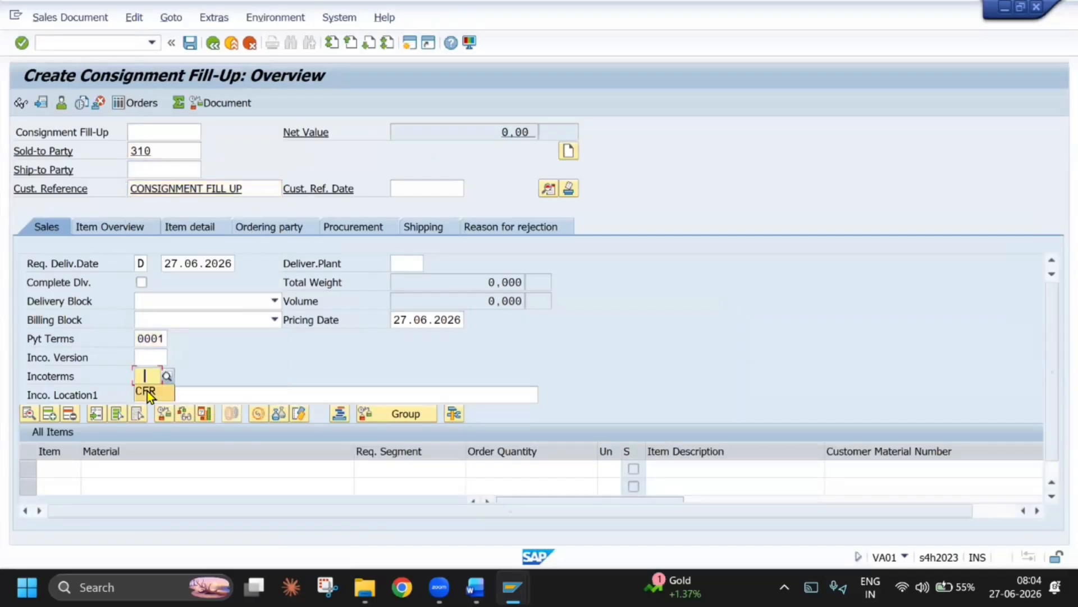
click(148, 392)
click(171, 392)
text(T)
Add material TECH BIKE with order quantity 20 in plant TEPL as the order item
click(189, 464)
click(181, 483)
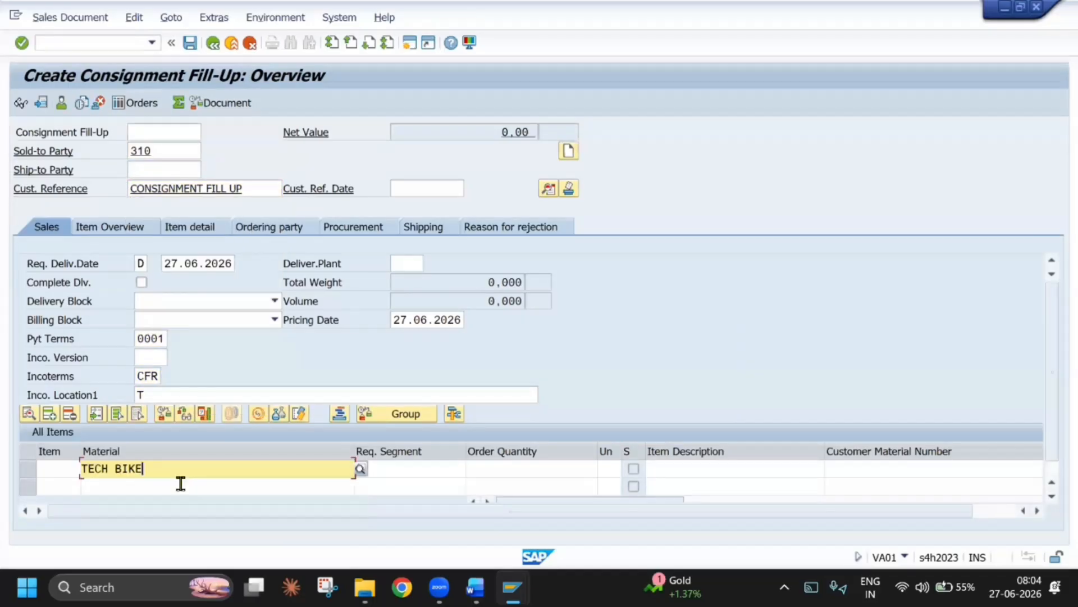
click(588, 470)
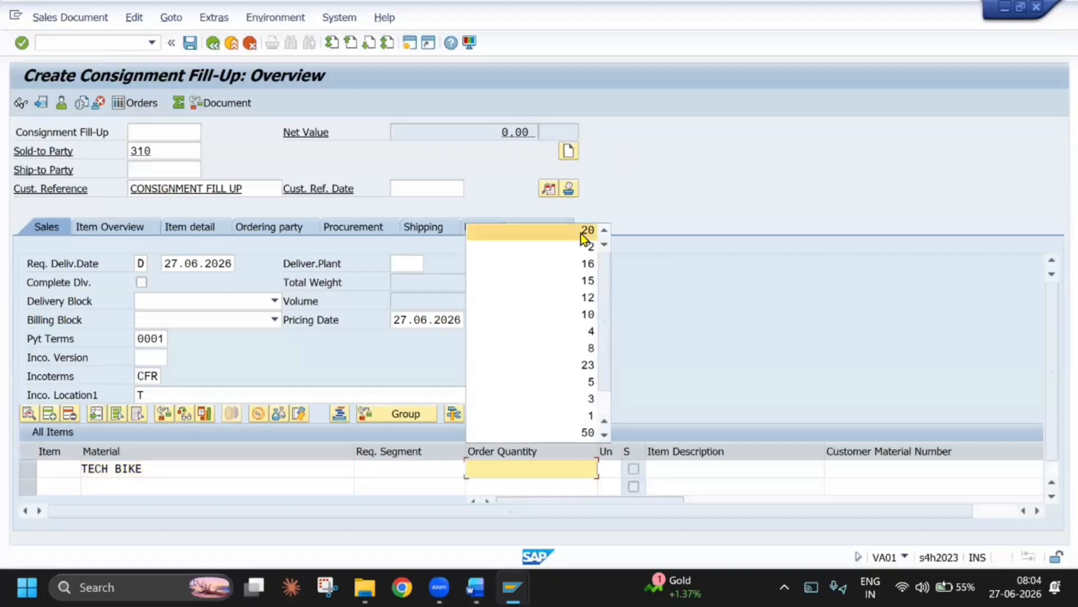
click(586, 231)
key(Return)
key(Return)
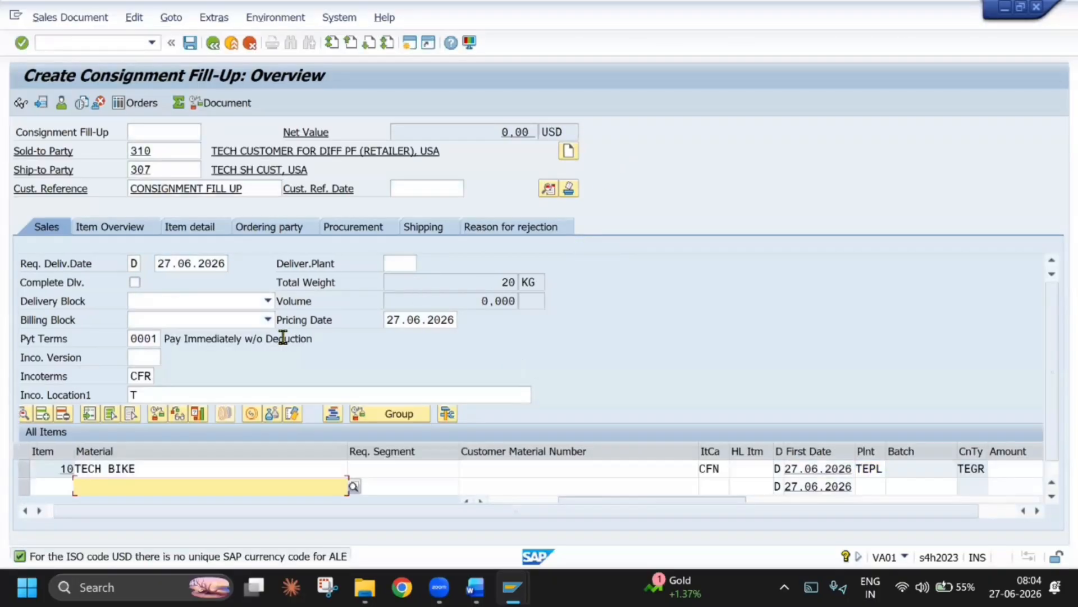
In the TECH BIKE item's shipping data, try to set shipping point TESP with storage location TESL
double_click(146, 469)
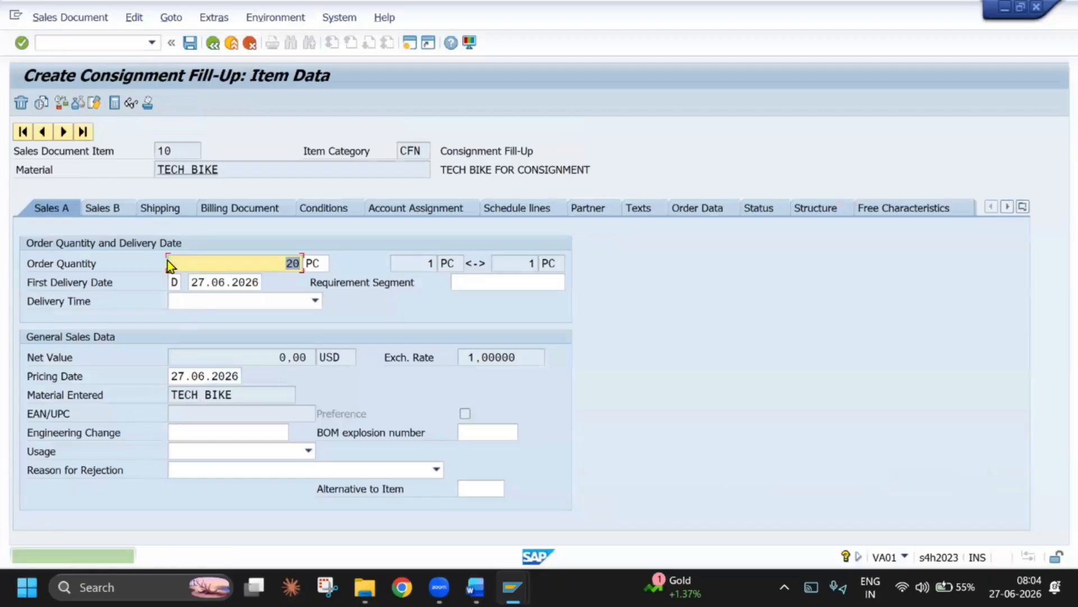
click(160, 208)
click(178, 357)
click(189, 374)
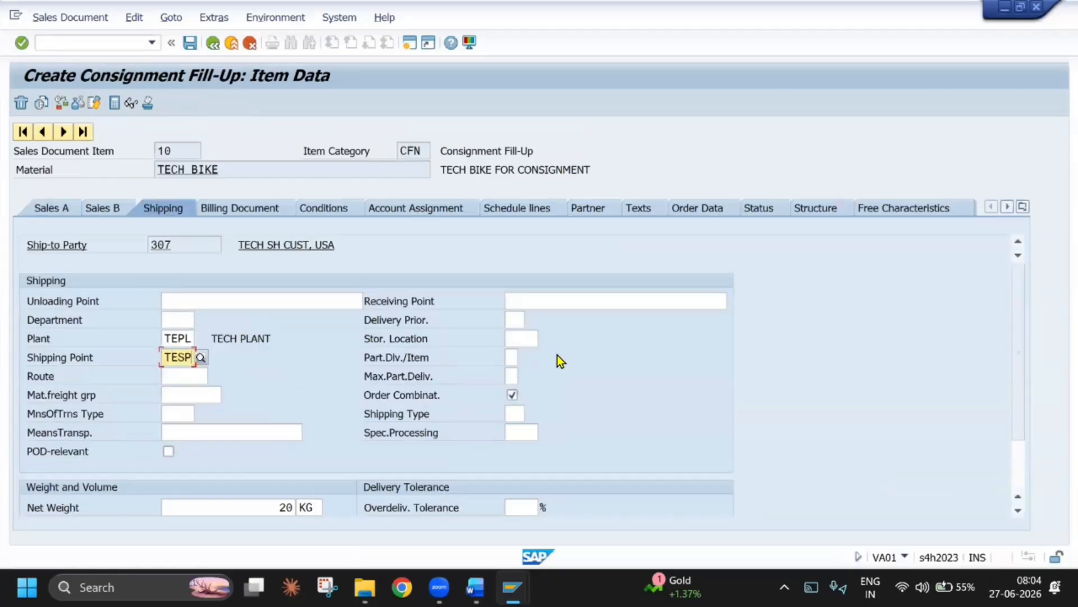
click(517, 338)
text(TESL)
key(Return)
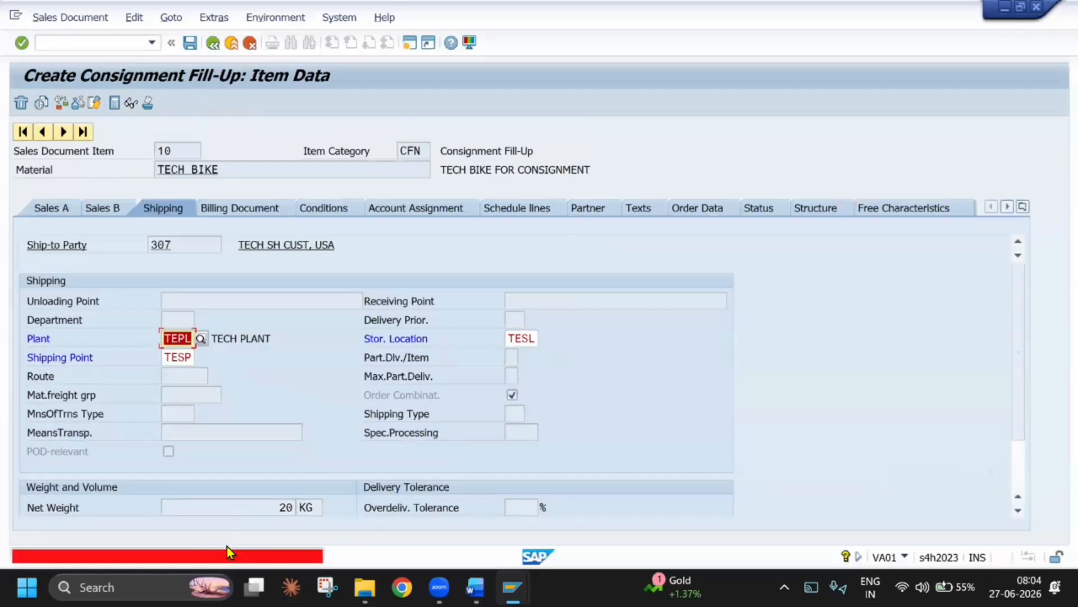
Read the help for the shipping point determination error and return to the storage-location determination entries
double_click(224, 556)
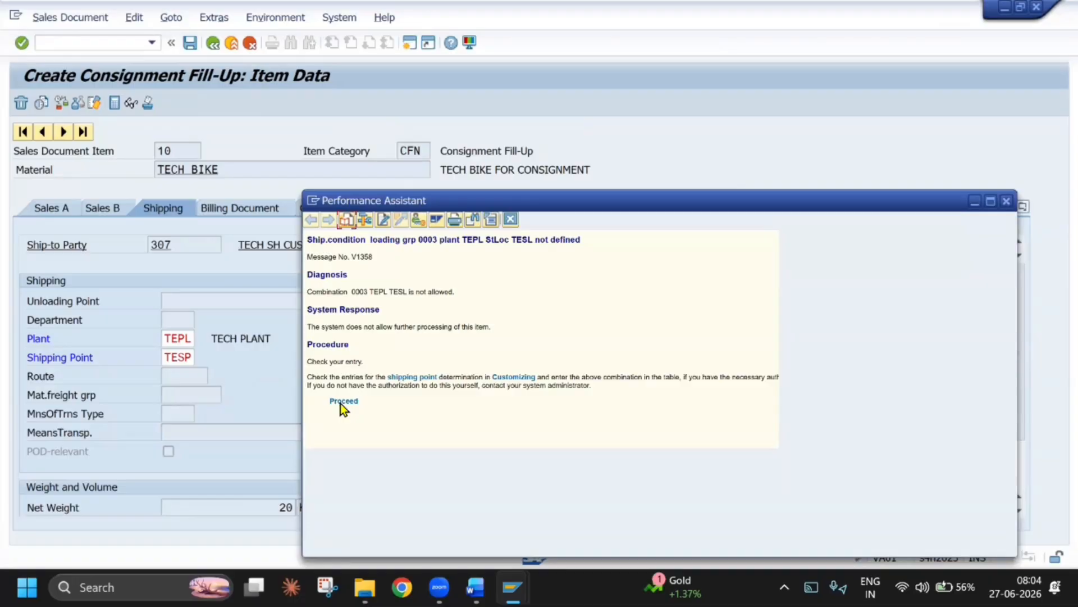
drag(359, 401, 328, 344)
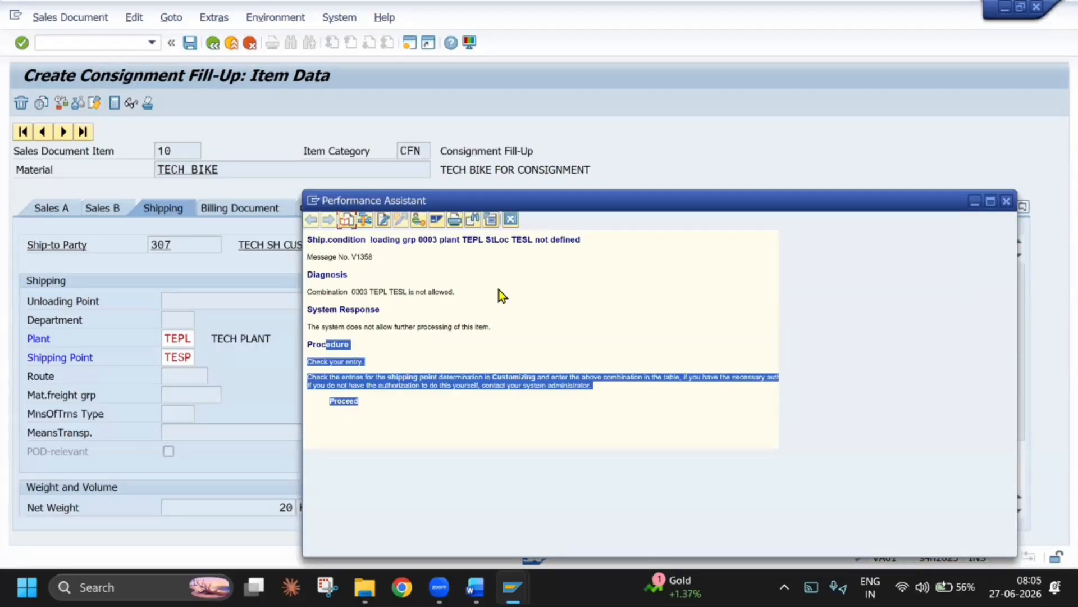
key(alt+Tab)
click(591, 244)
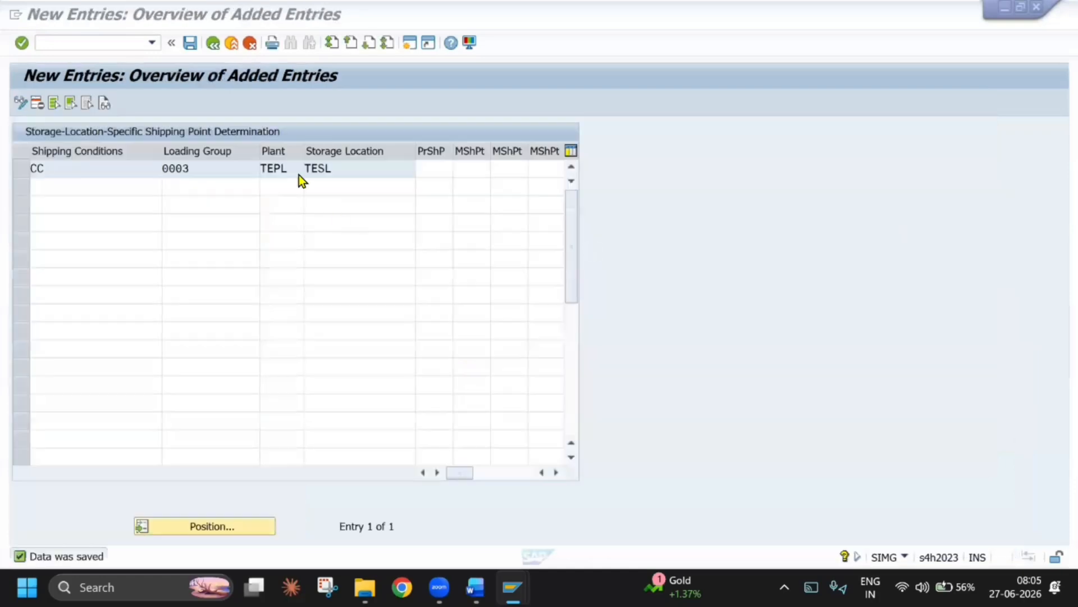
Set the proposed shipping point of the CC, 0003, TEPL, TESL entry to TESP and save it
click(378, 126)
click(435, 169)
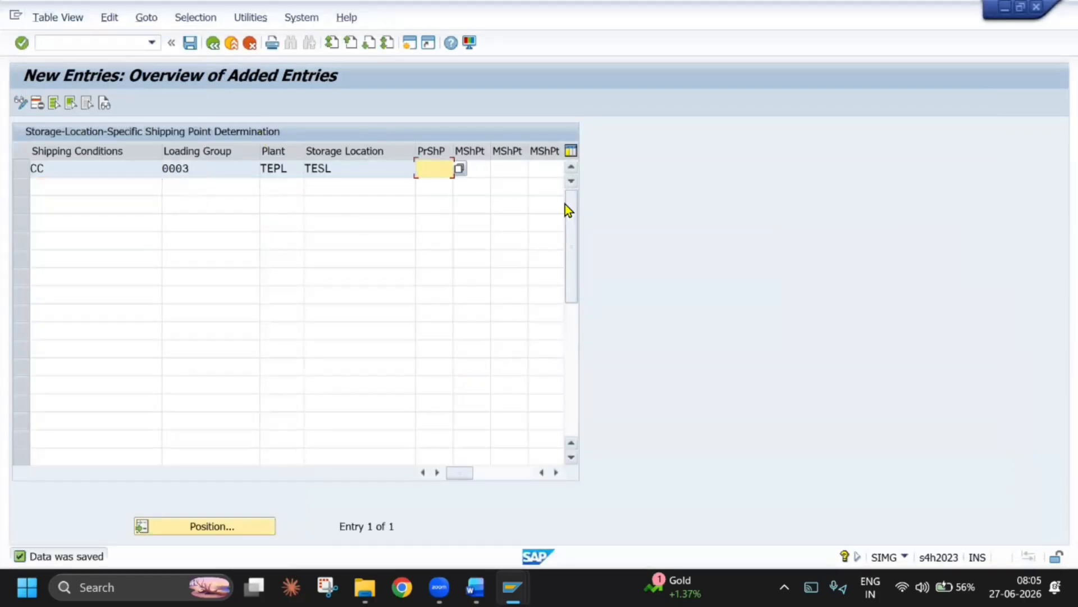
text(TESP)
key(Return)
key(ctrl+s)
Return to the open consignment fill-up item and recheck its shipping data against the saved determination
key(alt+Tab)
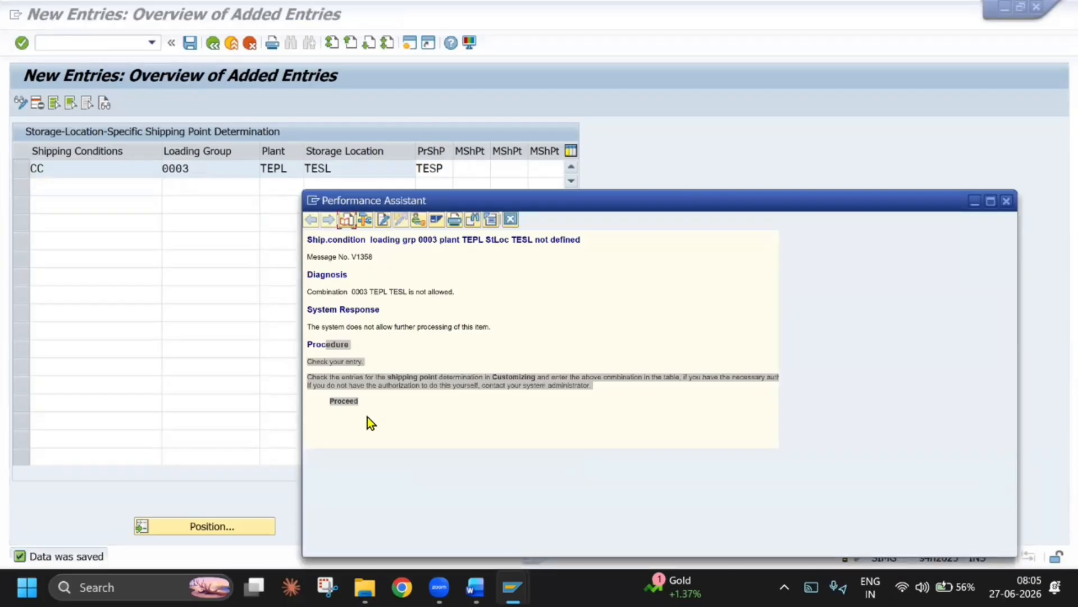
key(alt+Tab)
key(alt+Tab)
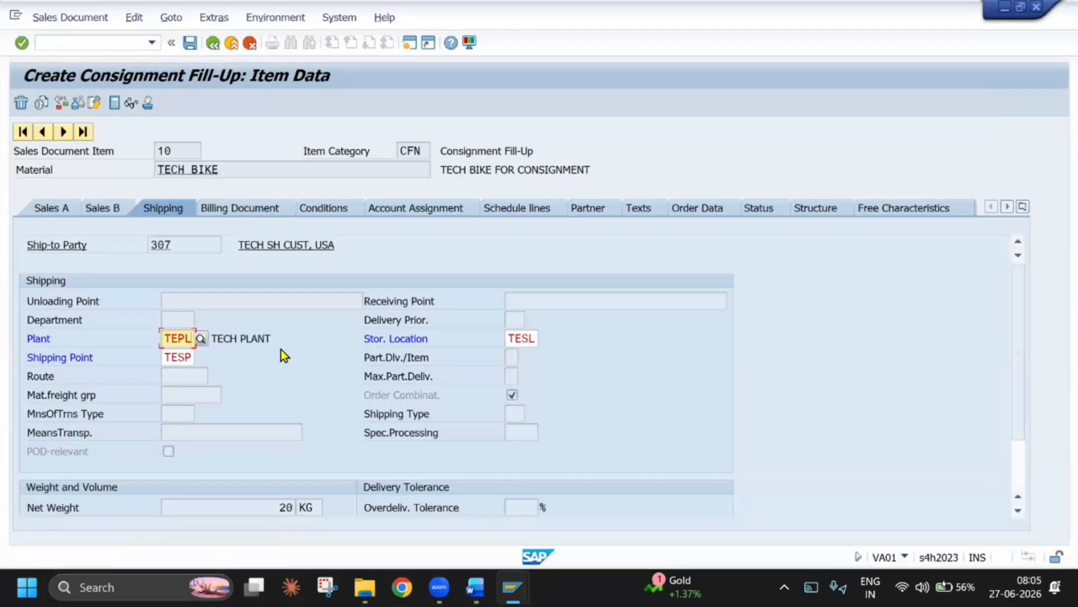
key(Return)
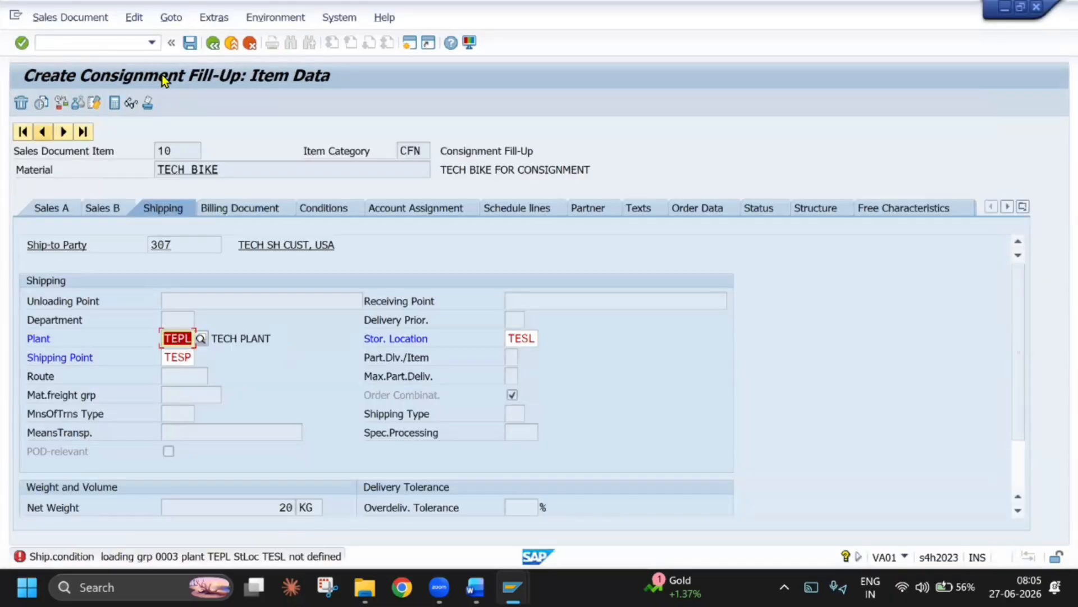
Restart order creation with /NVA01 and begin a fresh consignment fill-up order of type CCFU
click(151, 43)
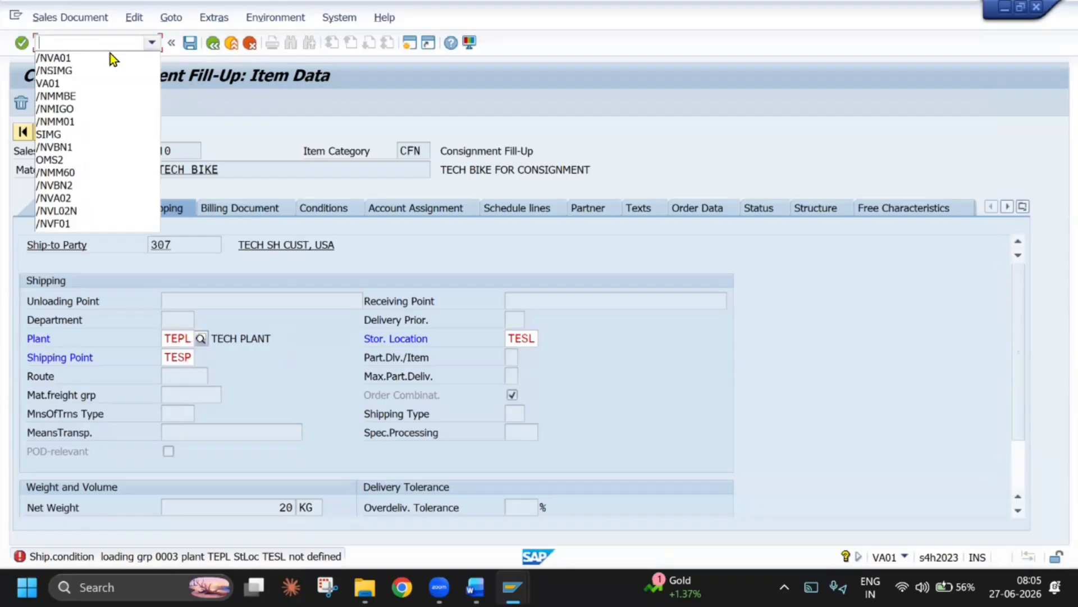
click(93, 60)
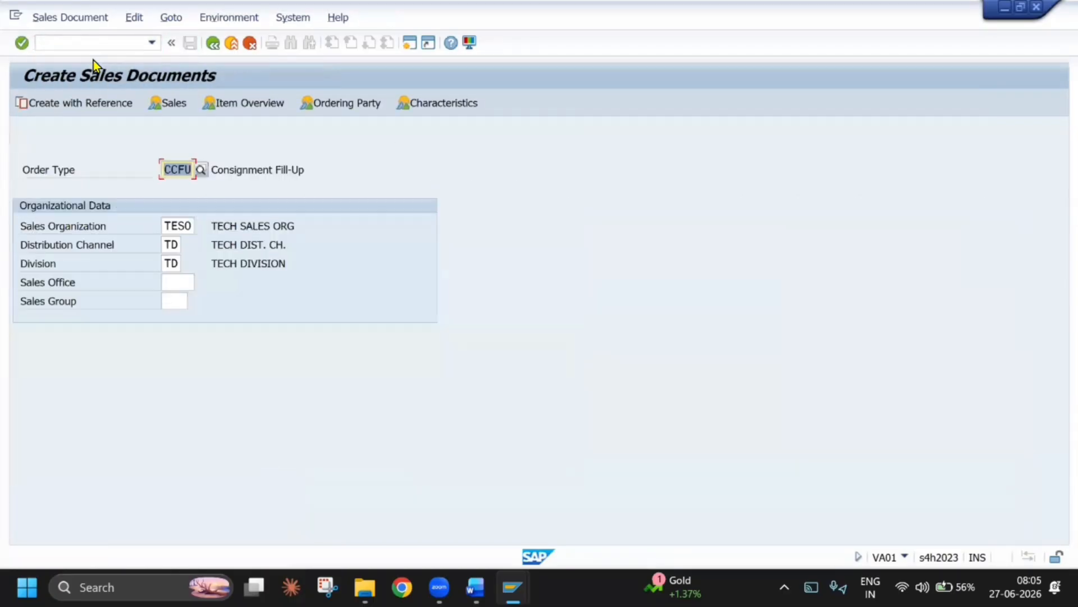
key(Return)
Fill the new consignment fill-up order's header with the sold-to party, customer reference CONSIGNMENT FILL UP, Incoterms CFR and location T
click(142, 188)
click(150, 203)
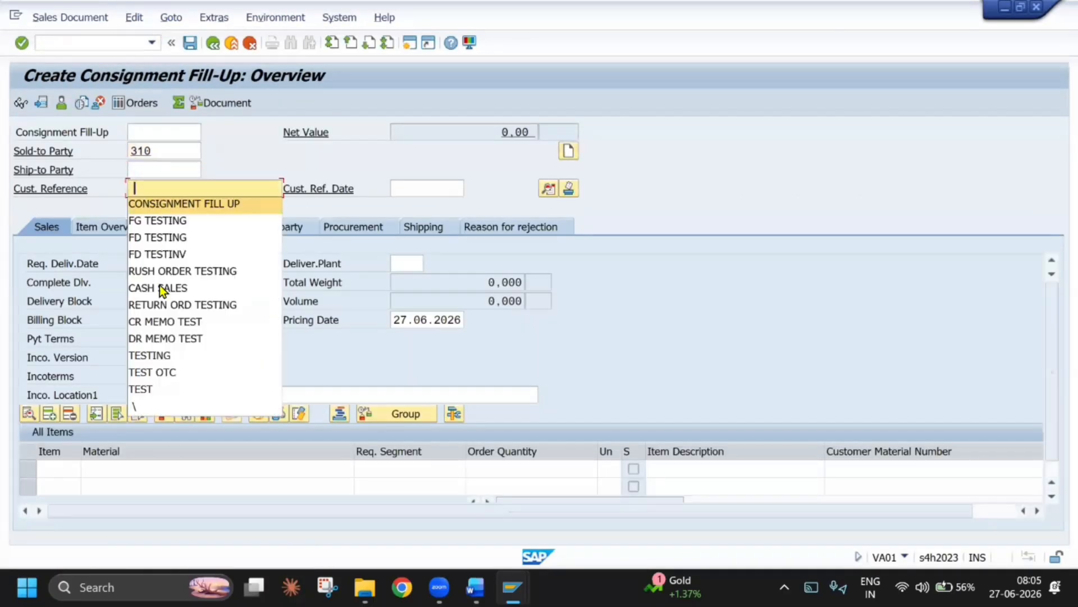
click(152, 376)
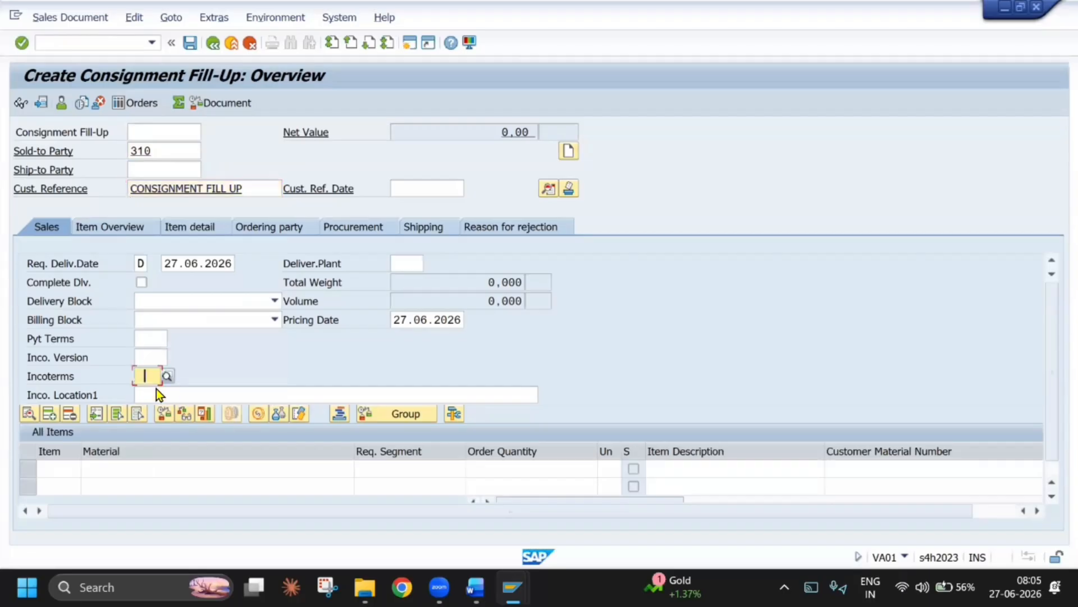
click(154, 389)
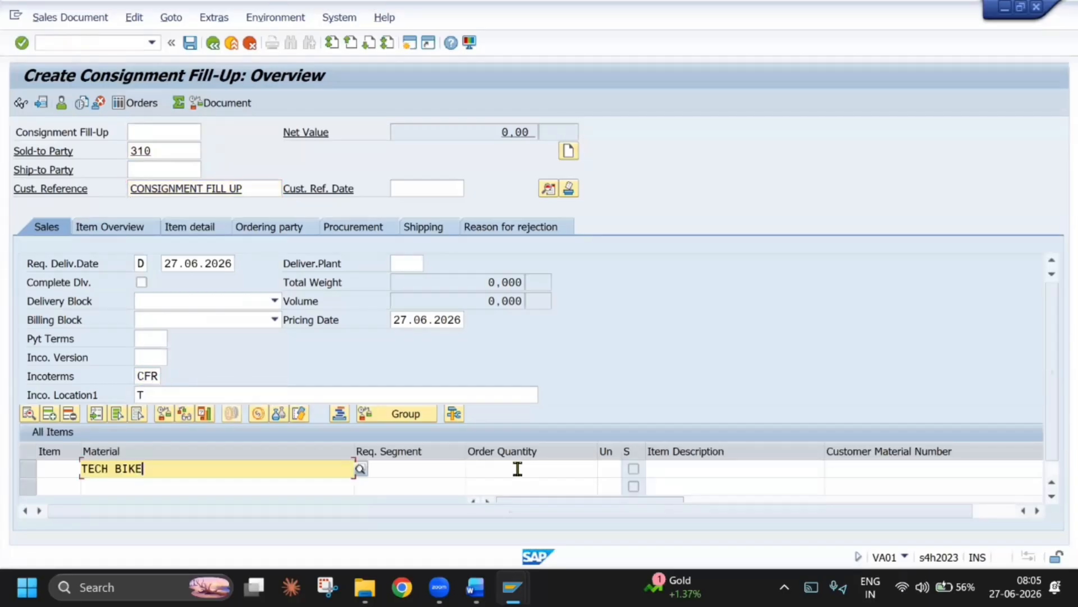
Enter the TECH BIKE item with order quantity 20 and plant TEPL, accepting the freight redetermination
click(517, 468)
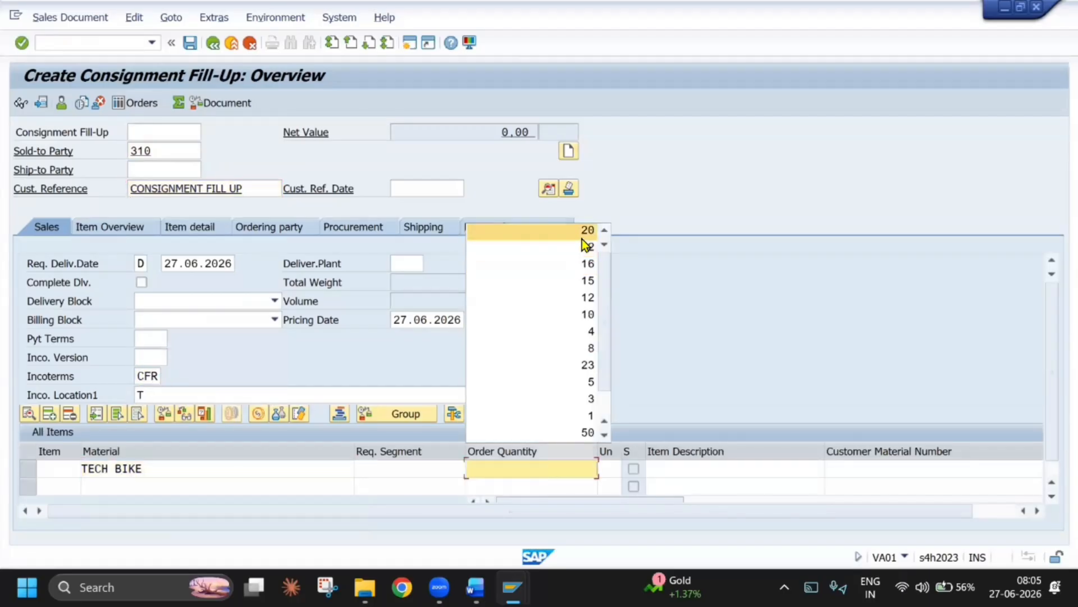
click(581, 239)
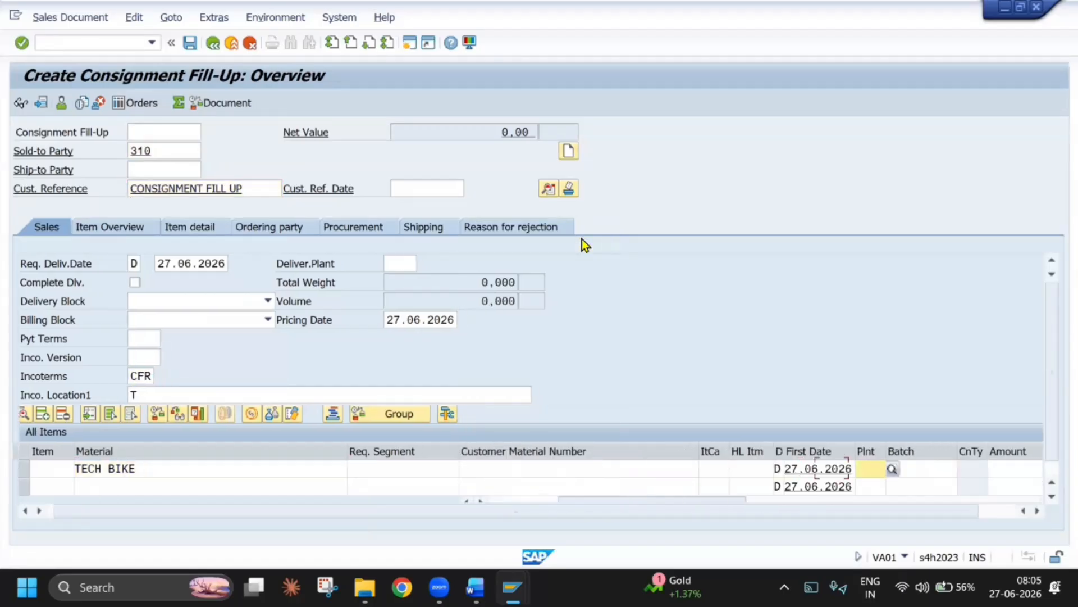
text(TEPL)
key(Return)
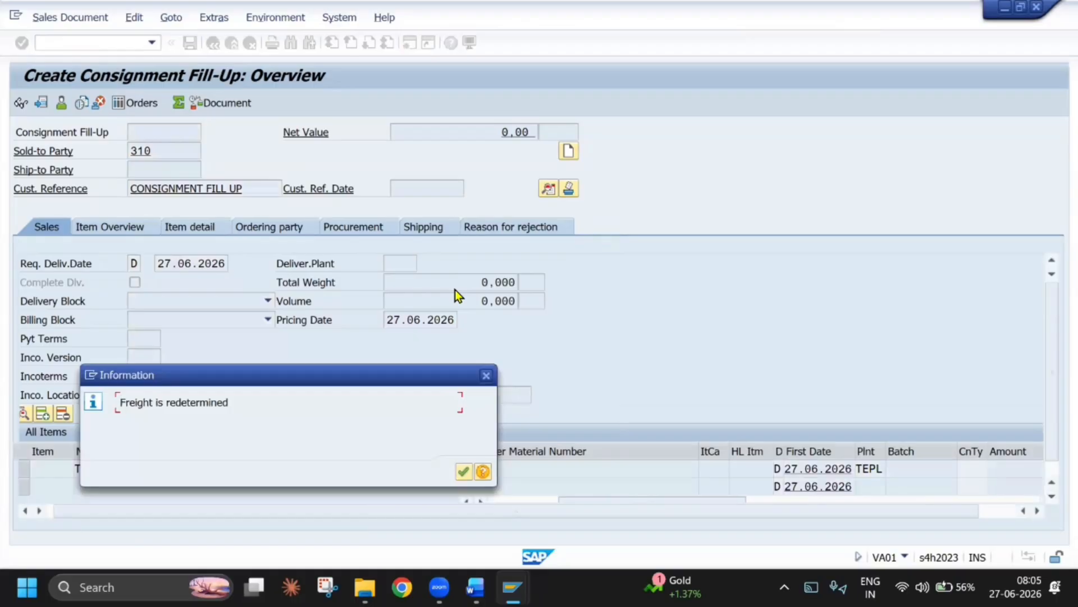
key(Return)
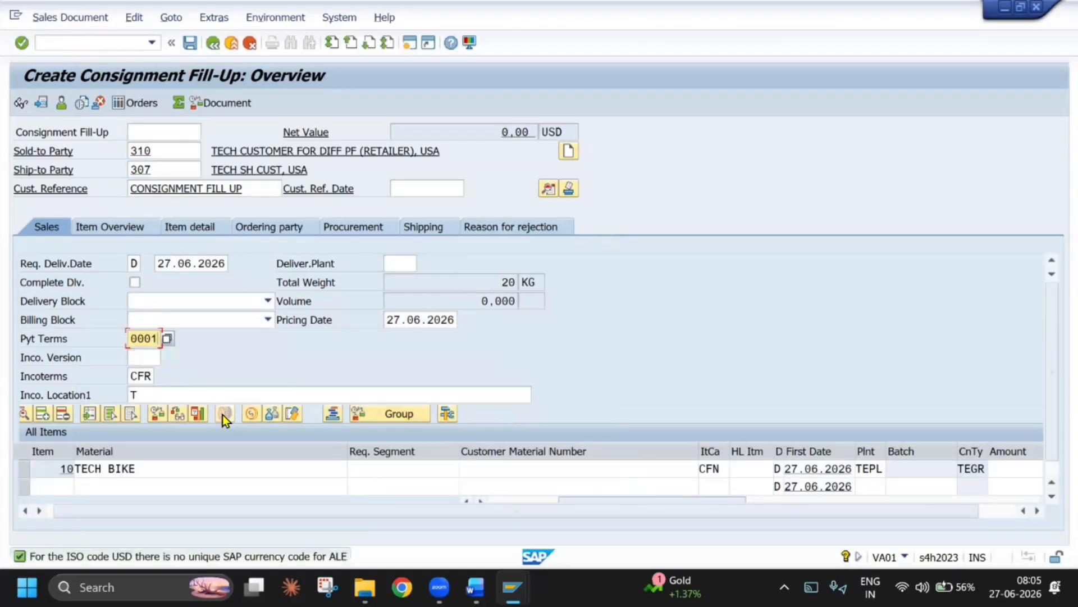
Try to set the shipping point of the TECH BIKE item to TESP in its shipping data
double_click(213, 468)
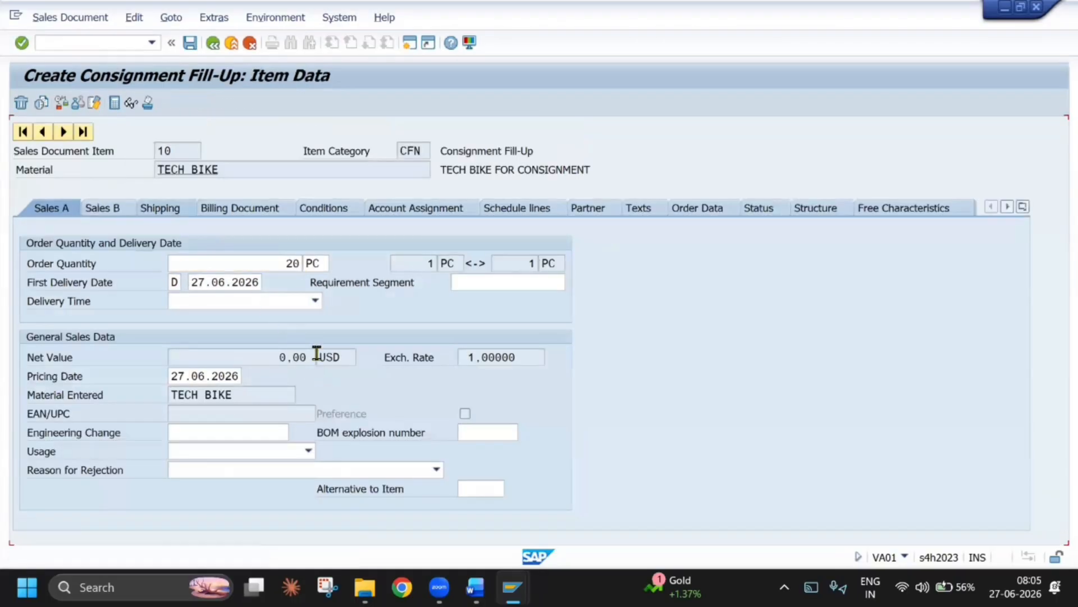
click(160, 208)
click(174, 357)
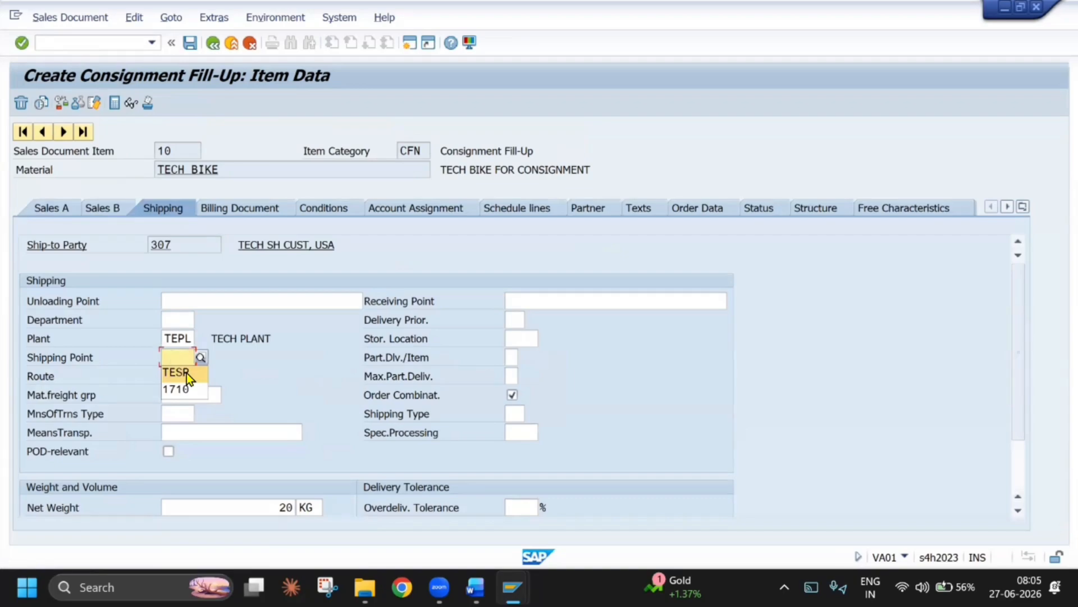
click(186, 373)
key(Return)
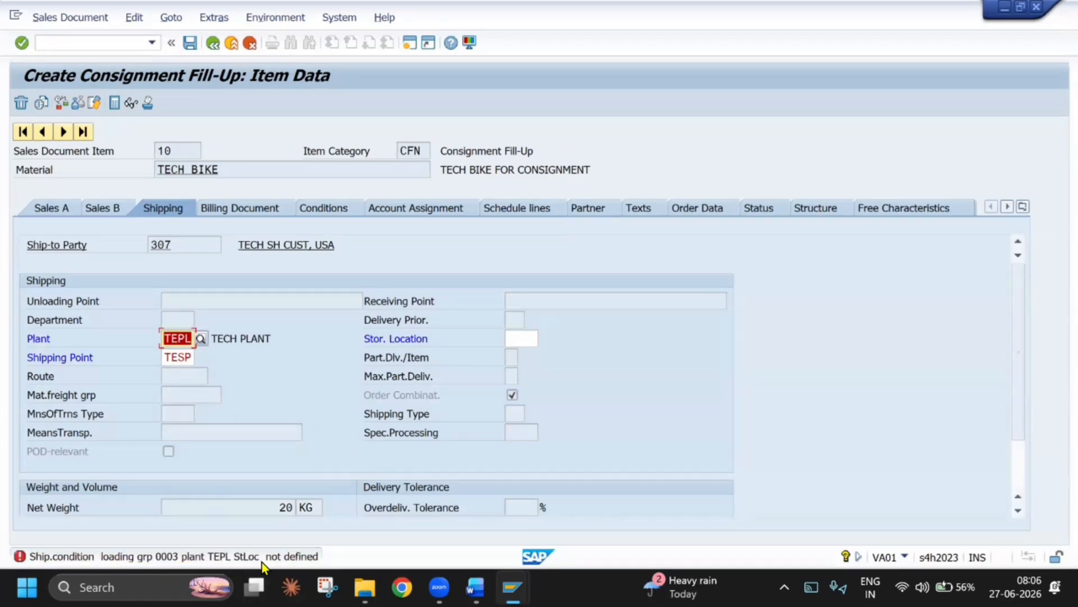
Add and save a storage-location shipping point entry with shipping condition 01, loading group 0001, plant TEPL, storage location TESL and shipping point TESP
key(alt+Tab)
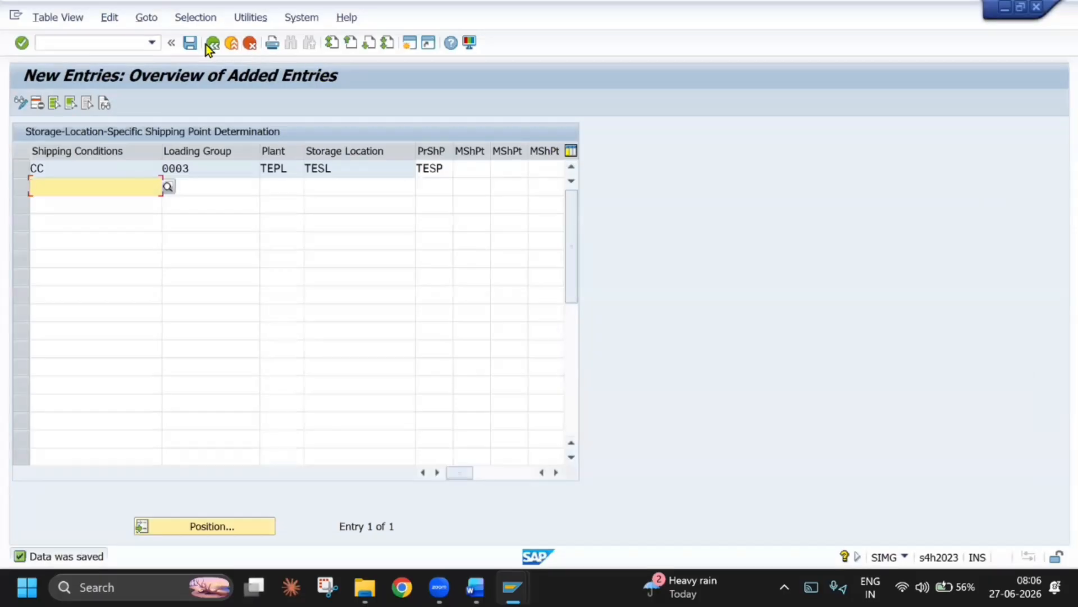
click(208, 44)
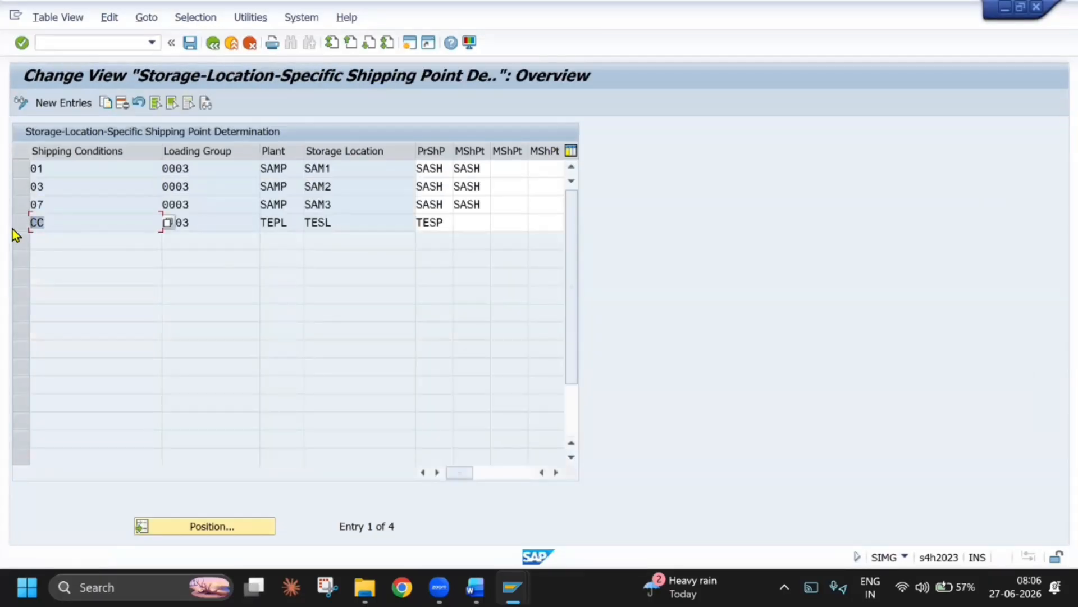
click(69, 102)
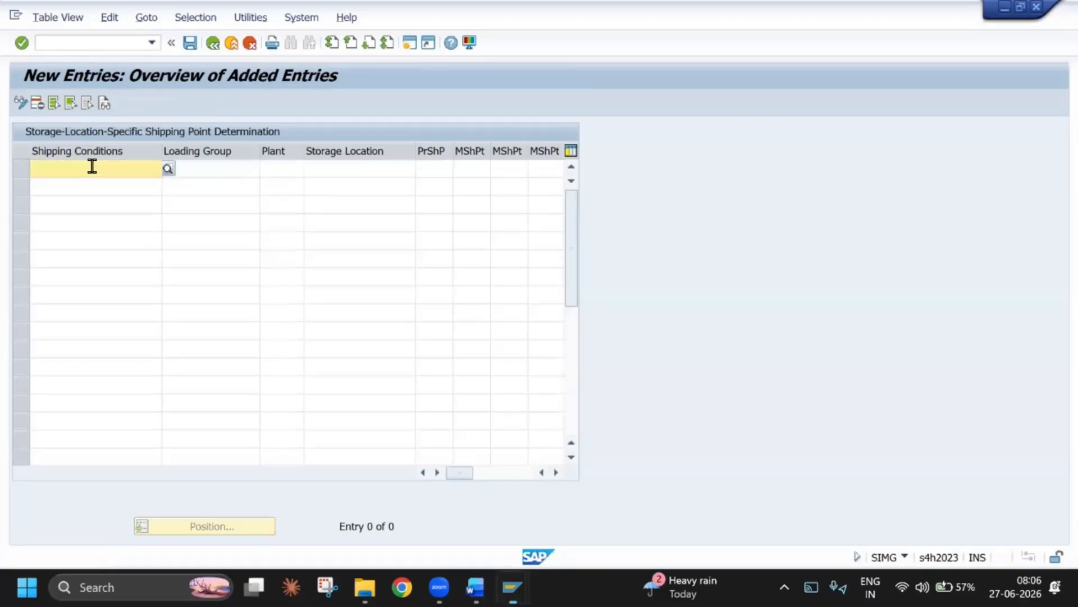
text(01)
key(Tab)
text(0001)
key(Tab)
text(TEPL)
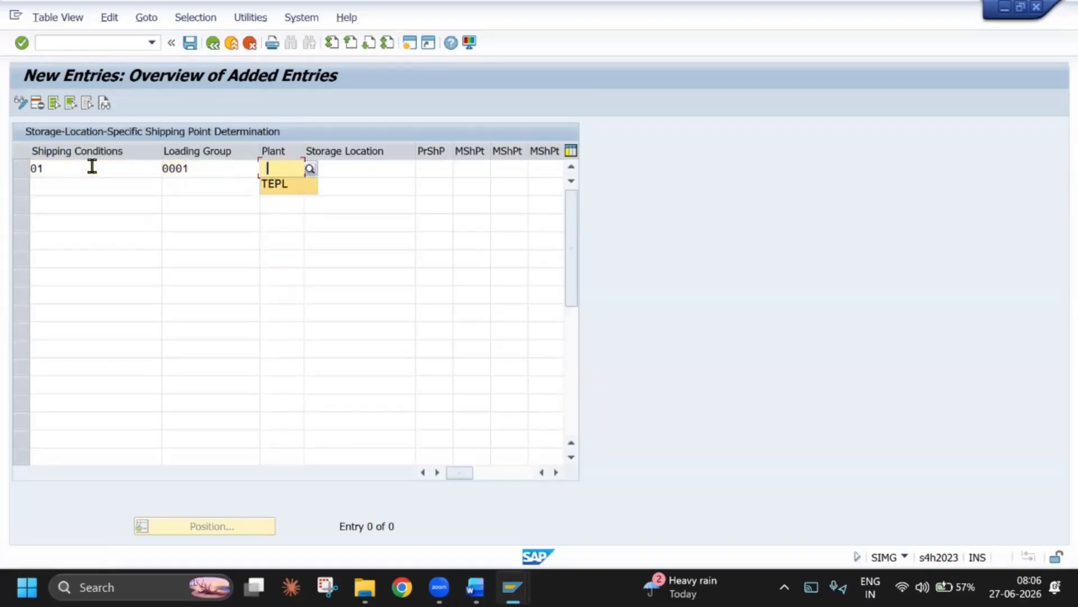
key(Tab)
text(TESL)
key(Tab)
text(TESP)
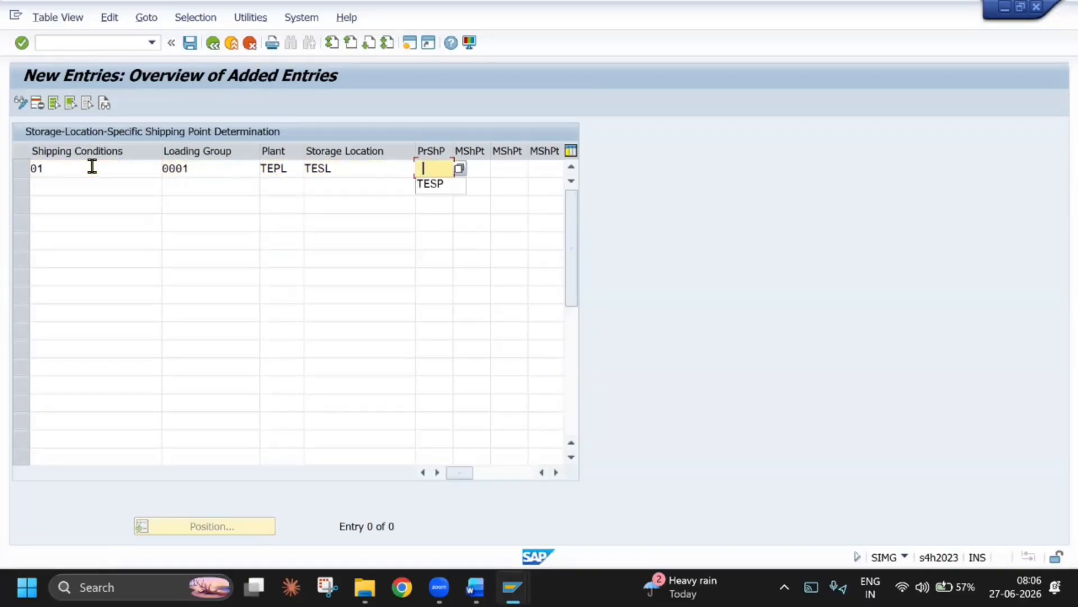
key(Return)
key(ctrl+s)
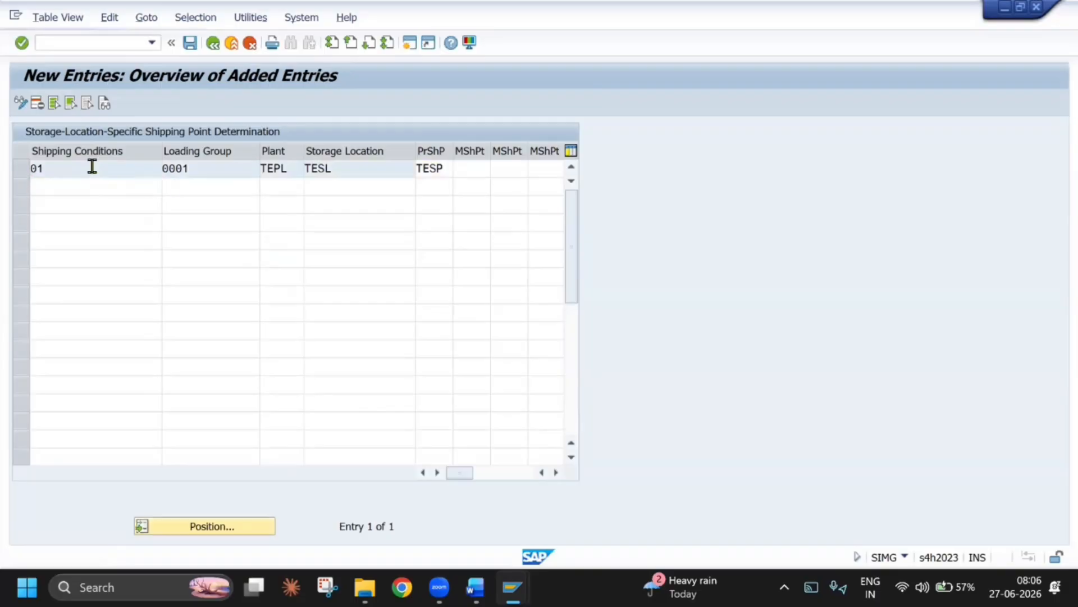
click(207, 40)
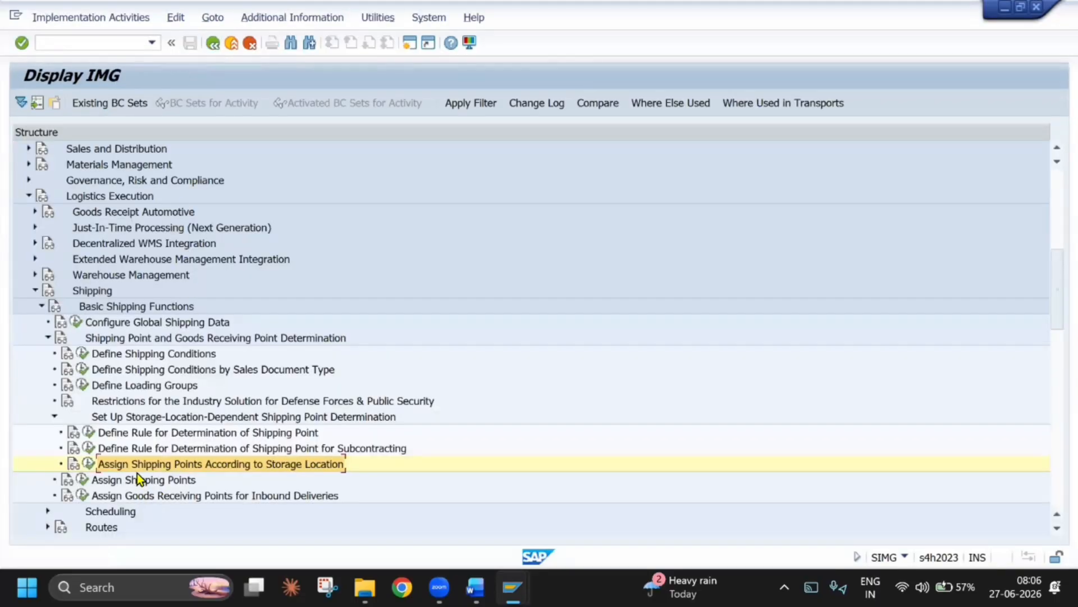
Check the shipping point determination rules by delivery type and the list of defined shipping conditions
click(88, 432)
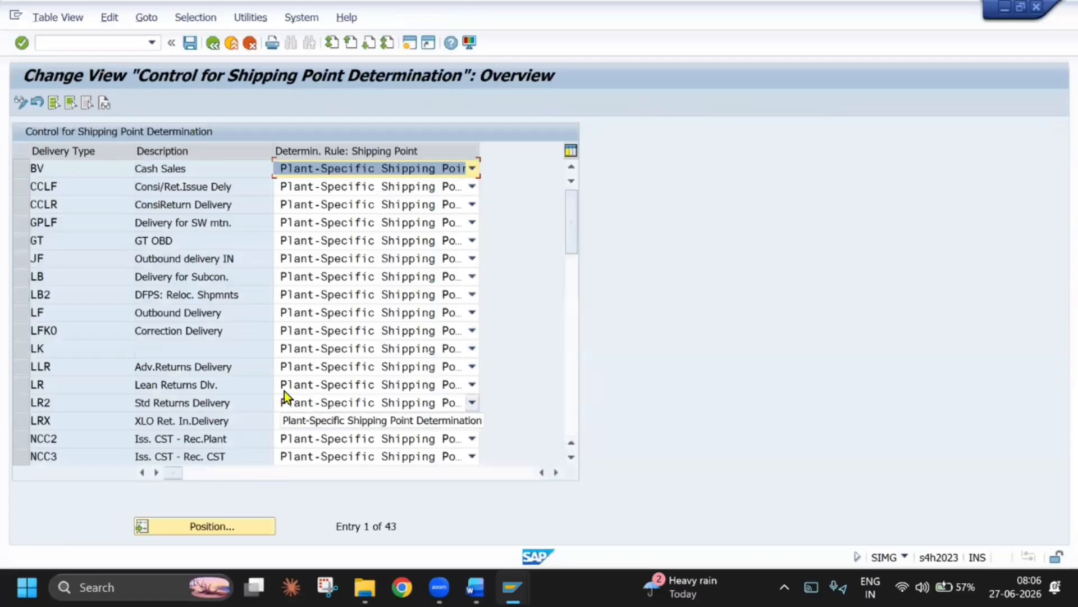
click(208, 48)
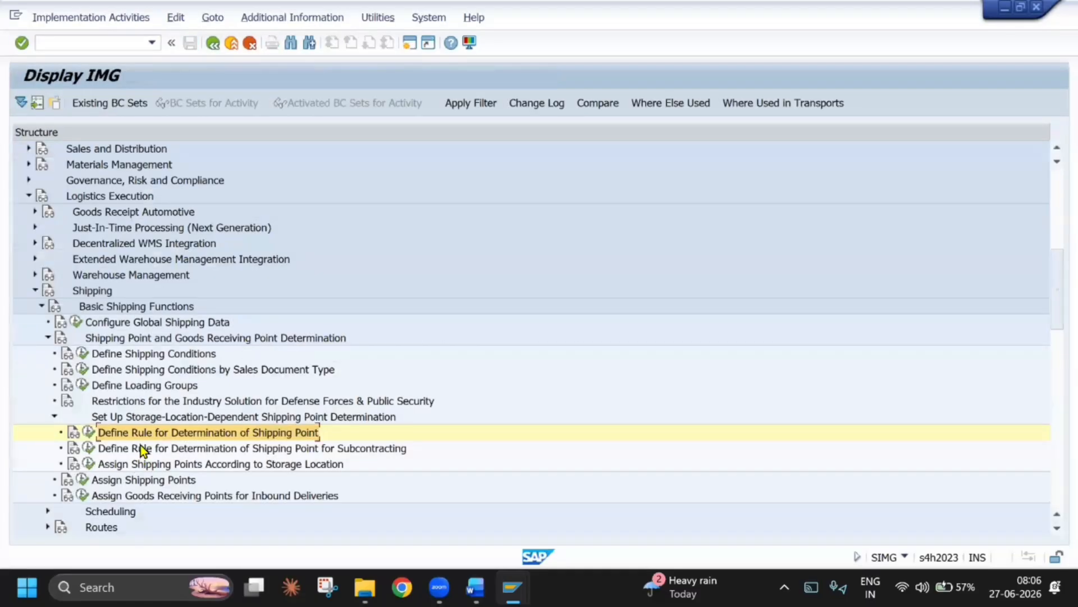
click(144, 448)
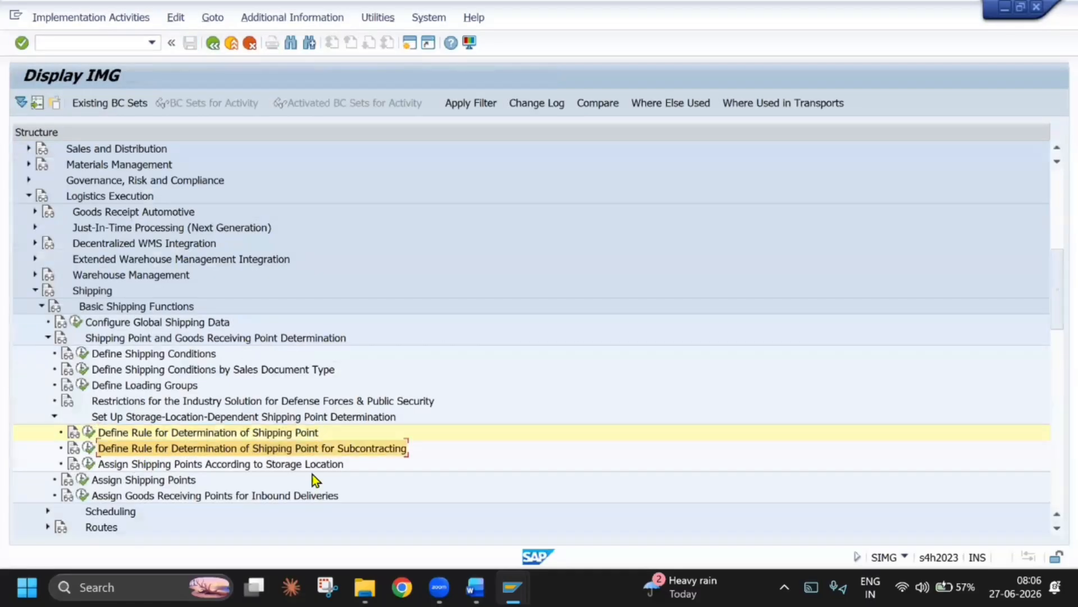
click(82, 354)
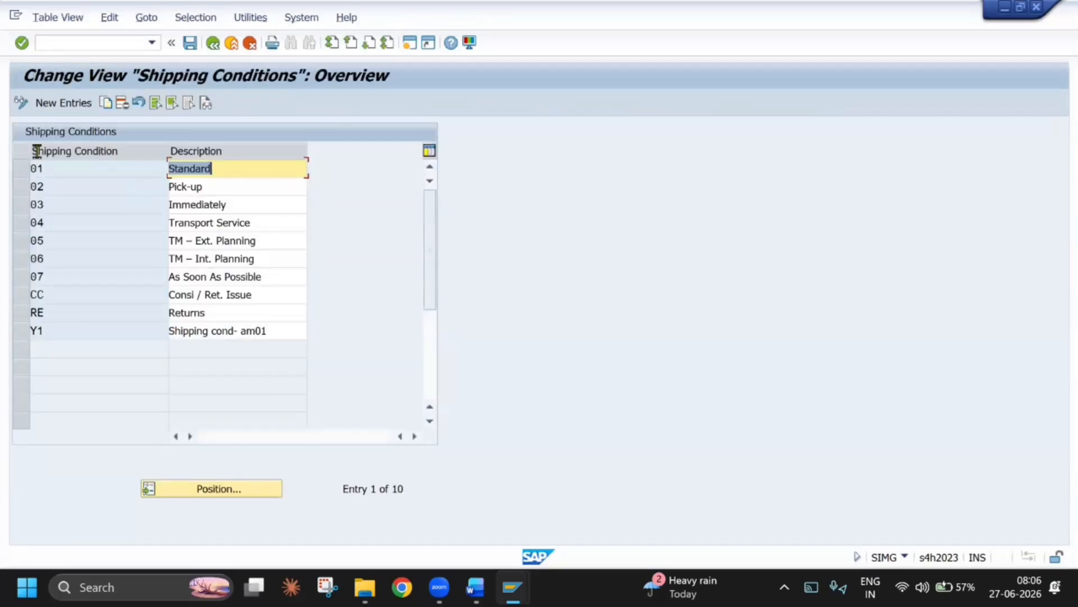
key(F3)
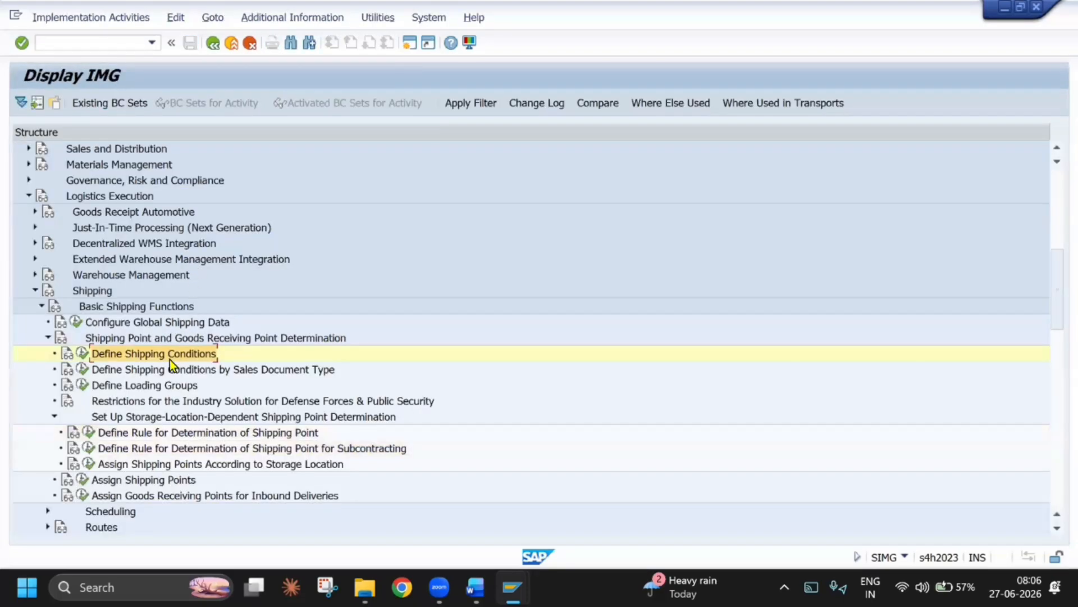
Set the shipping condition of sales document type CCFU to CC and save it in the TECH CUSTOMIZATION request
click(167, 368)
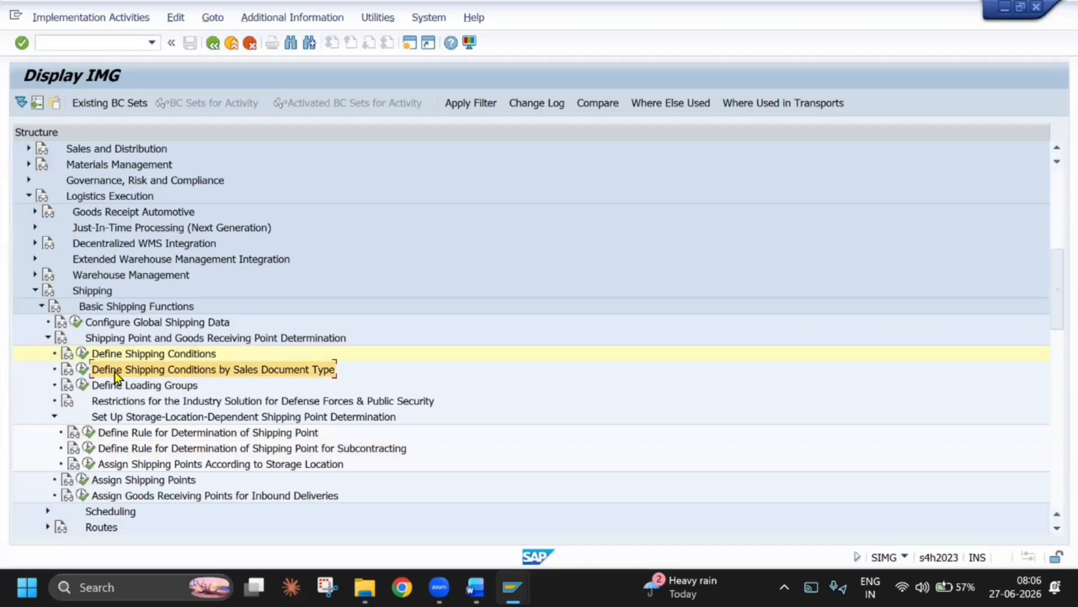
click(82, 369)
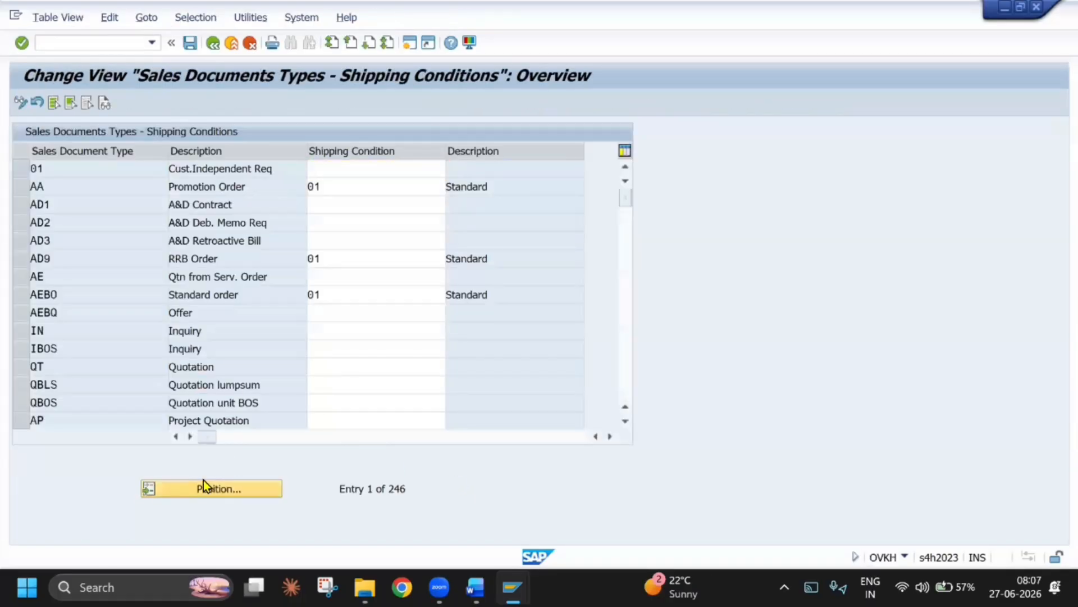
click(203, 479)
text(CC)
key(Return)
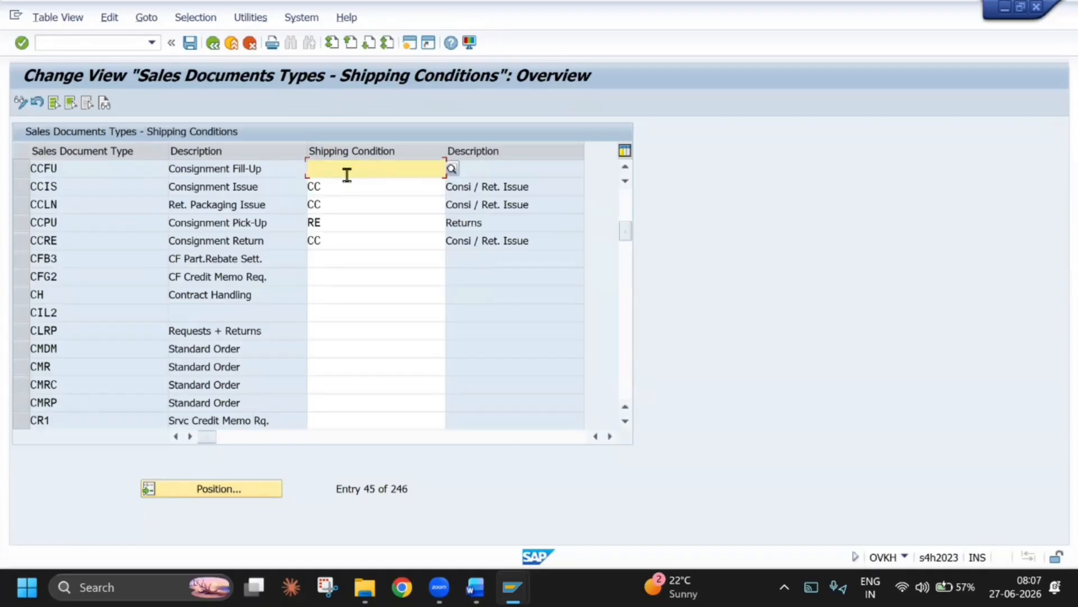
text(CC)
key(alt+Tab)
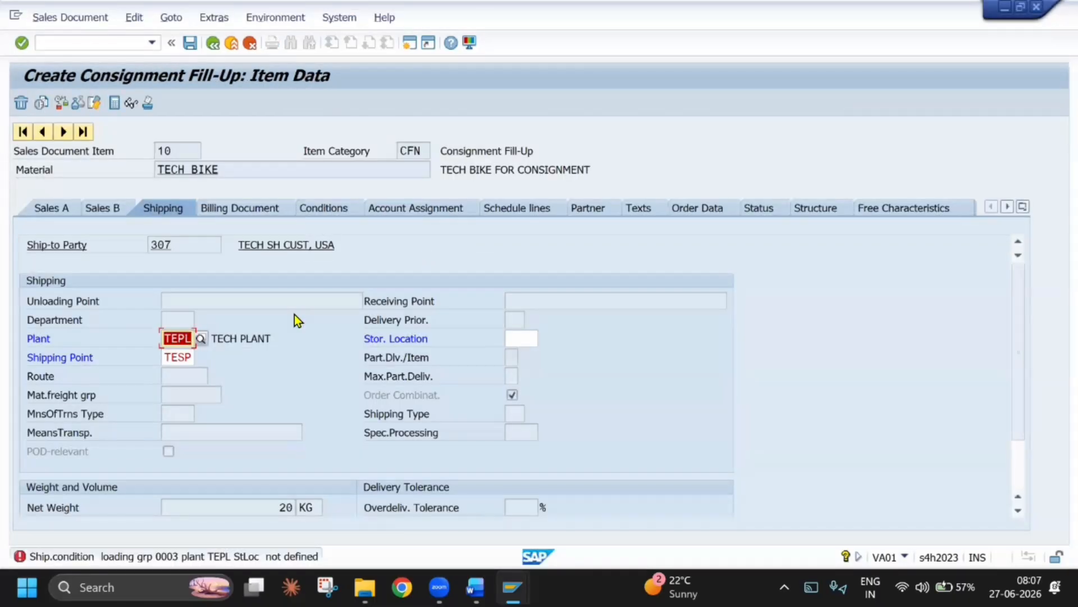
key(alt+Tab)
key(ctrl+s)
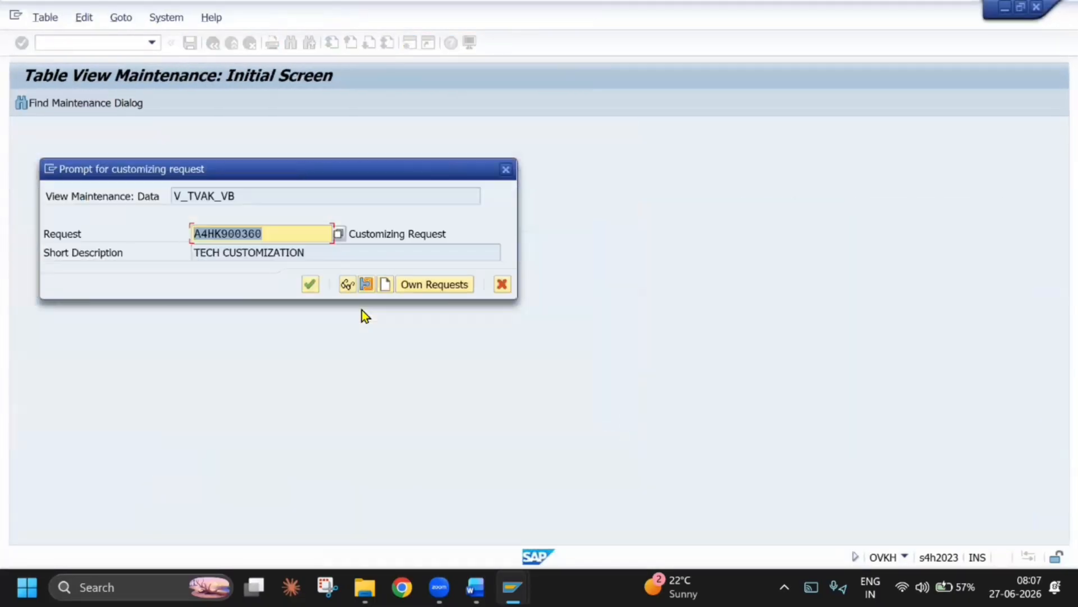
key(Return)
Recheck the open order item's shipping data and view the defined loading groups
key(alt+Tab)
key(Return)
key(alt+Tab)
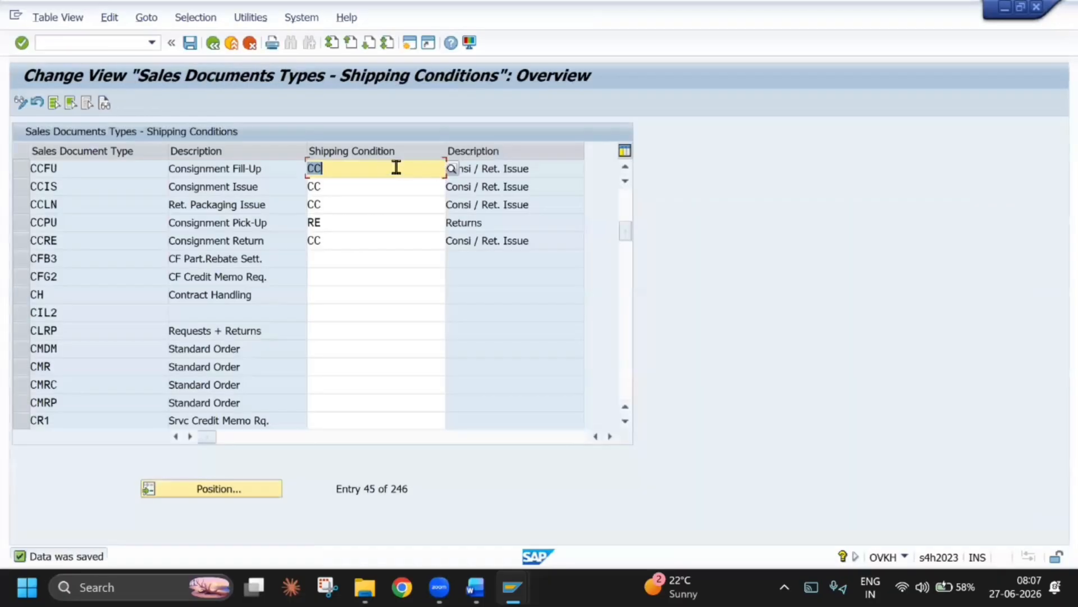
click(217, 46)
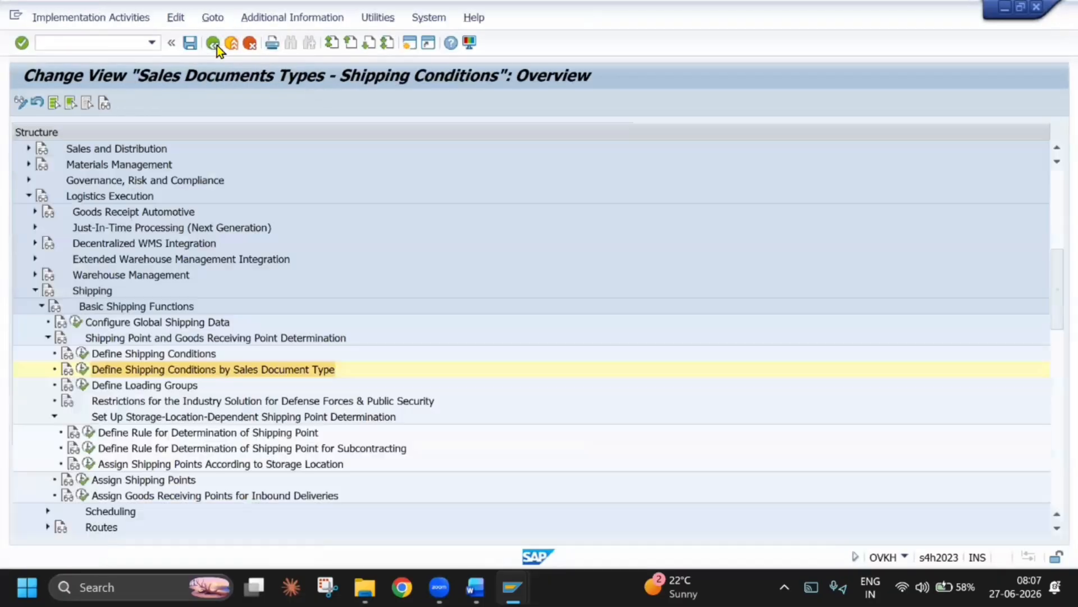
click(87, 383)
click(217, 49)
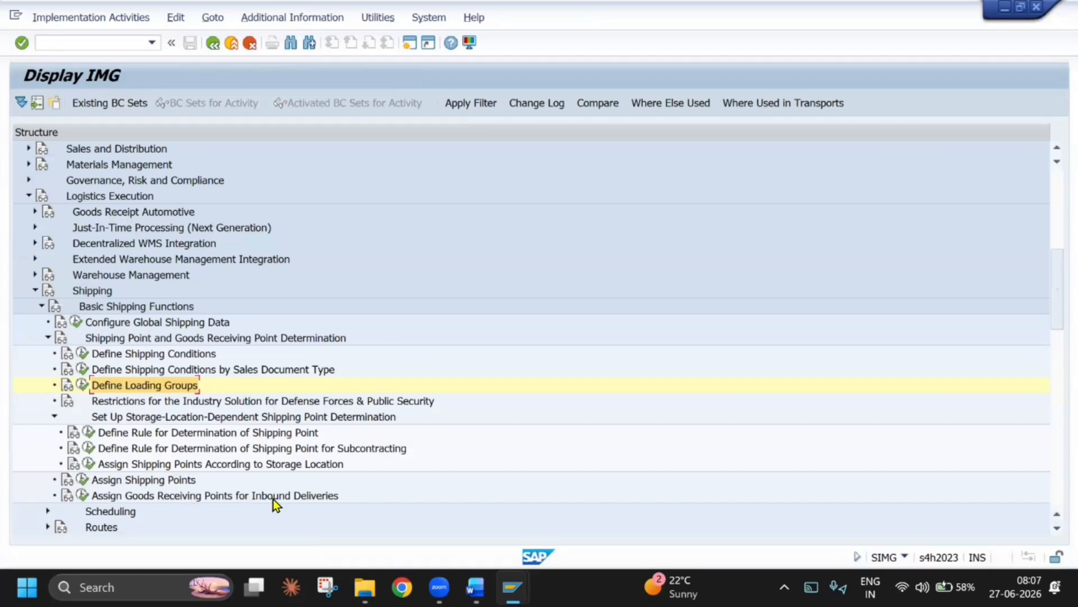
Abandon the open order and restart sales order creation with a new CCFU consignment fill-up order
key(alt+Tab)
click(152, 43)
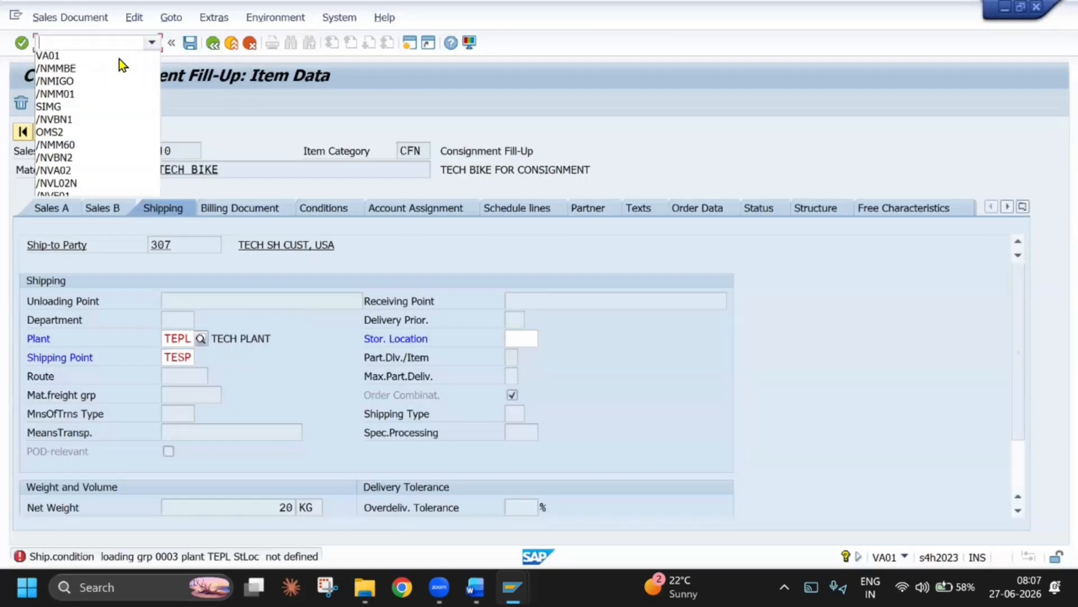
click(119, 59)
key(Return)
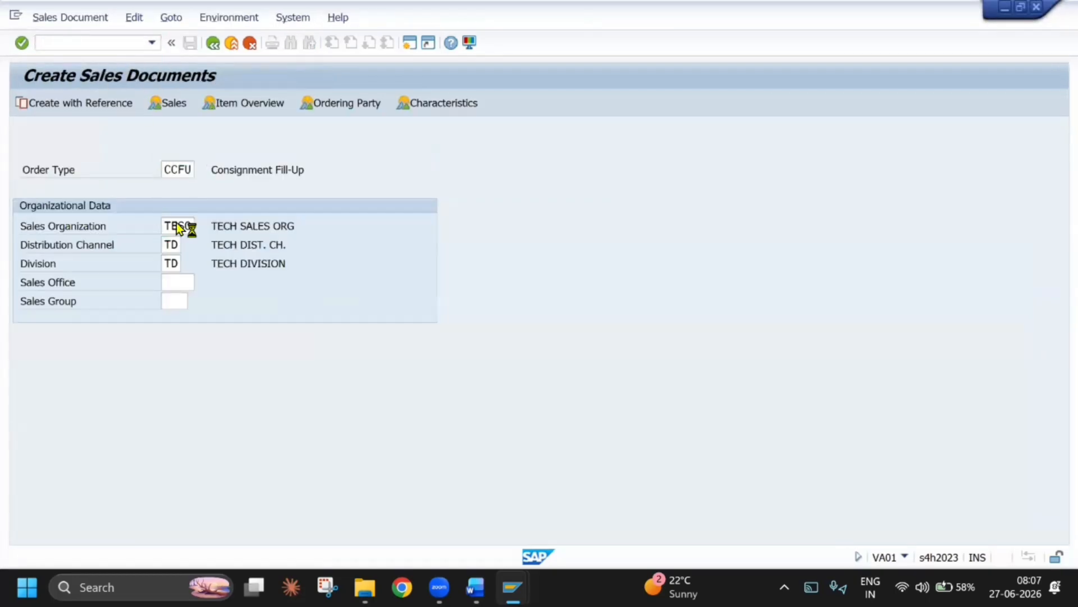
key(Return)
Fill the order header with the sold-to party, customer reference CONSIGNMENT FILL UP, payment terms 0001 and Incoterms CFR
click(162, 165)
click(154, 190)
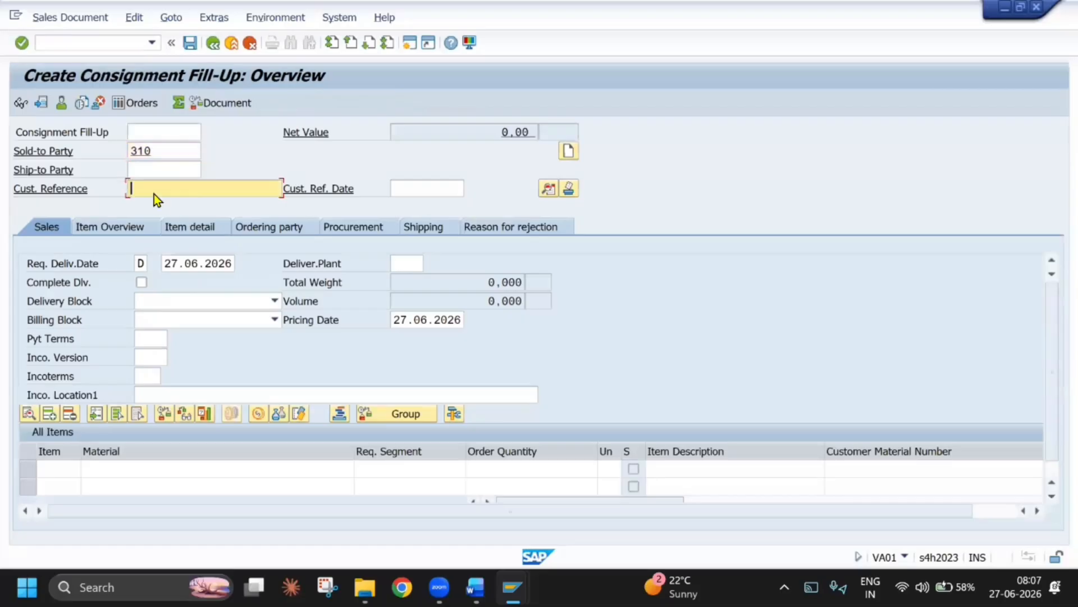
click(153, 204)
click(154, 344)
click(157, 351)
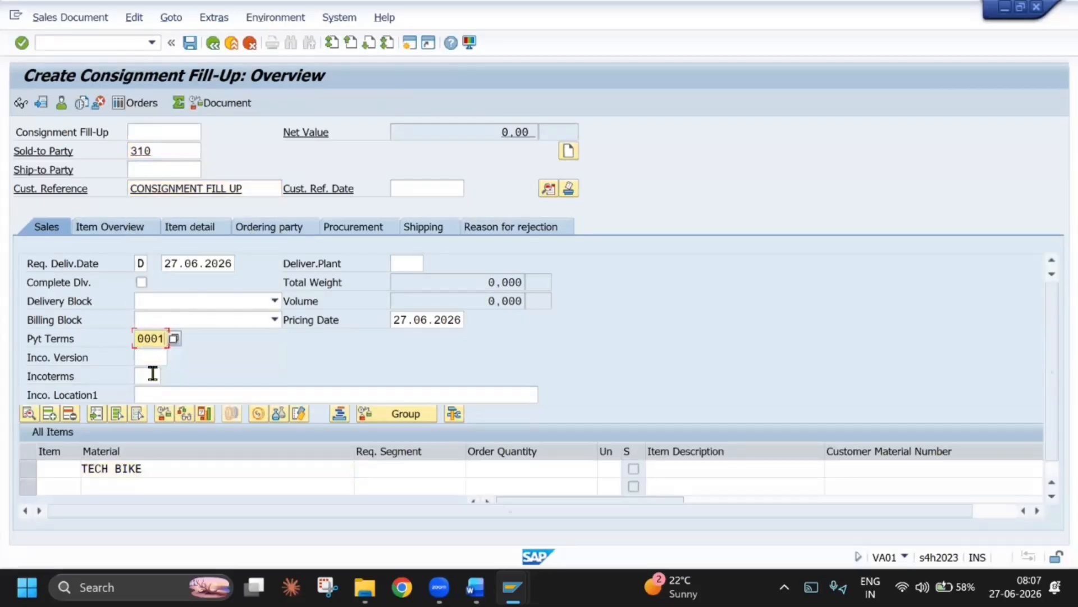
click(148, 375)
click(159, 394)
Set the TECH BIKE item's order quantity to 20 and its plant to TEPL
click(573, 472)
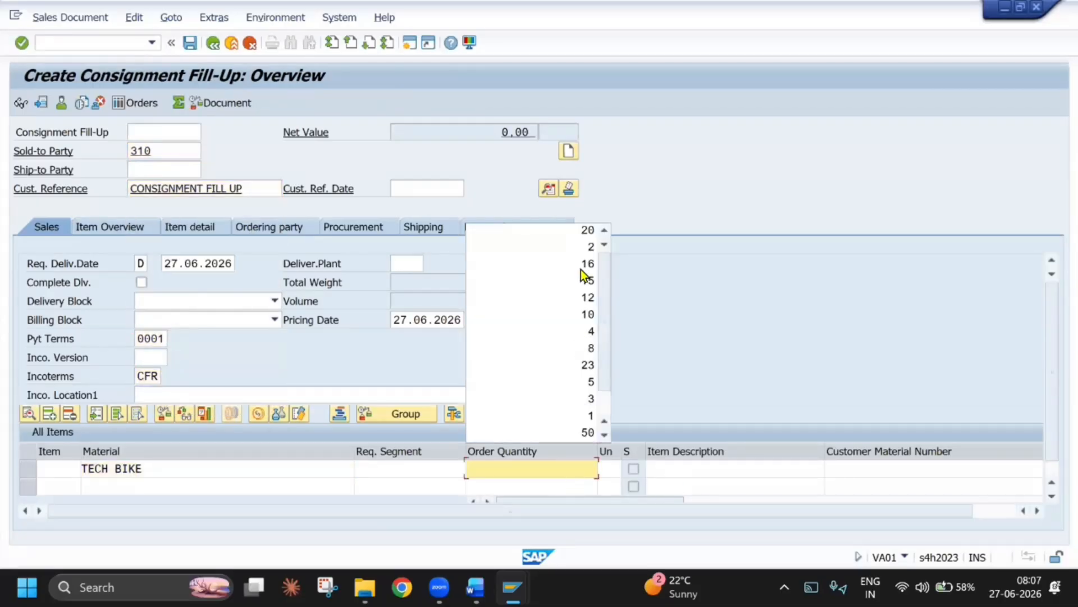
click(579, 230)
key(Return)
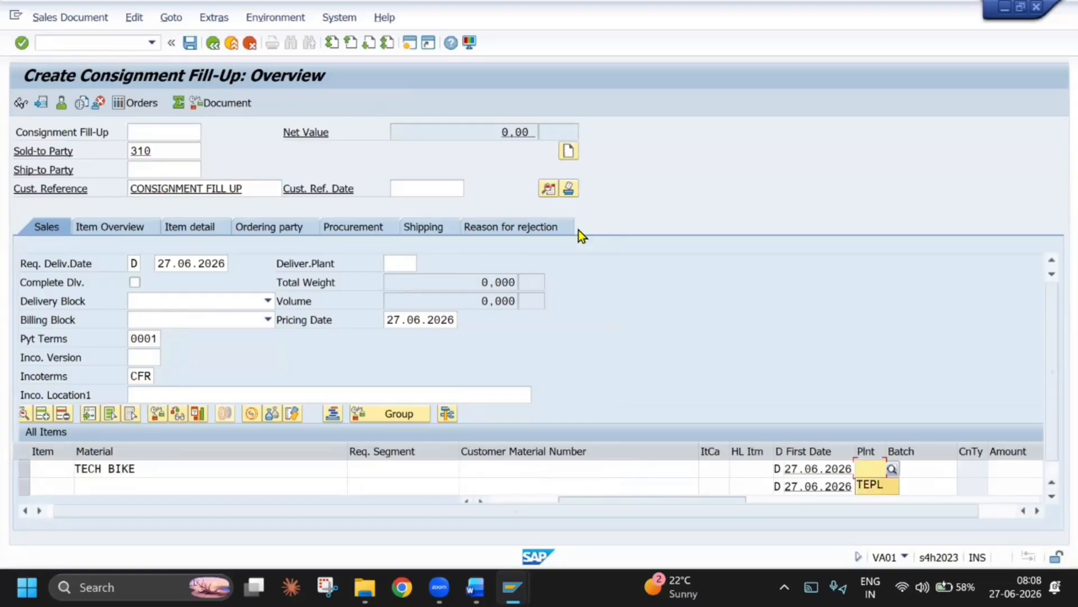
Open the TECH BIKE item's shipping data and set the storage location to TESL
double_click(228, 473)
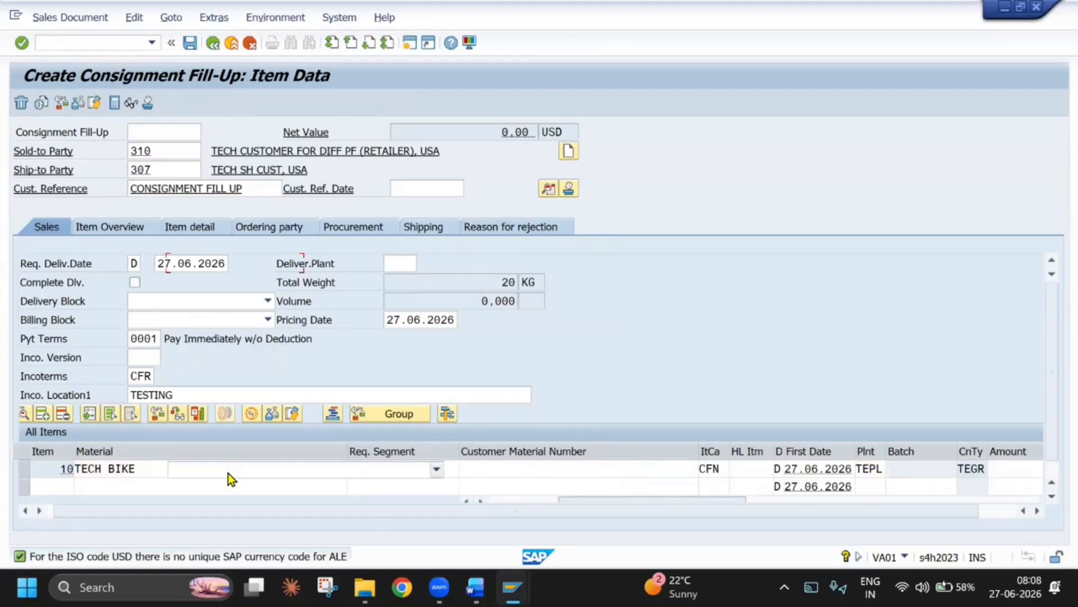
click(163, 208)
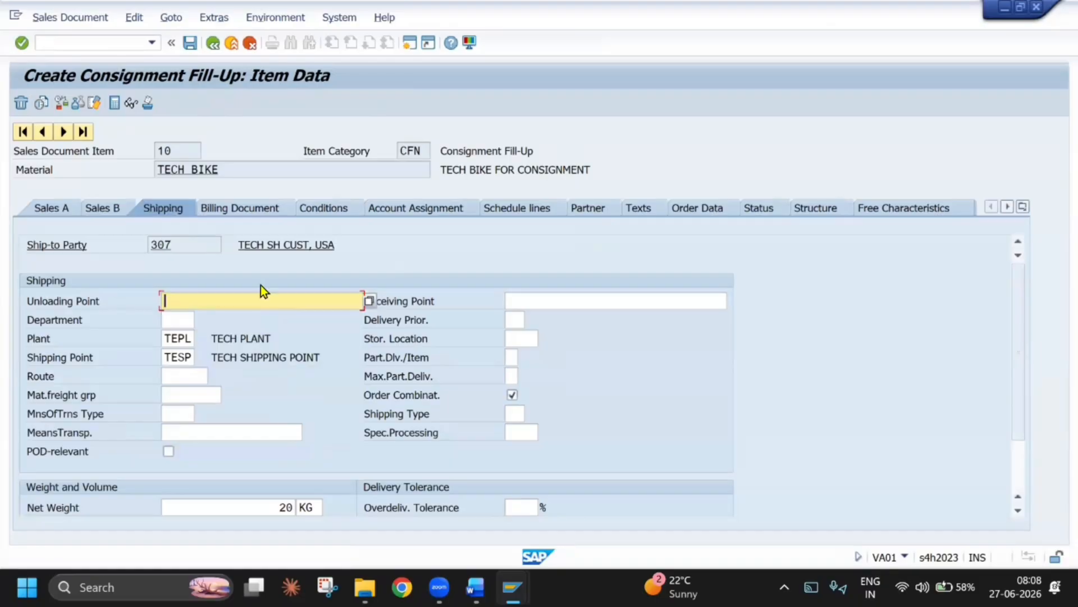
key(alt+Tab)
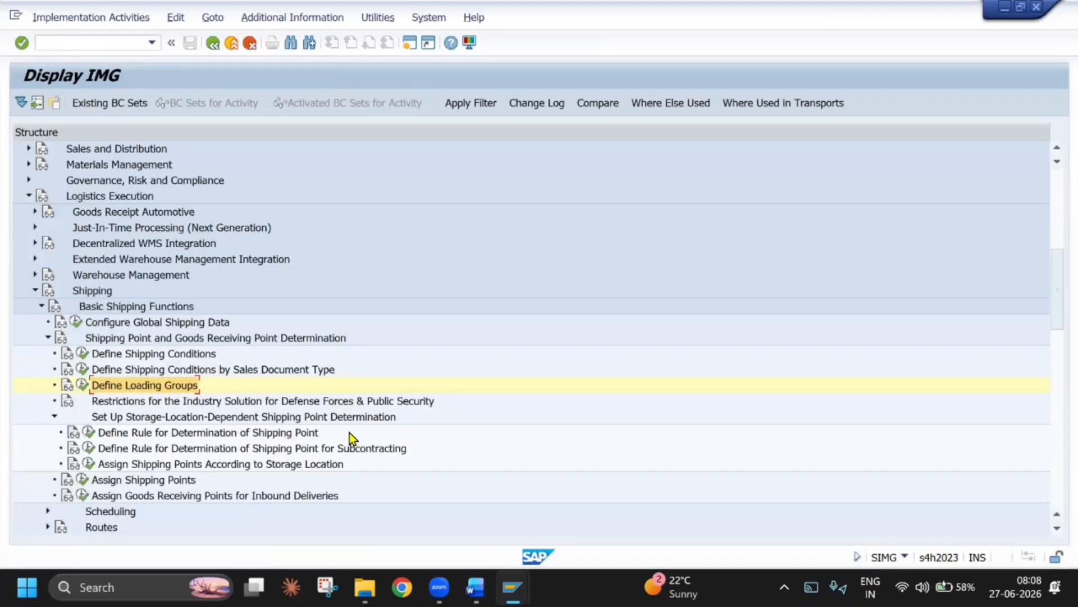
key(alt+Tab)
click(523, 338)
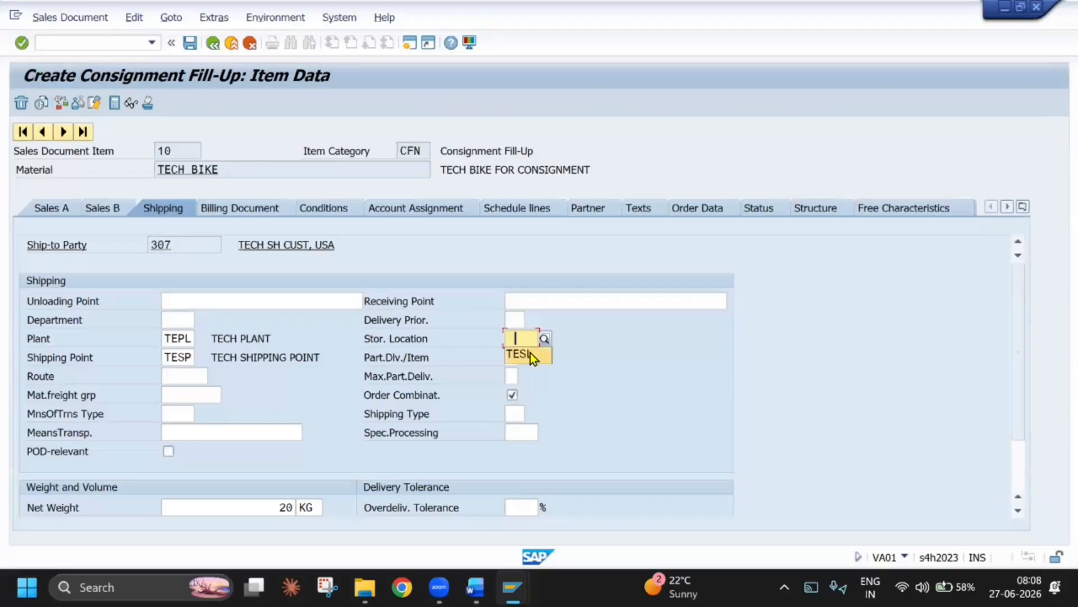
click(528, 354)
Complete the missing pricing from the incompletion log by adding condition type TEGR with an amount of 100
click(134, 17)
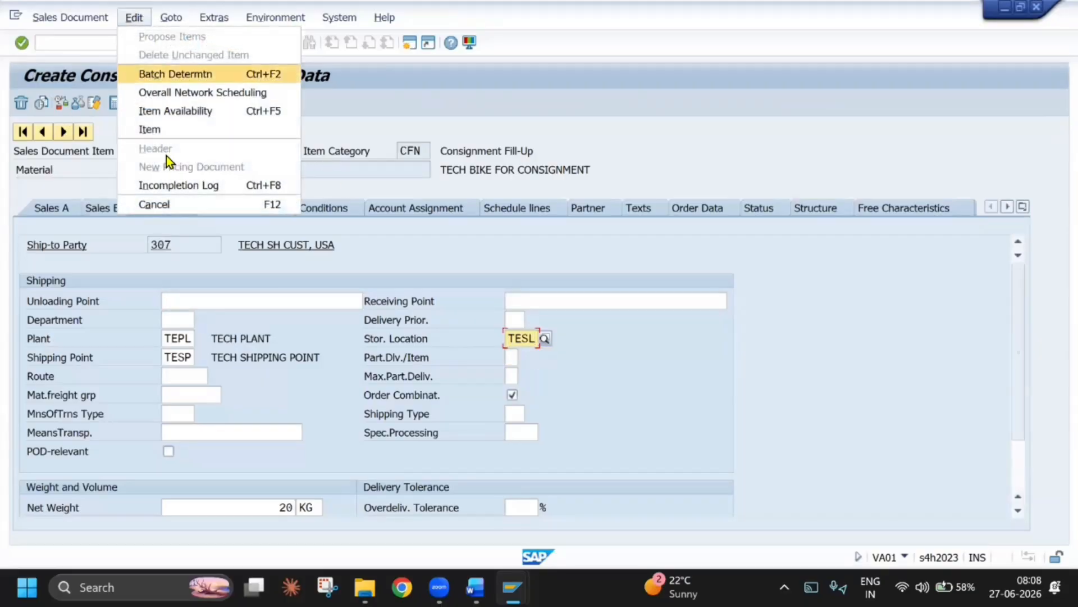
click(166, 185)
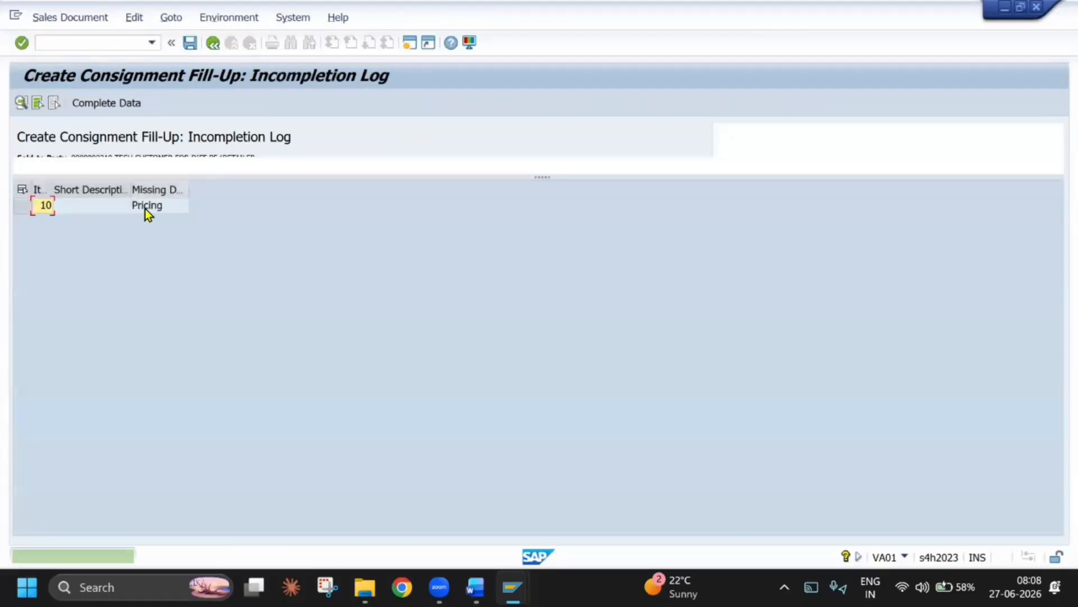
double_click(145, 208)
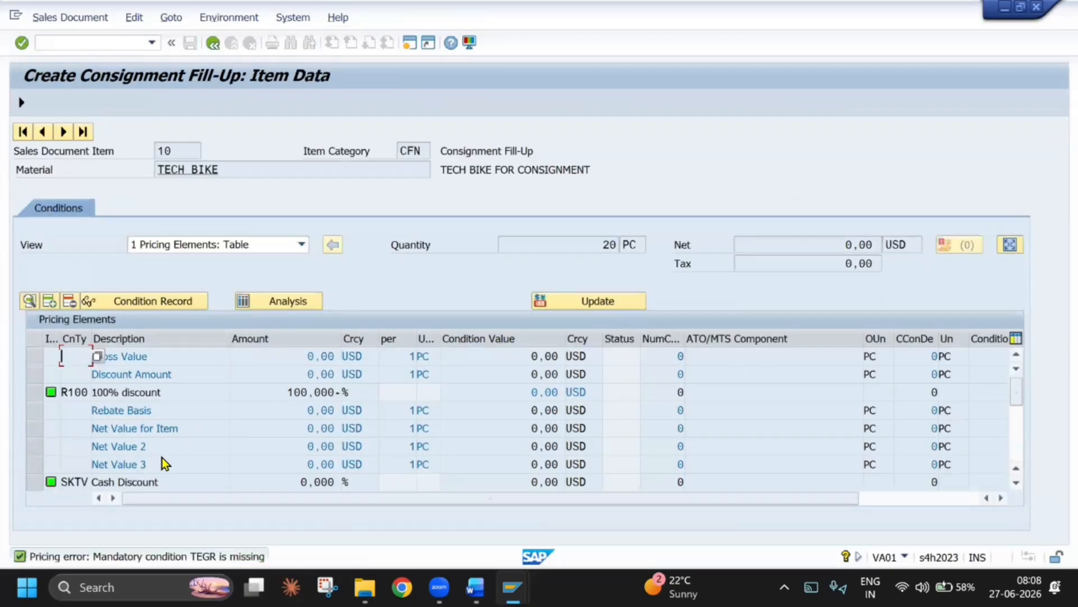
scroll(162, 457, down, 2)
click(84, 476)
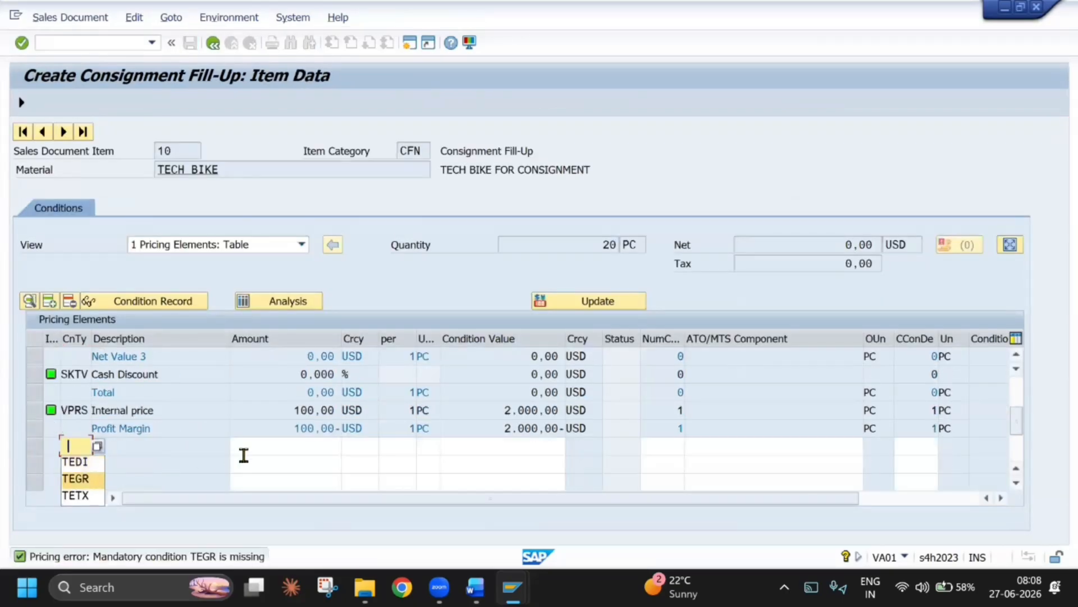
click(245, 451)
text(100)
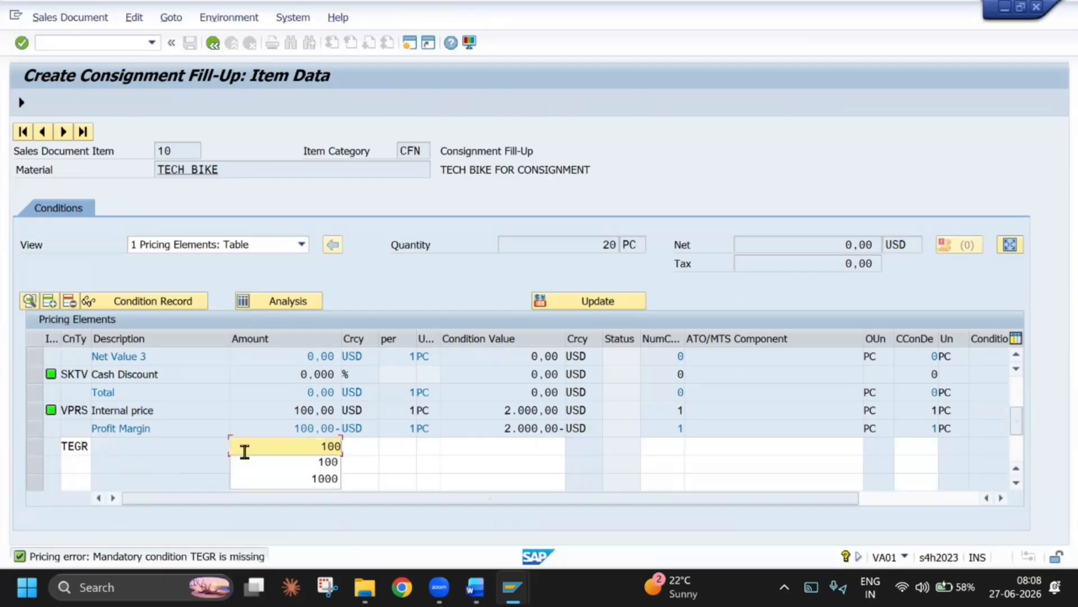
key(Return)
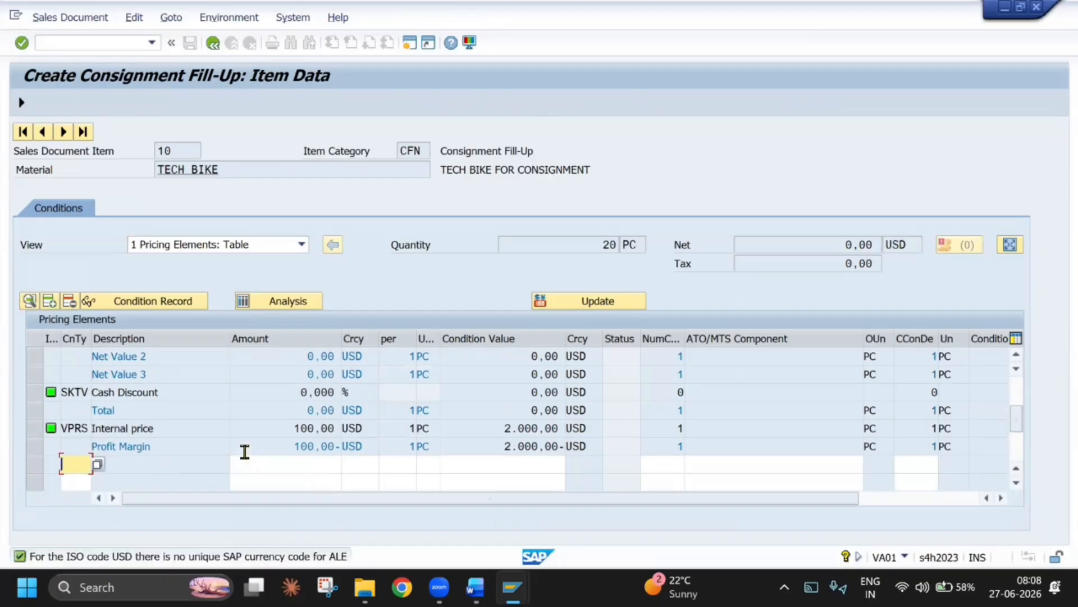
click(213, 41)
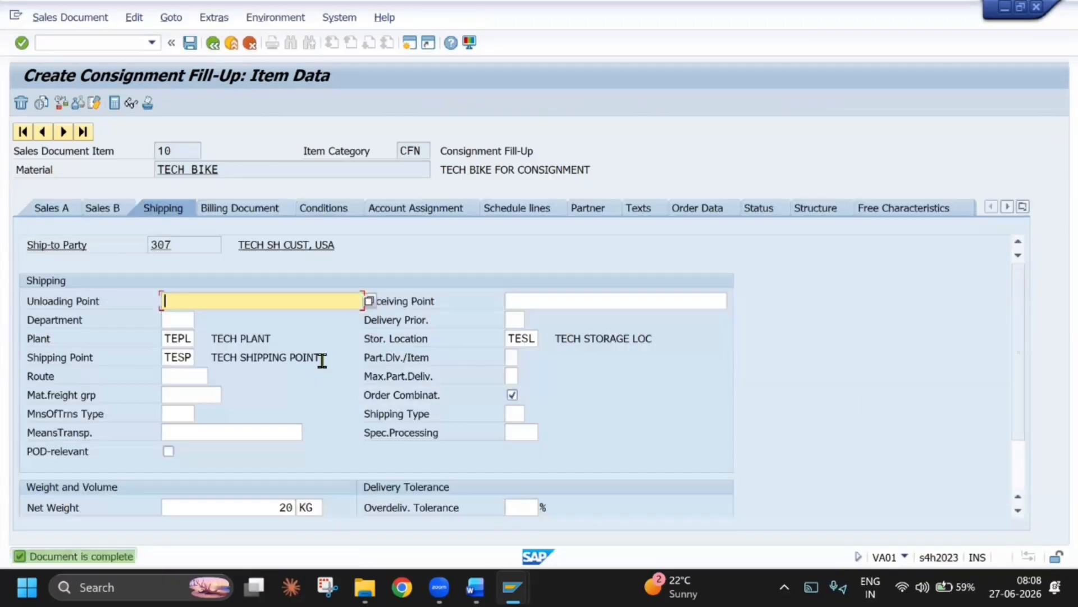
Return to the order overview and check the item's TEGR amount and the order's net value
key(F3)
drag(708, 469, 793, 480)
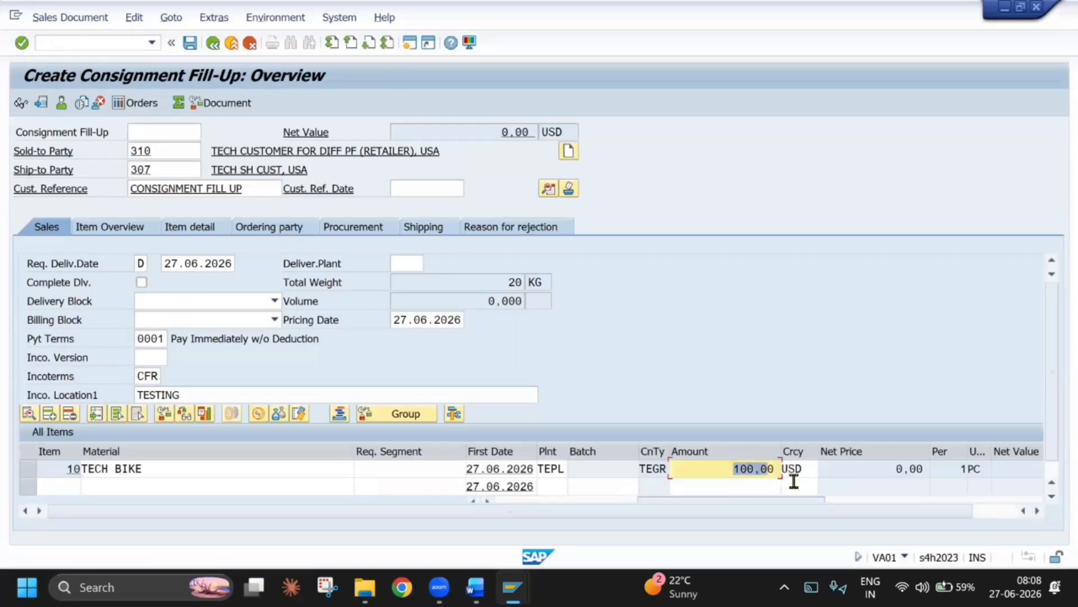
drag(700, 469, 827, 460)
double_click(554, 133)
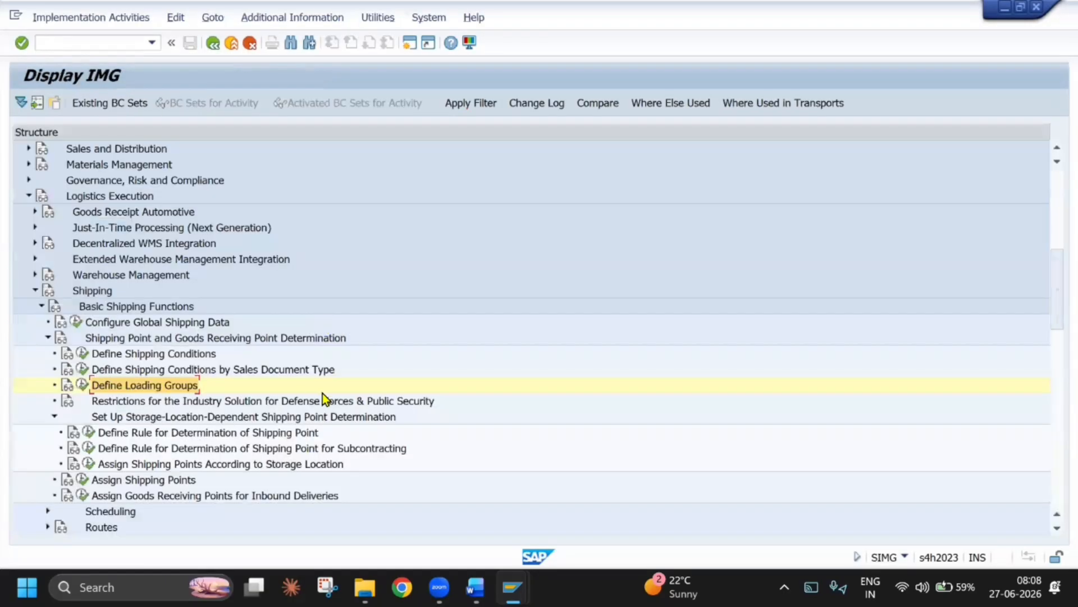
Return to the order overview from the other open windows and save the consignment fill-up order
key(alt+Tab)
click(730, 210)
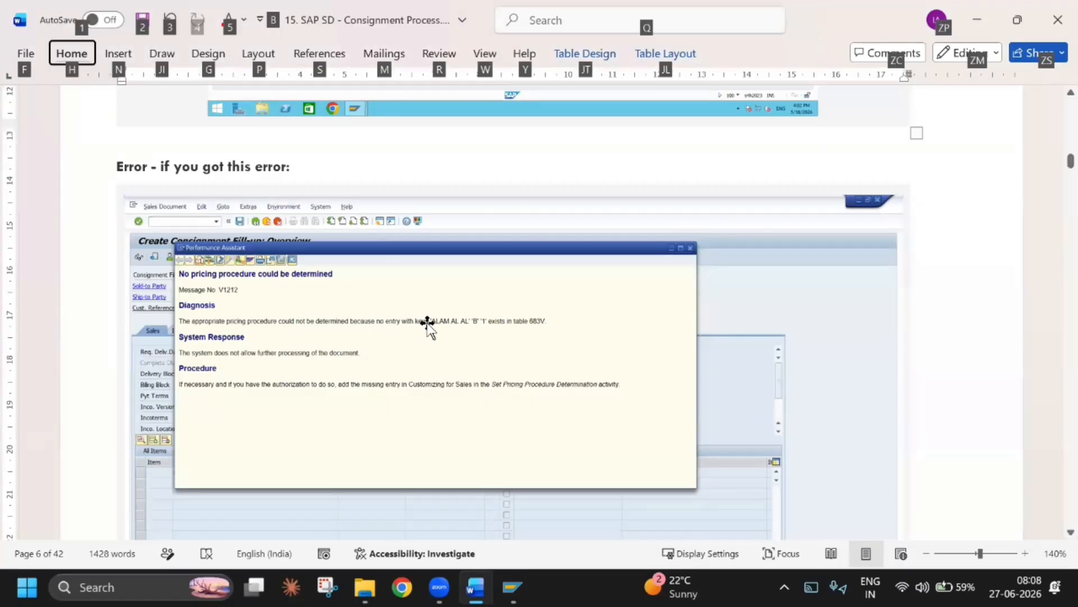
key(alt+Tab)
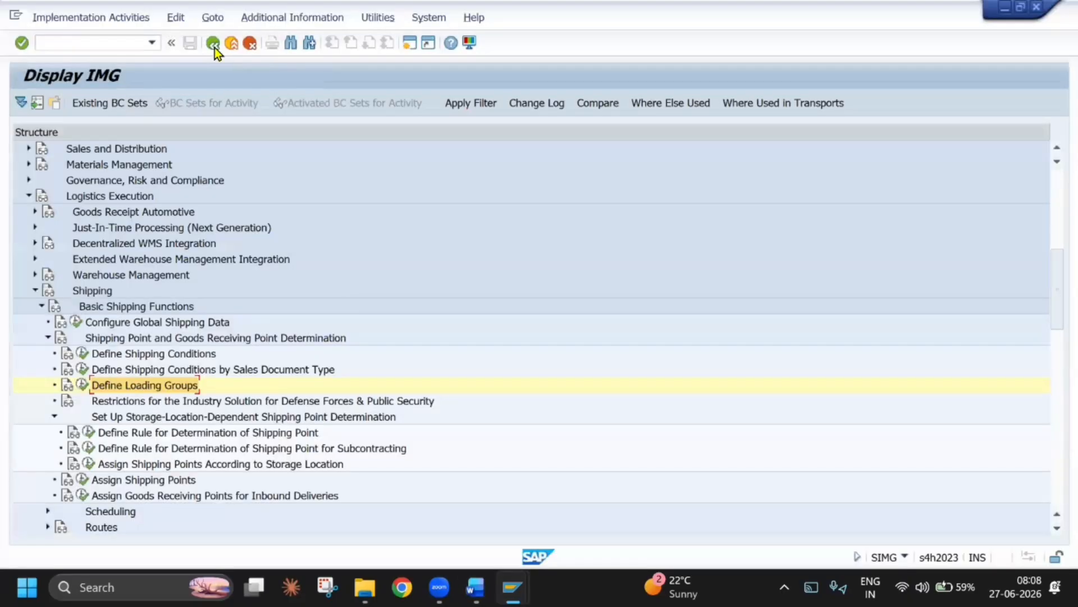
key(alt+Tab)
click(718, 227)
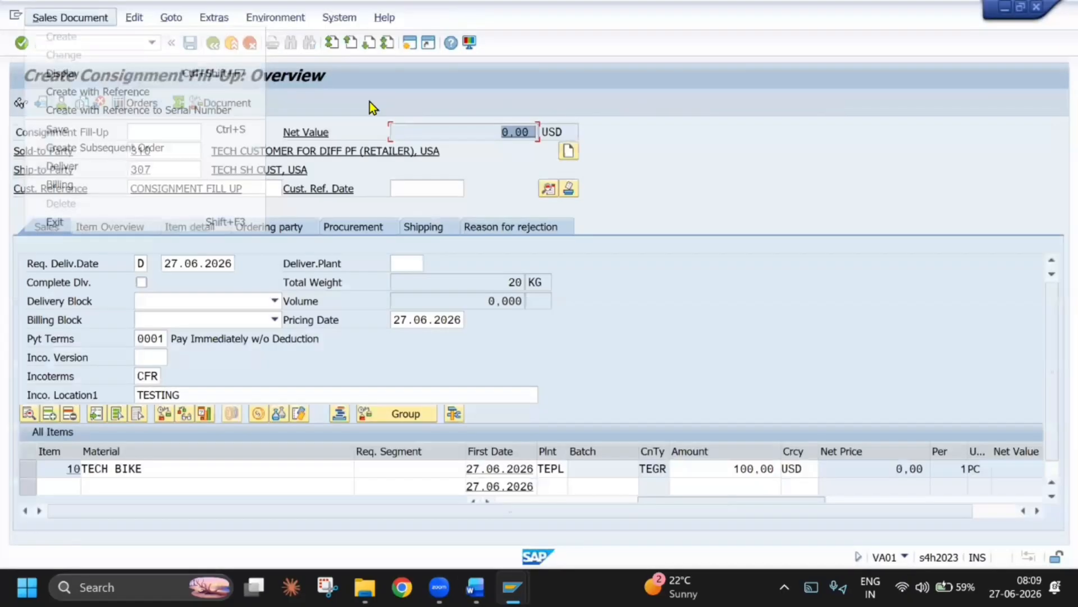
key(ctrl+s)
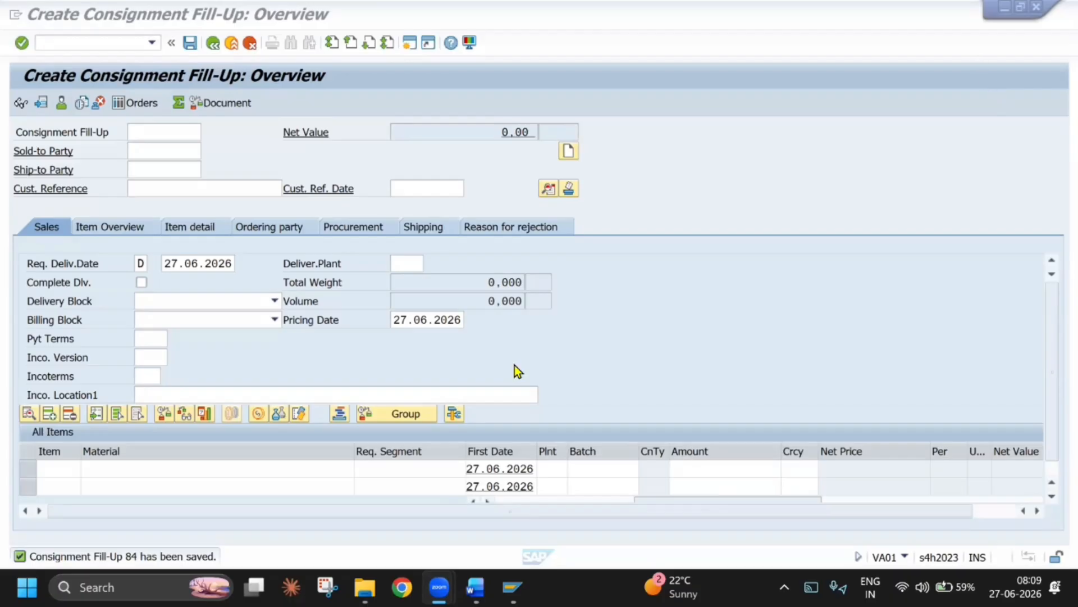
Switch to the consignment process guide in Word and review the pricing procedure error and its solution steps
key(alt+Tab)
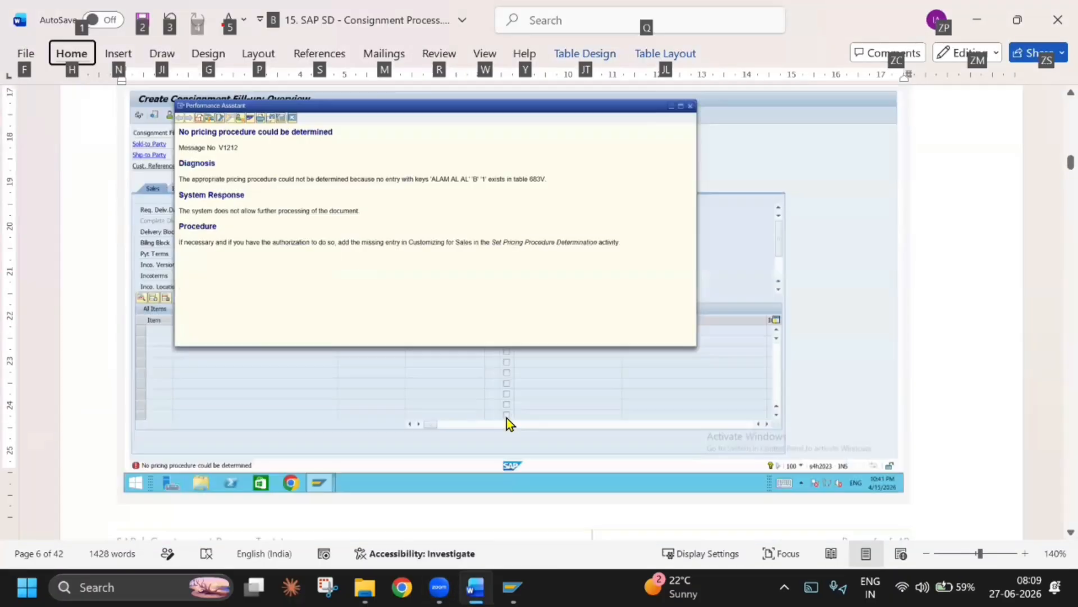
scroll(506, 418, down, 10)
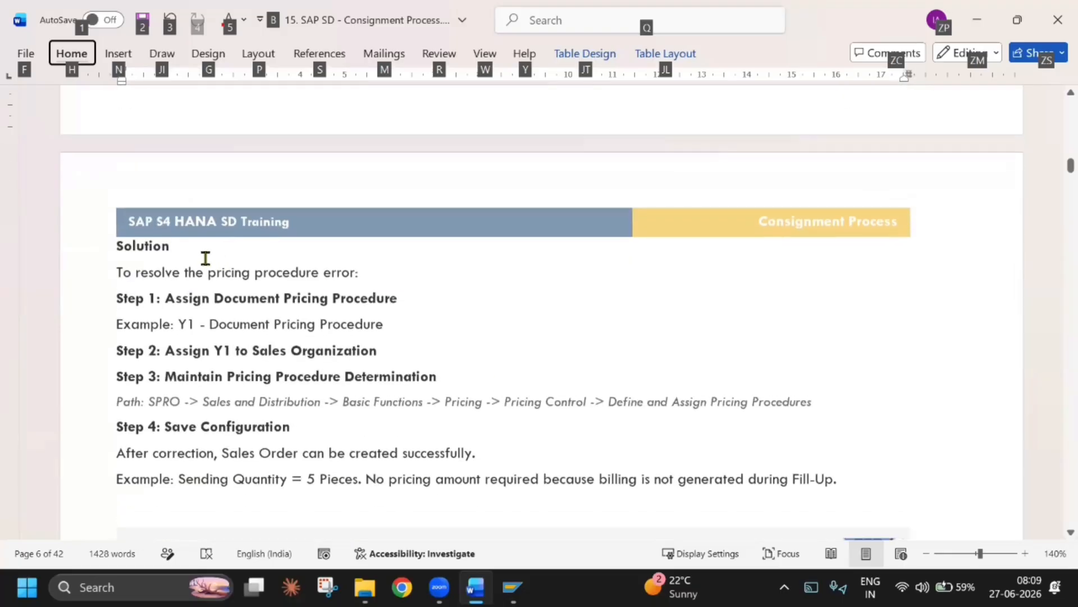
scroll(208, 263, down, 2)
scroll(275, 394, down, 12)
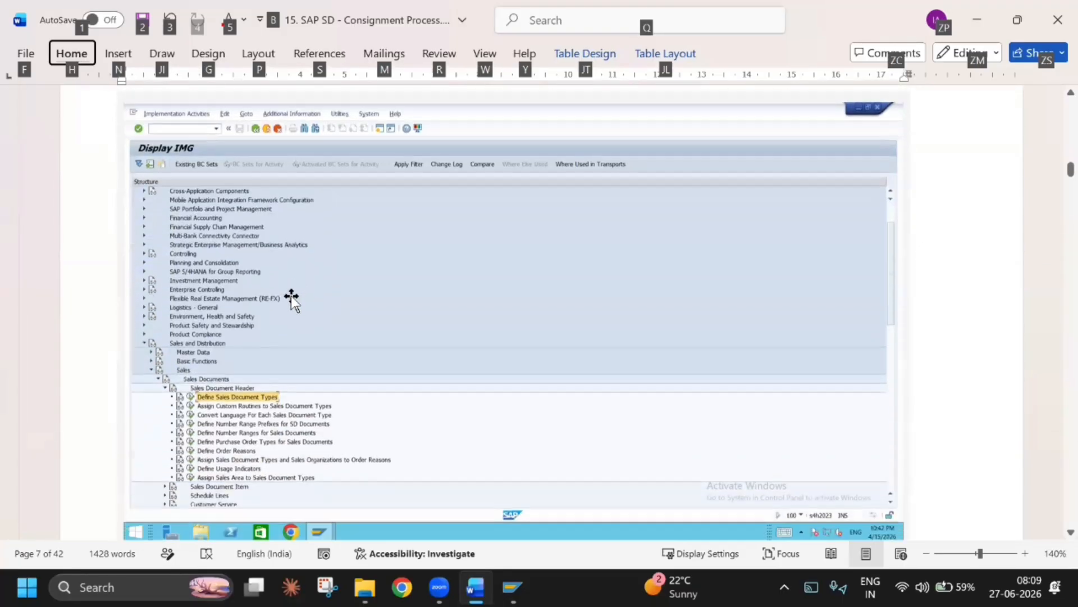
scroll(288, 321, down, 6)
scroll(287, 323, up, 15)
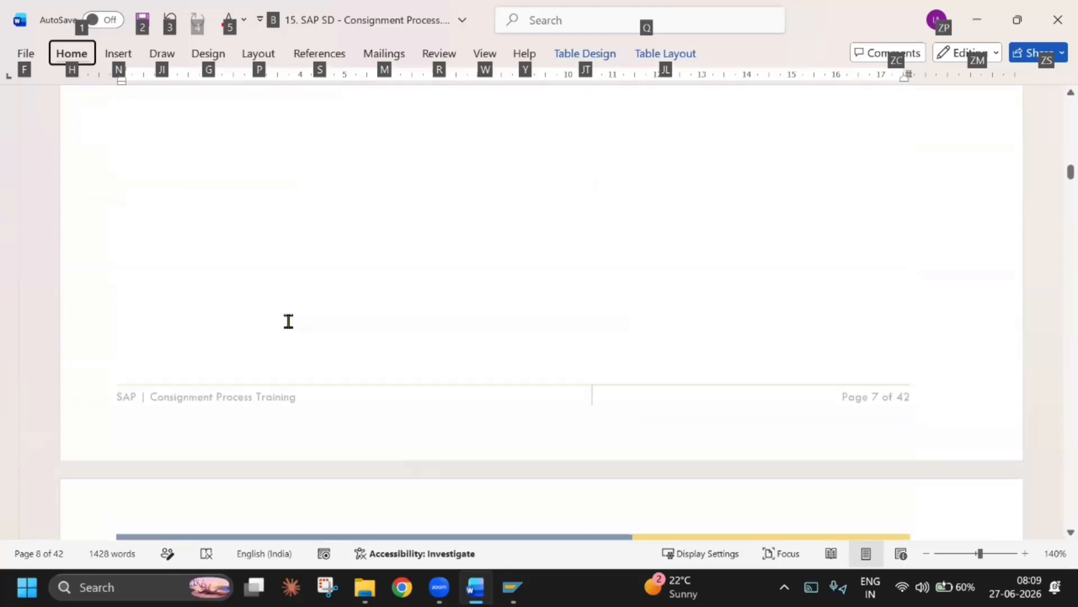
scroll(278, 337, up, 2)
scroll(275, 340, down, 6)
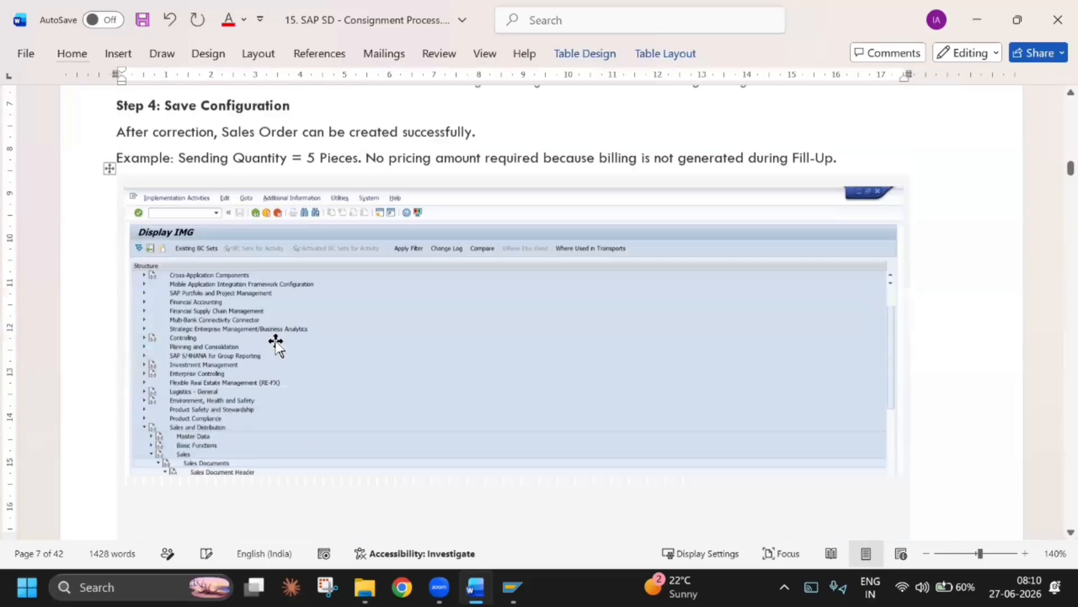
scroll(276, 341, up, 11)
scroll(276, 342, down, 7)
Shrink the Display IMG screenshot below the Step 4: Save Configuration section, keeping its proportions
click(277, 344)
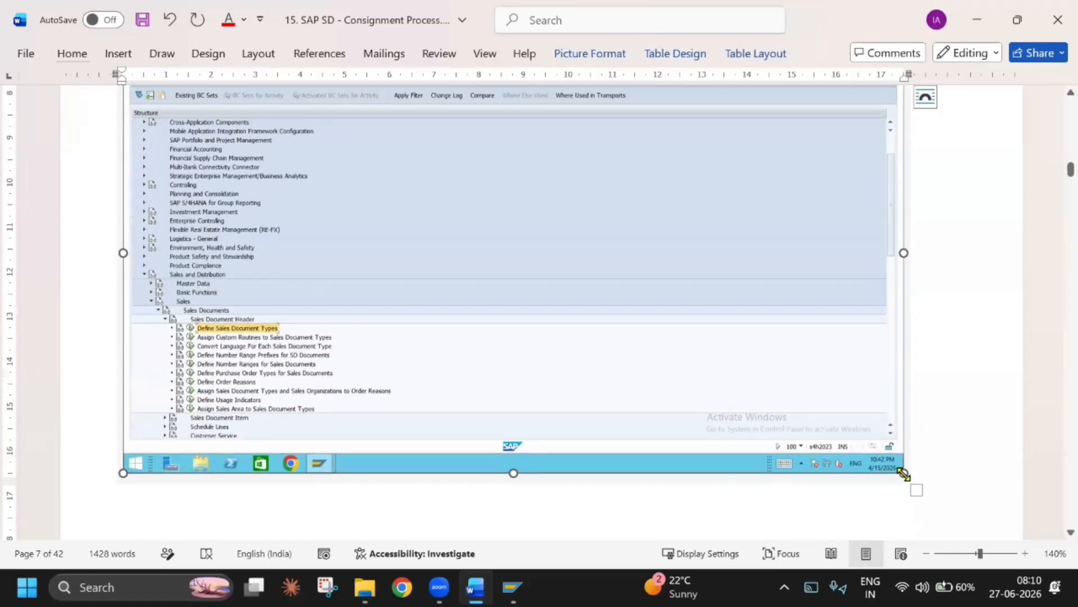
drag(903, 473, 814, 335)
scroll(624, 326, down, 2)
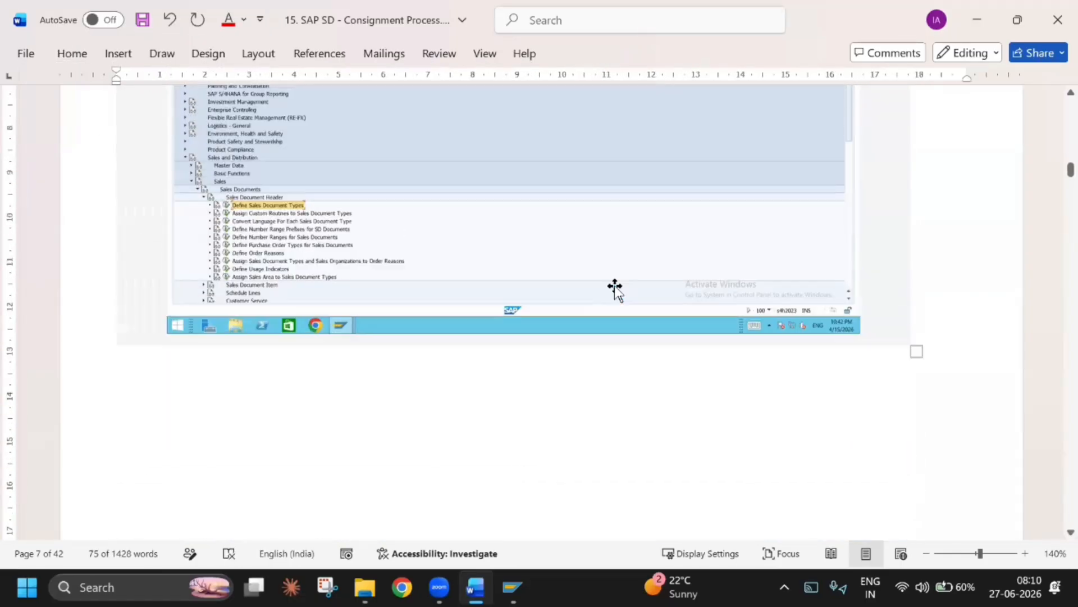
scroll(614, 288, up, 3)
click(615, 291)
drag(859, 504, 783, 396)
Delete the surplus blank lines above the "Y1 - Document Pricing Procedure assign" heading
scroll(424, 301, down, 15)
click(331, 192)
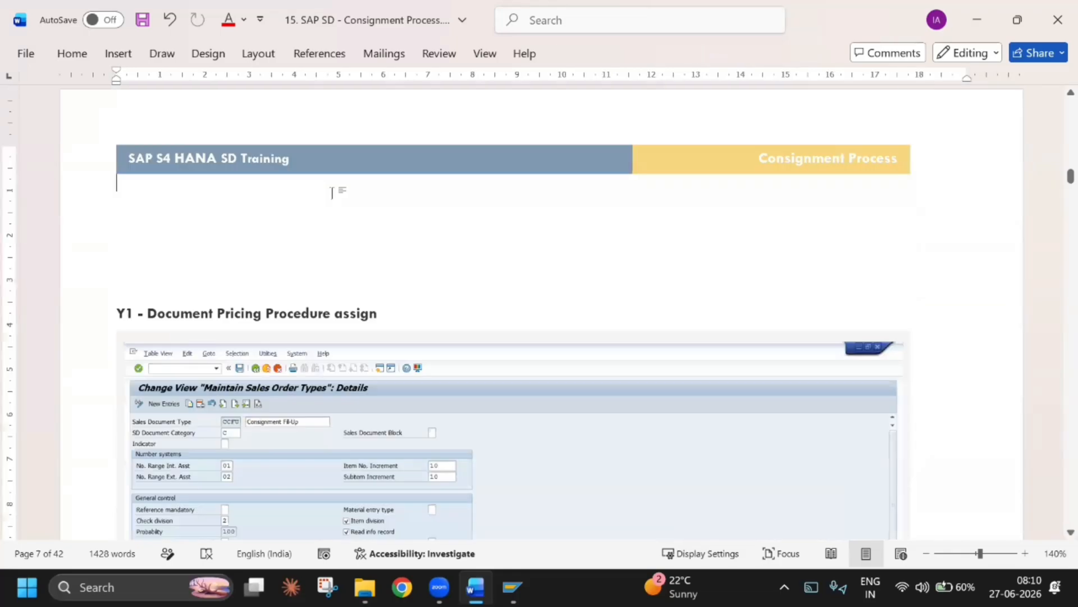
key(Delete)
key(Delete)
key(Delete)
key(Delete)
key(Delete)
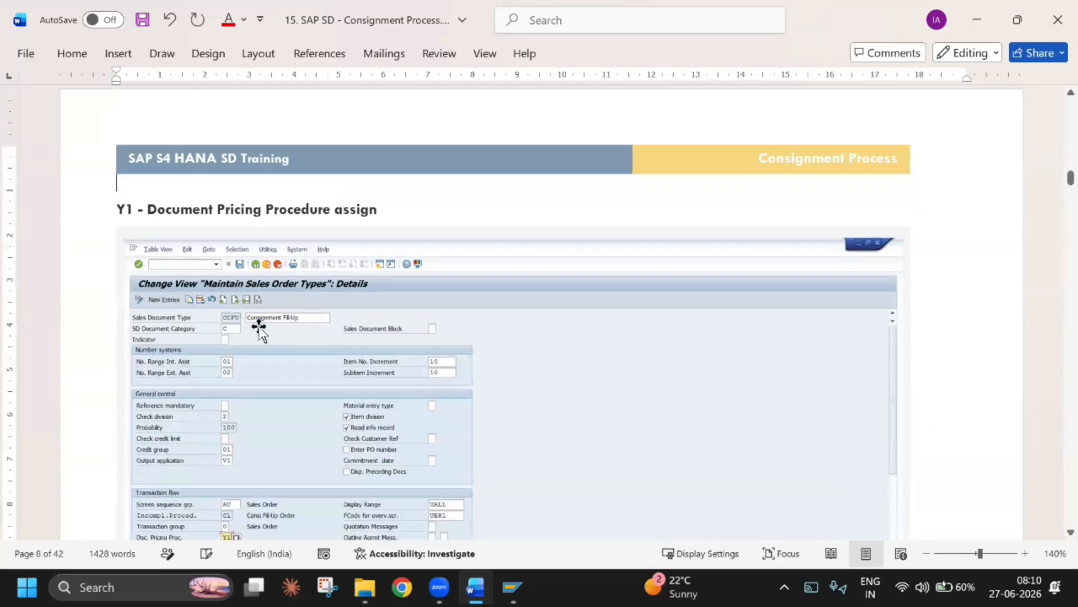
Insert a blank line above "Set Pricing Procedure Determination" to move that line to the top of the next page
scroll(255, 345, down, 2)
scroll(256, 345, down, 4)
scroll(269, 219, down, 6)
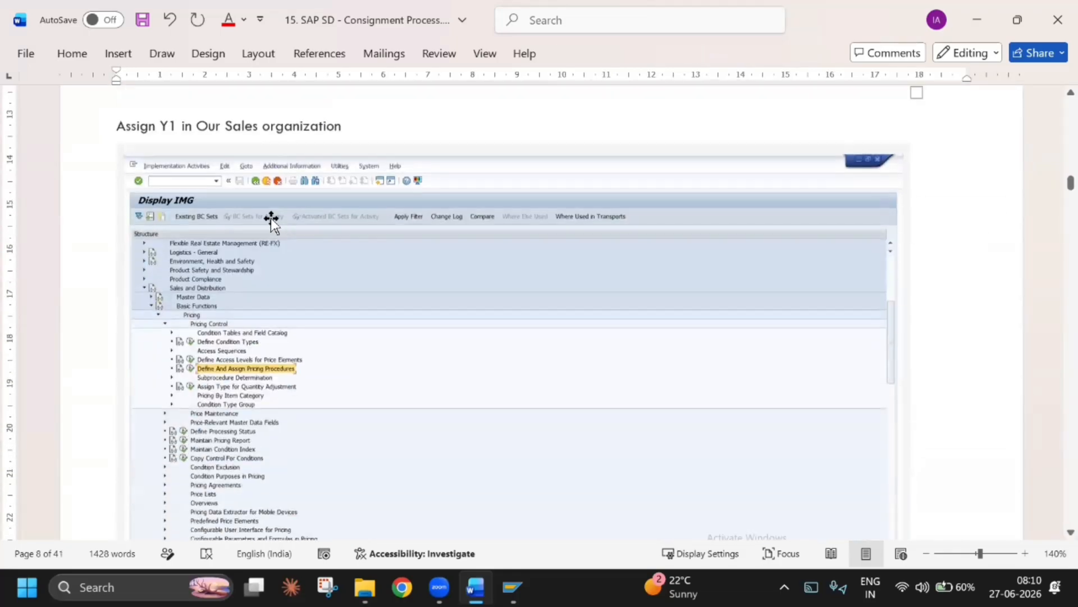
scroll(264, 234, up, 2)
scroll(253, 260, up, 1)
scroll(254, 262, down, 6)
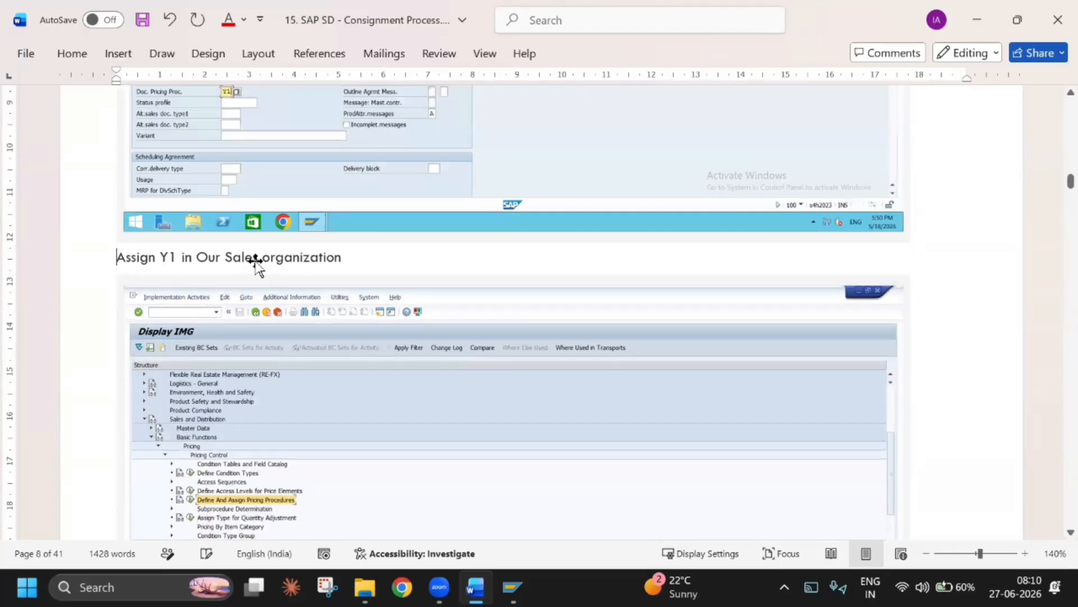
scroll(255, 262, down, 3)
click(230, 282)
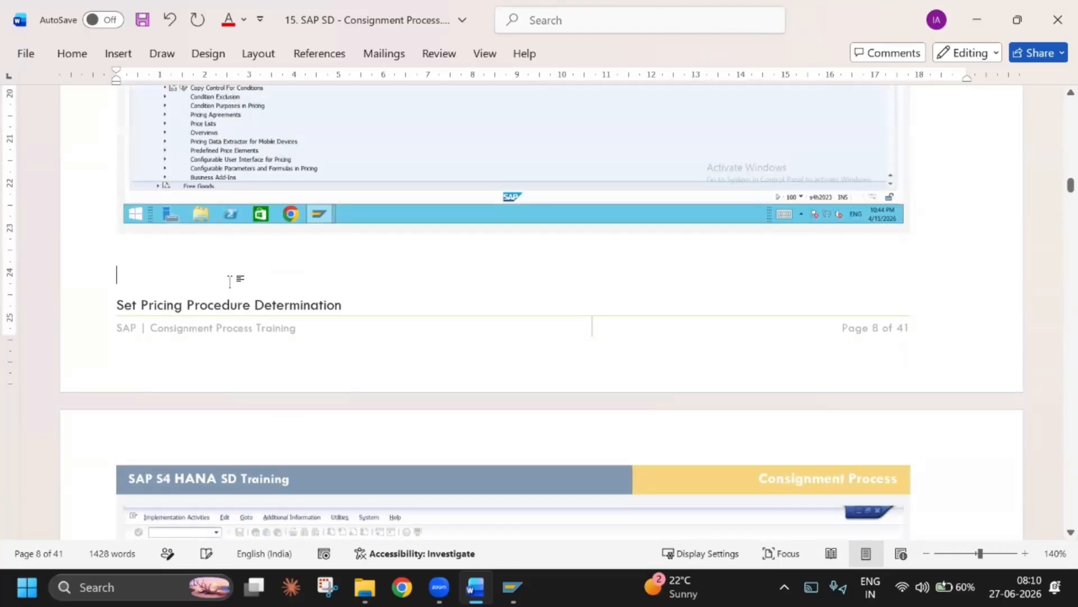
key(Return)
Review the guide's pricing procedure determination screenshots and the Error Fix - Consignment Fill-Up sales order section
scroll(231, 284, down, 6)
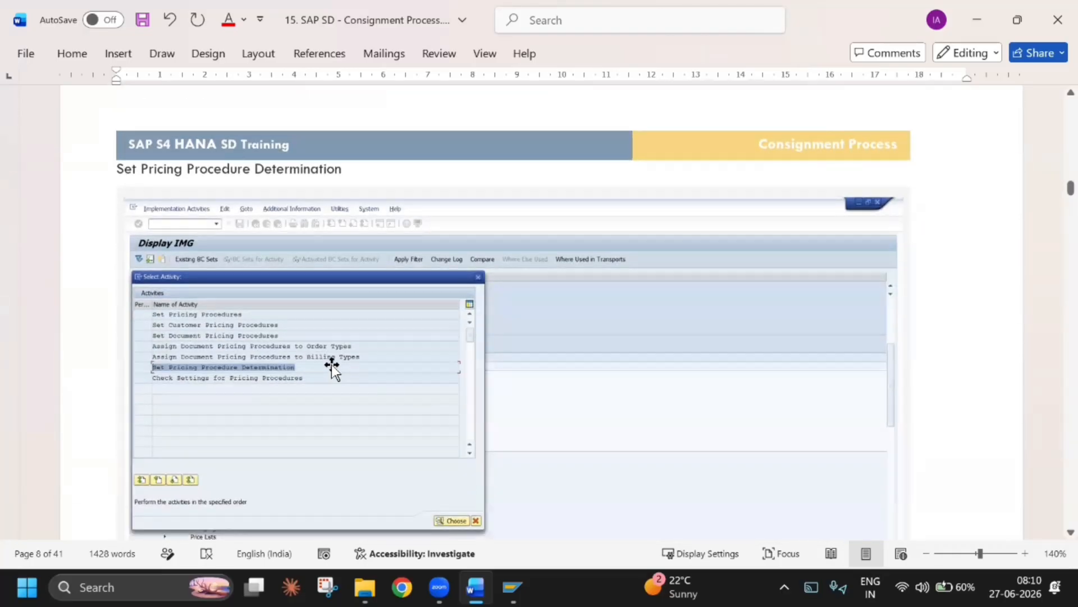
scroll(332, 368, down, 10)
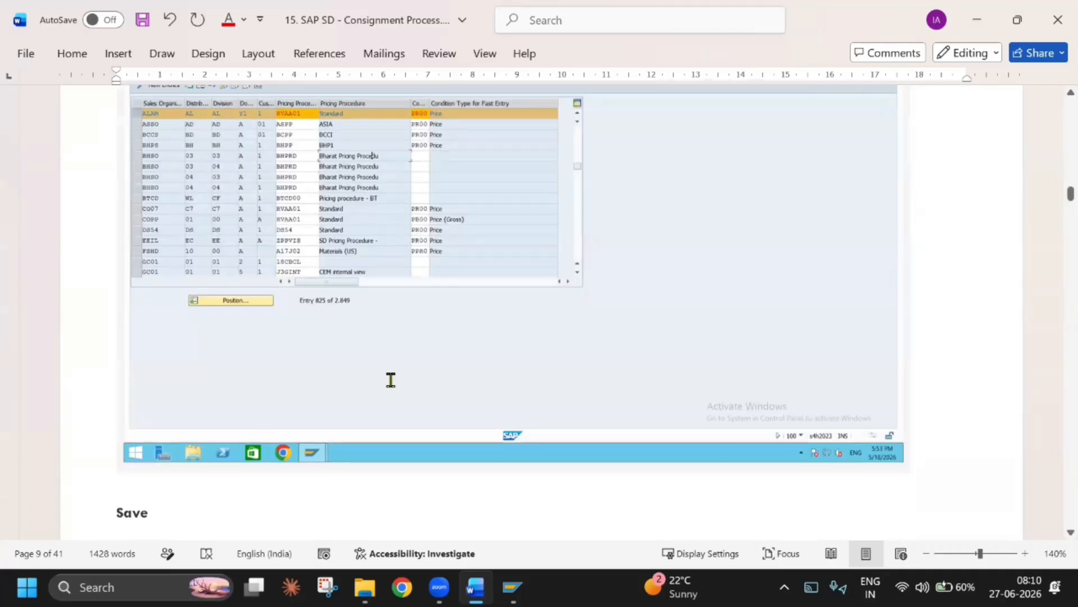
scroll(247, 378, down, 8)
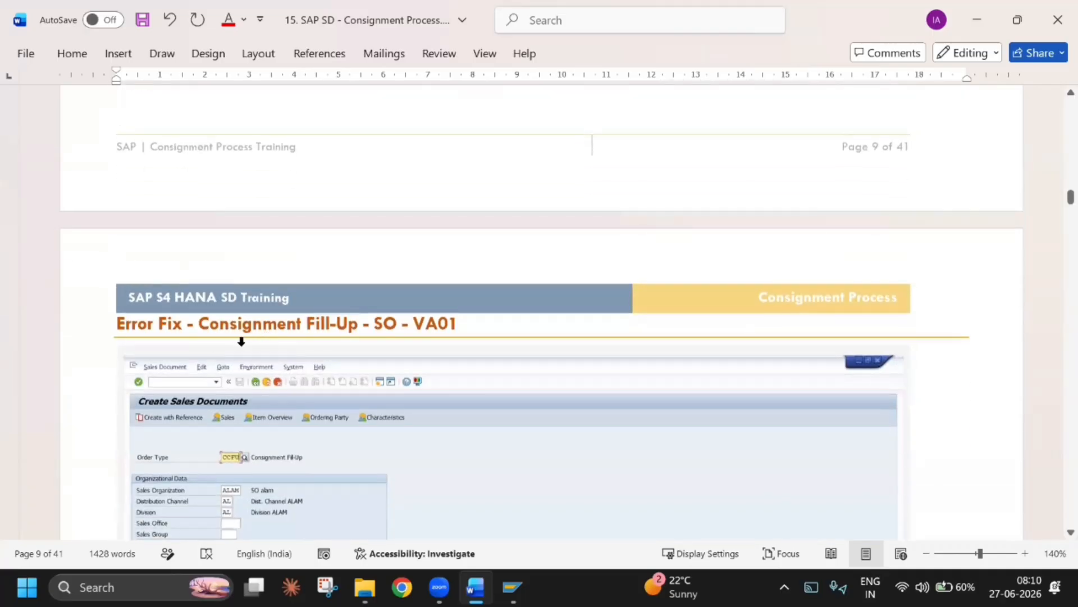
scroll(373, 361, down, 12)
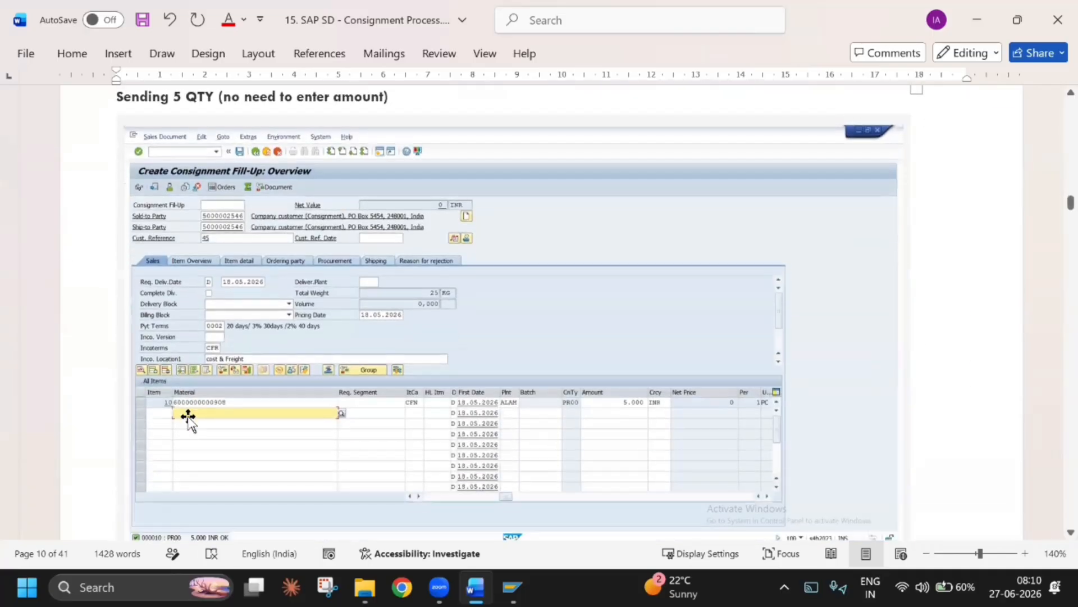
Review the guide's Create Consignment Fill-Up and VA02 document flow screenshots up to the Deliver Goods - VL01N section
scroll(400, 438, down, 10)
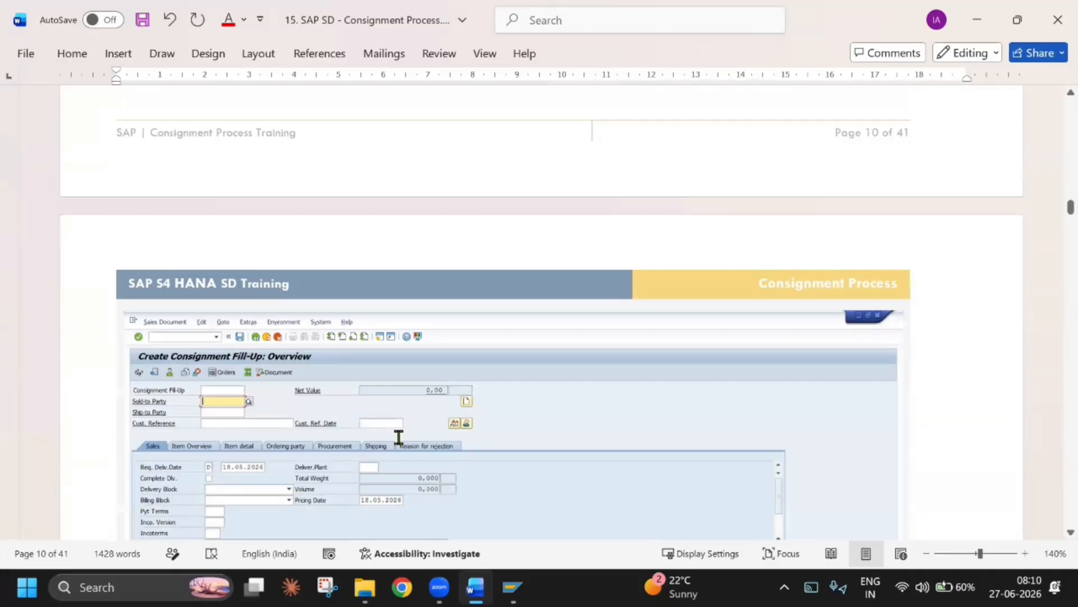
scroll(399, 437, up, 17)
scroll(371, 390, down, 13)
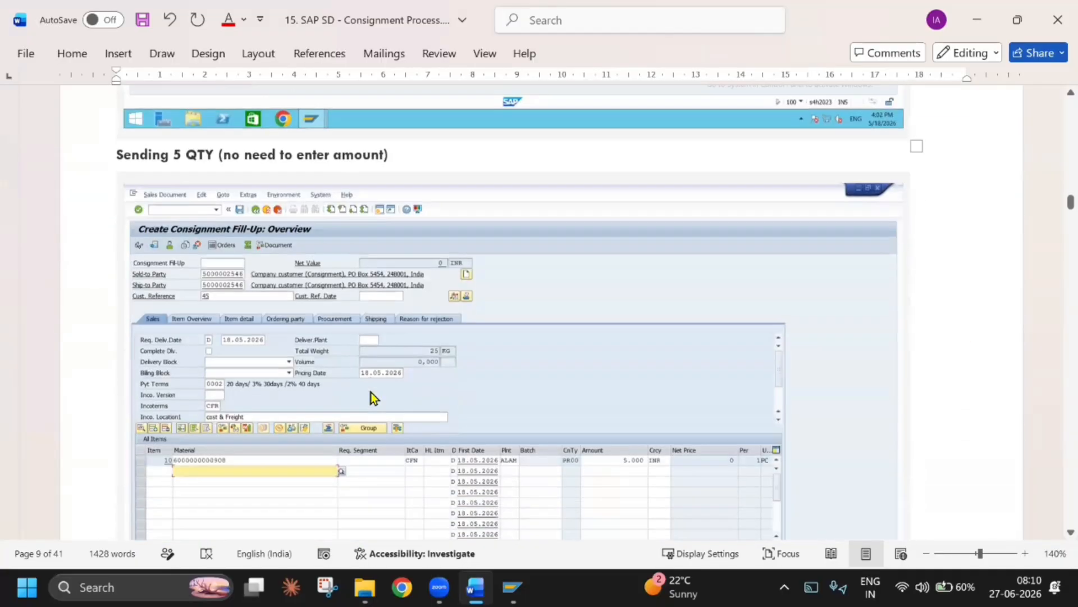
scroll(370, 392, down, 10)
scroll(369, 393, down, 12)
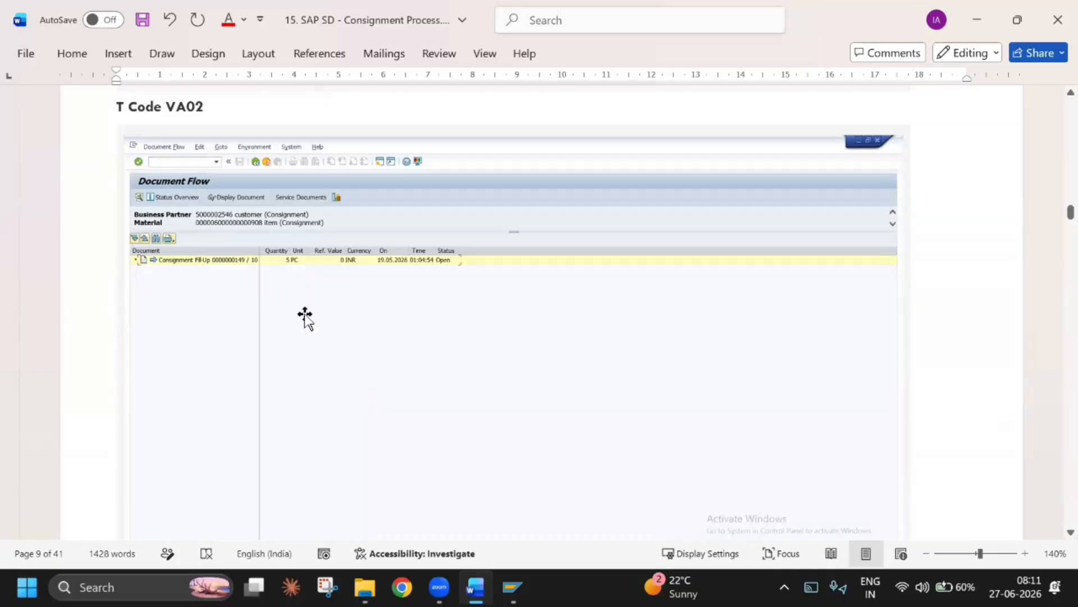
scroll(300, 287, down, 10)
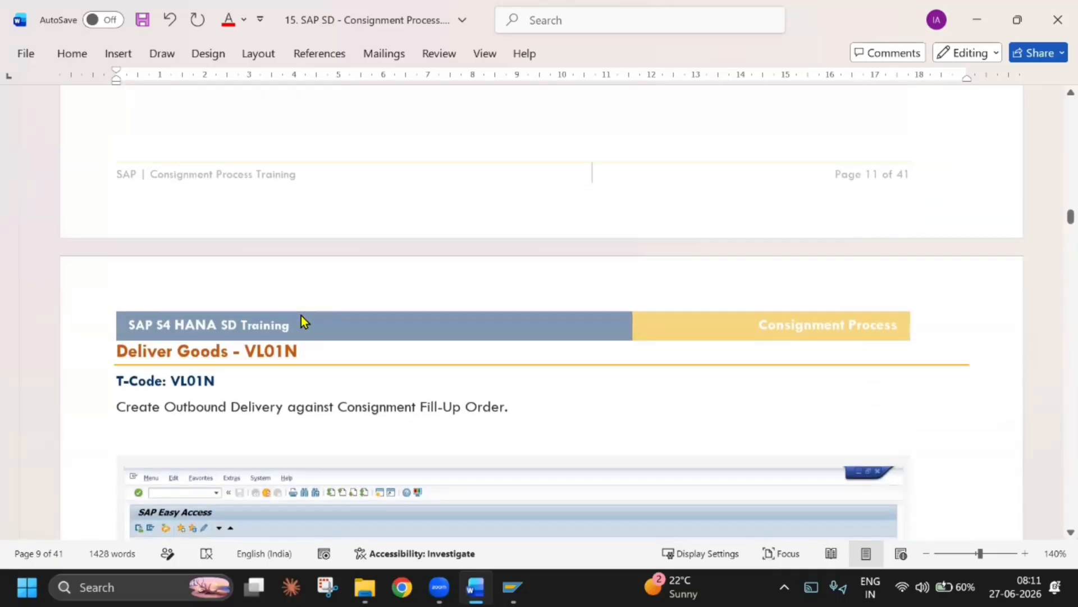
Switch to SAP, display the saved consignment fill-up order's document flow via VA02, and check the TECH BIKE stock overview
key(alt+Tab)
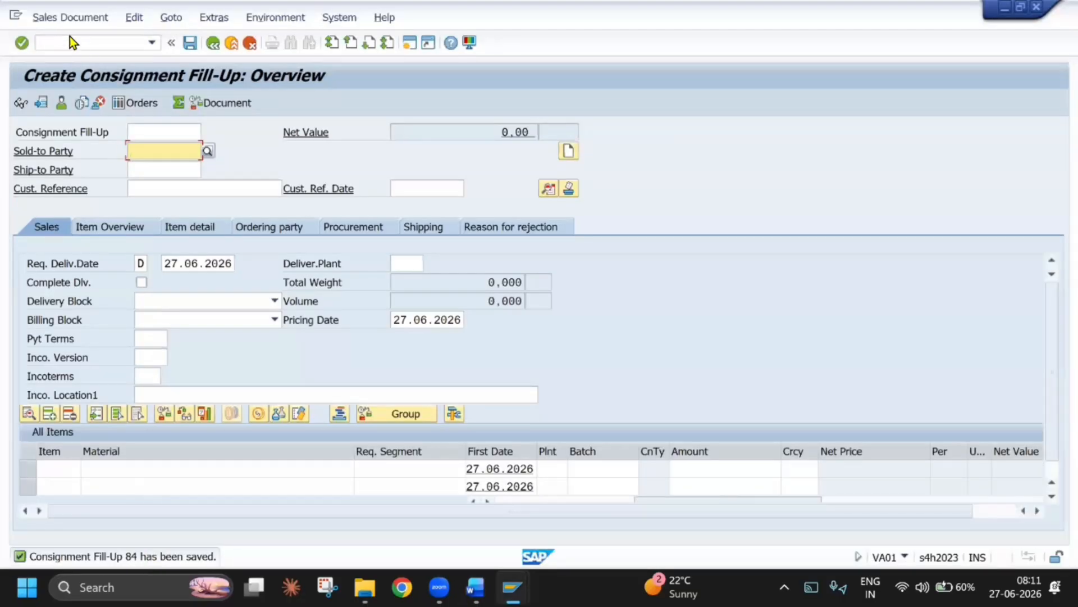
click(151, 41)
text(/NVA02)
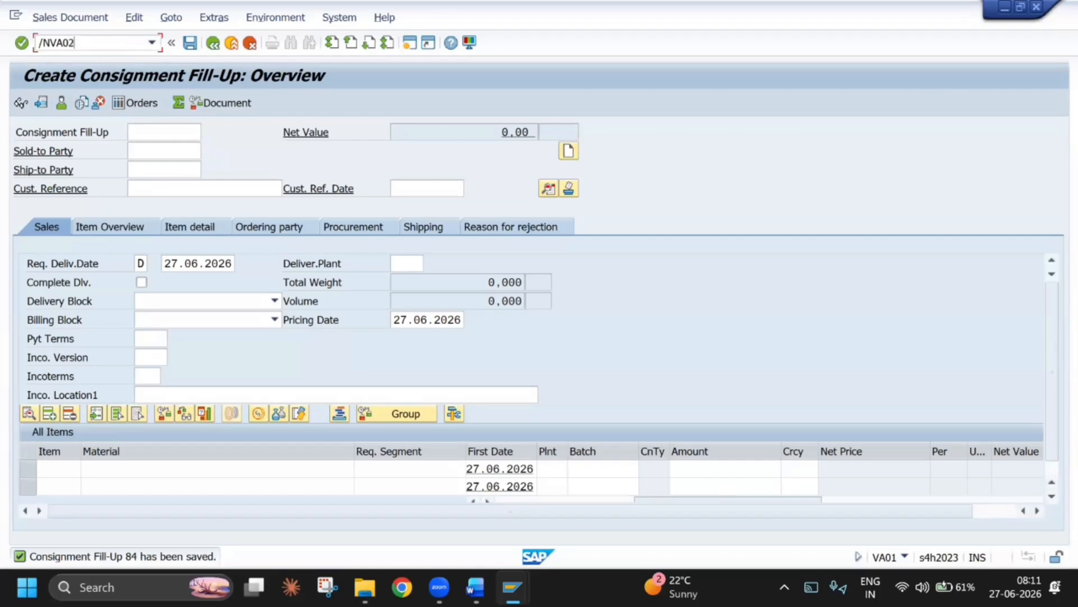
key(Return)
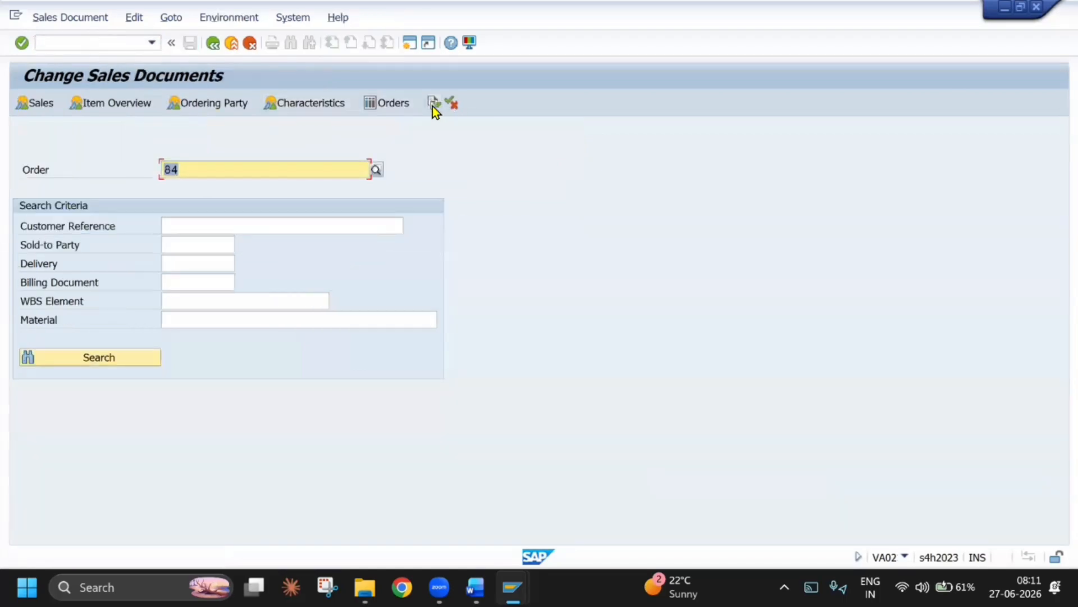
click(433, 106)
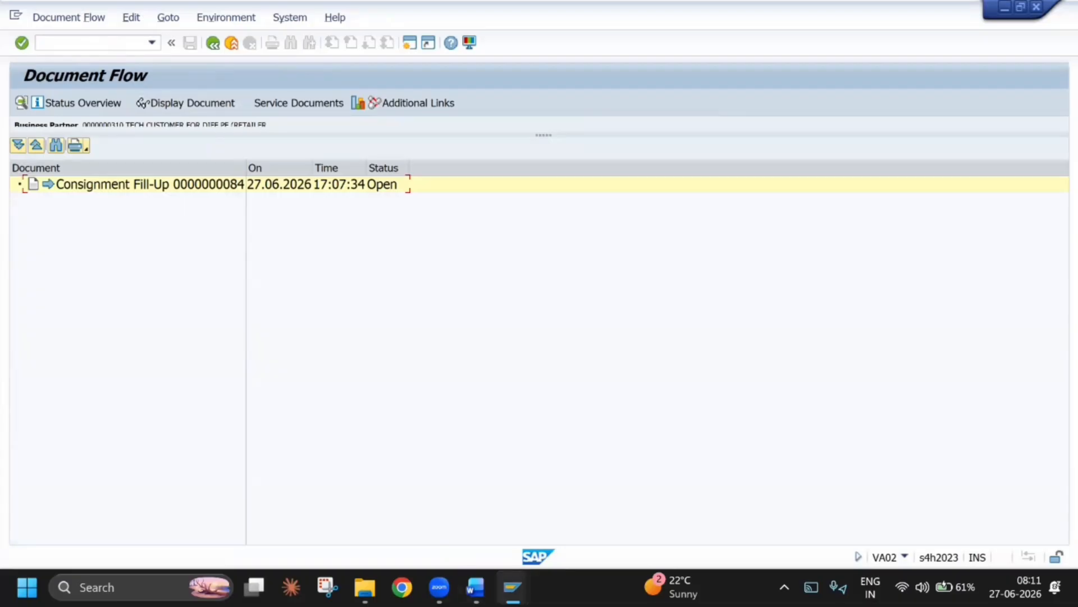
click(426, 524)
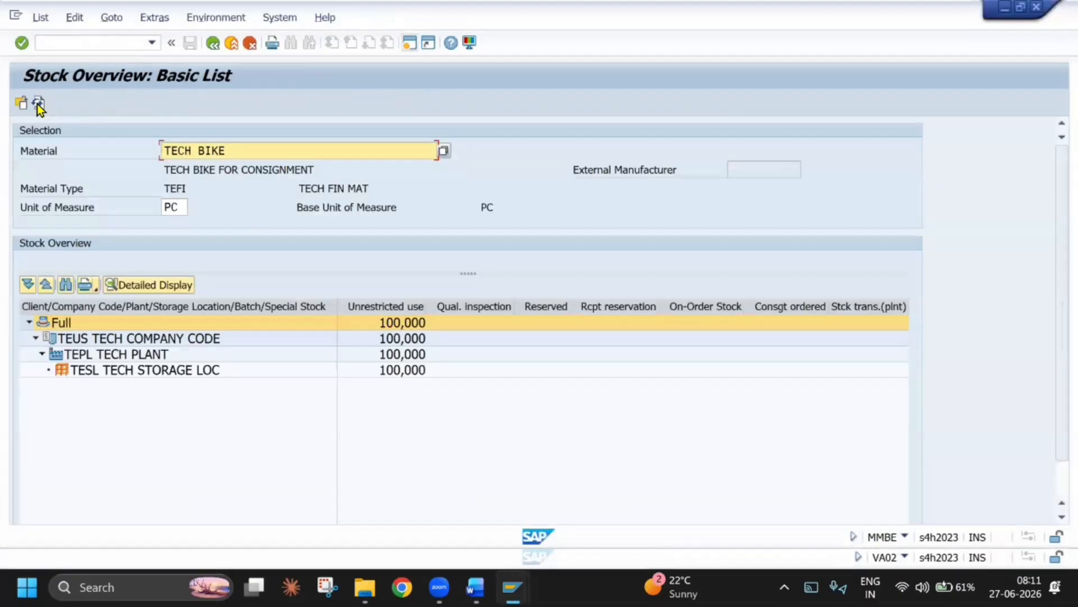
Return to the Word guide and read the Deliver Goods - VL01N section and its SAP menu path screenshot
key(alt+Tab)
scroll(281, 357, down, 5)
scroll(280, 334, up, 2)
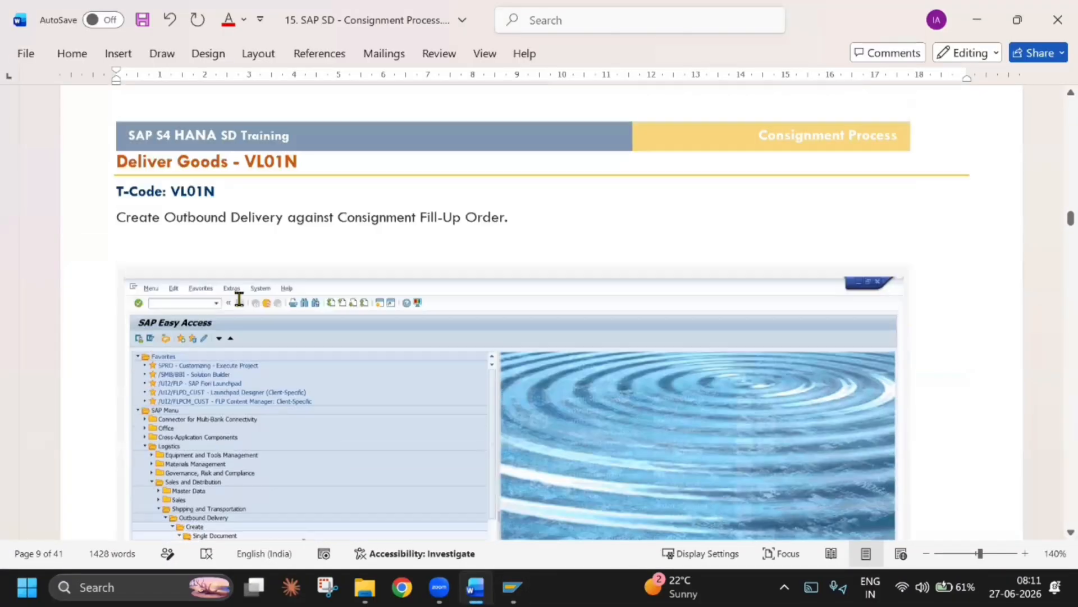
click(315, 359)
scroll(317, 362, down, 1)
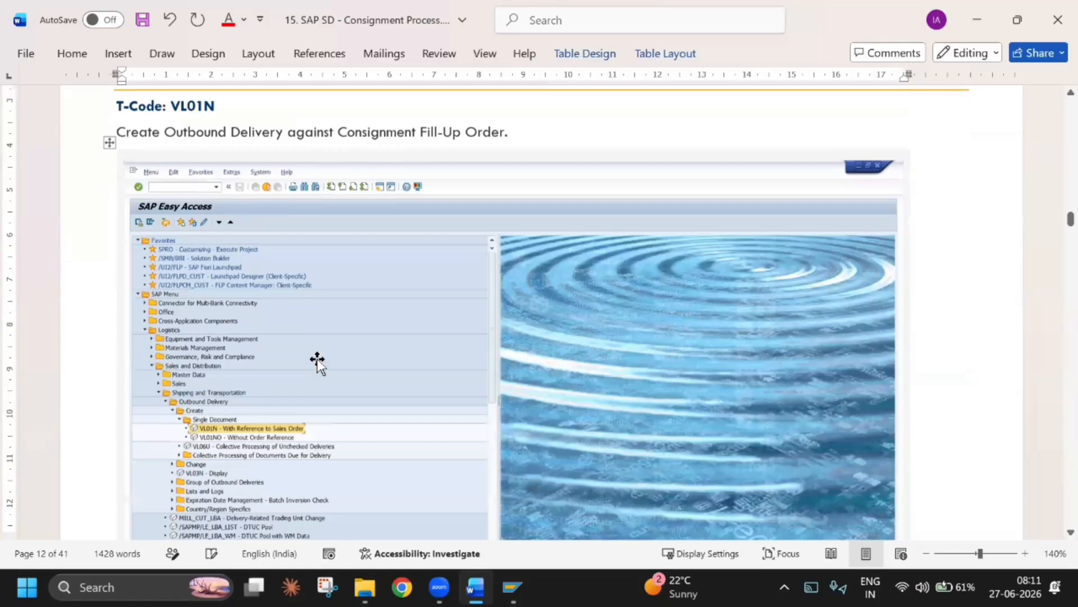
scroll(317, 362, down, 1)
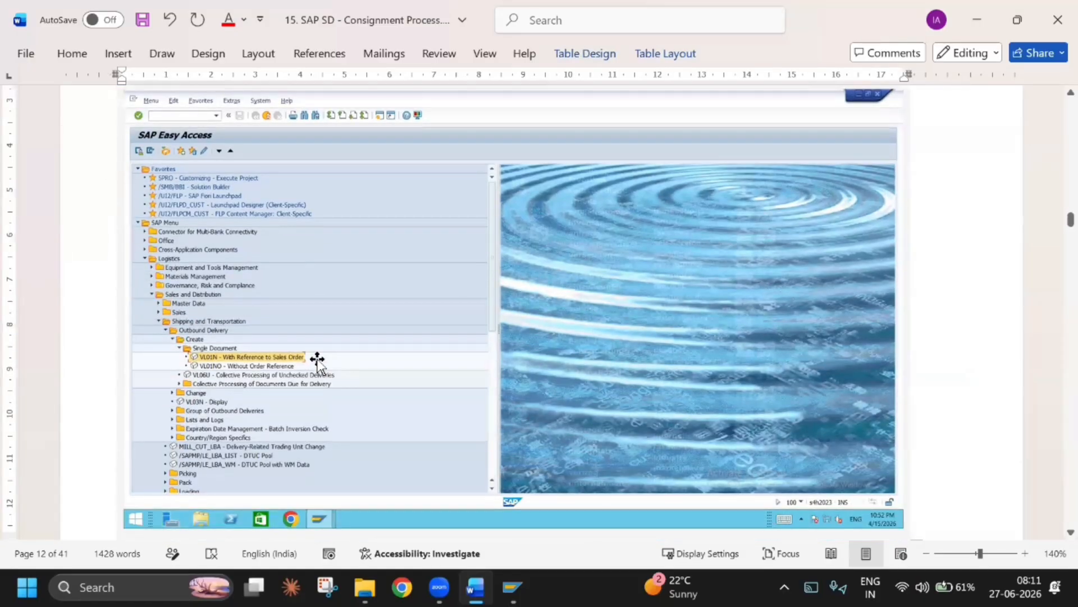
scroll(316, 364, up, 2)
Switch to SAP and try to create an outbound delivery in VL01N for the fill-up order from shipping point TESP
key(alt+Tab)
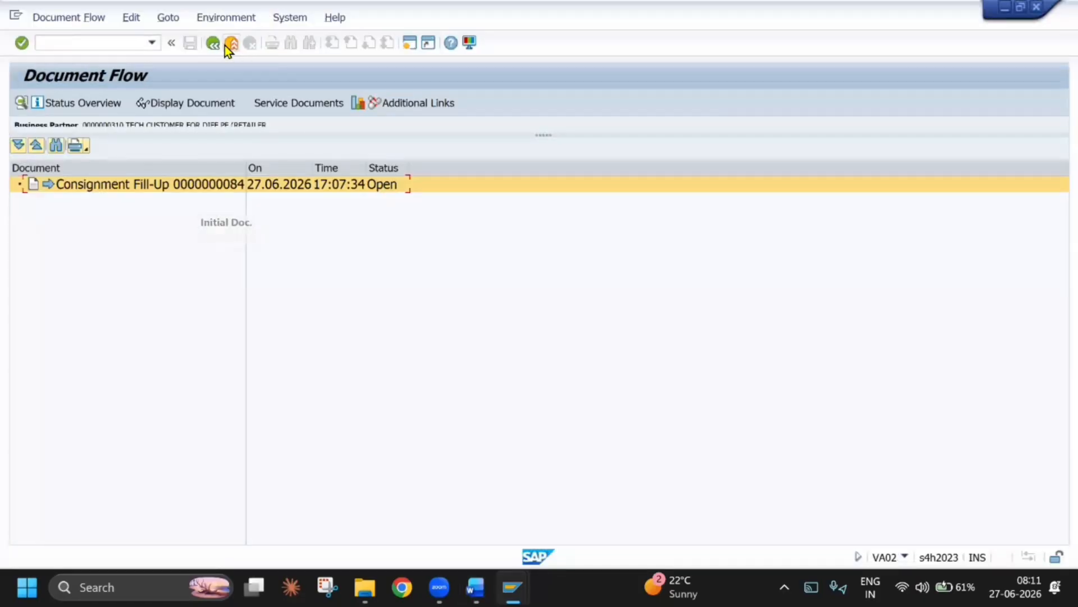
click(214, 43)
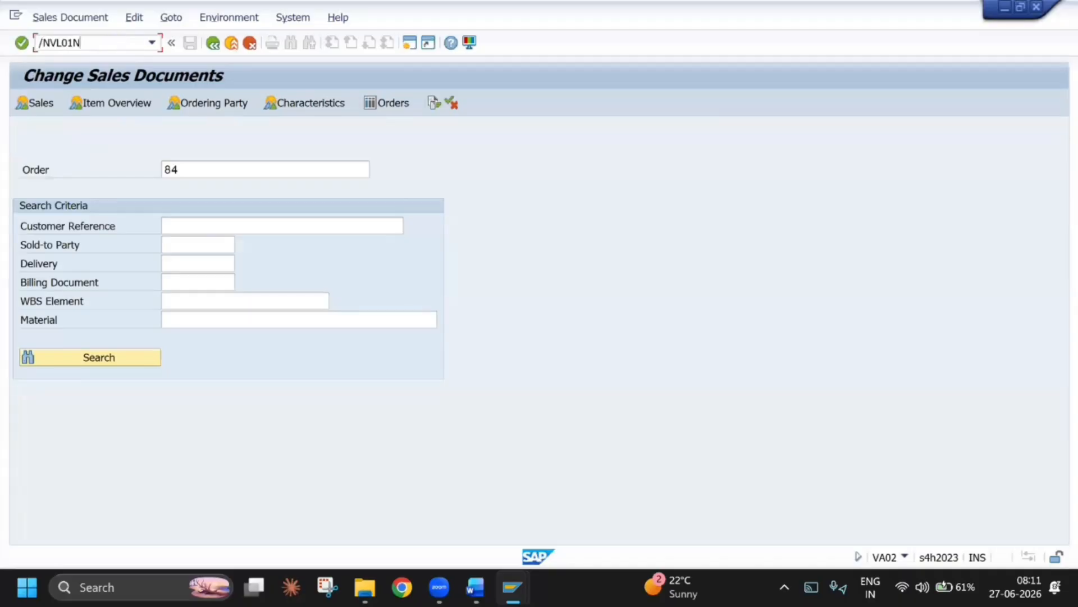
key(Return)
click(197, 170)
click(198, 186)
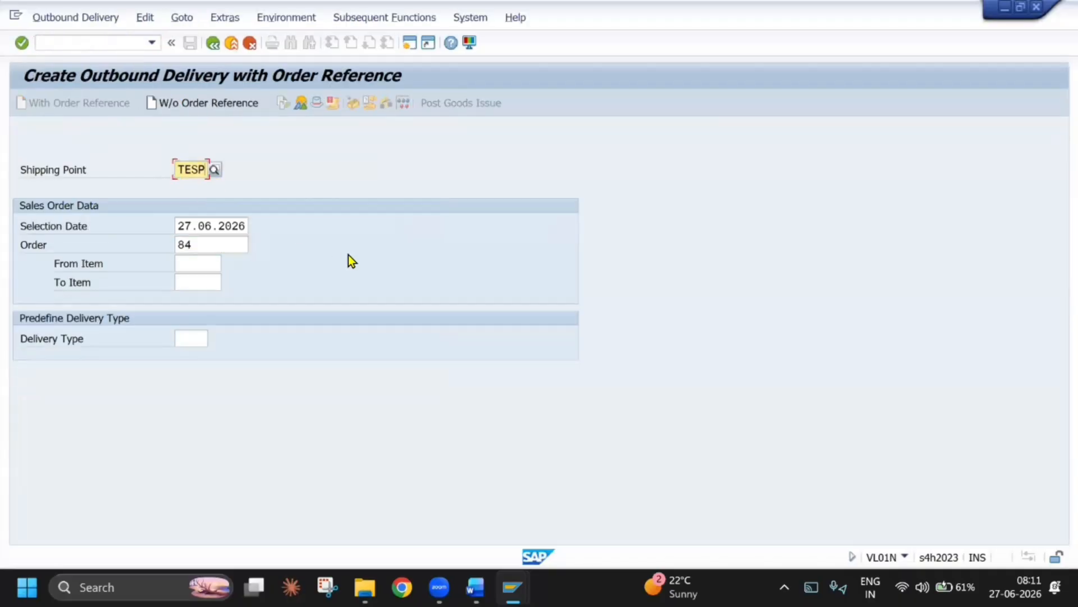
key(Return)
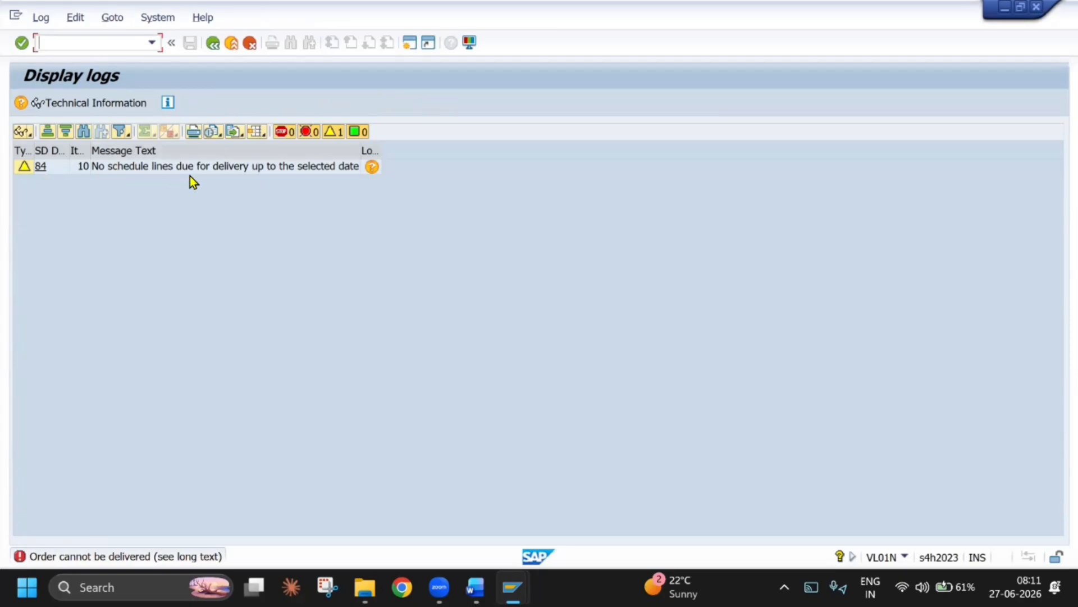
Open the consignment fill-up order in VA02 to examine its overview data
click(153, 45)
click(85, 70)
click(23, 44)
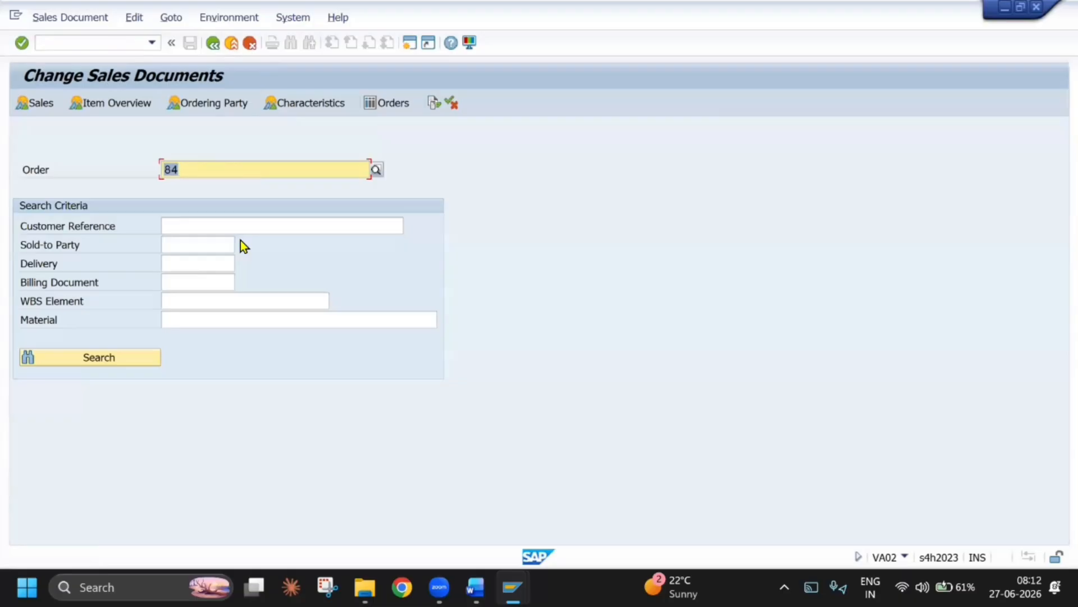
key(Return)
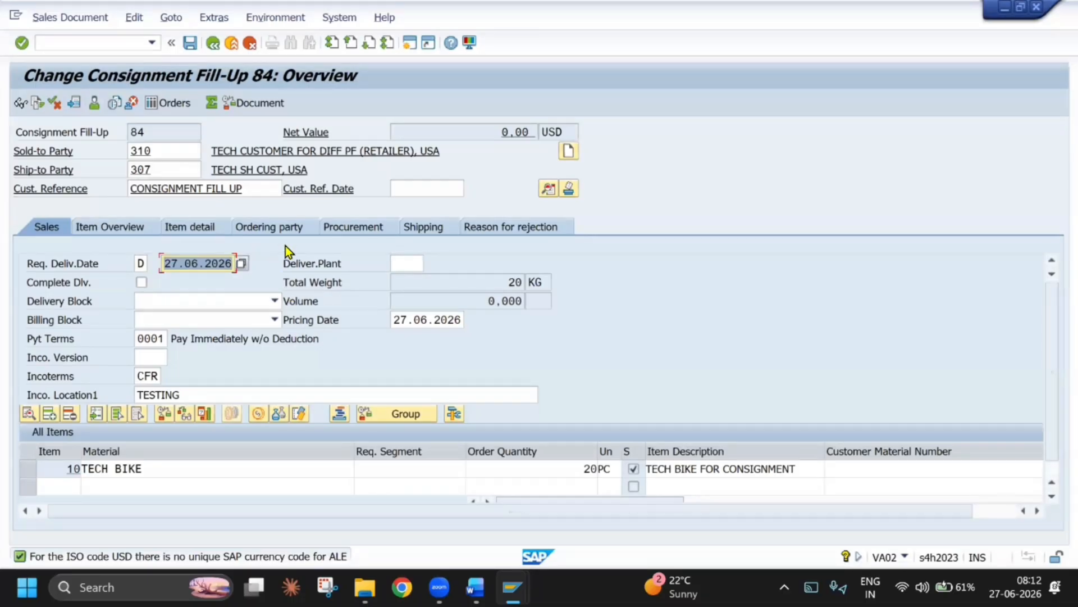
Retry the VL01N outbound delivery for the order and read the long text of the log message for item 10
click(150, 43)
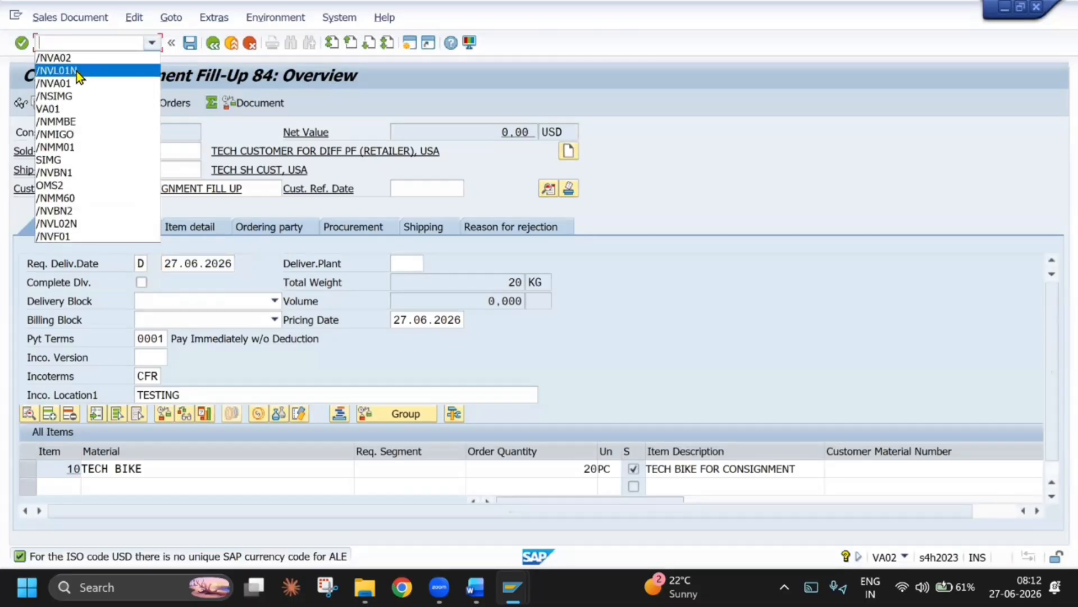
click(77, 72)
click(24, 43)
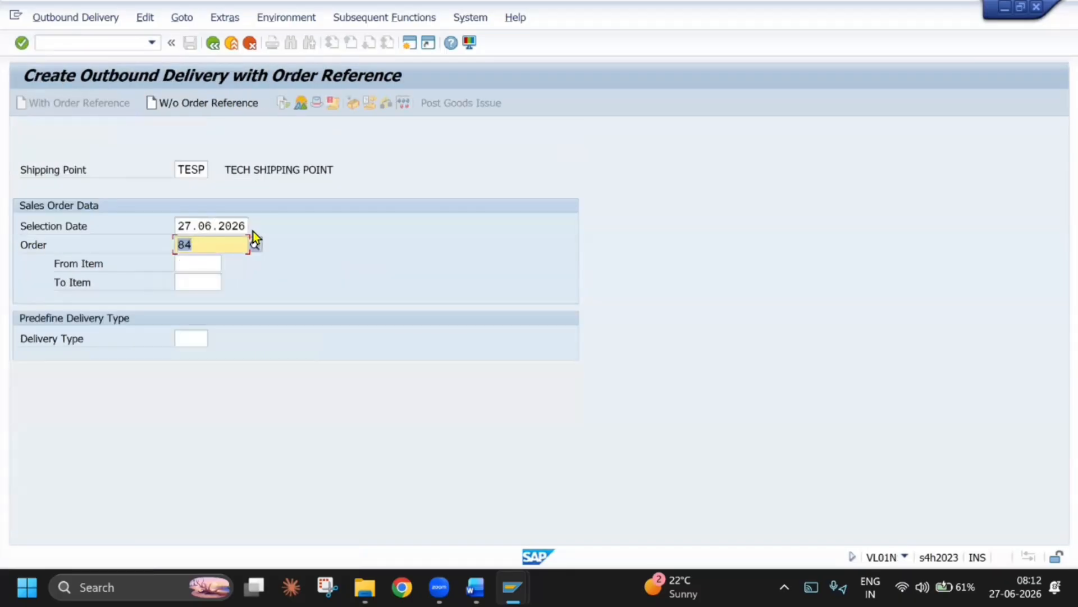
key(Return)
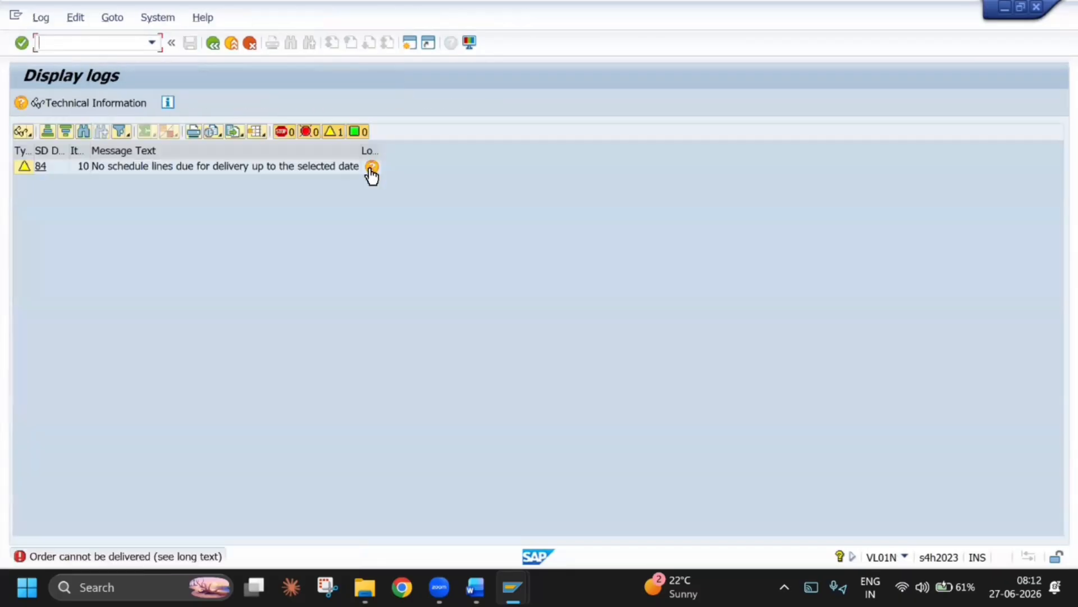
click(370, 169)
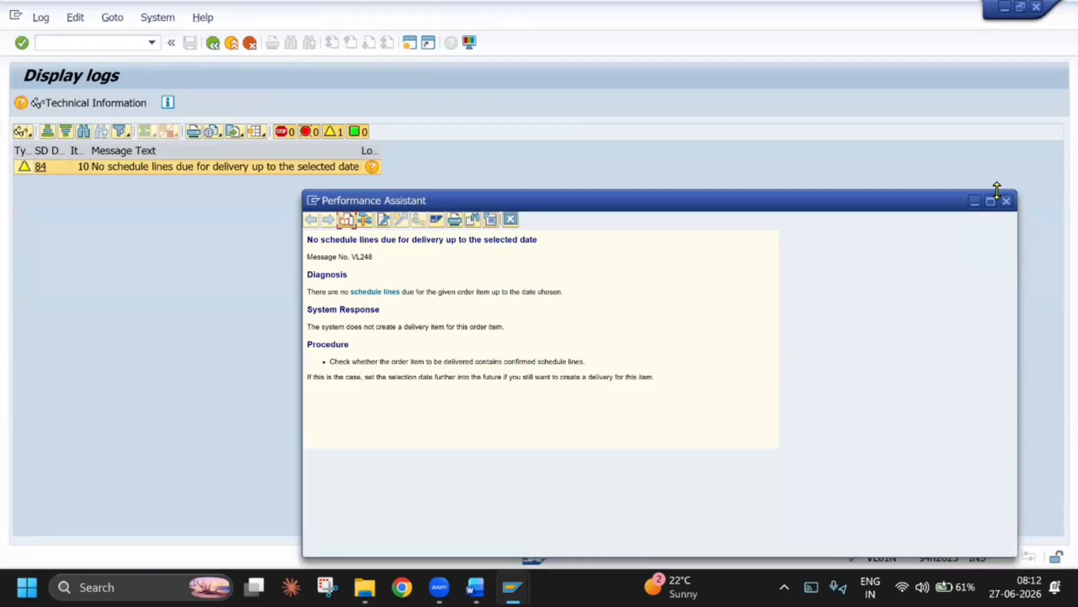
click(1007, 200)
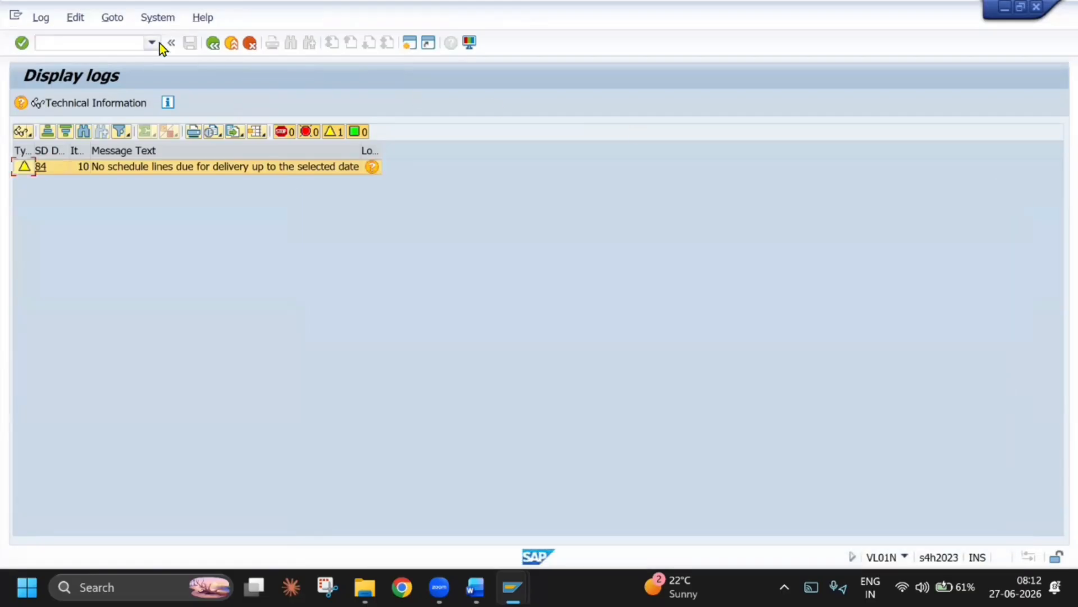
Open the fill-up order in VA02 and examine the schedule lines of the TECH BIKE item
key(F3)
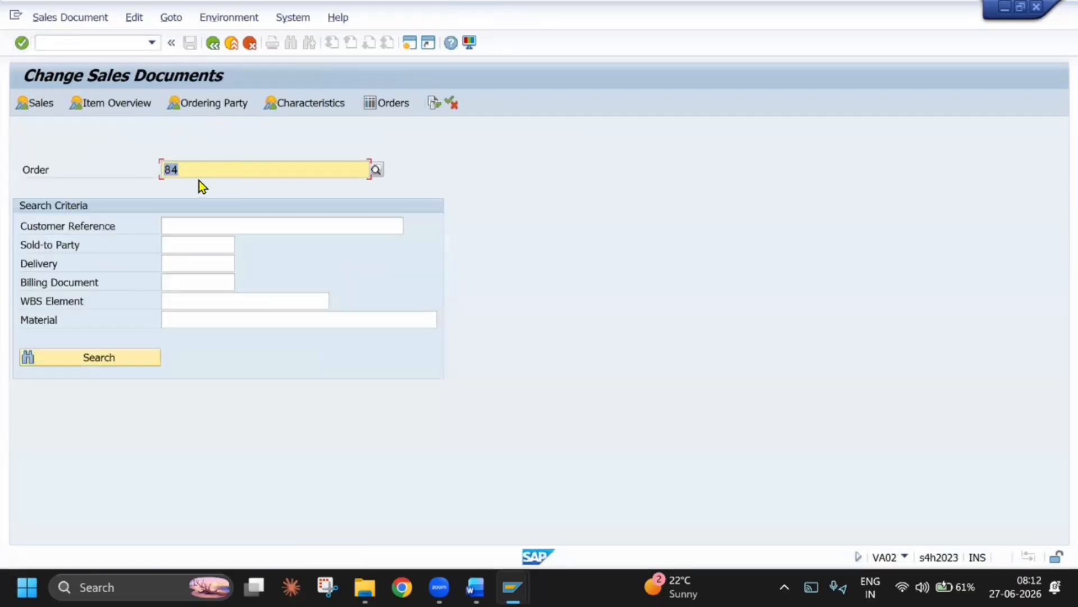
key(Return)
double_click(179, 475)
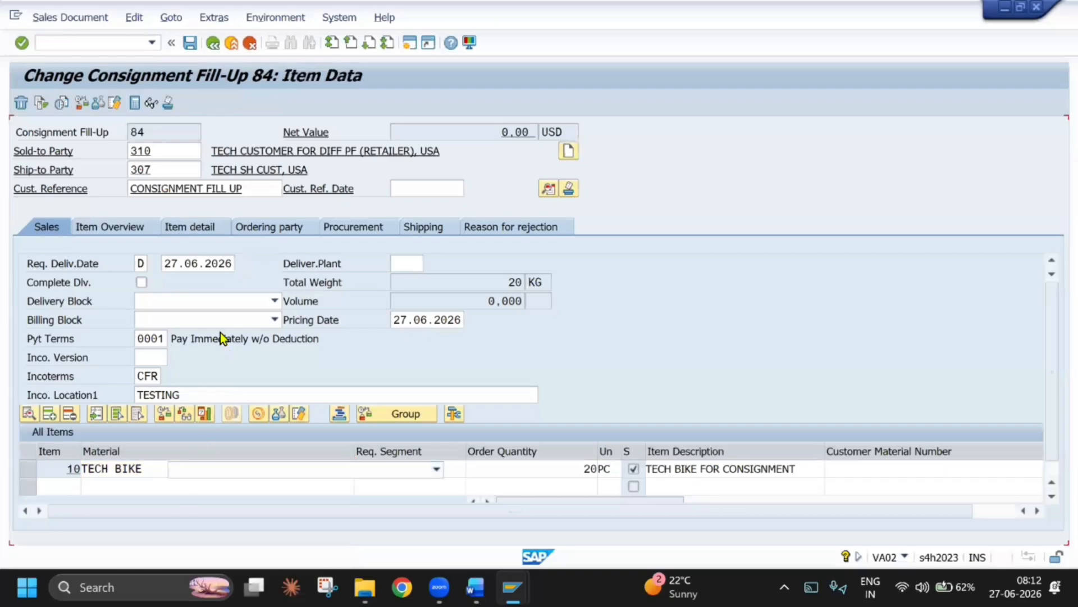
click(492, 212)
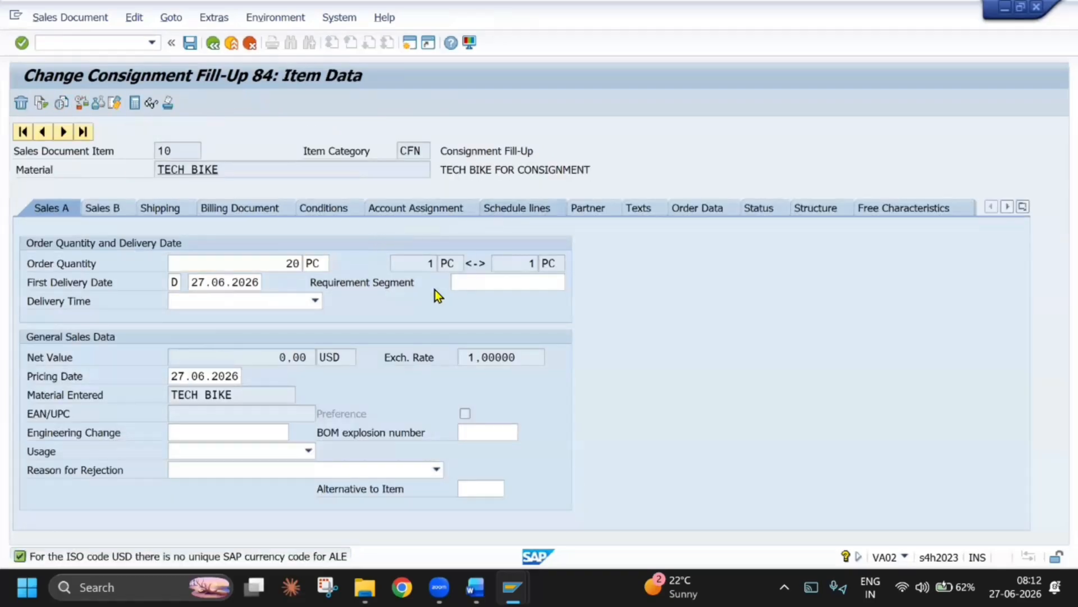
click(119, 375)
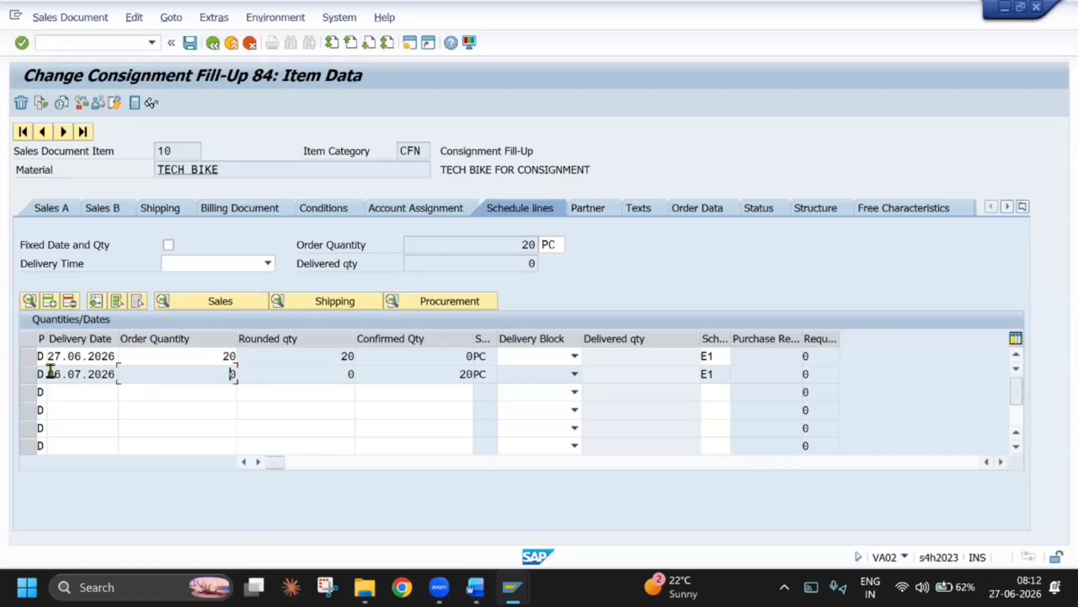
Start the outbound delivery for the fill-up order in VL01N with selection date 06.07.2026
click(153, 42)
click(39, 66)
click(22, 44)
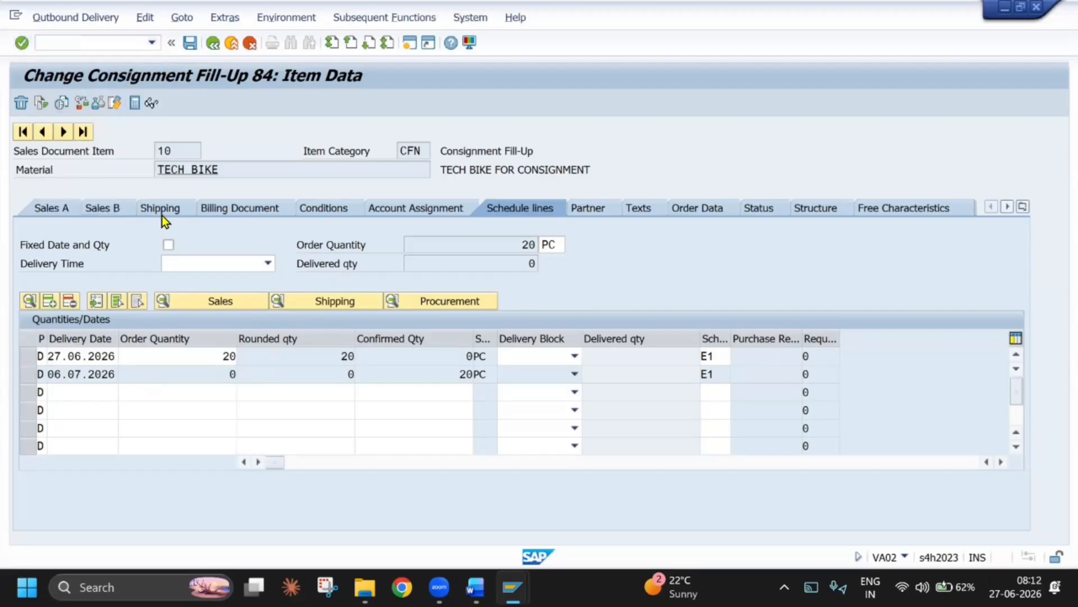
text(06.0)
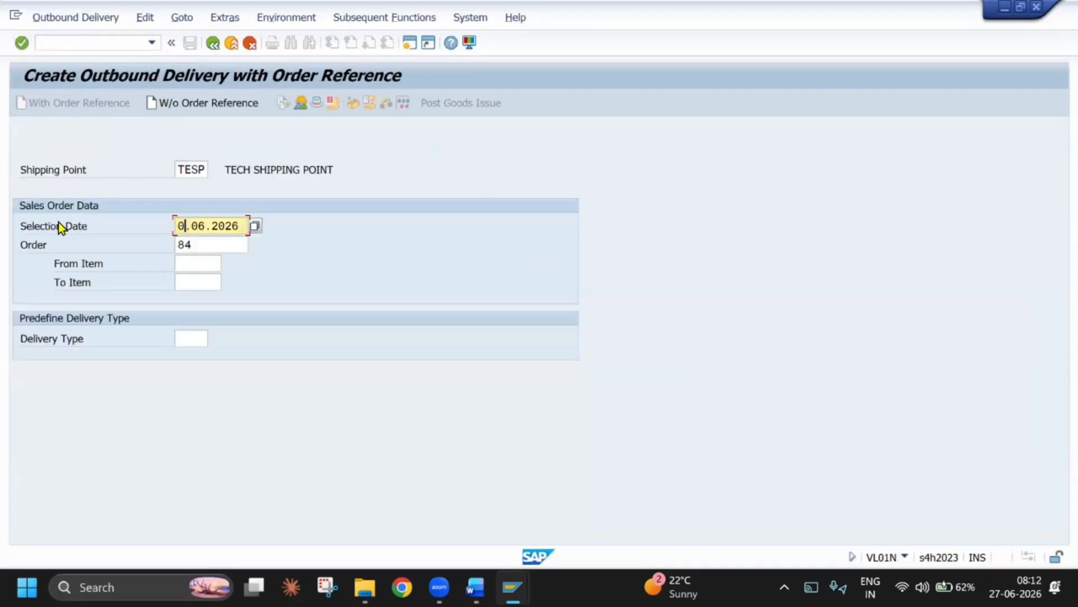
text(7)
key(Return)
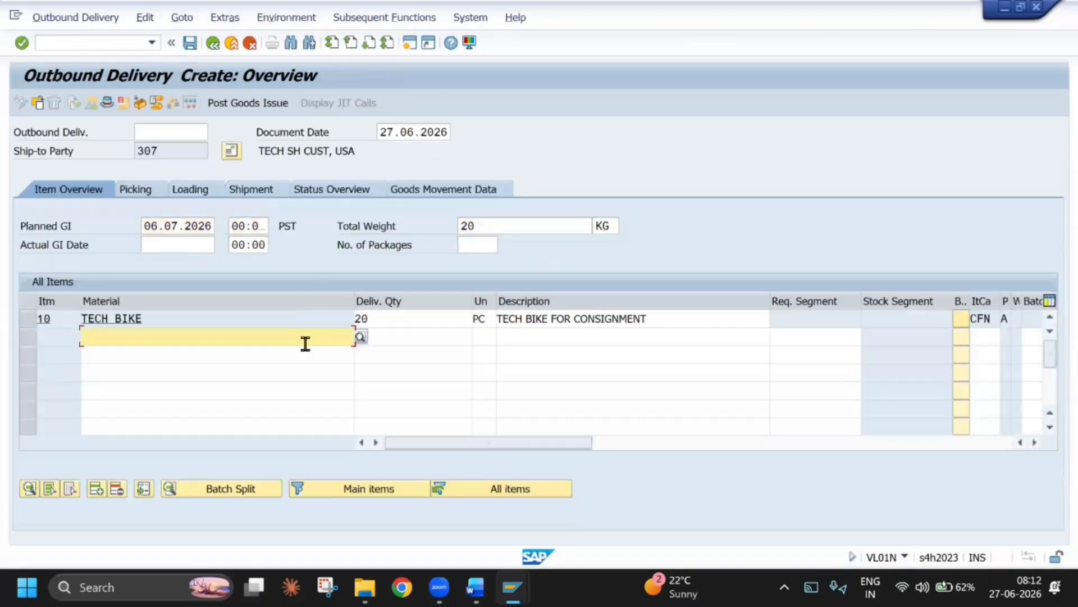
Set the picked quantity of TECH BIKE to 20 and post the goods issue for the outbound delivery
click(135, 190)
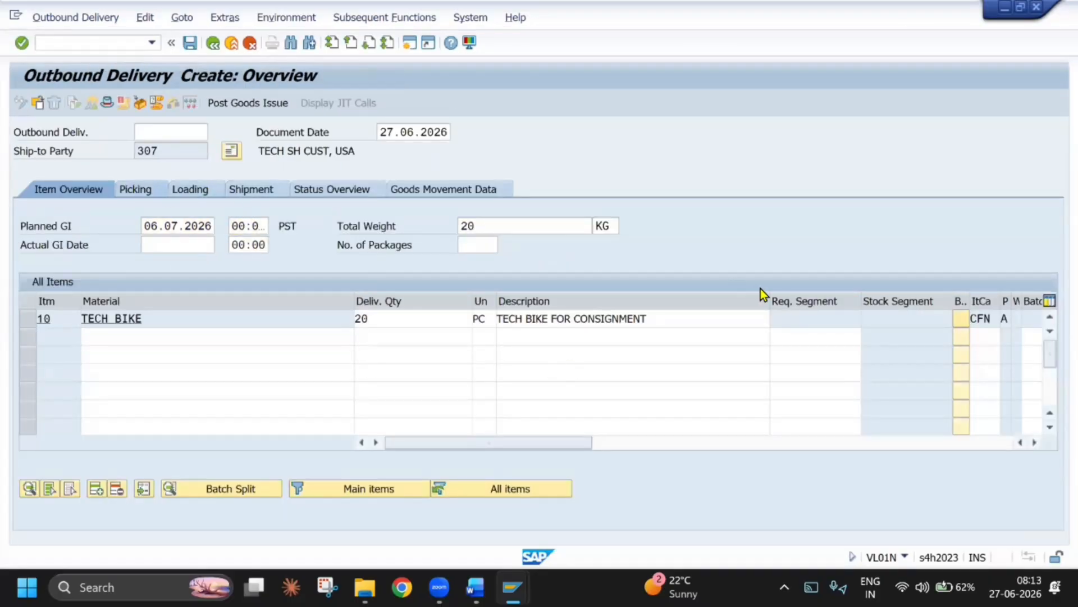
click(746, 318)
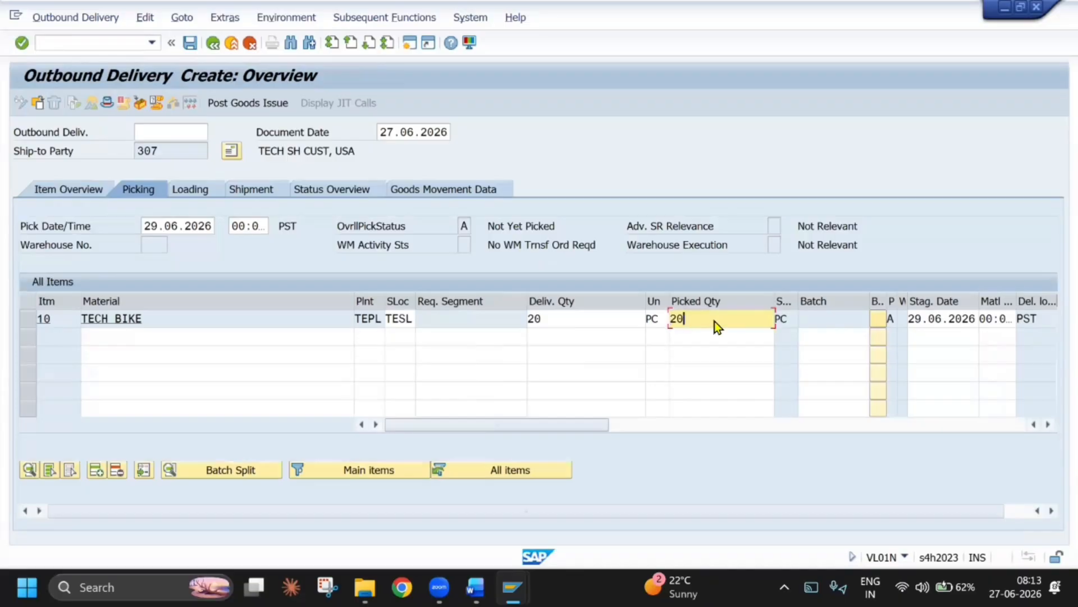
key(Return)
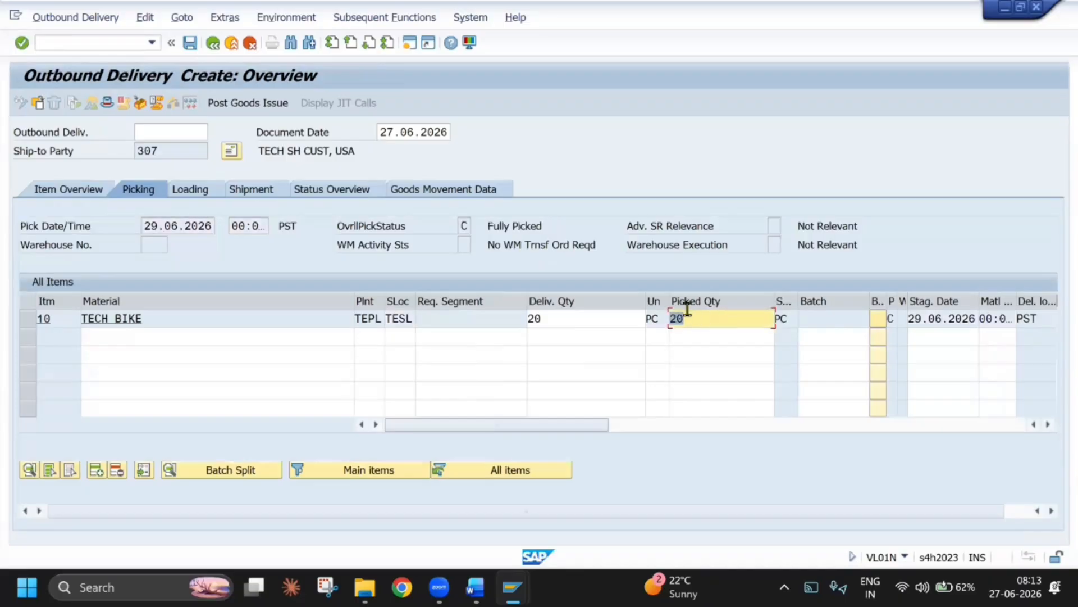
click(254, 104)
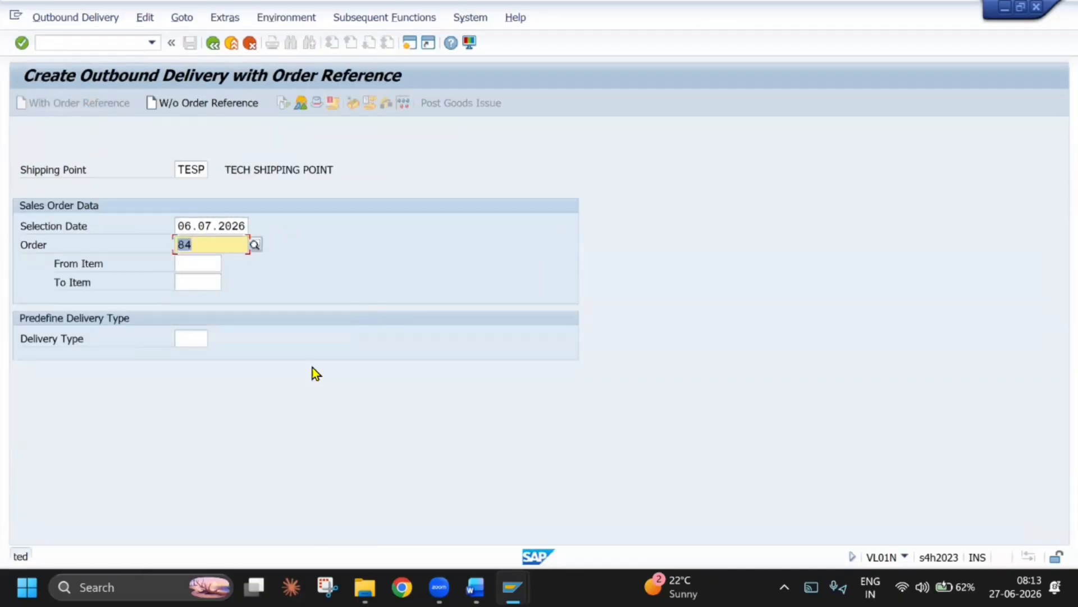
Switch to the TECH BIKE stock overview, refresh it, and compare the customer consignment stock with the TEPL plant stock
click(513, 587)
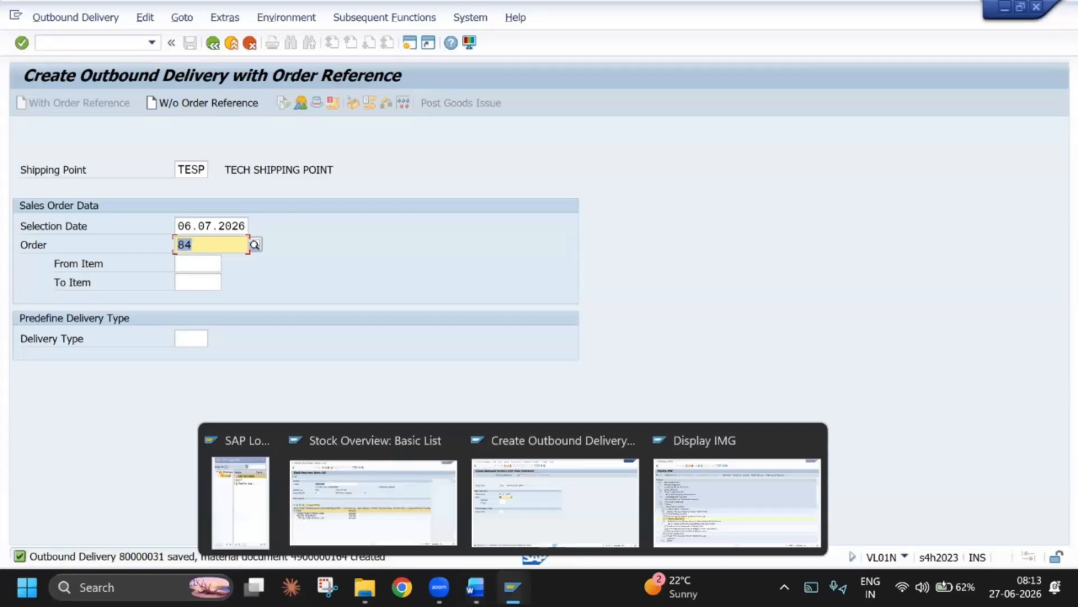
click(348, 536)
click(37, 103)
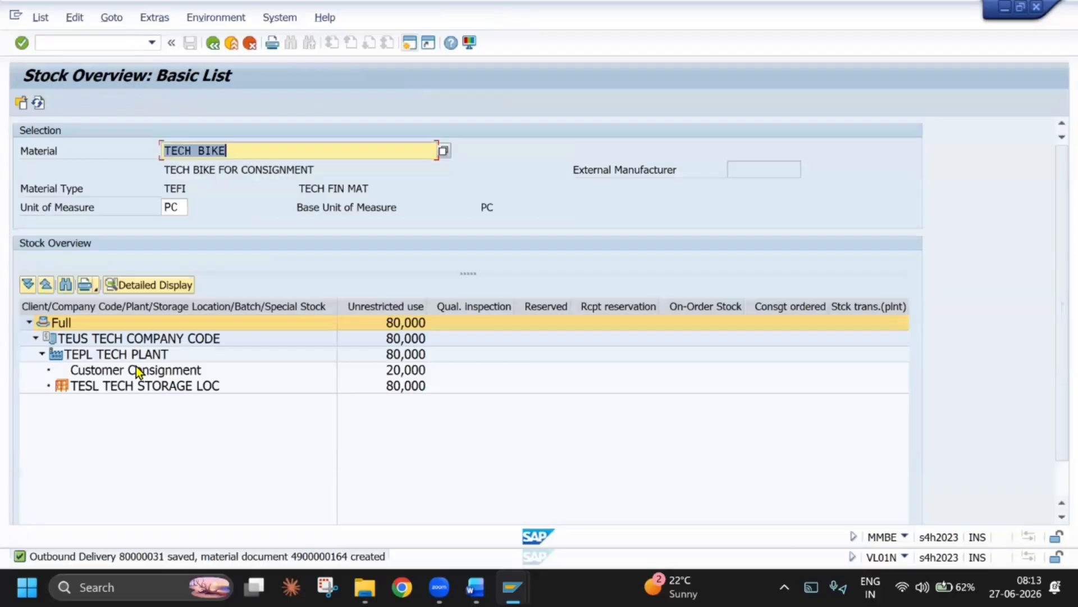
click(193, 369)
click(394, 370)
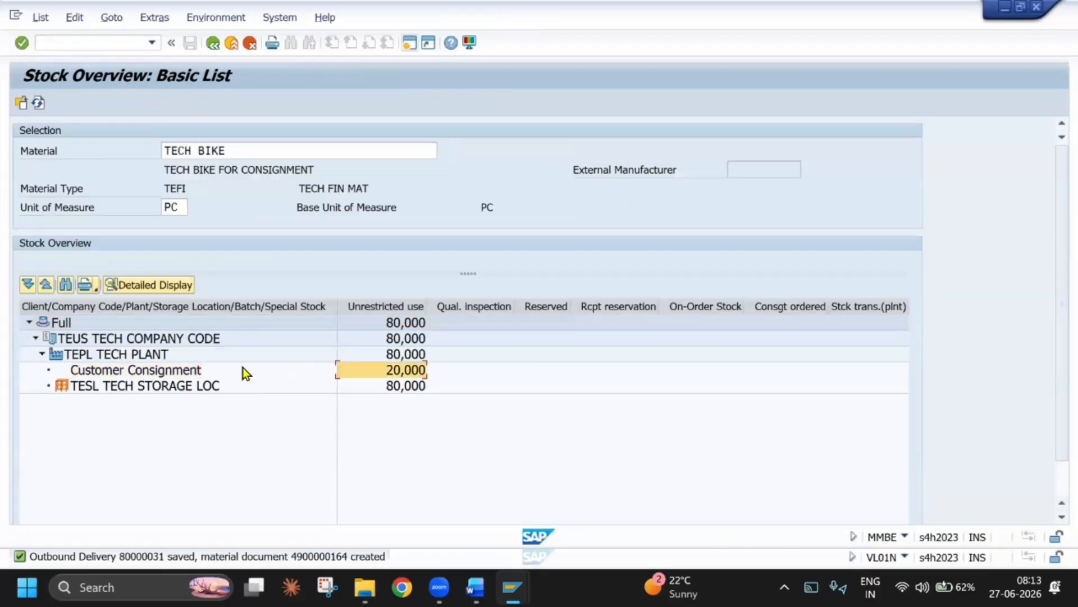
click(192, 370)
click(395, 372)
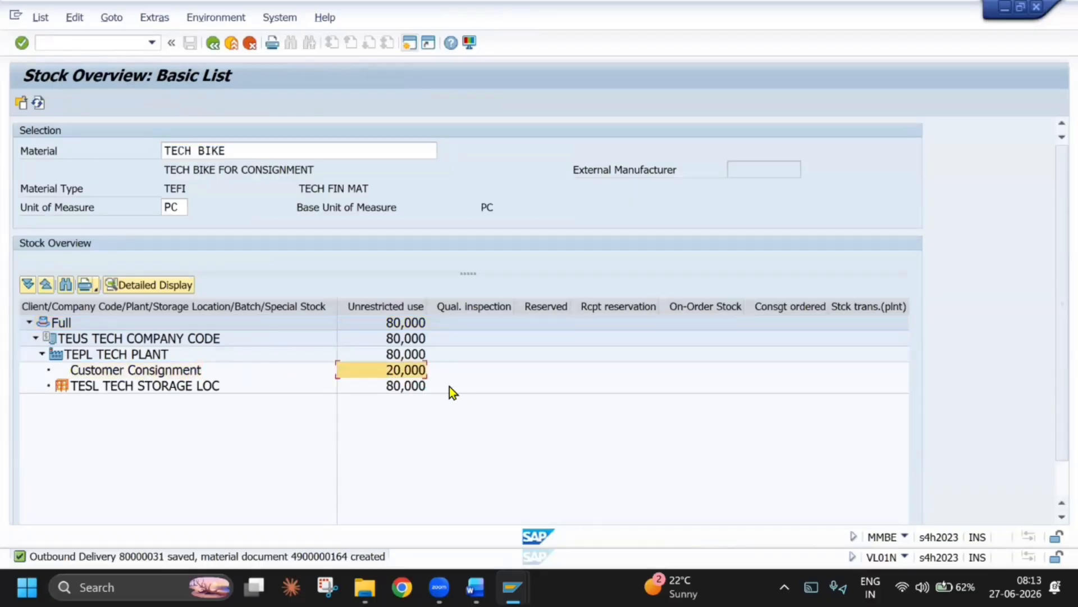
click(416, 355)
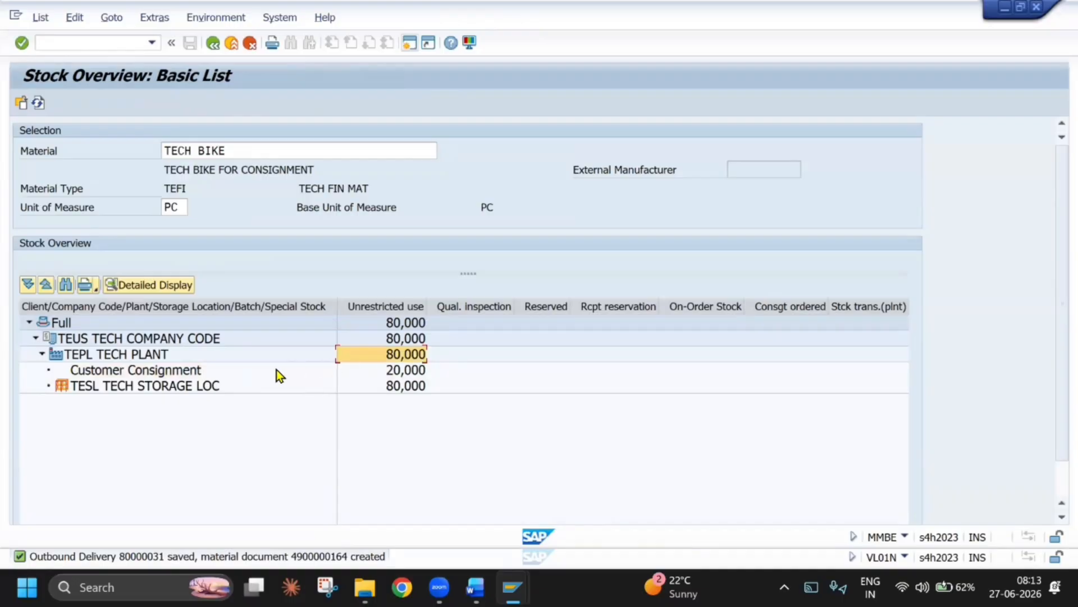
click(388, 374)
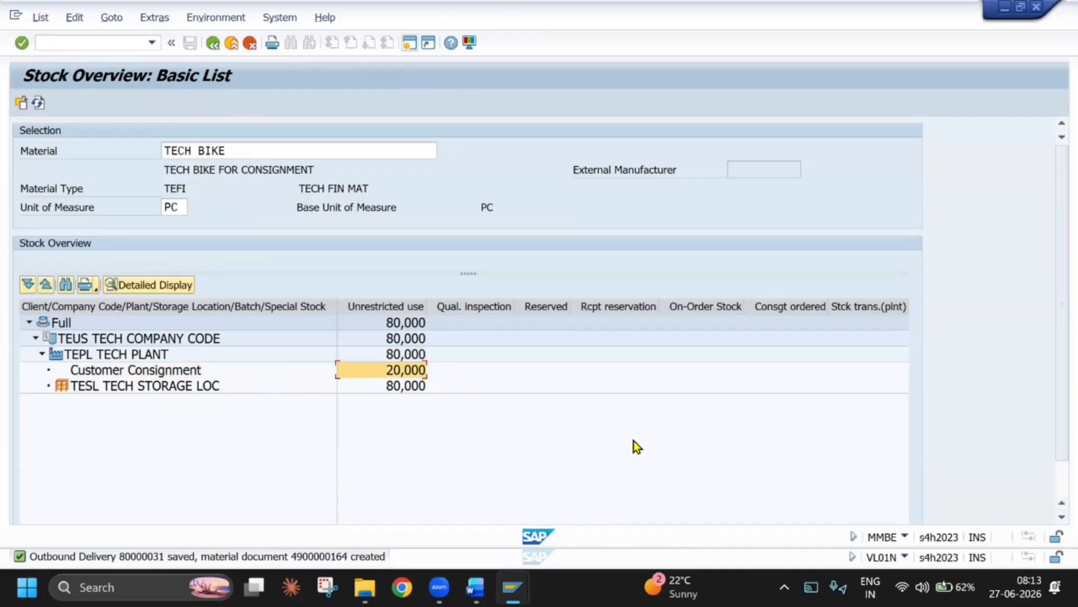
Switch to the Word consignment guide and read from the VL01N delivery section through VL02N goods issue and document flow to the billing note
key(alt+Tab)
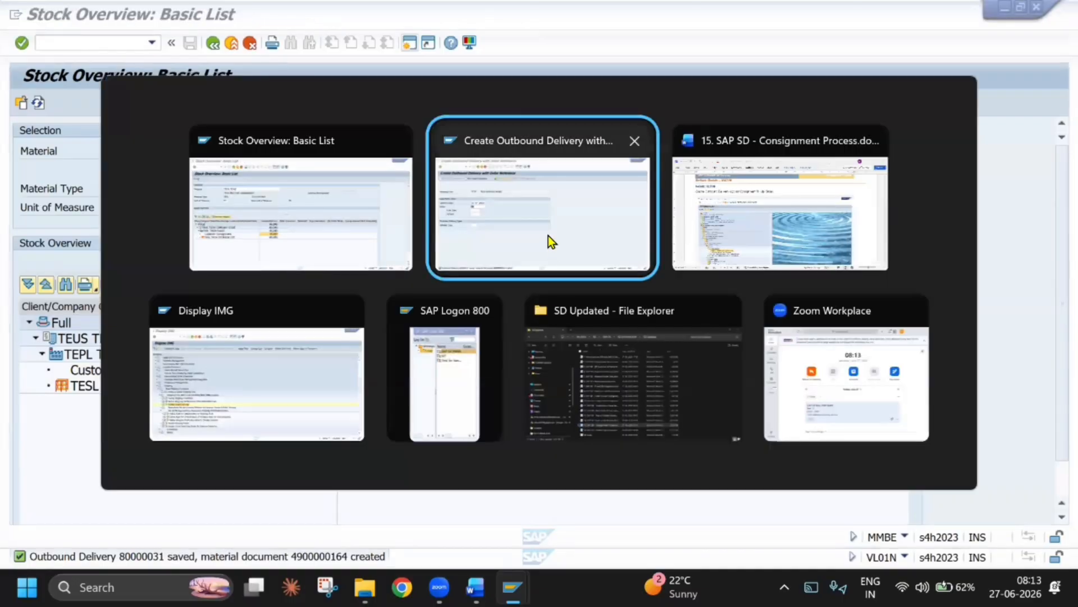
click(736, 235)
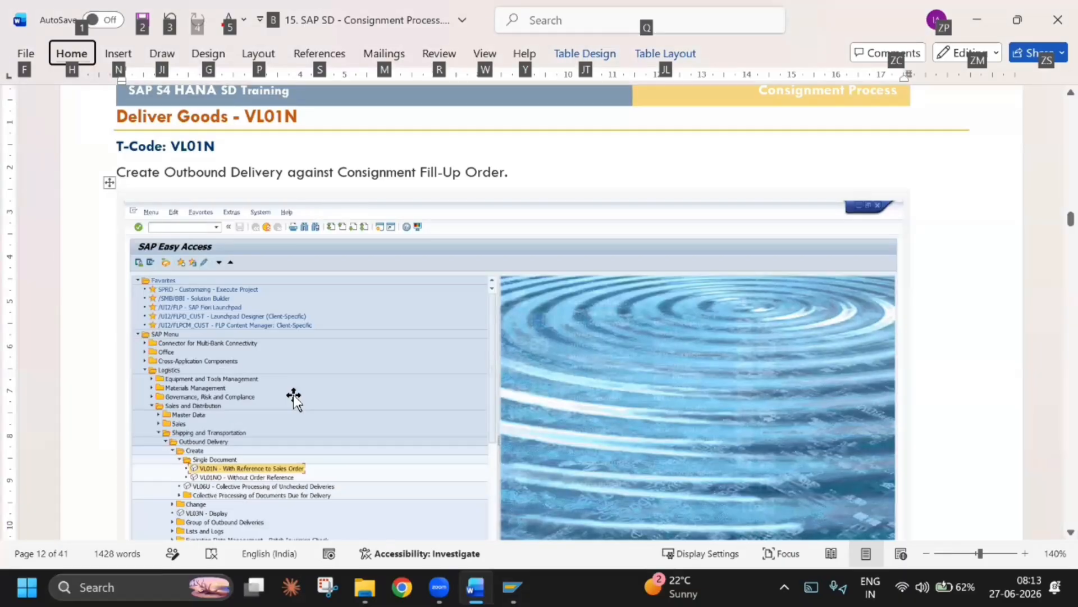
click(293, 396)
scroll(294, 396, down, 15)
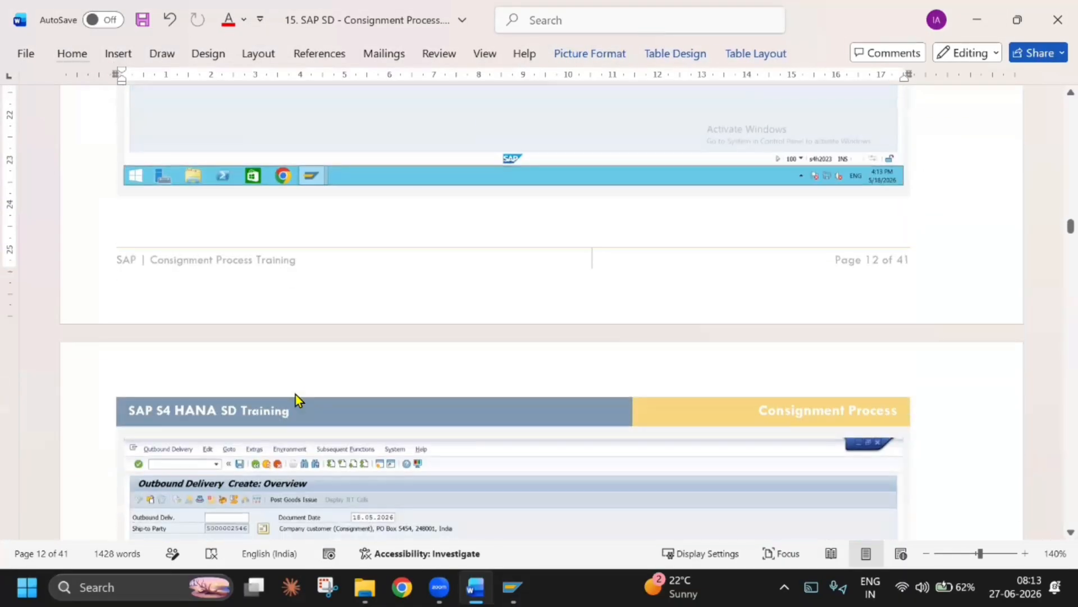
scroll(296, 394, down, 3)
scroll(515, 457, down, 5)
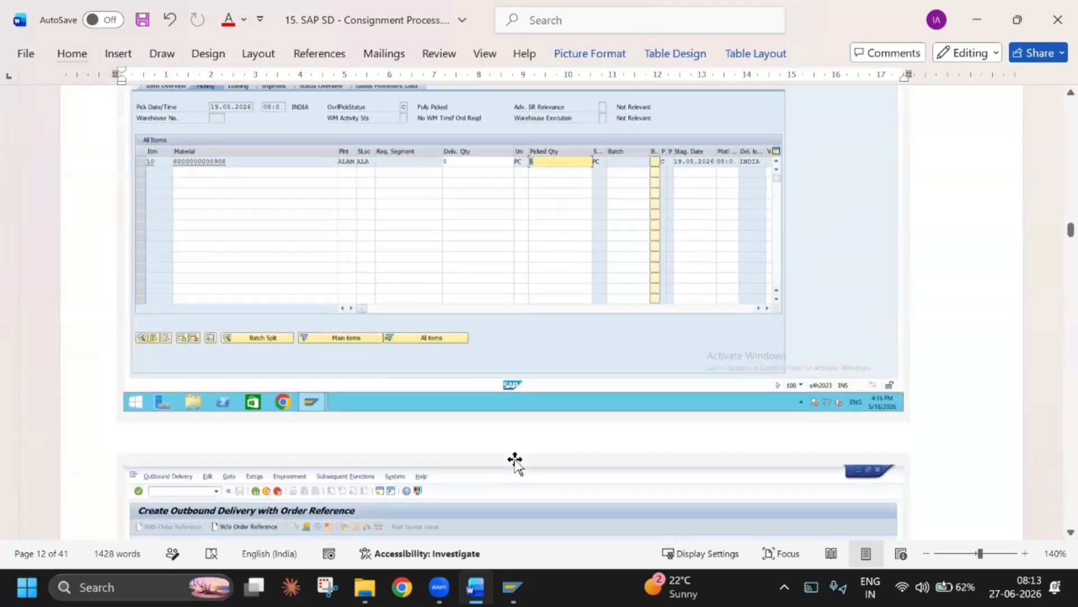
scroll(515, 457, down, 7)
scroll(430, 421, down, 10)
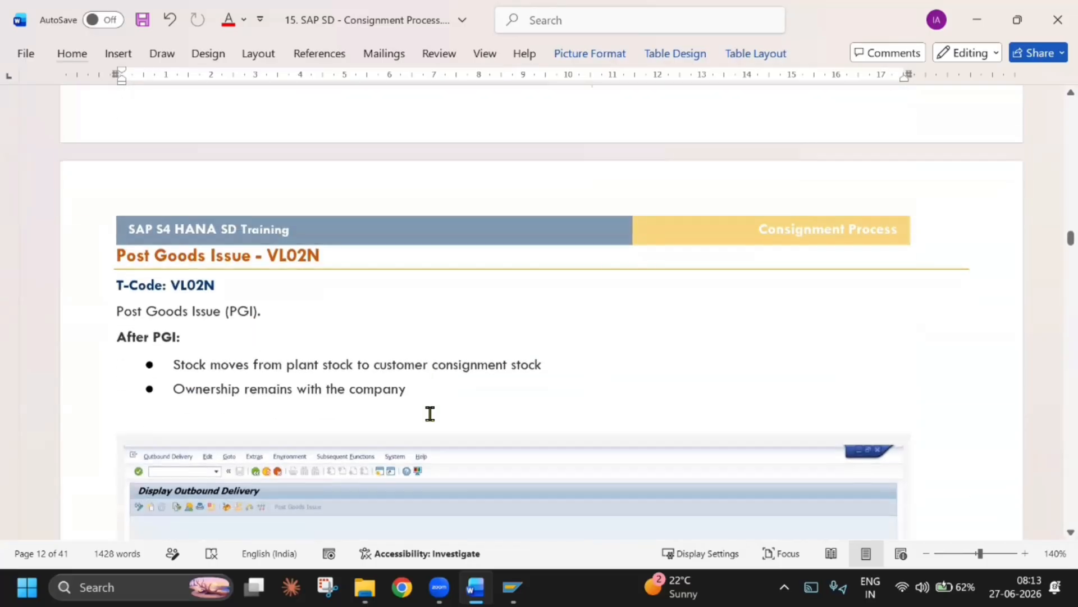
scroll(430, 416, down, 13)
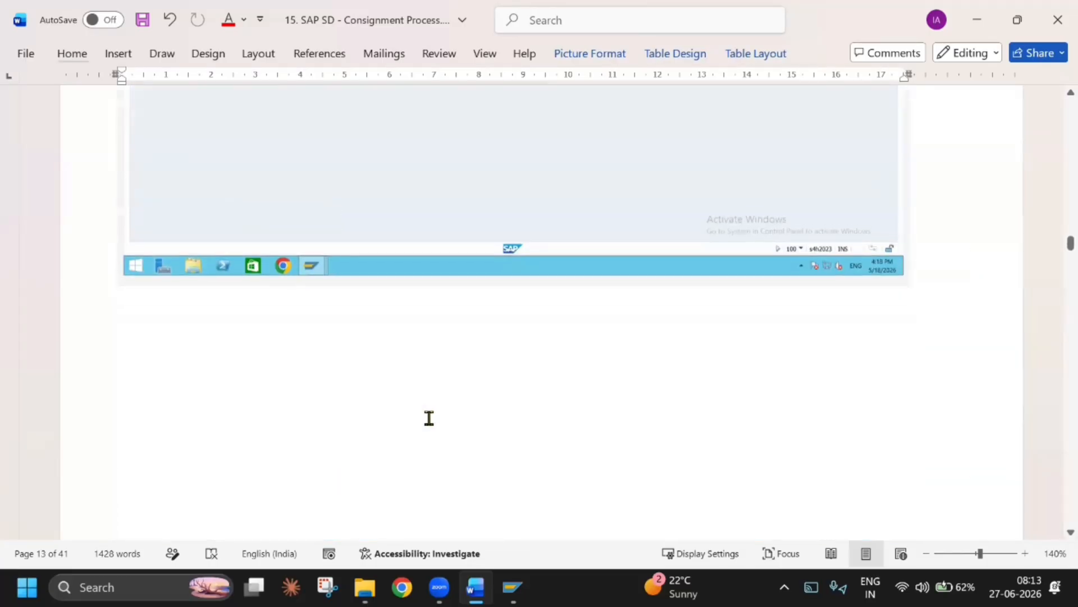
scroll(429, 419, up, 10)
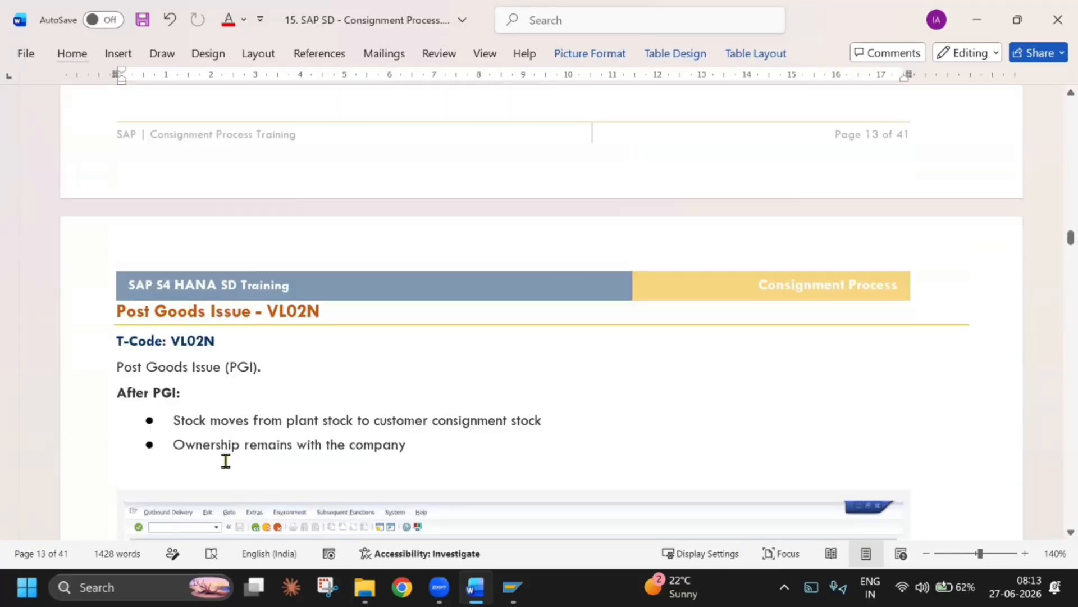
click(225, 460)
scroll(486, 425, down, 3)
click(486, 425)
scroll(486, 425, down, 10)
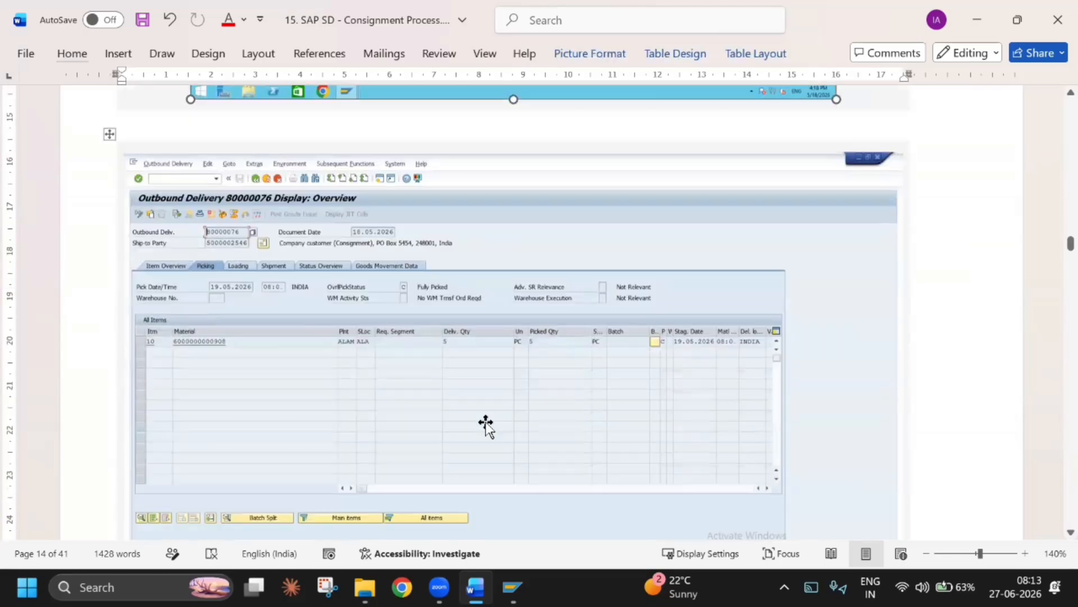
scroll(486, 425, down, 4)
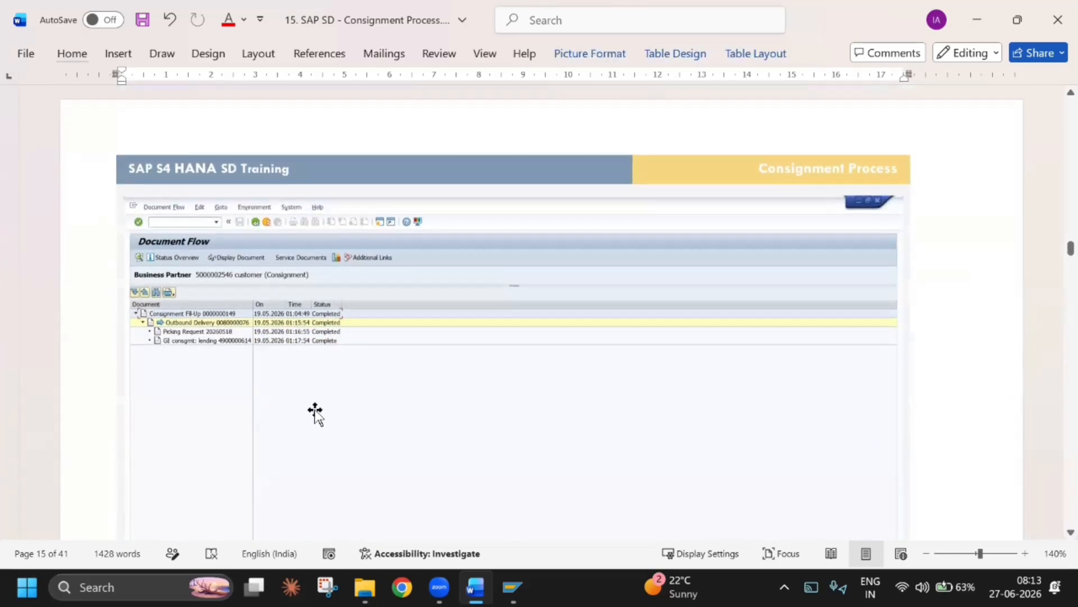
scroll(321, 411, down, 11)
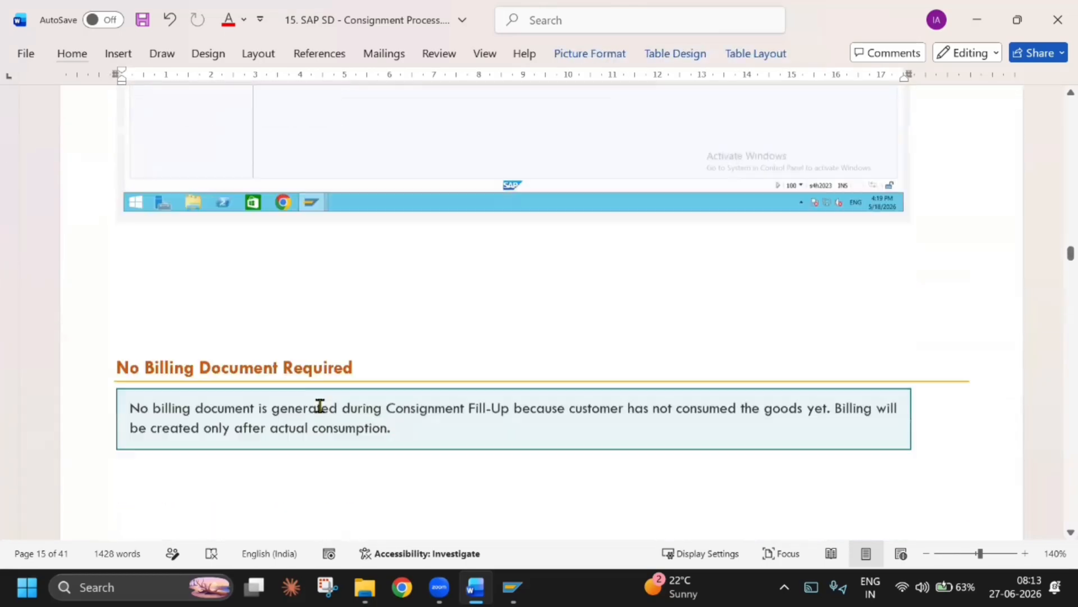
Delete the empty line above the "No Billing Document Required" heading in the guide
scroll(318, 404, up, 5)
click(314, 357)
key(Delete)
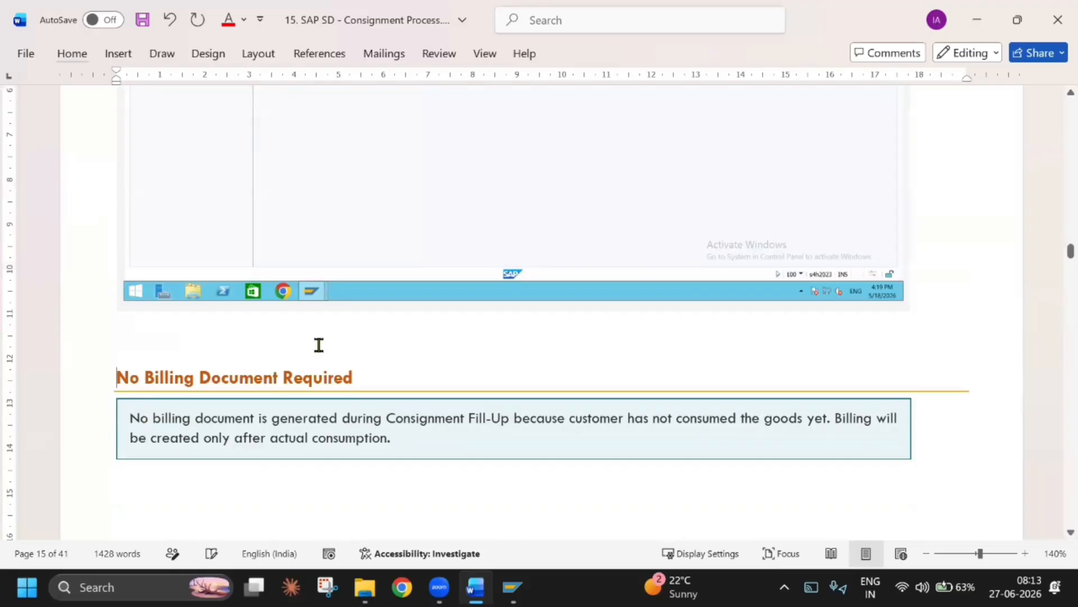
scroll(318, 344, down, 7)
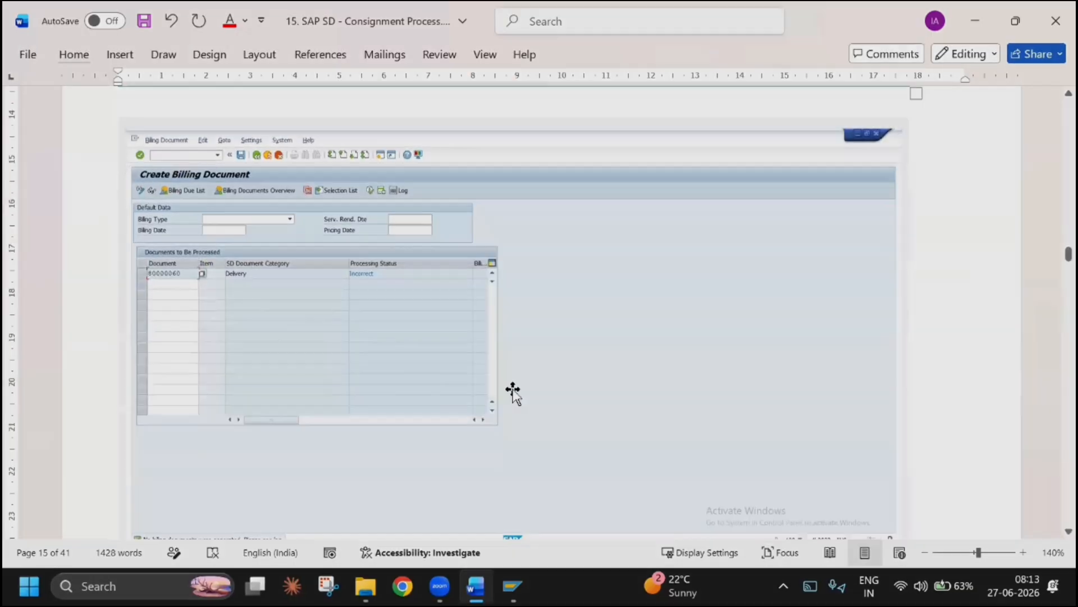